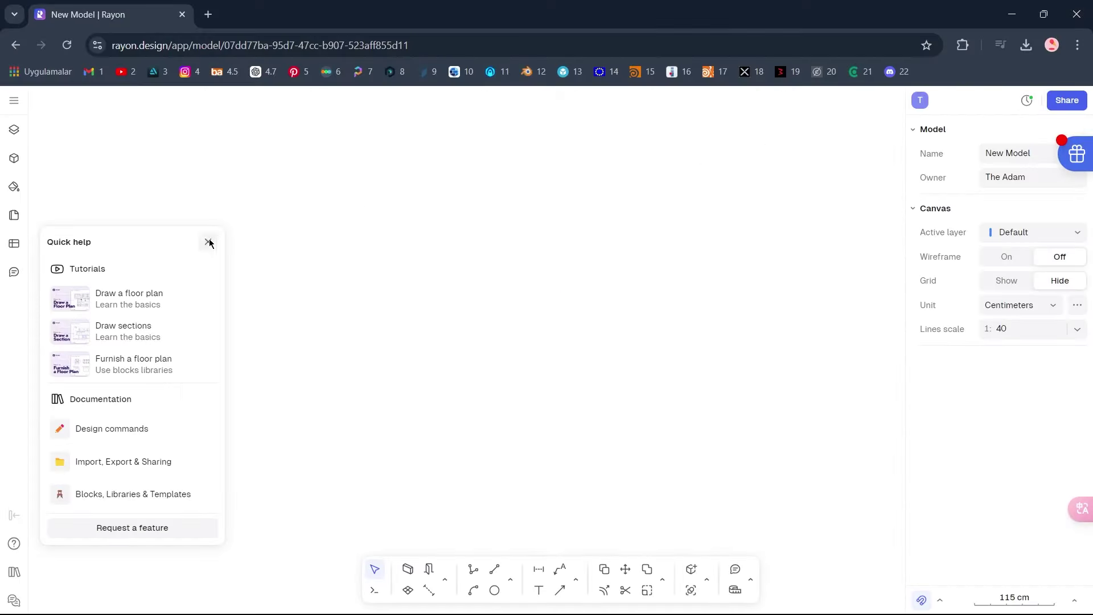
- Draw the four outer walls as a closed 1094 × 556 cm rectangle
click(209, 242)
click(407, 569)
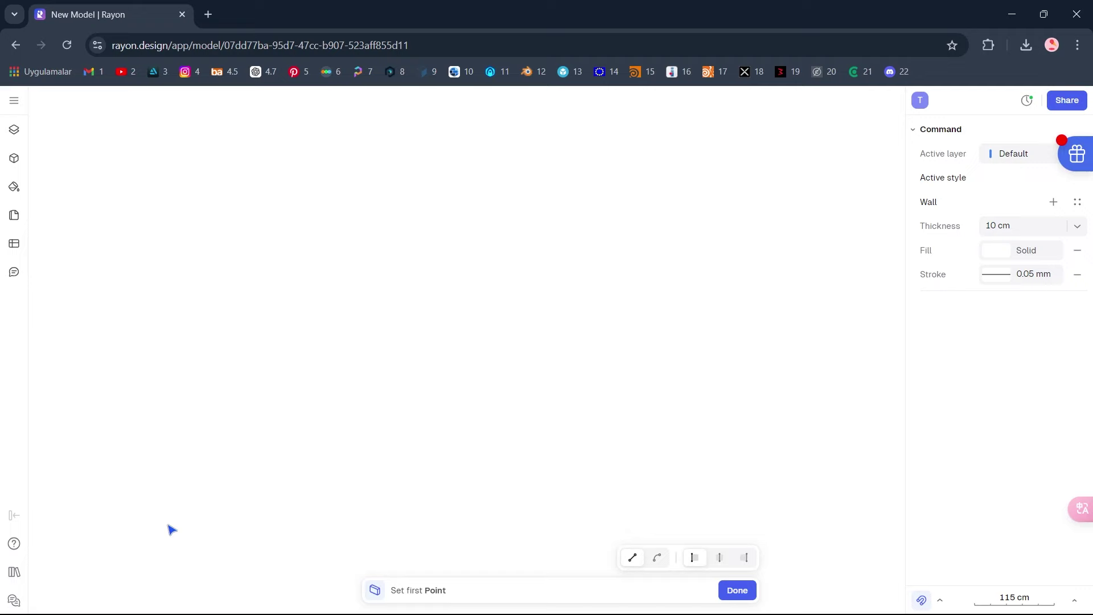
click(74, 519)
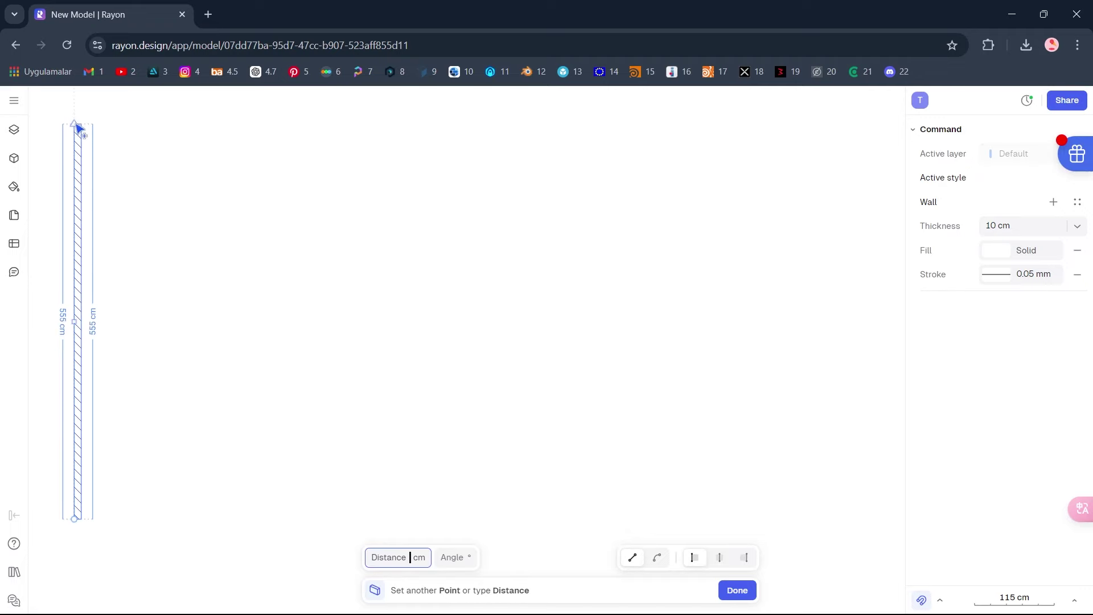
click(74, 123)
click(852, 123)
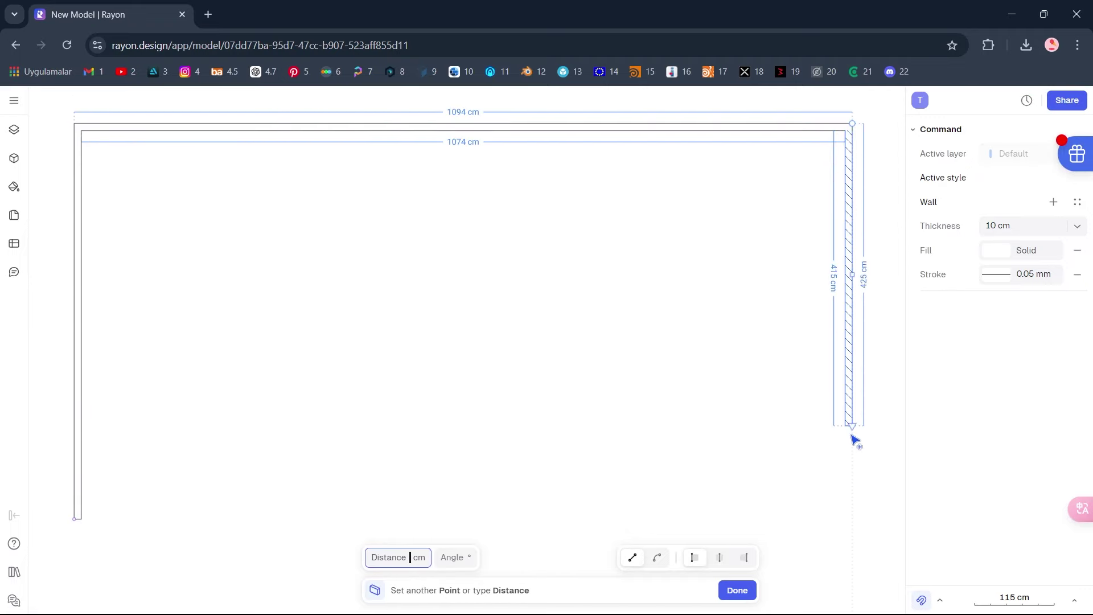
click(850, 519)
click(77, 520)
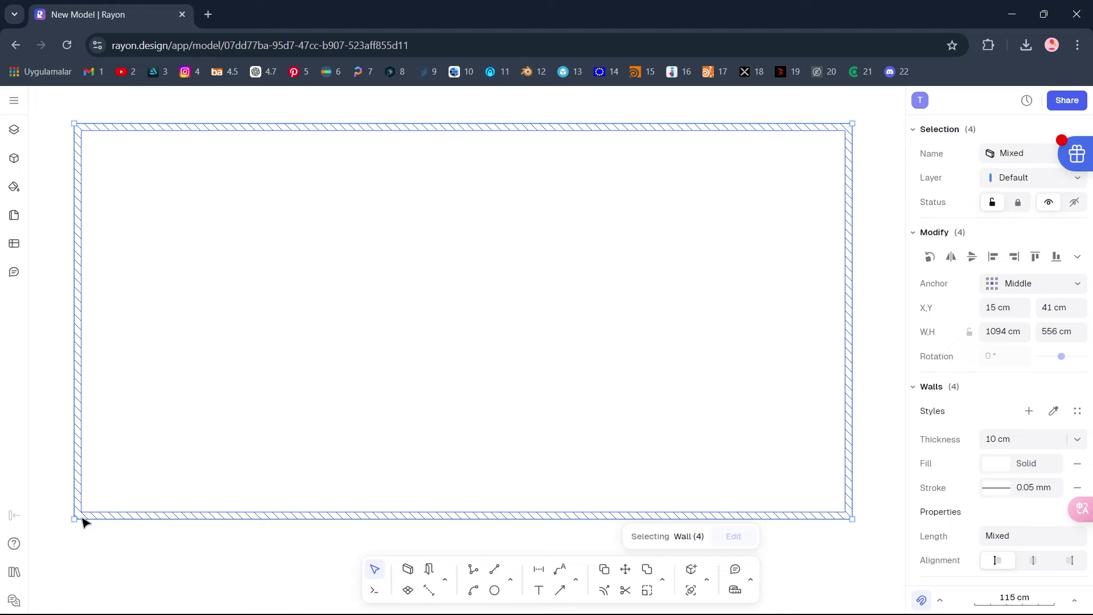
- Add a horizontal partition from the left wall to 571 cm, up to the top wall, and across to the right wall
key(w)
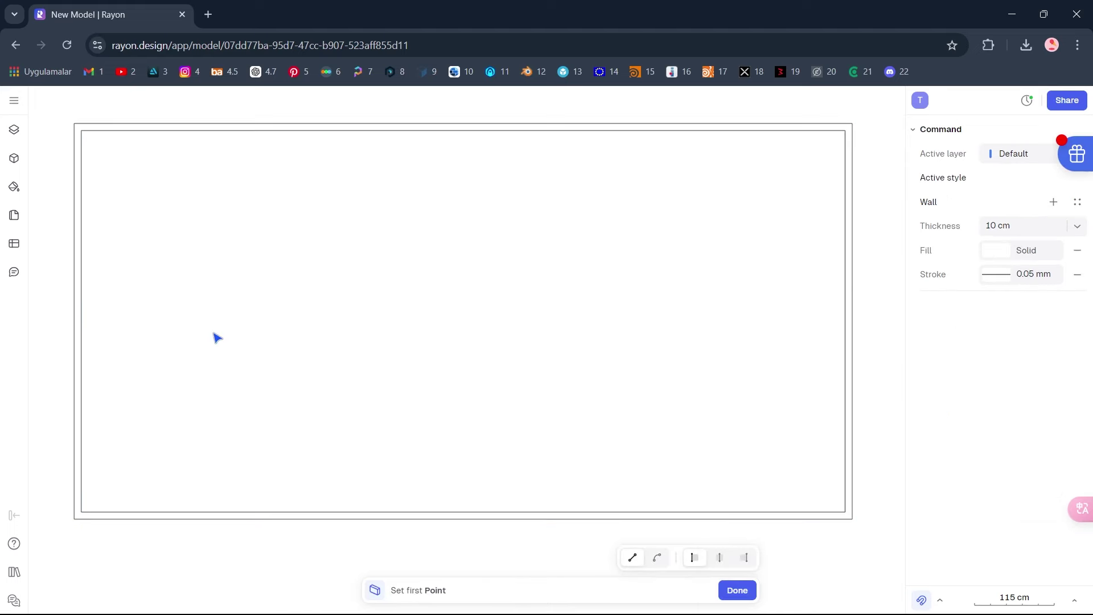
click(85, 268)
click(487, 265)
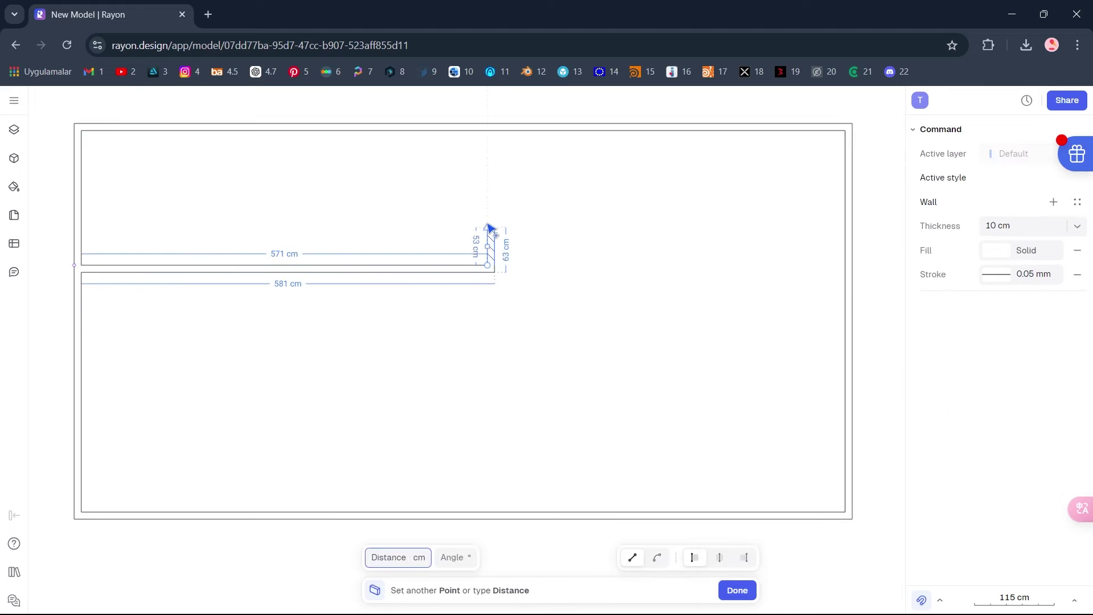
click(490, 135)
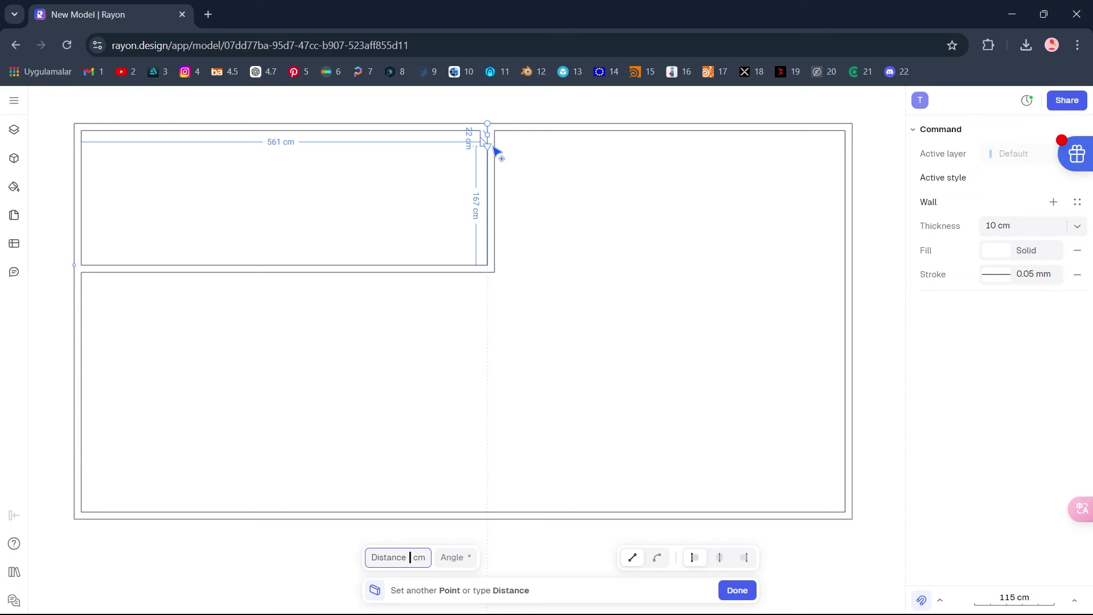
key(Escape)
key(w)
click(488, 264)
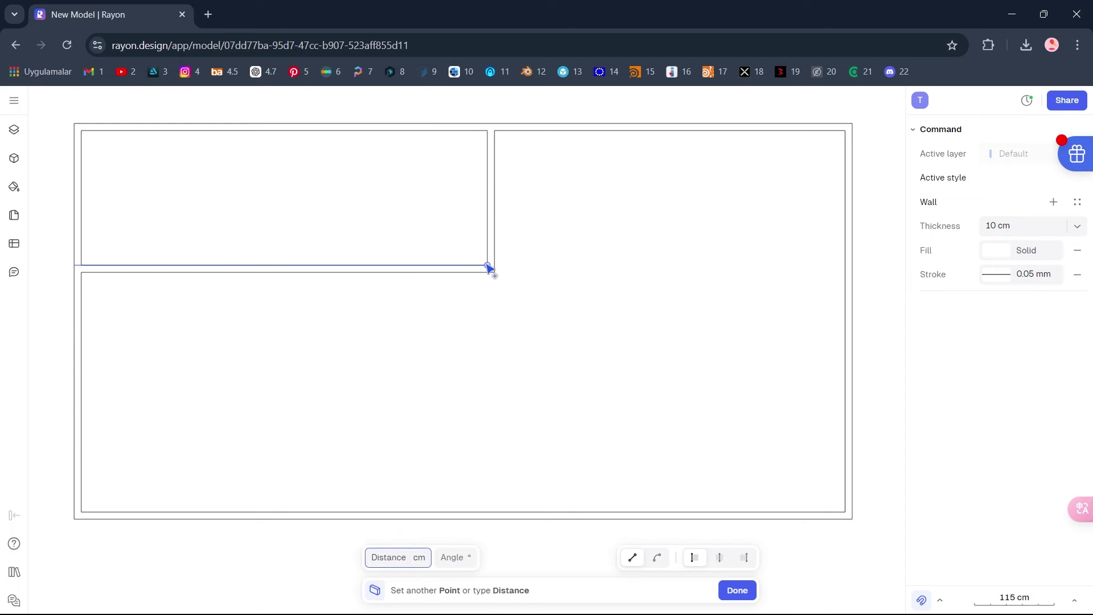
click(850, 267)
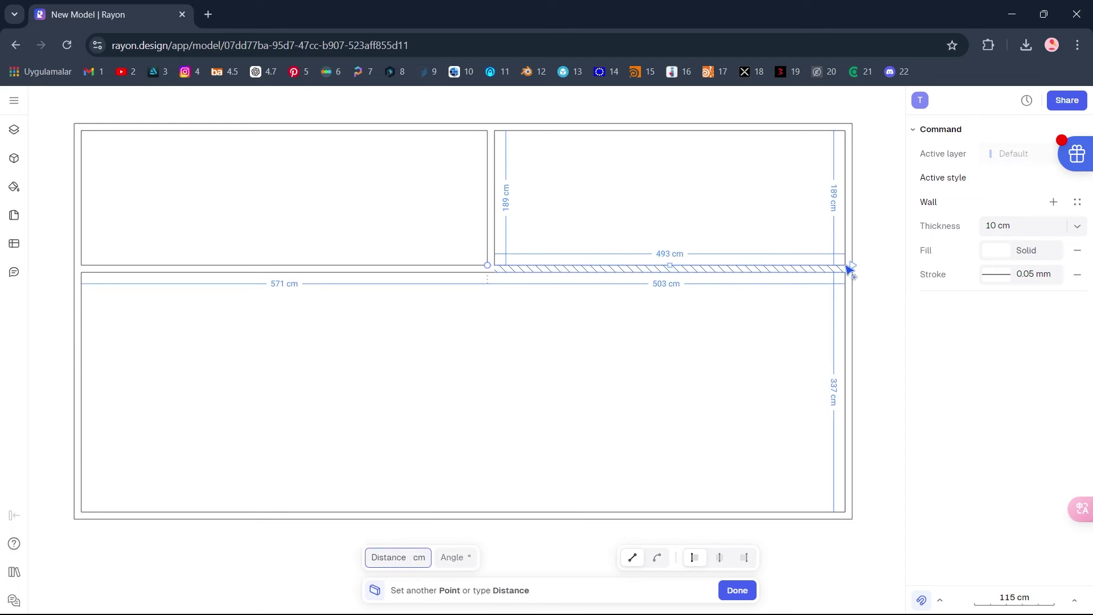
key(Escape)
- Add two vertical partitions, one up to the top wall and one down to the bottom wall
key(w)
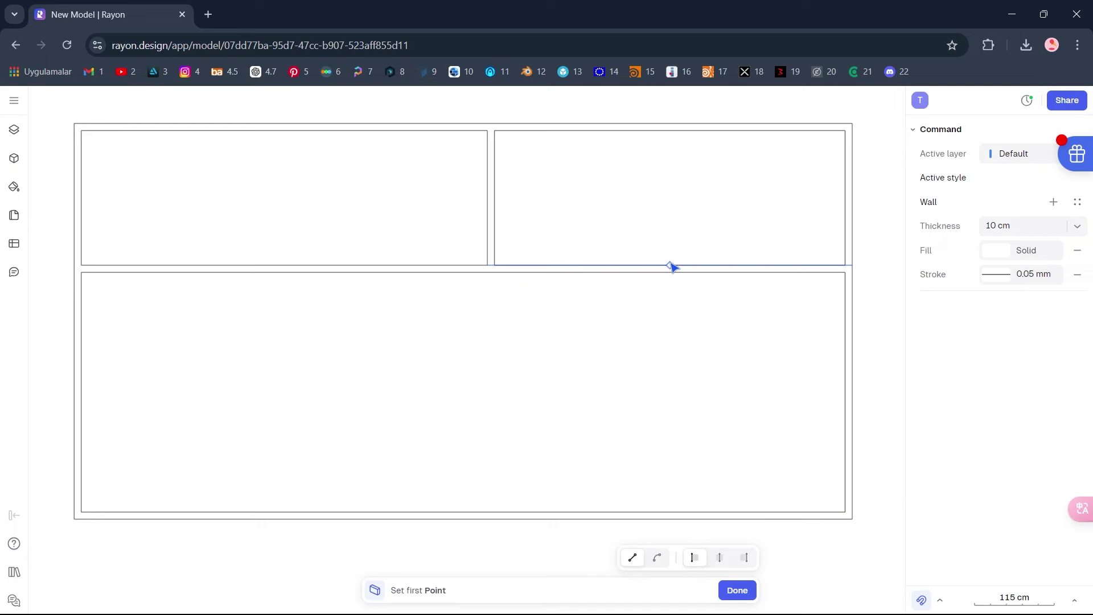
click(670, 265)
click(671, 128)
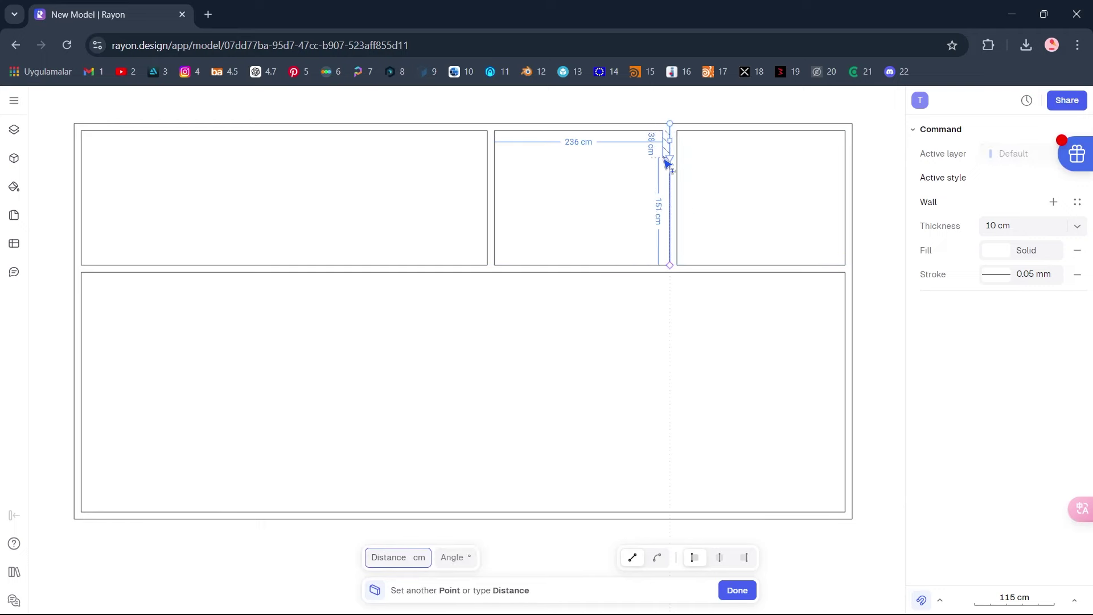
key(Escape)
key(w)
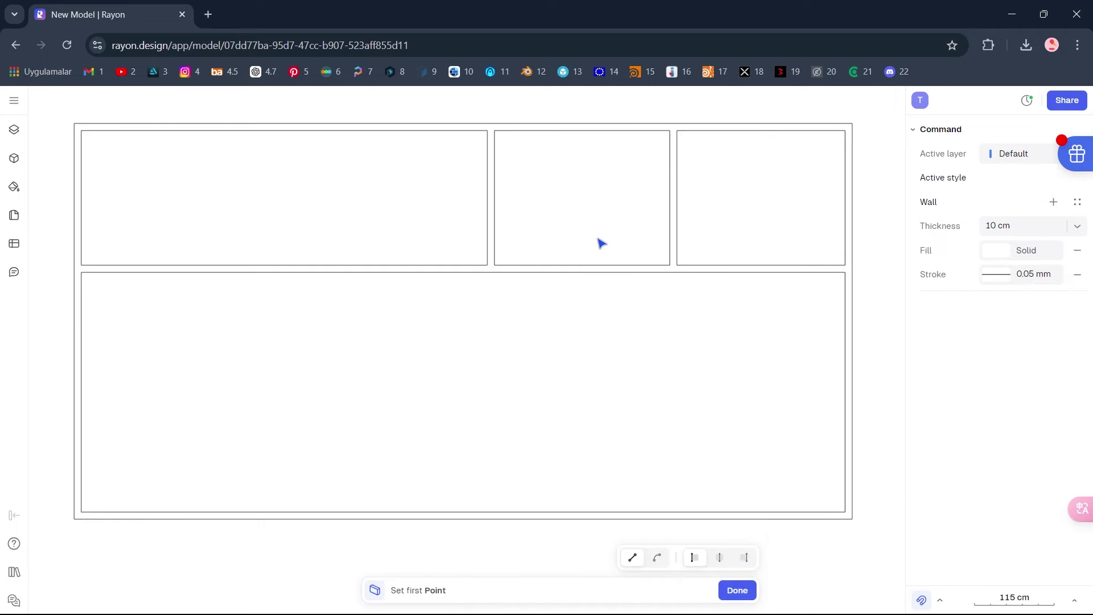
click(581, 266)
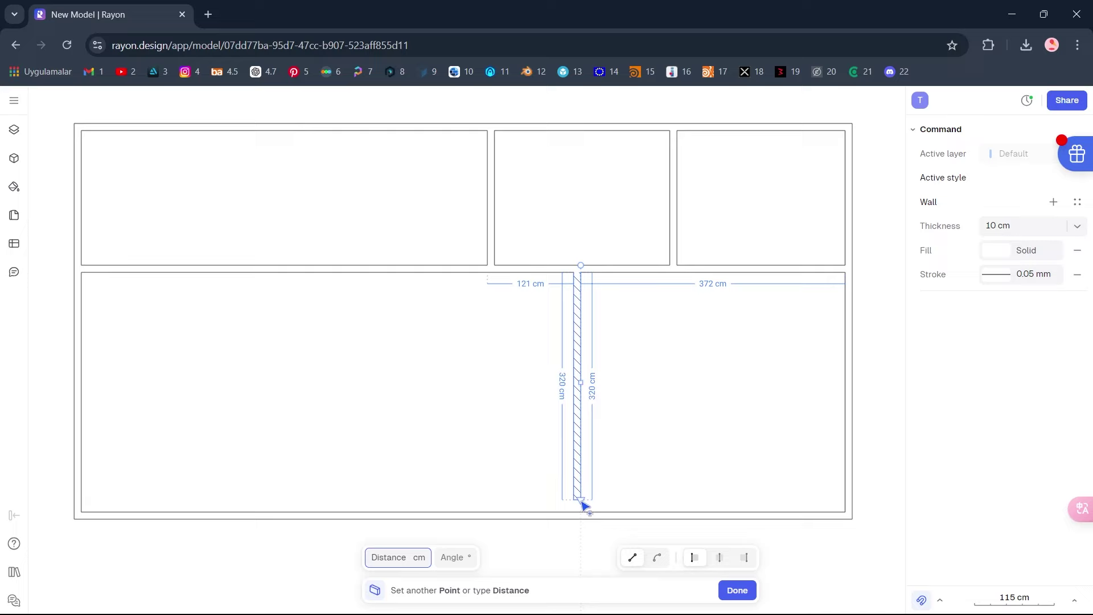
click(582, 516)
key(Escape)
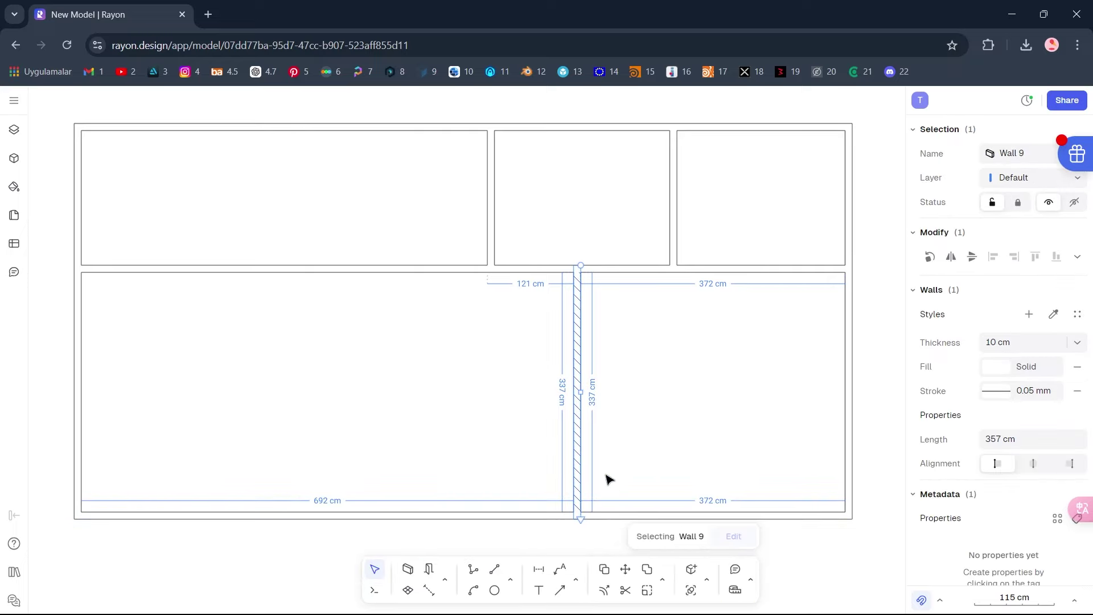
click(612, 453)
- Set all nine walls to 20 cm thickness
drag(877, 119, 80, 519)
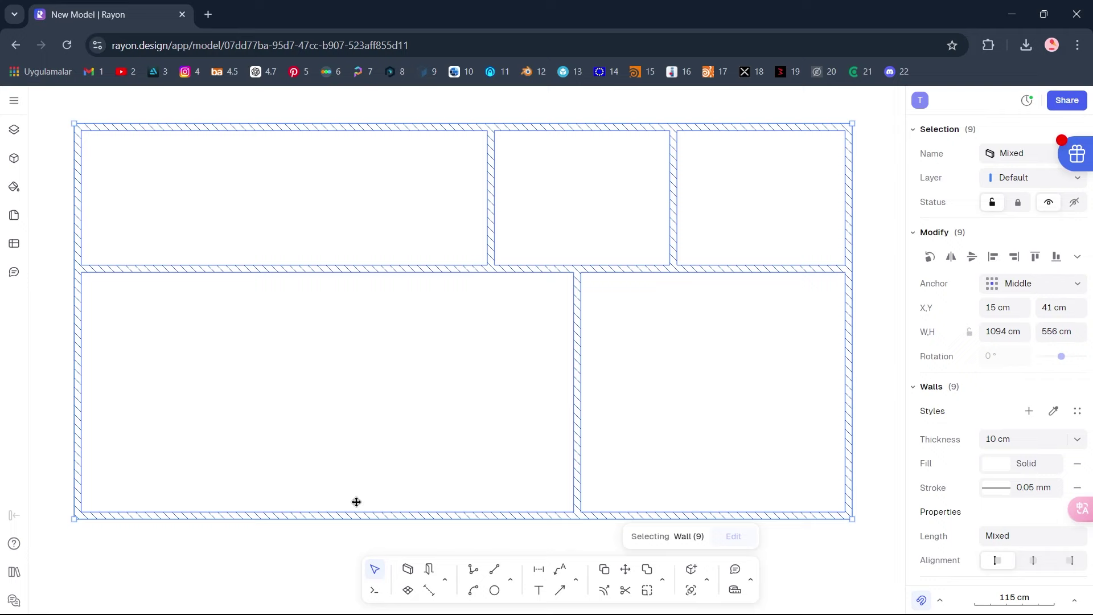
click(1025, 437)
text(20)
key(Return)
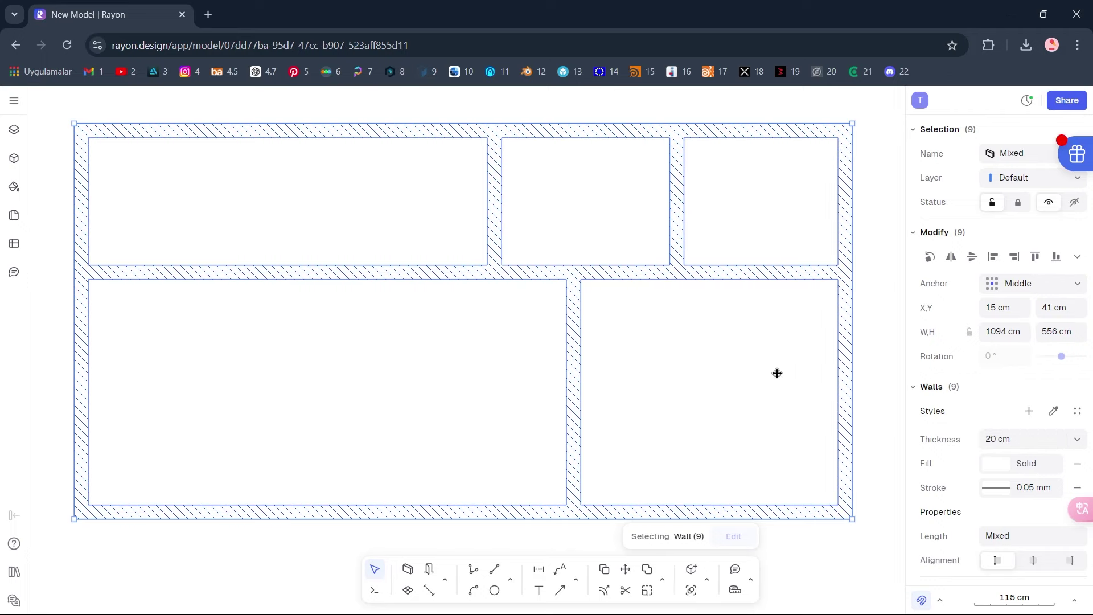
key(Escape)
- Set the three right-hand interior walls to 15 cm thickness
drag(781, 221, 564, 325)
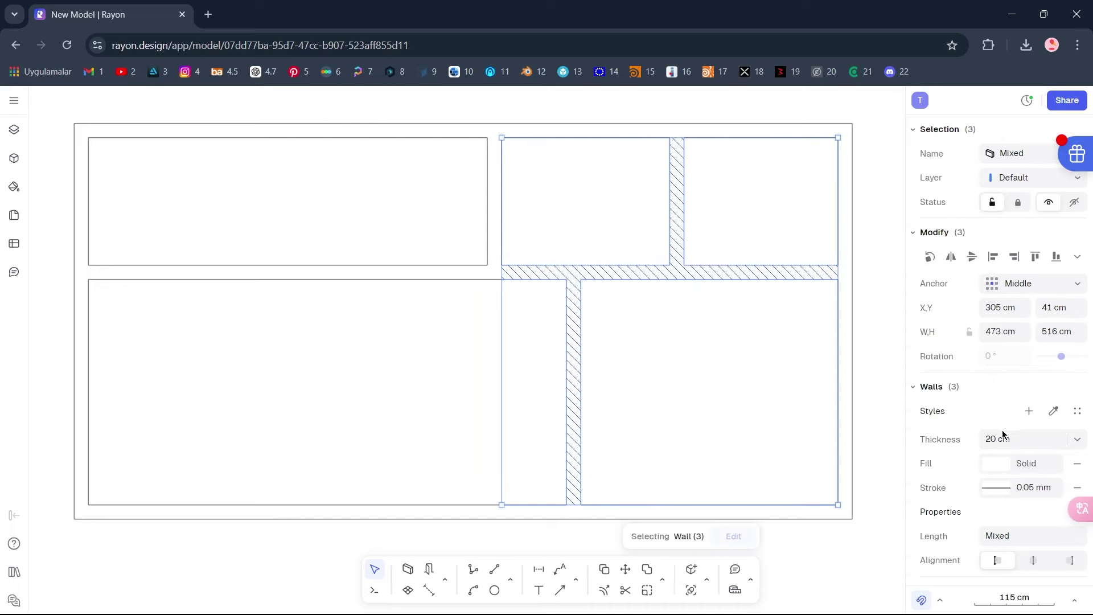
click(1016, 437)
text(15)
key(Return)
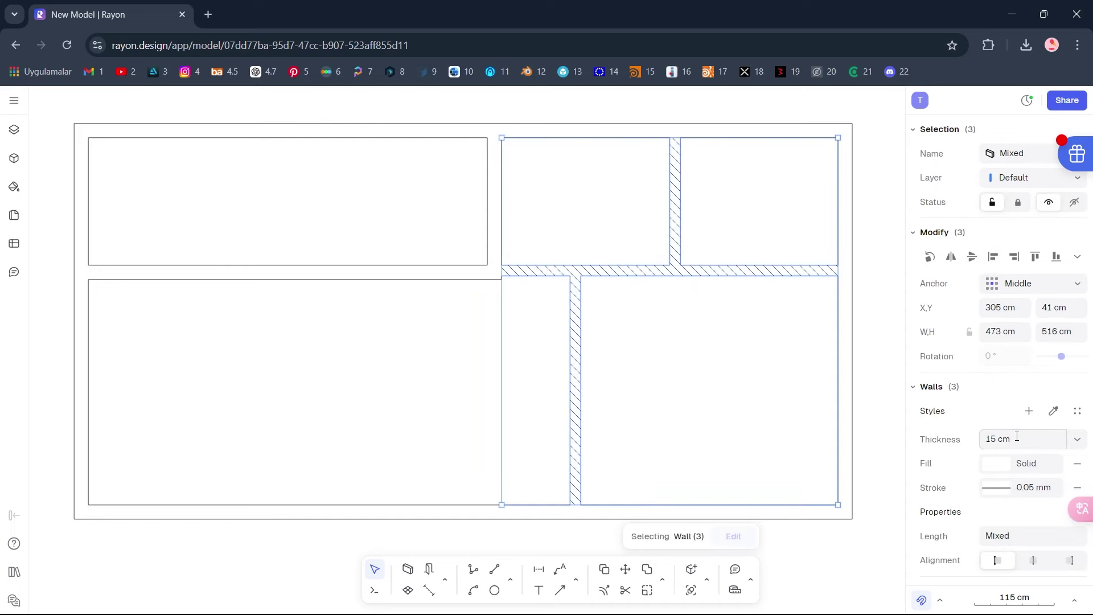
- Nudge the right horizontal partition slightly down and shorten the top wall to 513 cm
click(691, 346)
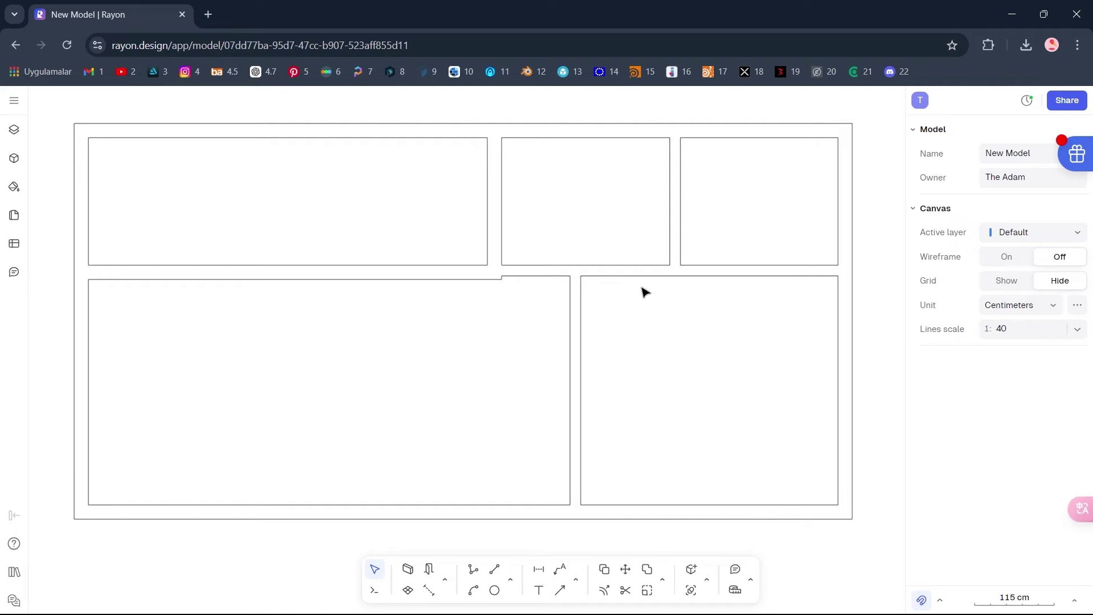
drag(635, 275, 640, 279)
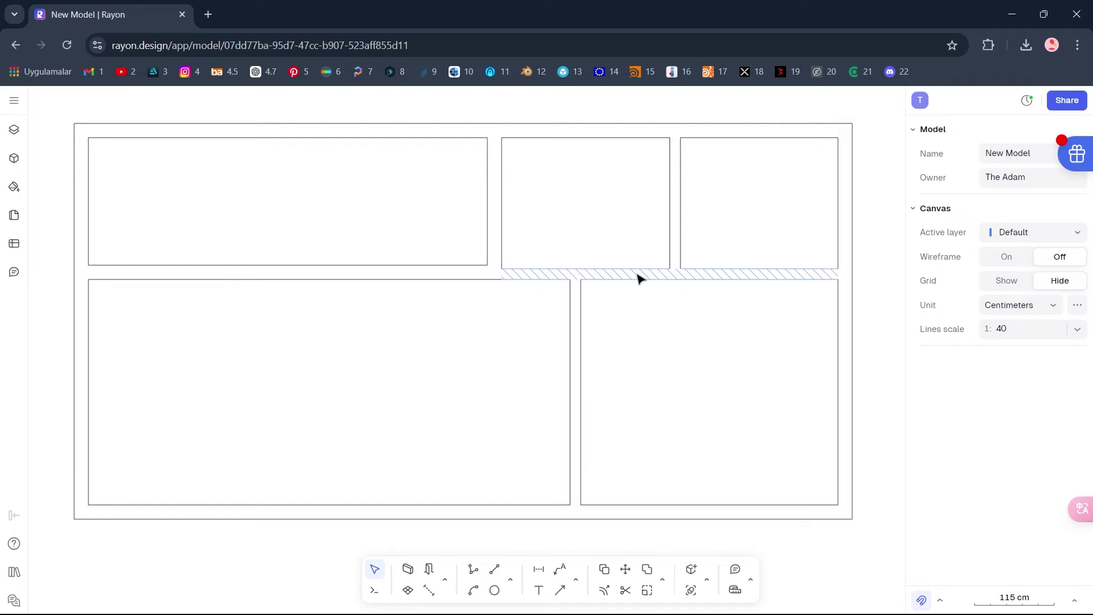
click(283, 136)
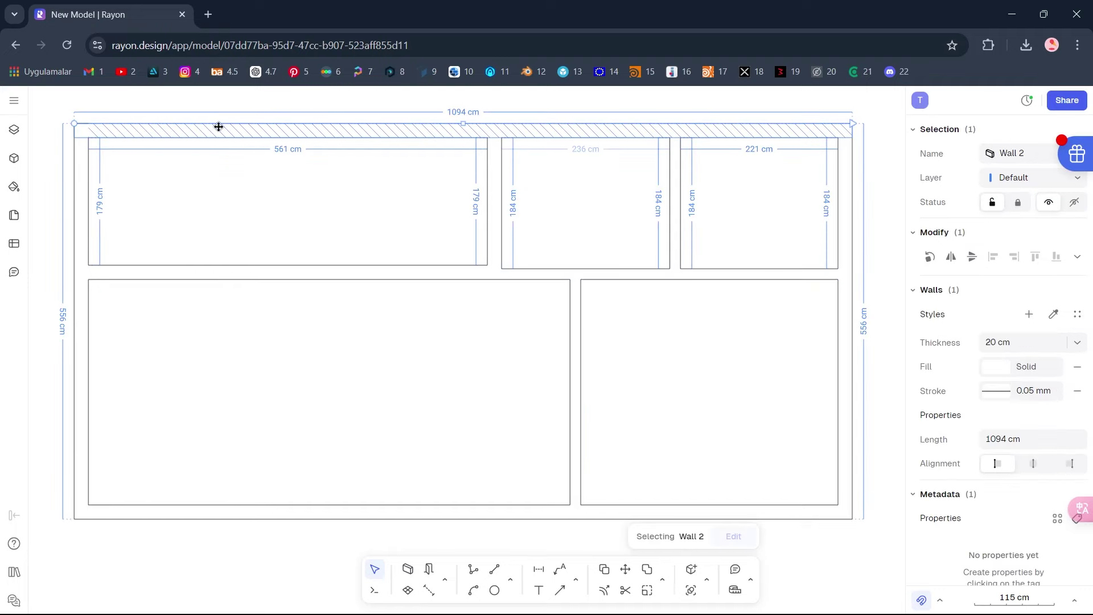
drag(74, 125, 488, 130)
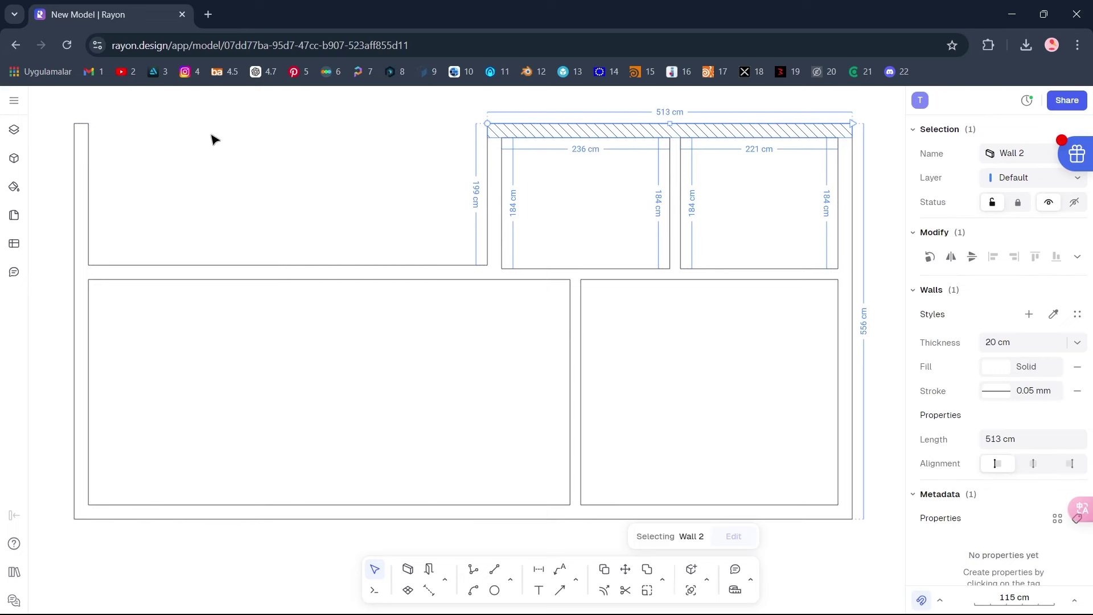
click(193, 140)
- Shorten the left wall to 357 cm, then select all nine walls
click(78, 129)
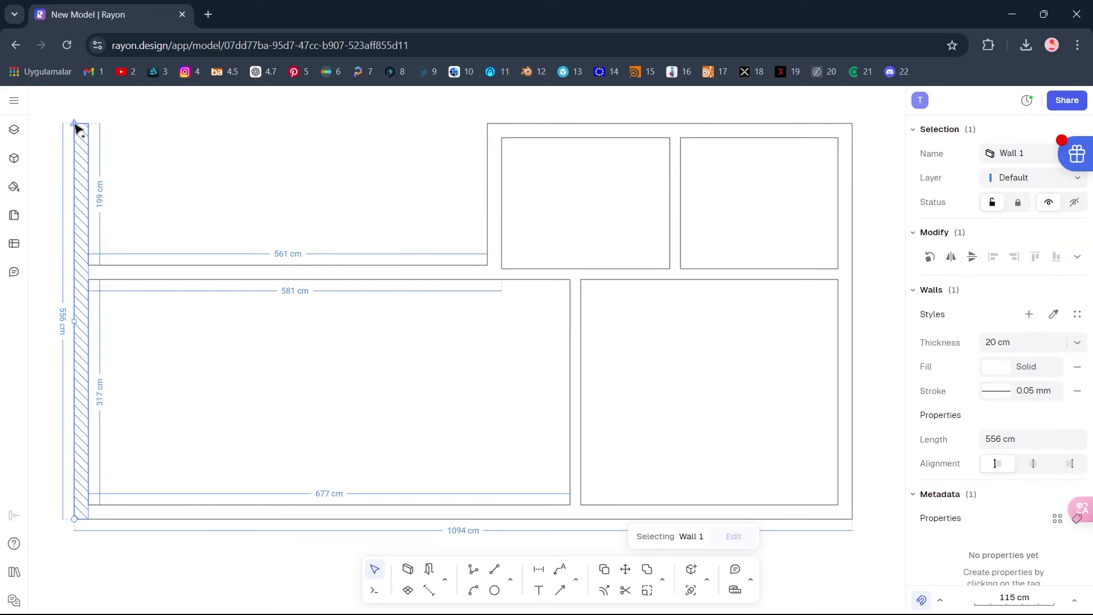
drag(76, 127, 69, 268)
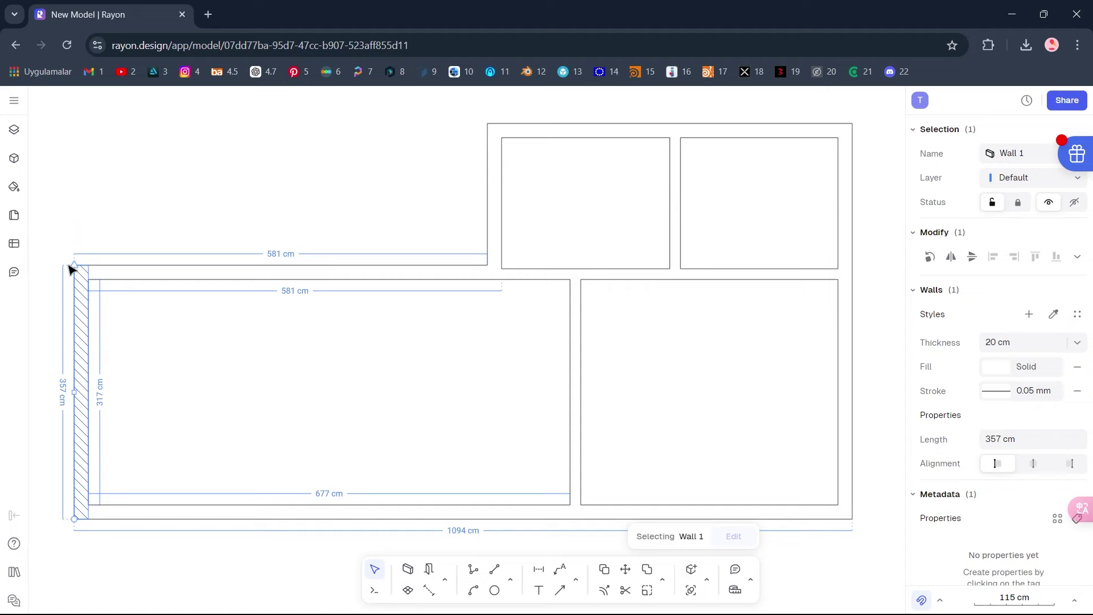
click(314, 352)
mouse_move(881, 116)
mouse_down()
mouse_move(790, 215)
mouse_move(66, 518)
mouse_move(83, 511)
mouse_up()
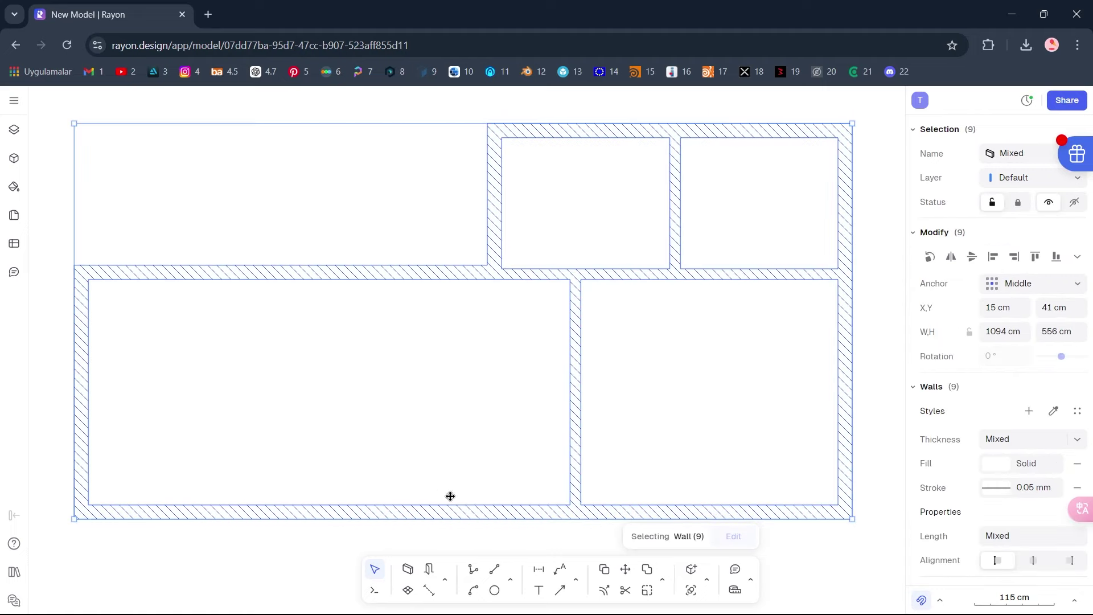
- Fill the walls with an Oblique hatch at 0.1 scale and give them a 1 mm outline
click(1045, 470)
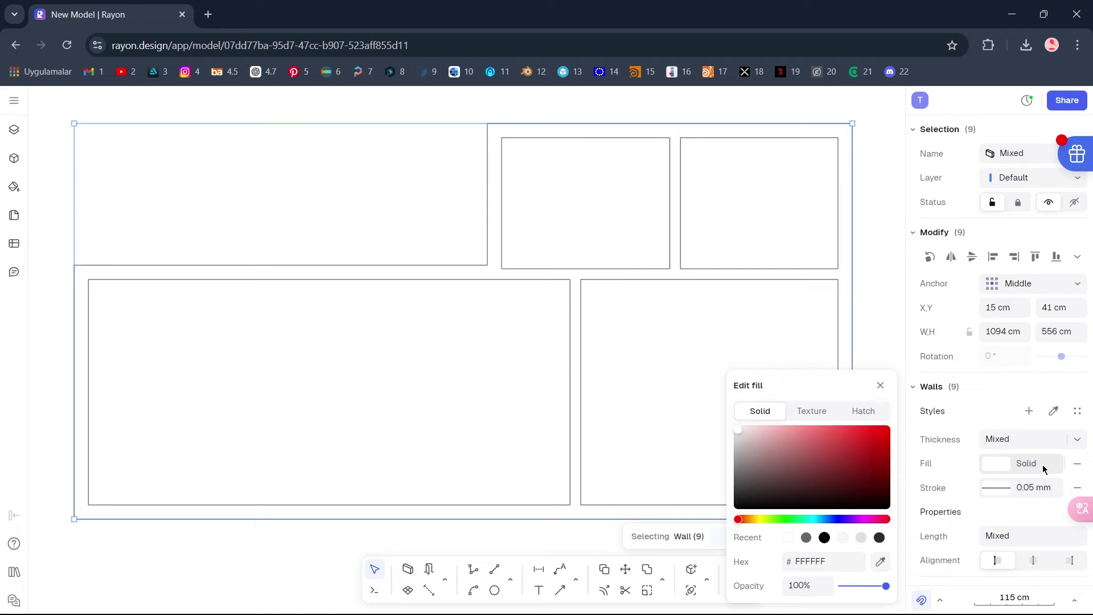
click(884, 414)
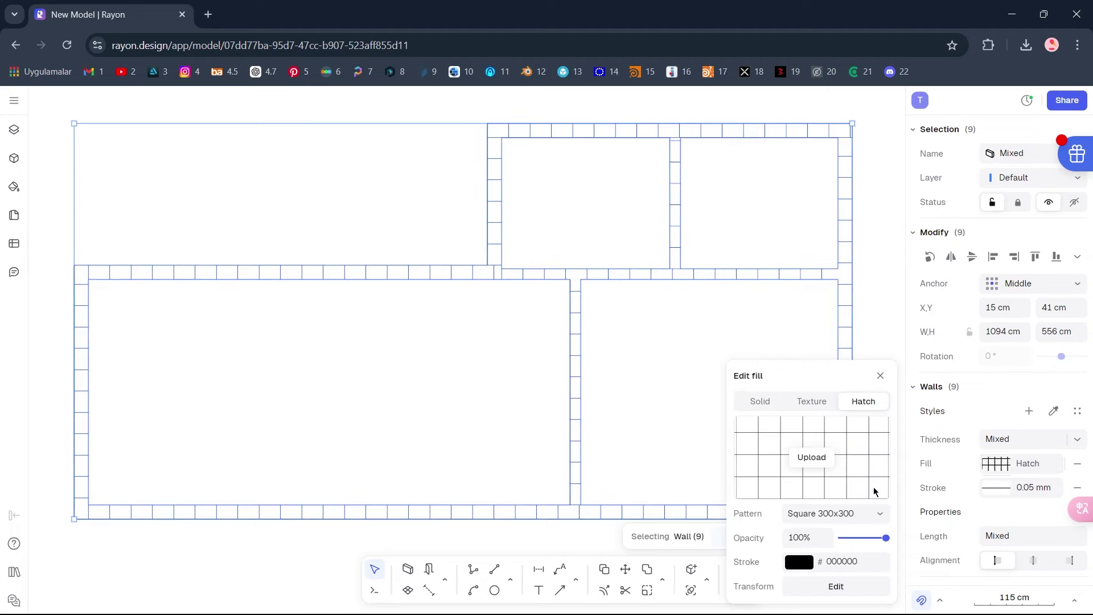
click(869, 514)
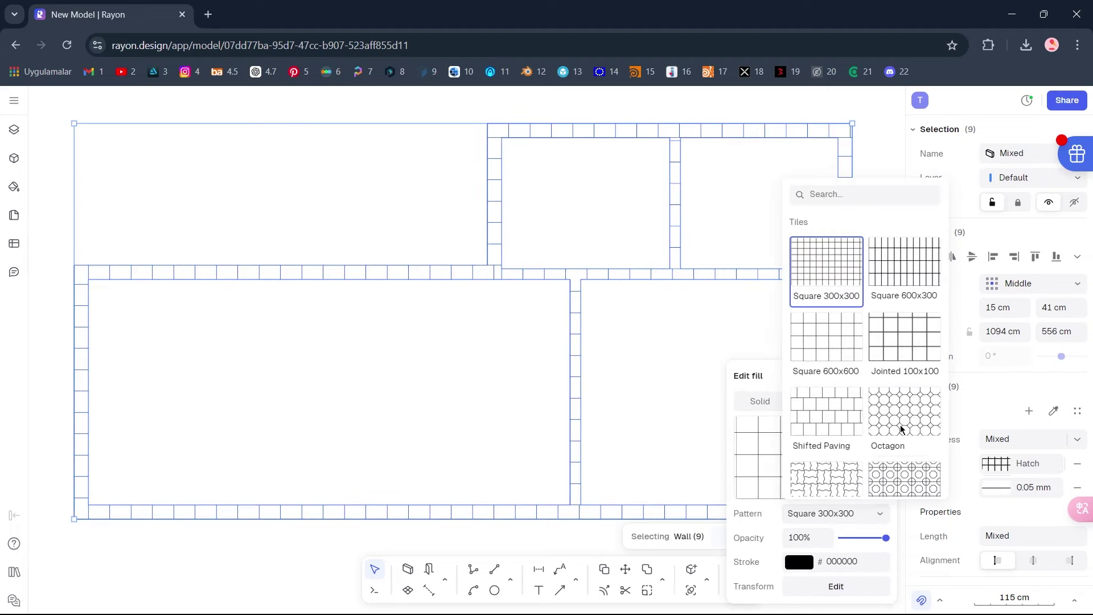
scroll(901, 429, down, 20)
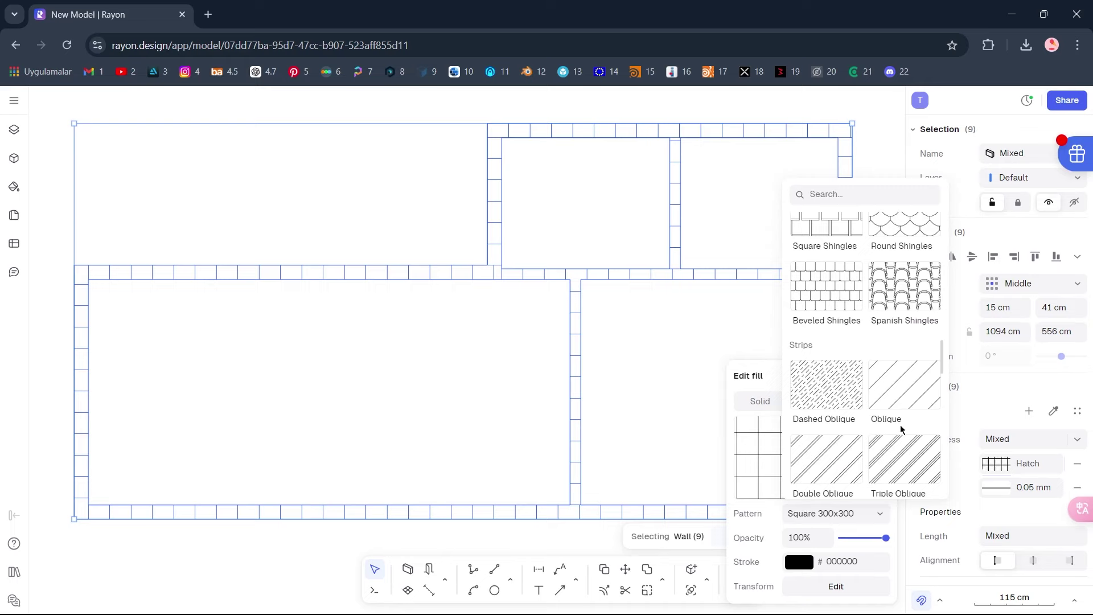
click(905, 392)
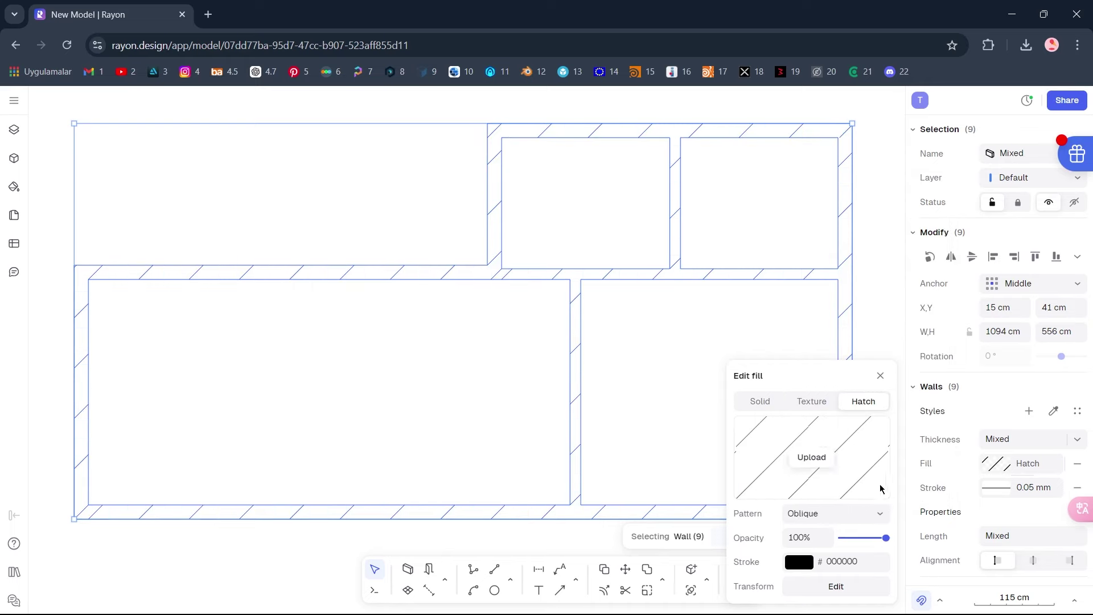
click(867, 587)
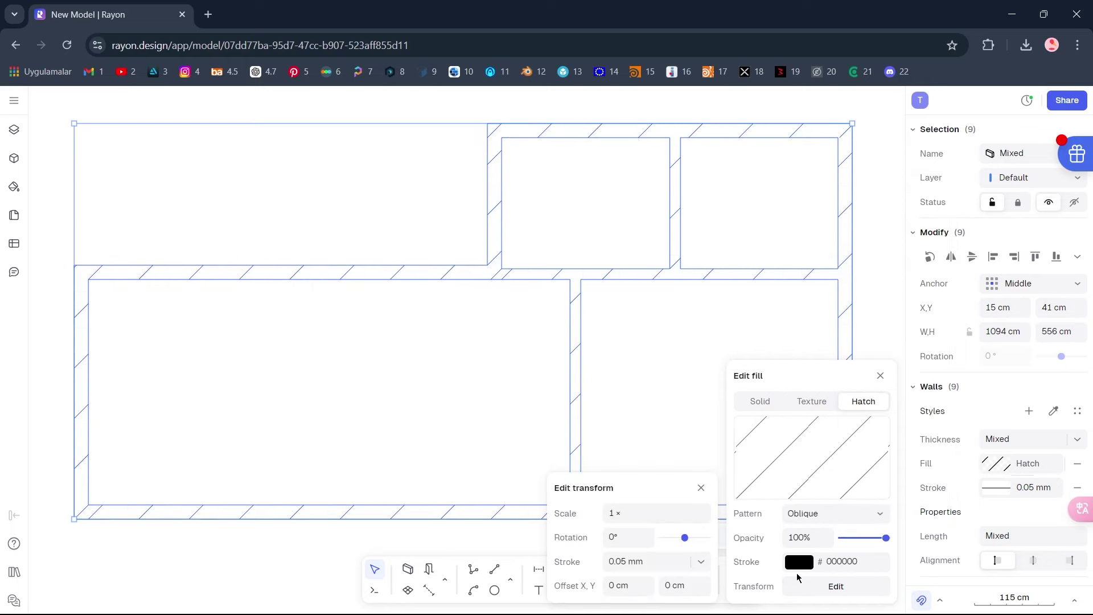
click(645, 511)
text(0.1)
key(Return)
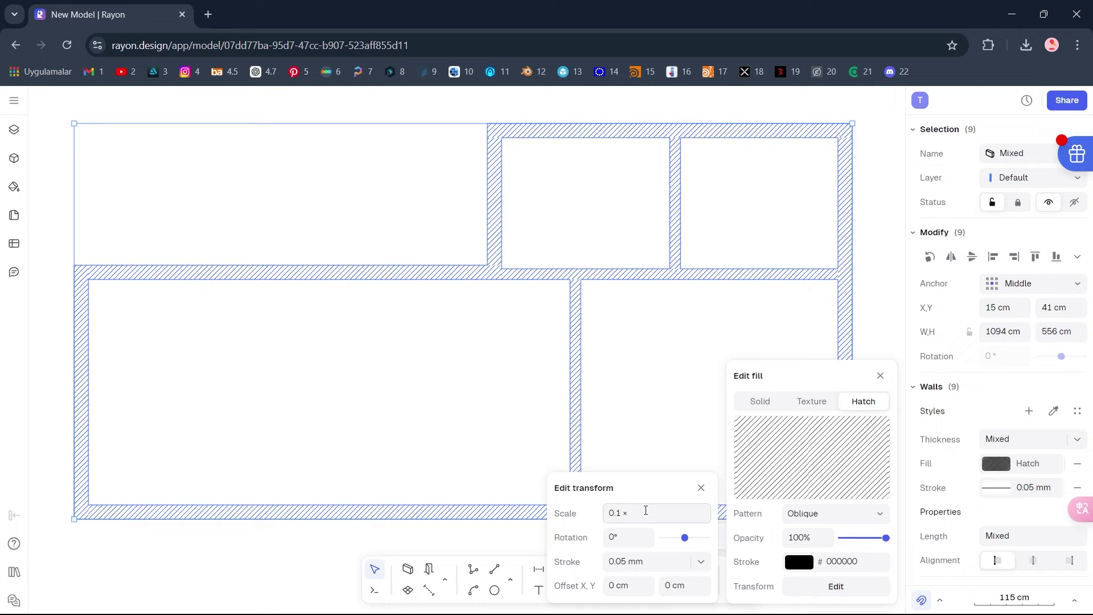
click(1058, 486)
key(Return)
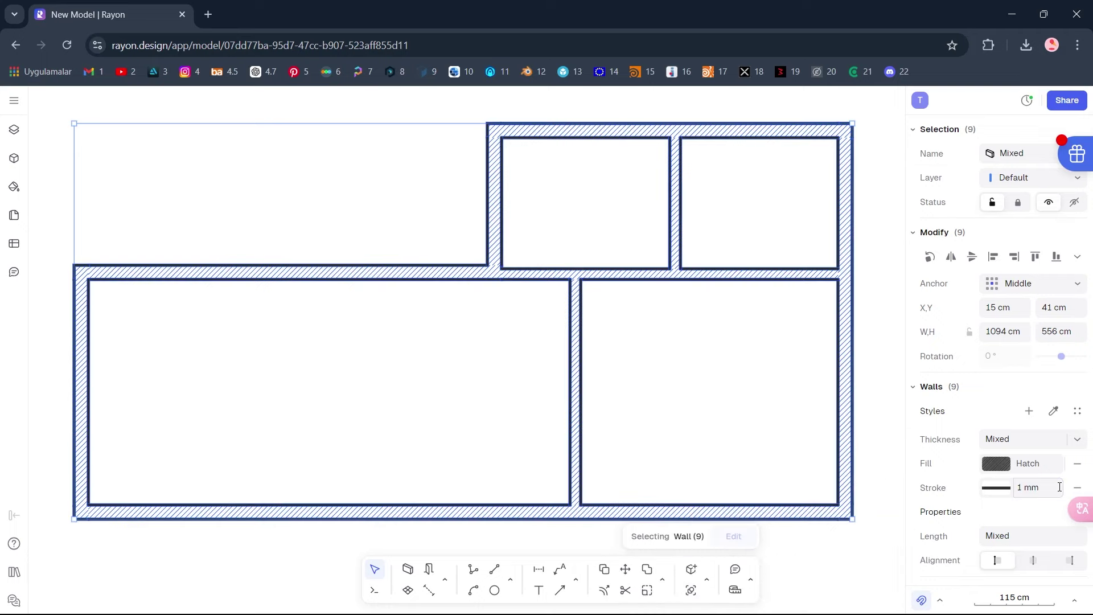
- Change the upper length dimension from 581 to 535 cm and the room dimension from 199 to 195 cm
click(683, 419)
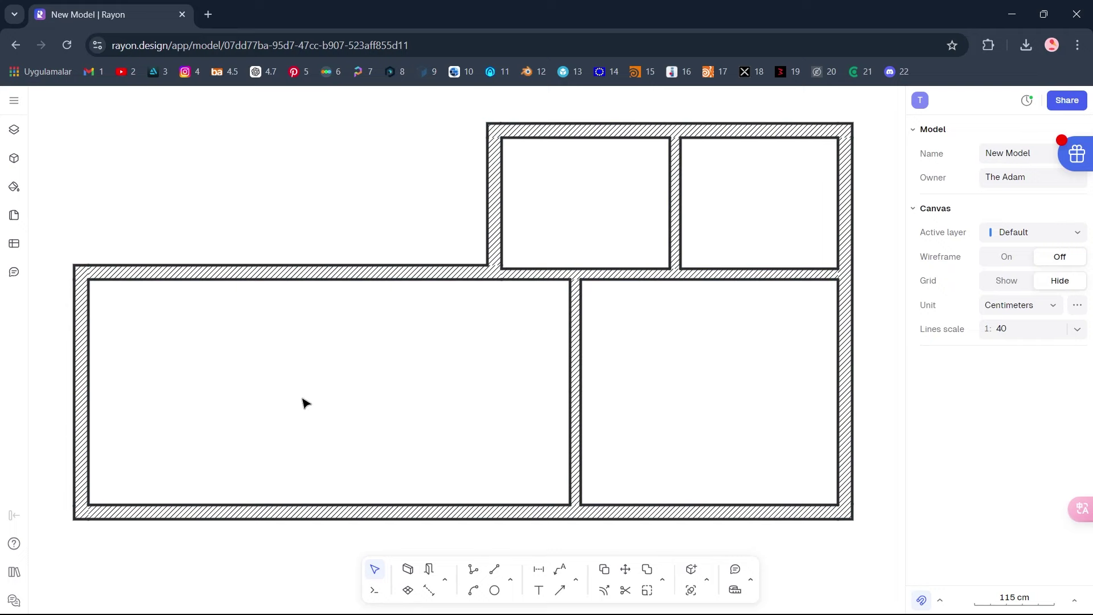
click(86, 377)
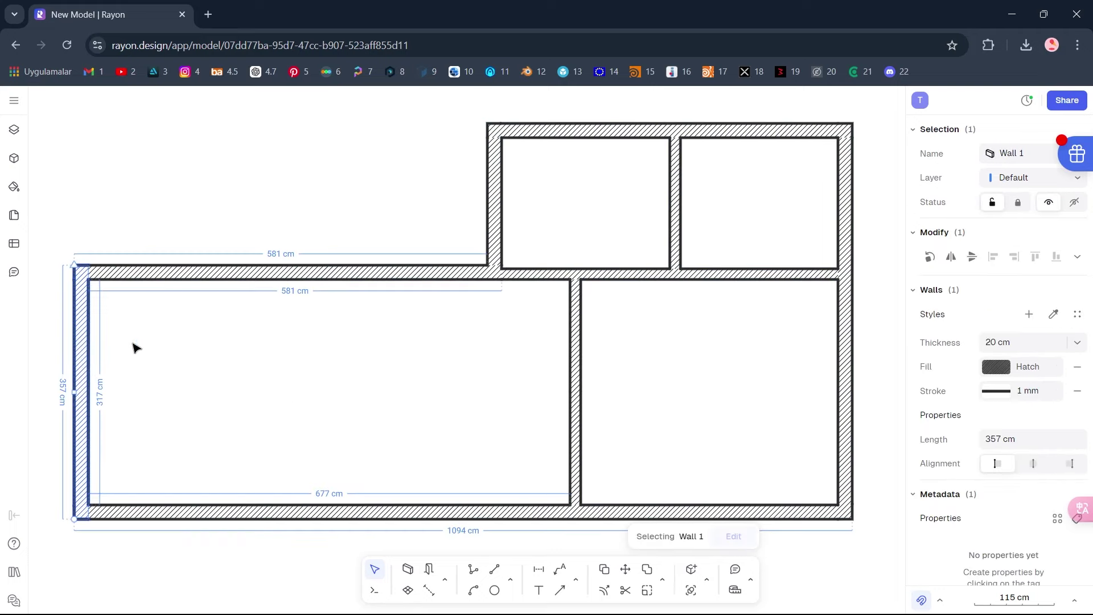
click(273, 254)
text(5)
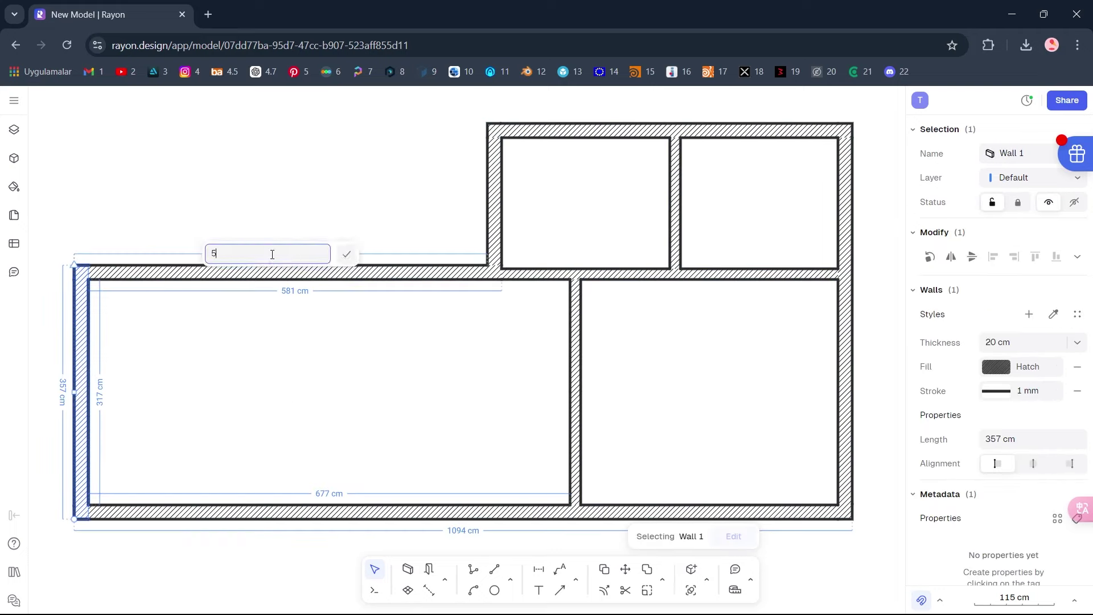
text(35)
key(Return)
click(398, 210)
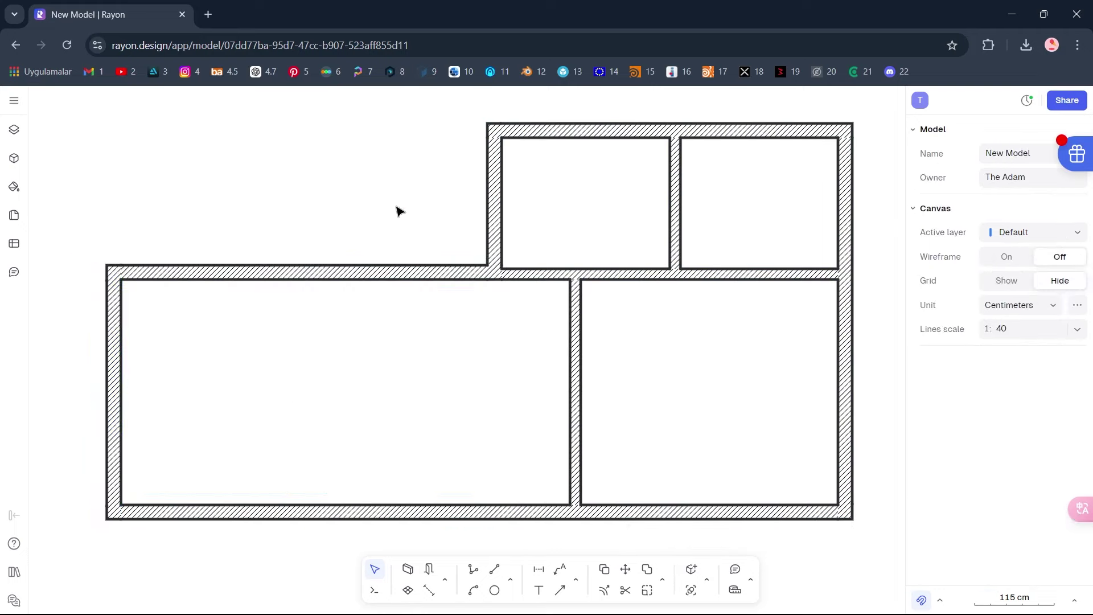
click(578, 131)
click(477, 195)
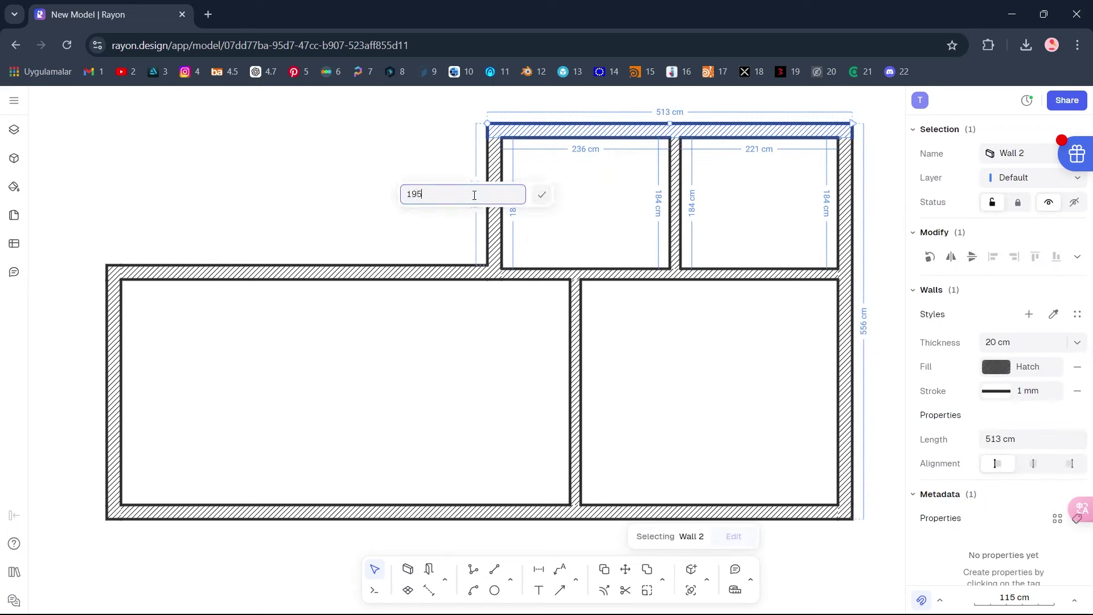
text(195)
key(Return)
- Set the top length to 550 cm and the upper room width to 255 cm
click(614, 196)
click(844, 205)
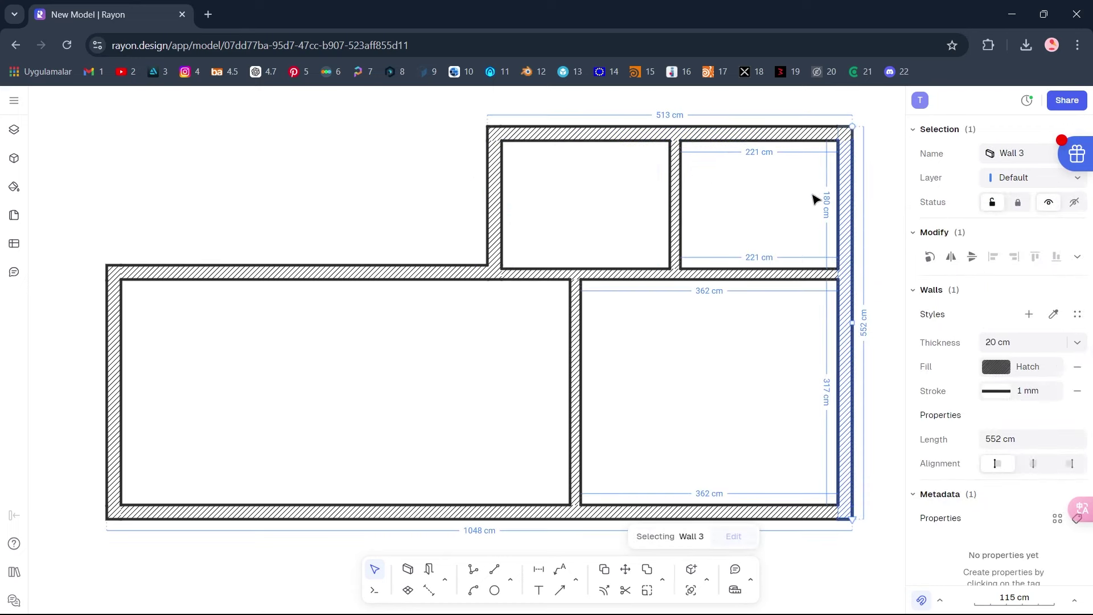
click(678, 116)
text(550)
key(Return)
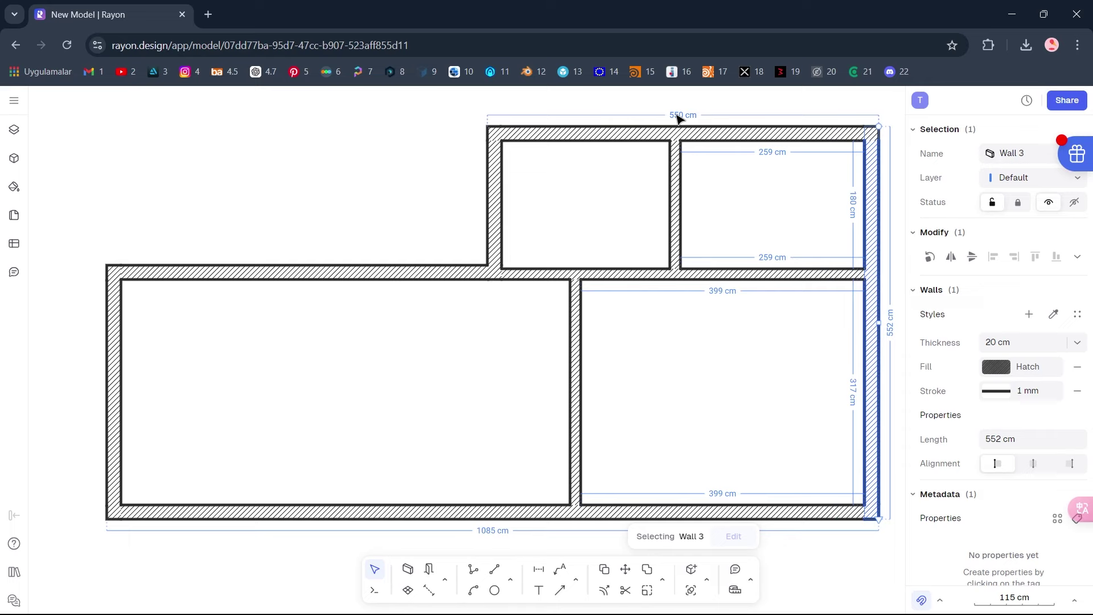
click(713, 190)
click(677, 202)
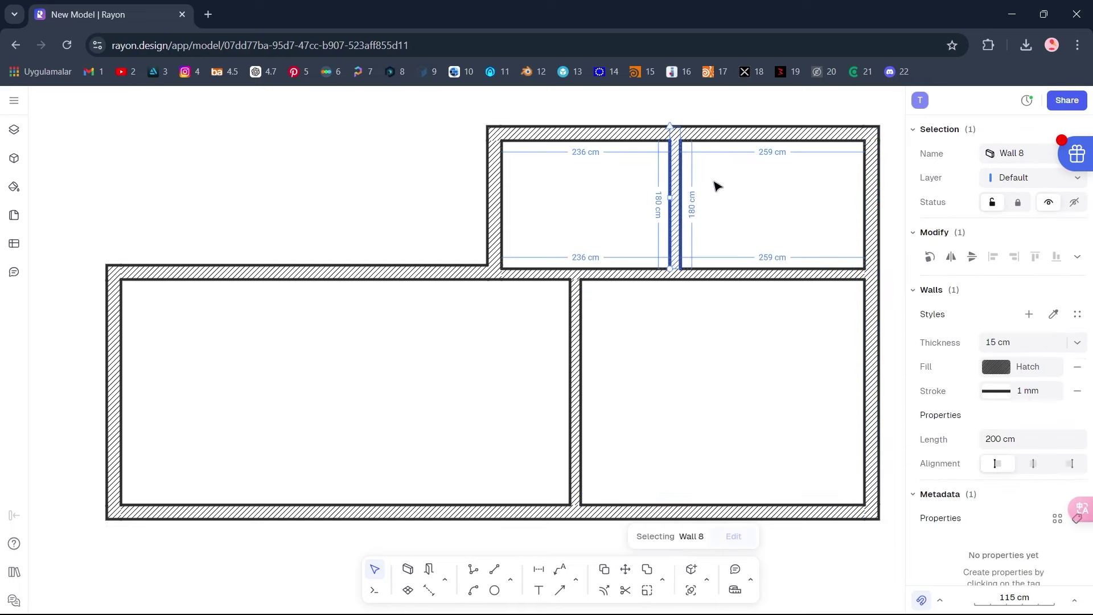
click(763, 154)
text(255)
key(Return)
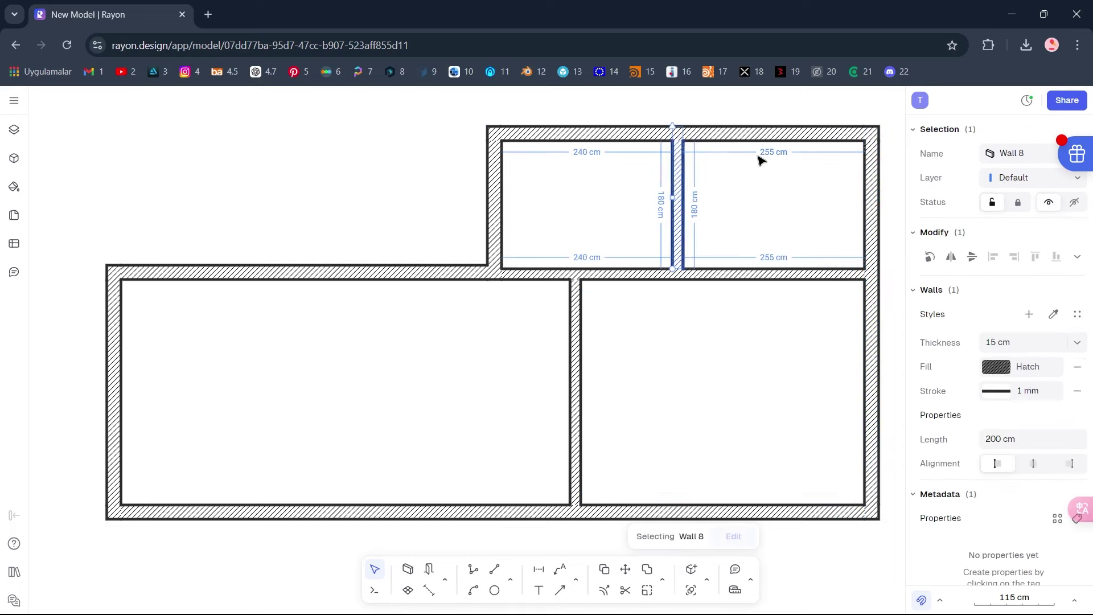
- Set the lower room width to 380 cm and the right side to 610 cm, then zoom to 100%
click(636, 323)
click(579, 361)
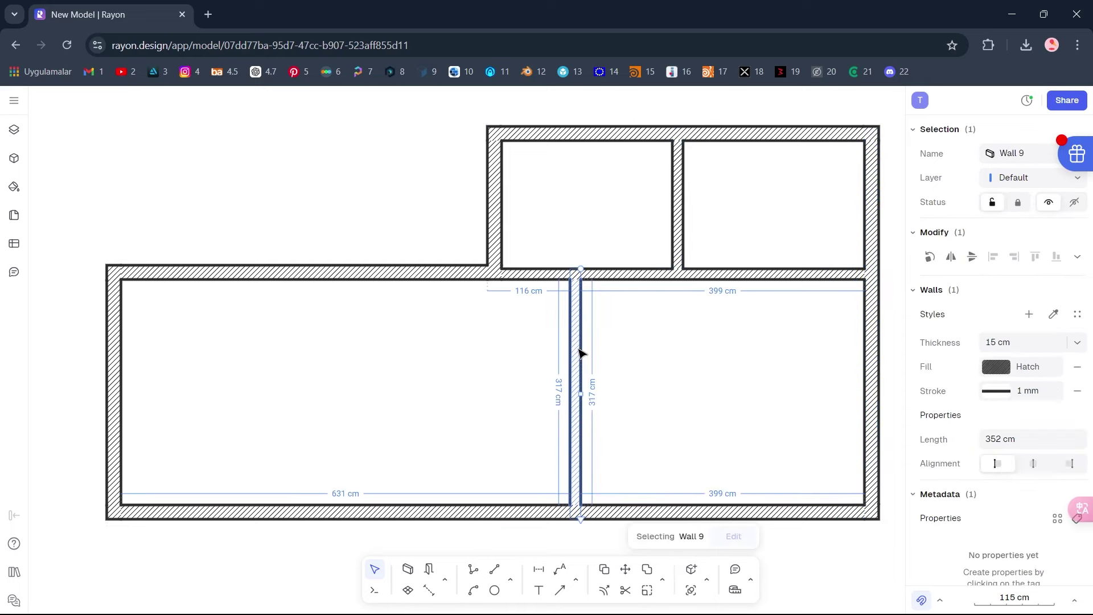
click(715, 291)
text(380)
key(Return)
click(722, 369)
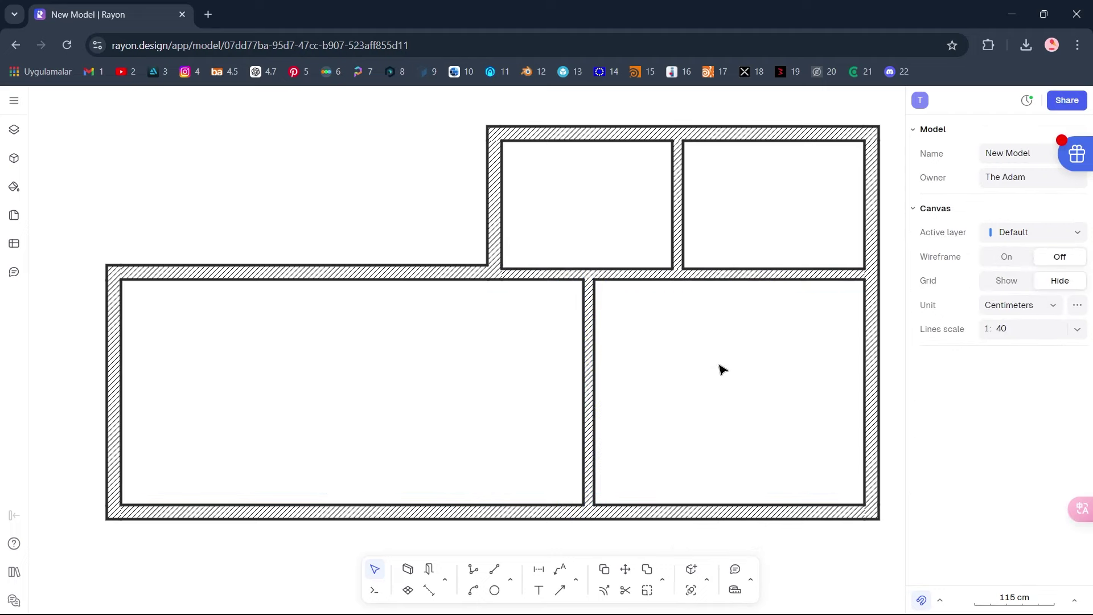
click(700, 512)
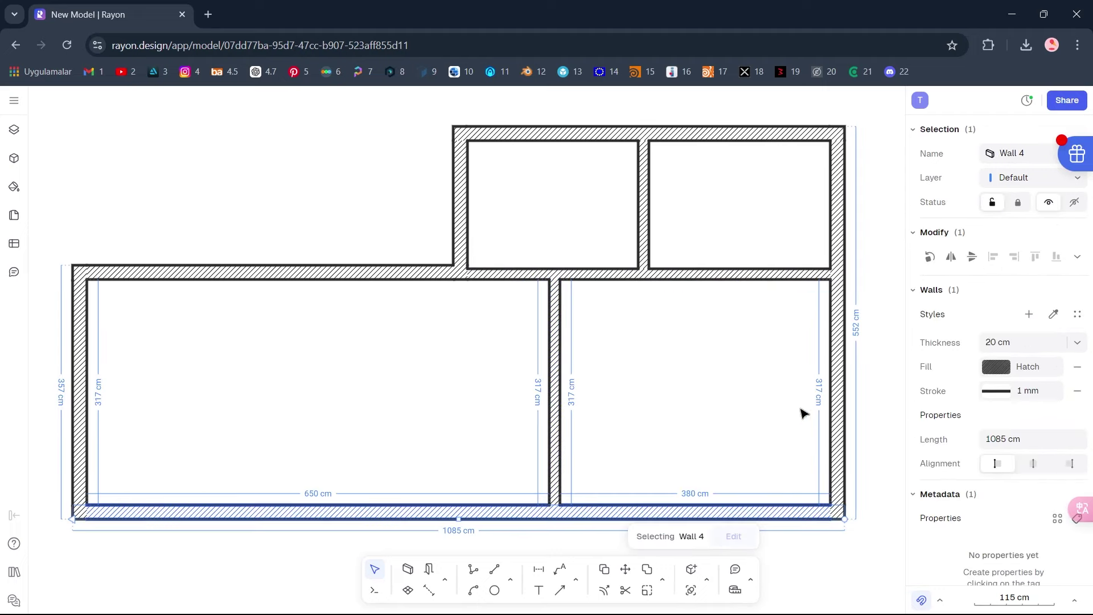
click(855, 323)
key(Return)
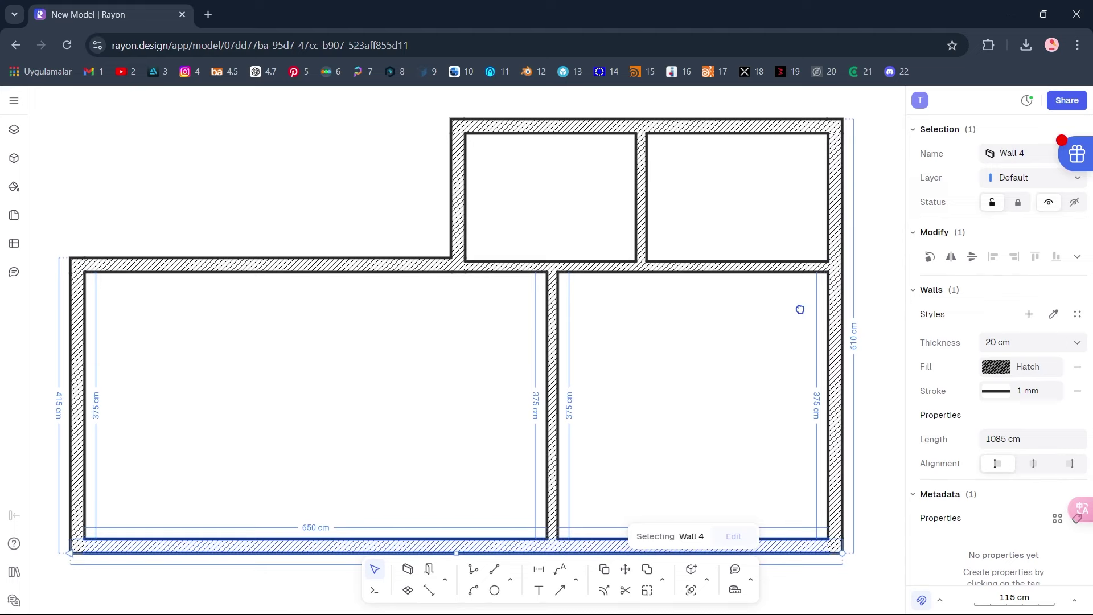
click(800, 302)
click(1011, 601)
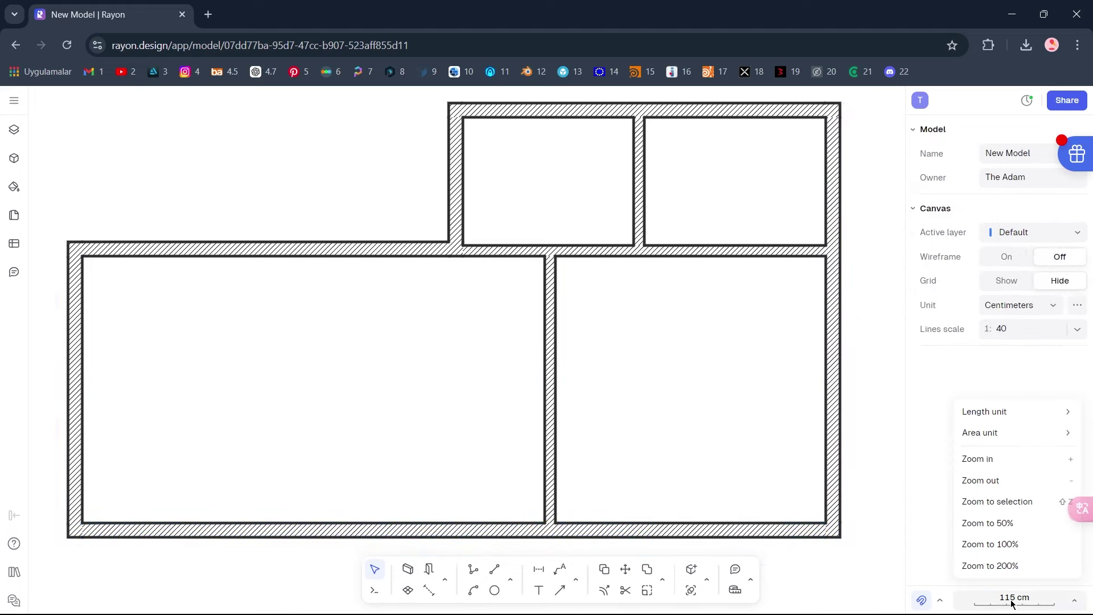
click(1025, 547)
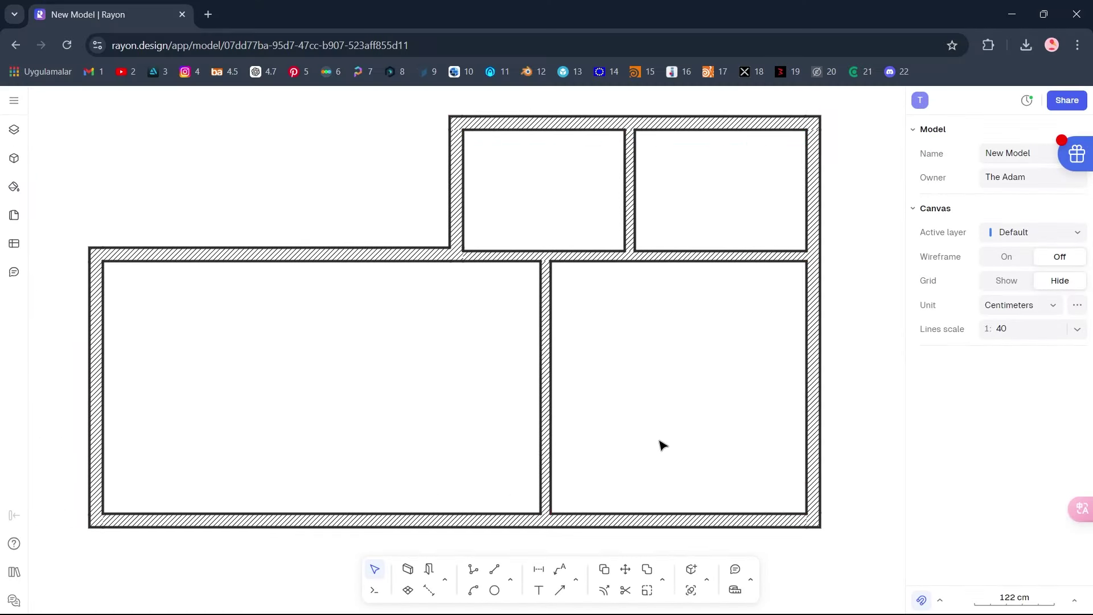
- Insert three Door US 32" doors: two into the lower rooms, one in the wall between the upper rooms
click(431, 569)
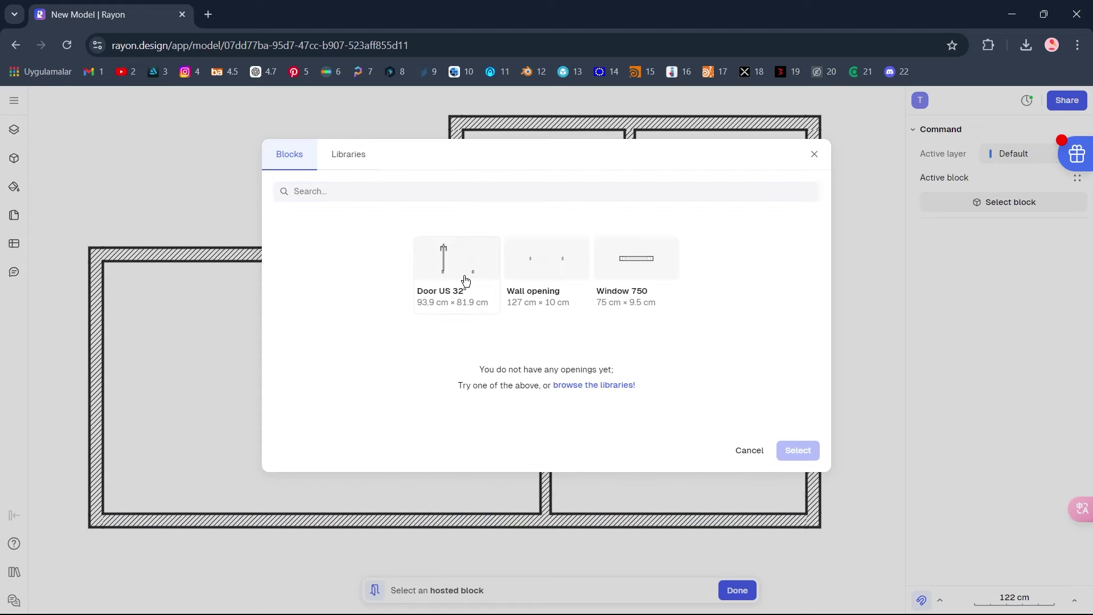
click(464, 280)
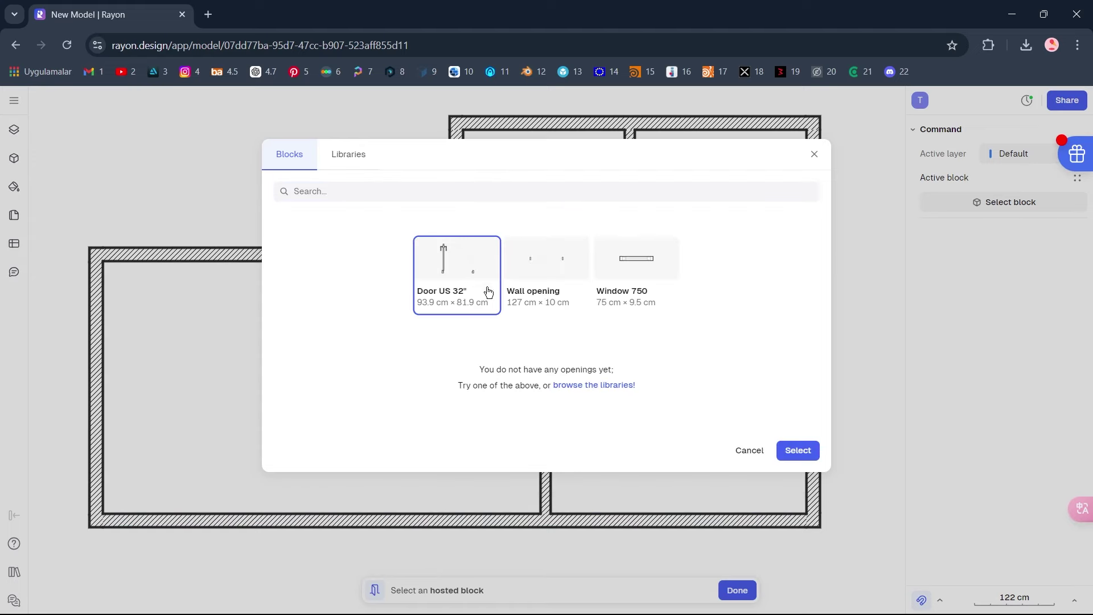
click(783, 448)
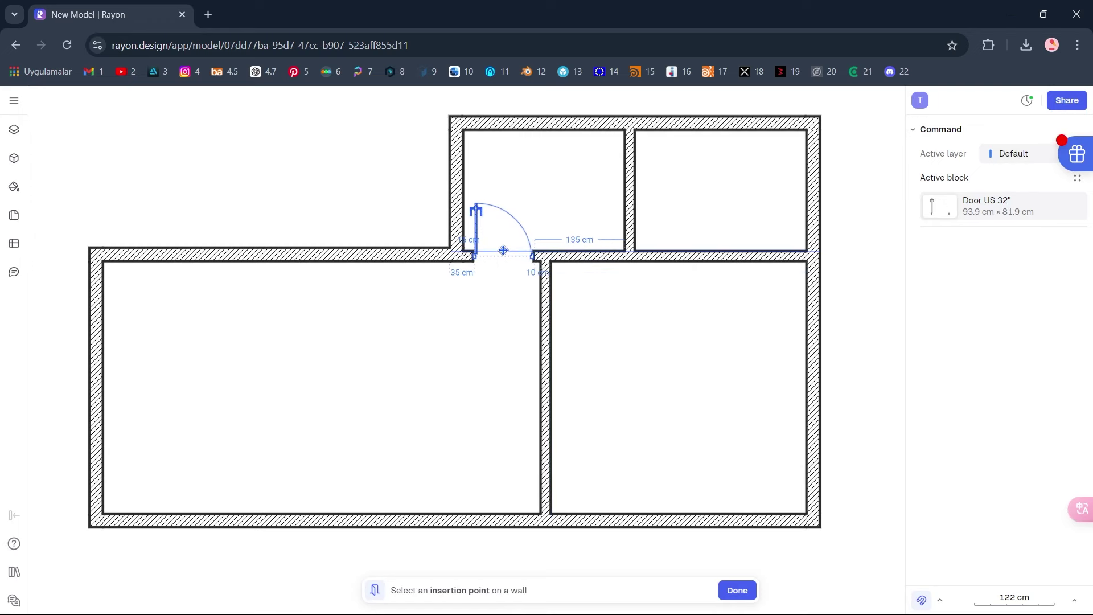
click(503, 250)
click(516, 311)
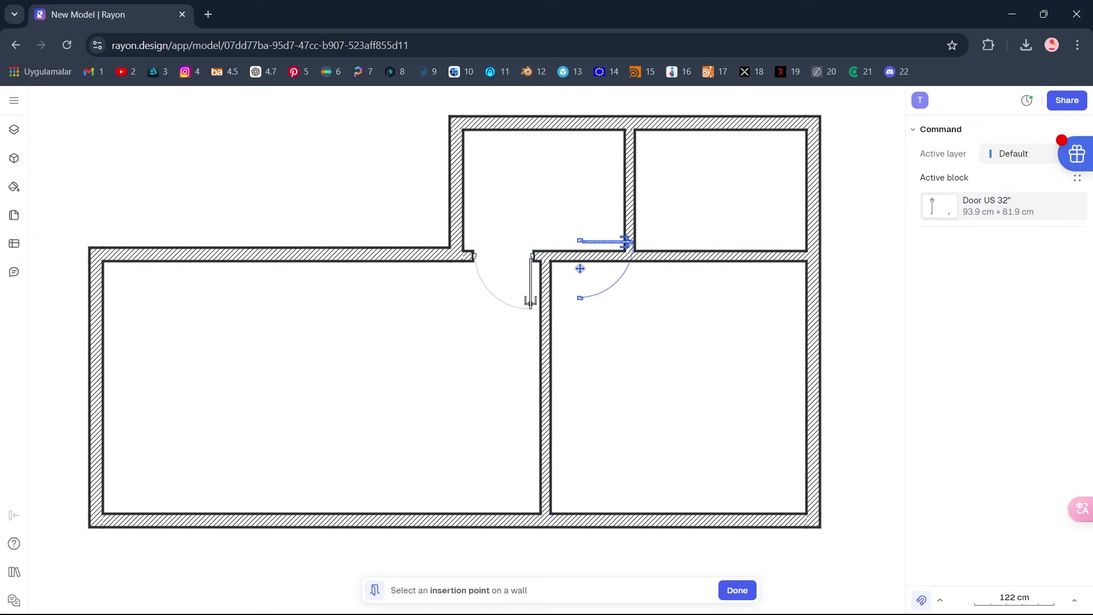
click(586, 255)
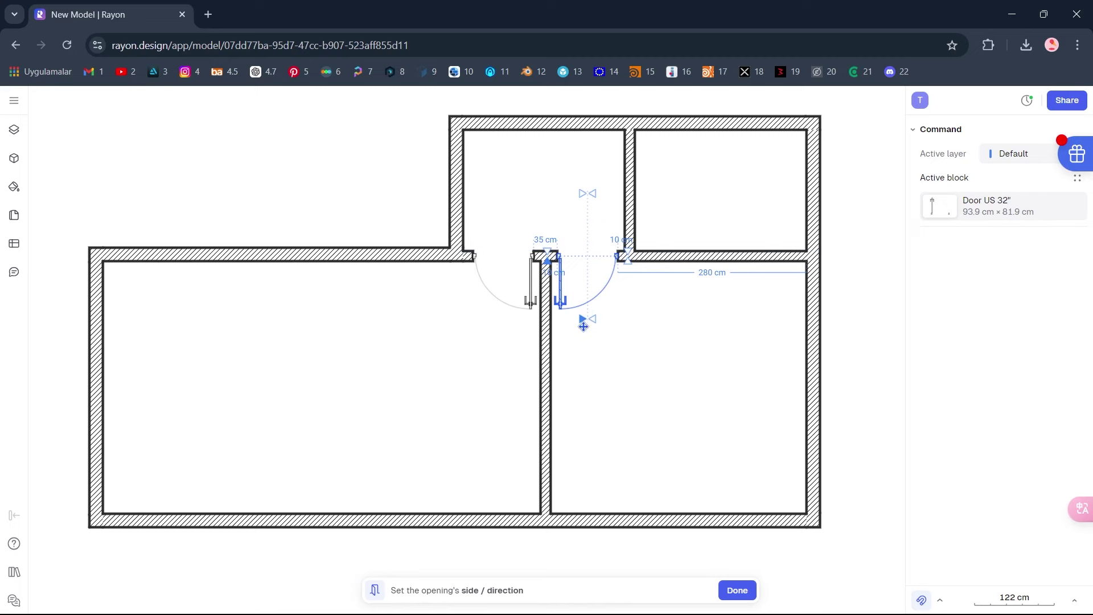
click(572, 317)
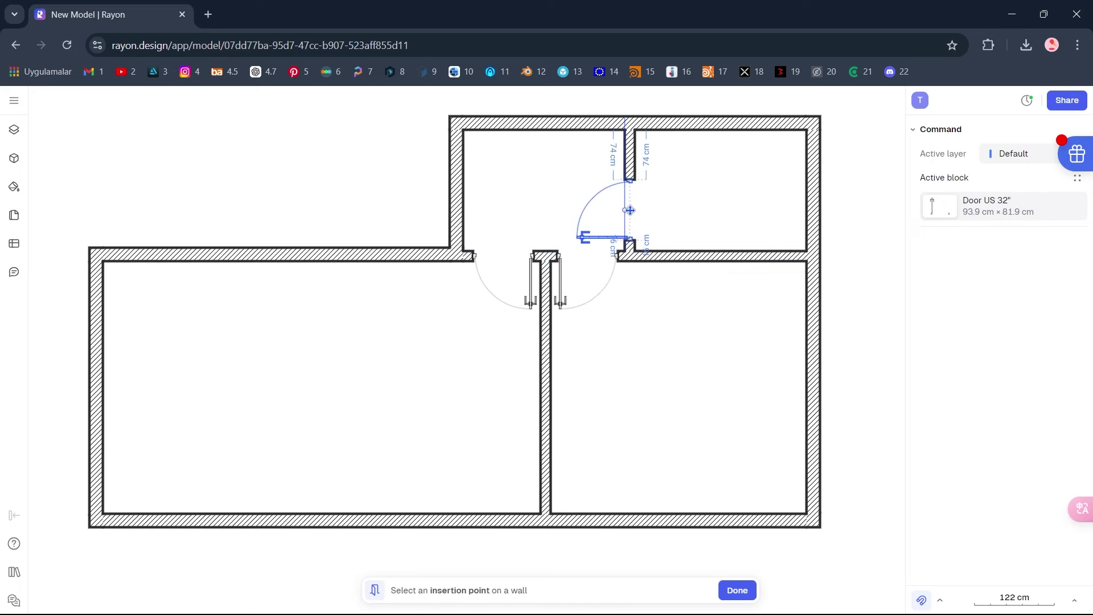
click(629, 210)
click(679, 222)
key(Escape)
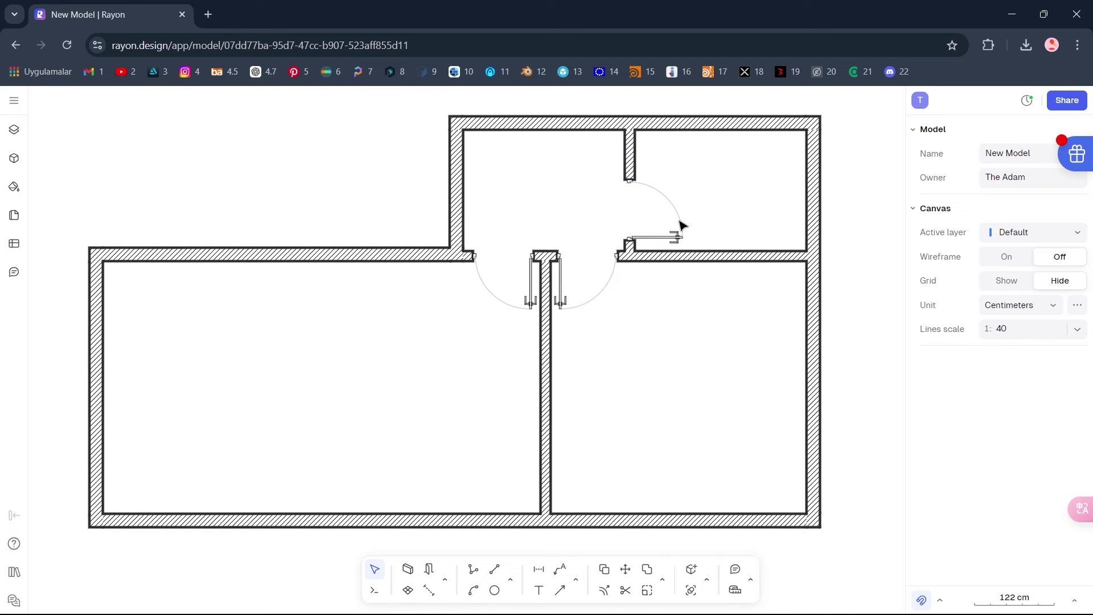
- Shift the last-placed door to a 23 cm offset along its wall
click(655, 240)
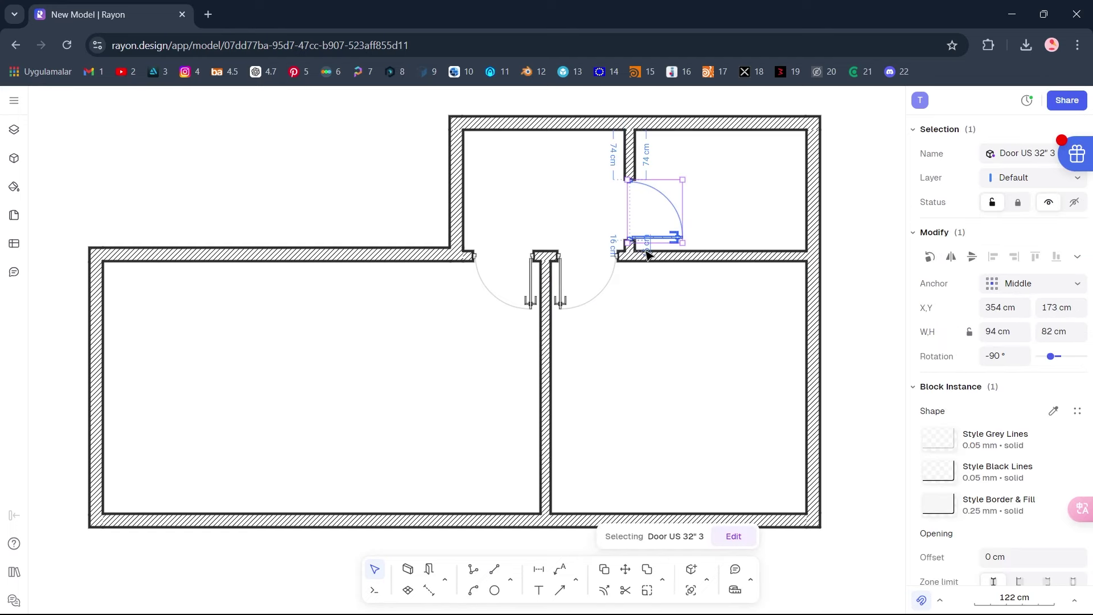
click(647, 255)
text(23)
key(Return)
click(649, 298)
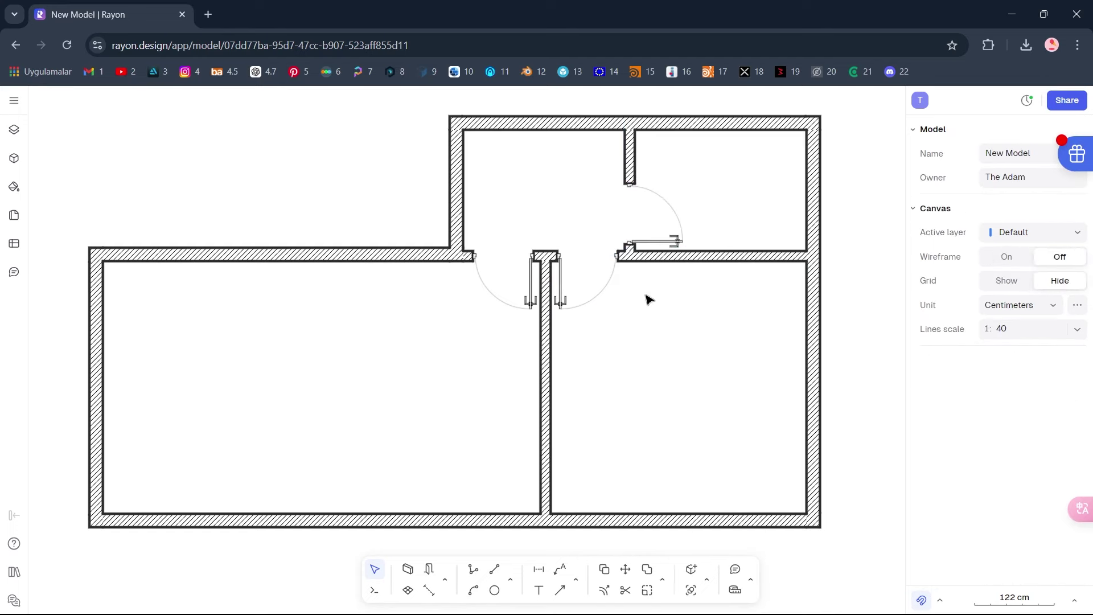
click(429, 569)
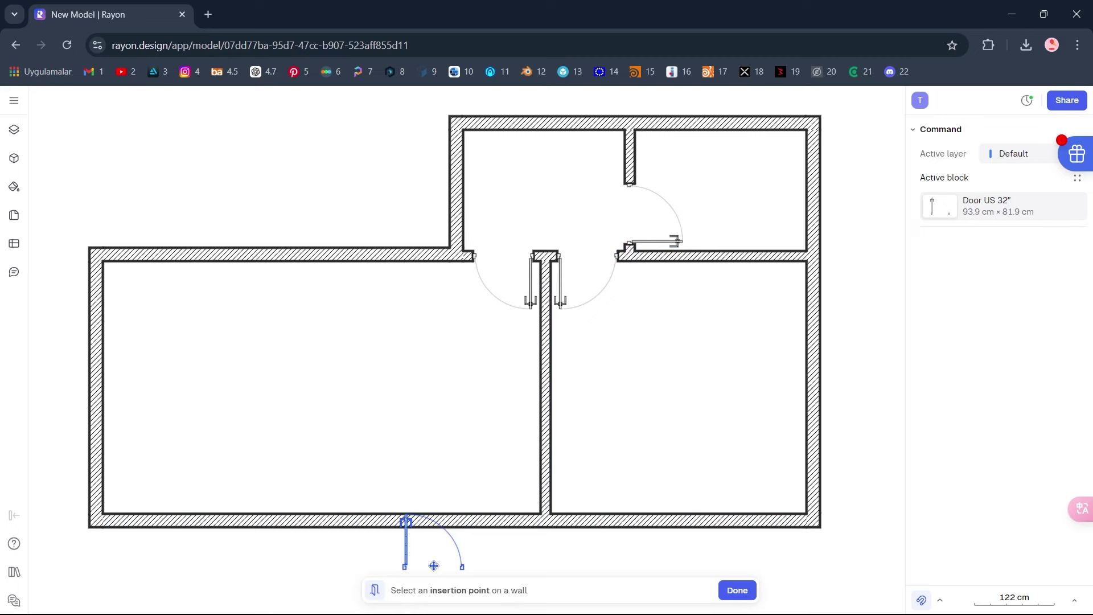
- Choose the Door US 36" block from the online block libraries
click(1076, 179)
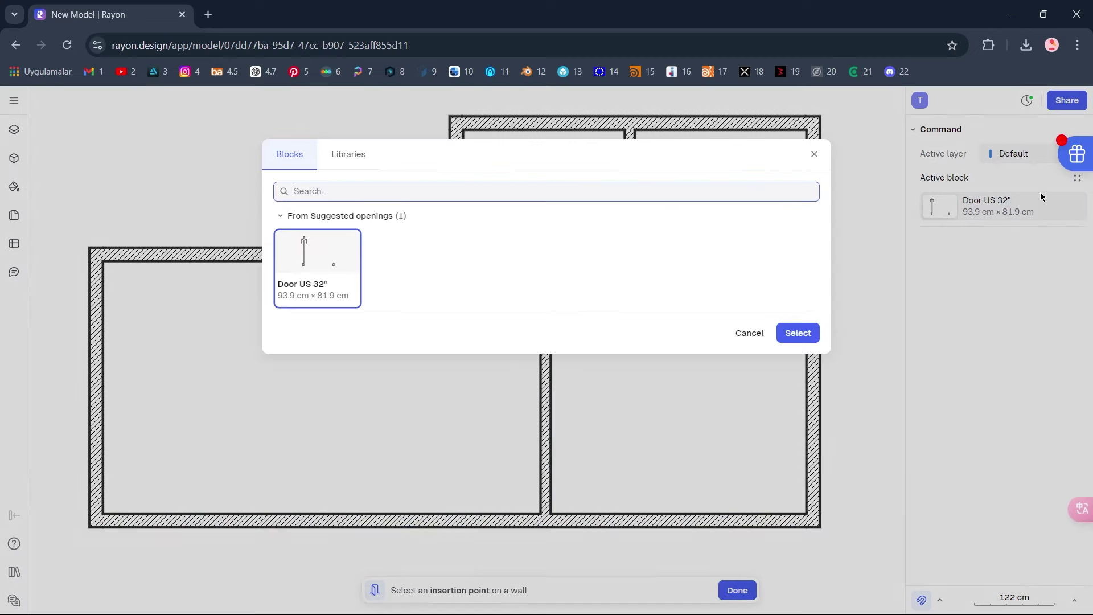
click(357, 159)
click(358, 191)
text(door)
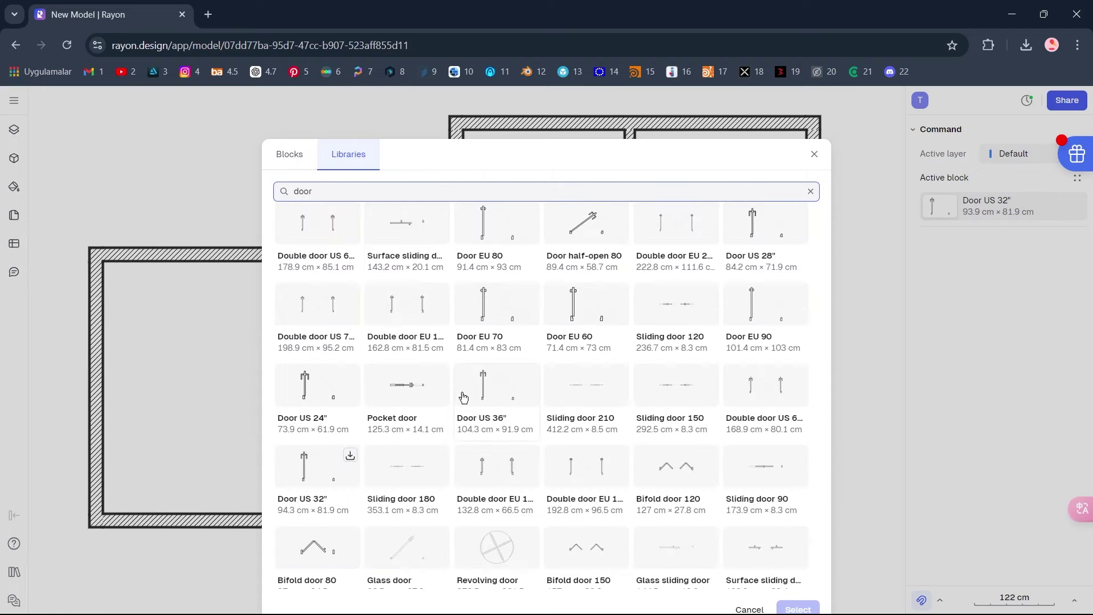
click(463, 398)
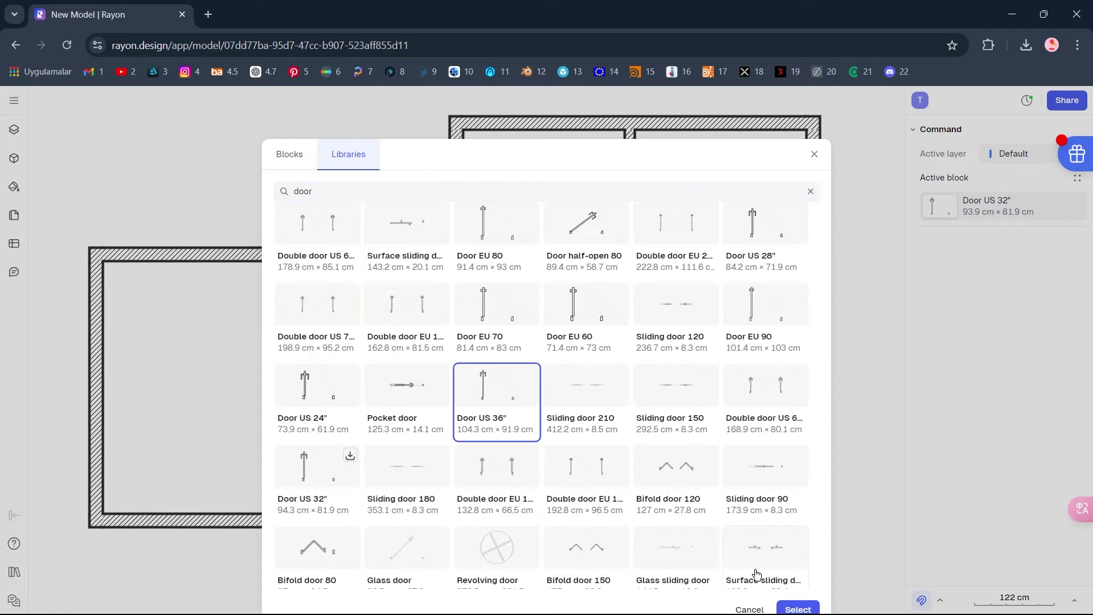
click(788, 607)
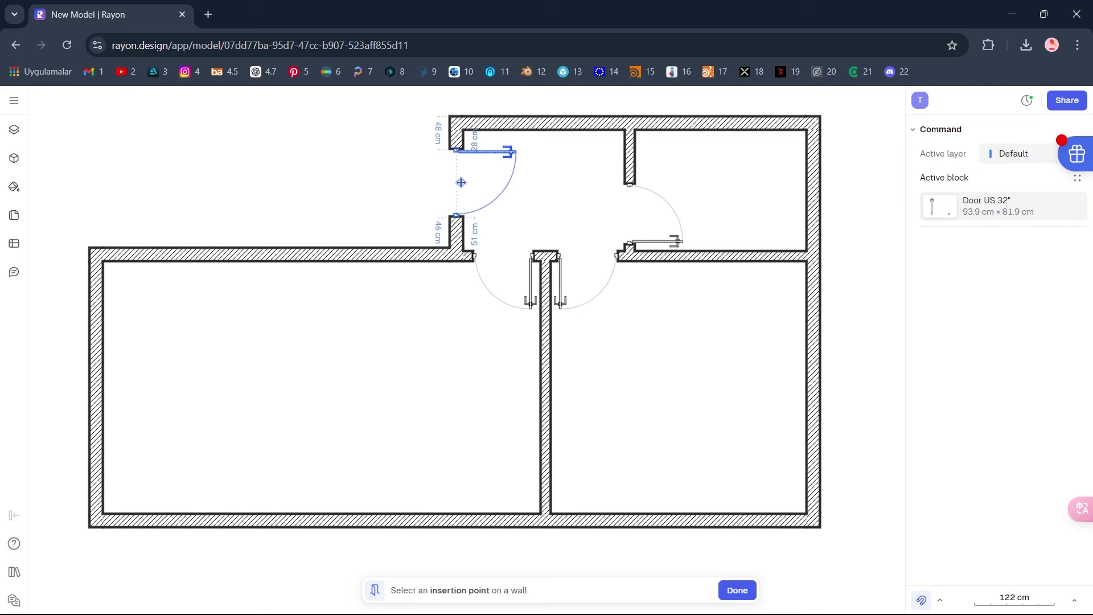
- Place a door in the short upper-left entry wall, swinging into the hall
click(469, 172)
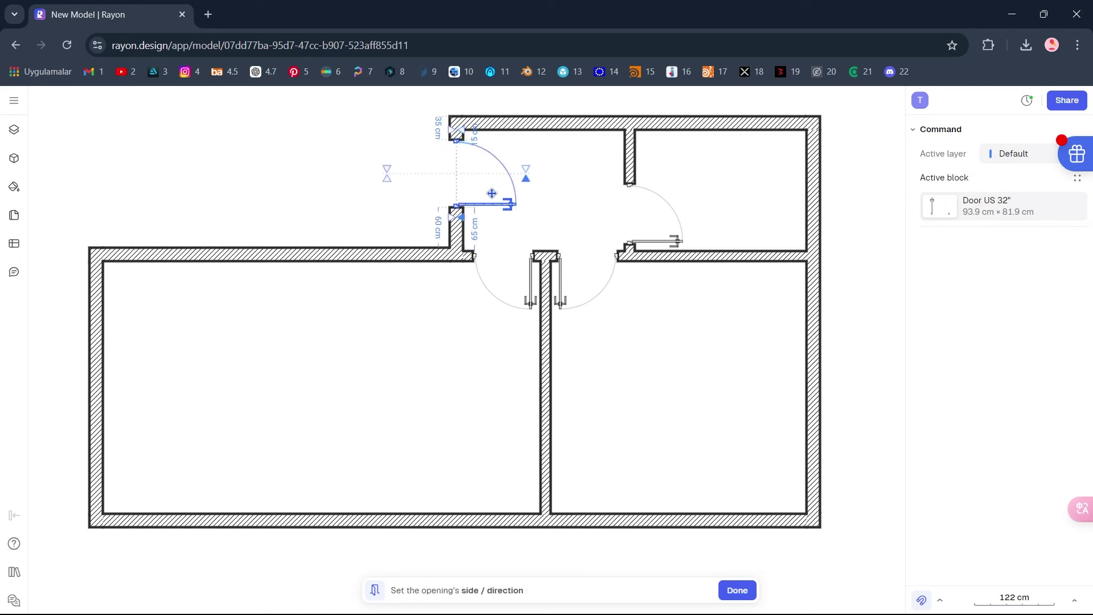
click(521, 154)
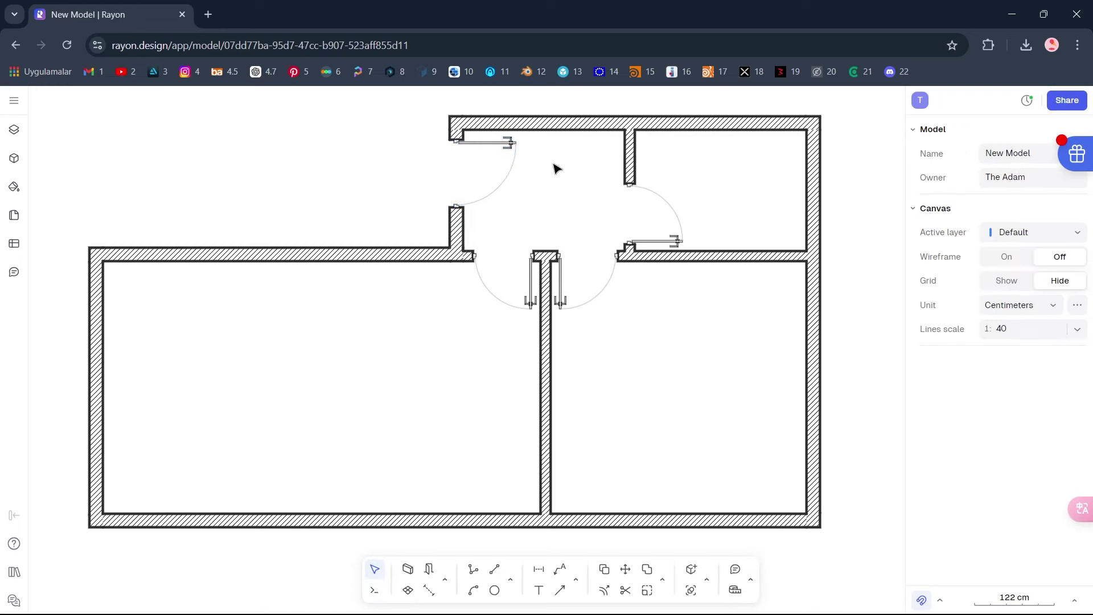
click(430, 569)
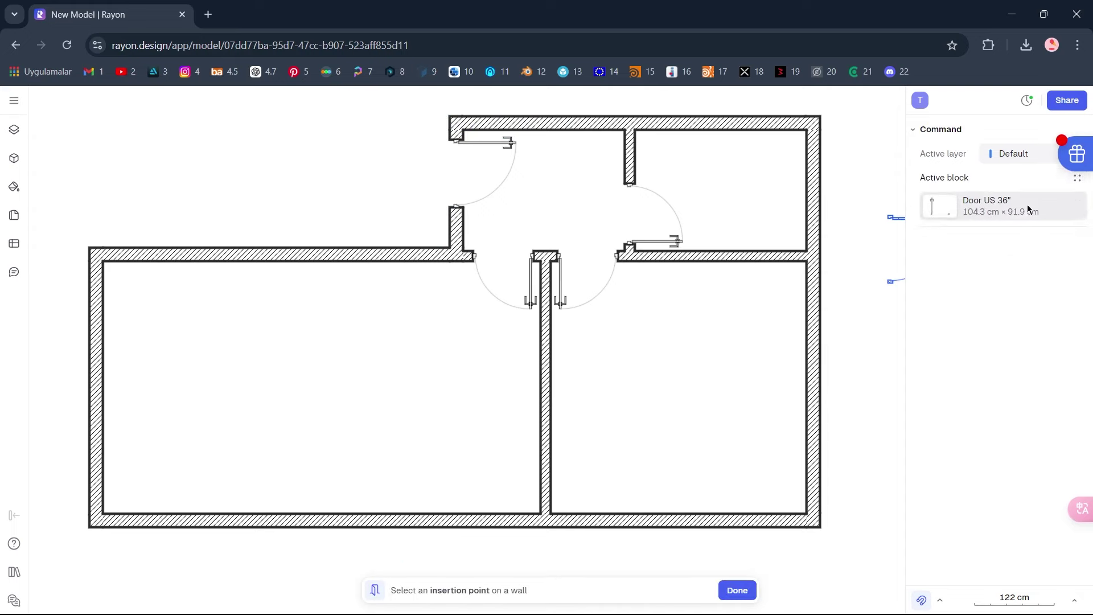
- Pick the 125 cm Casement double window block from the libraries
click(1071, 180)
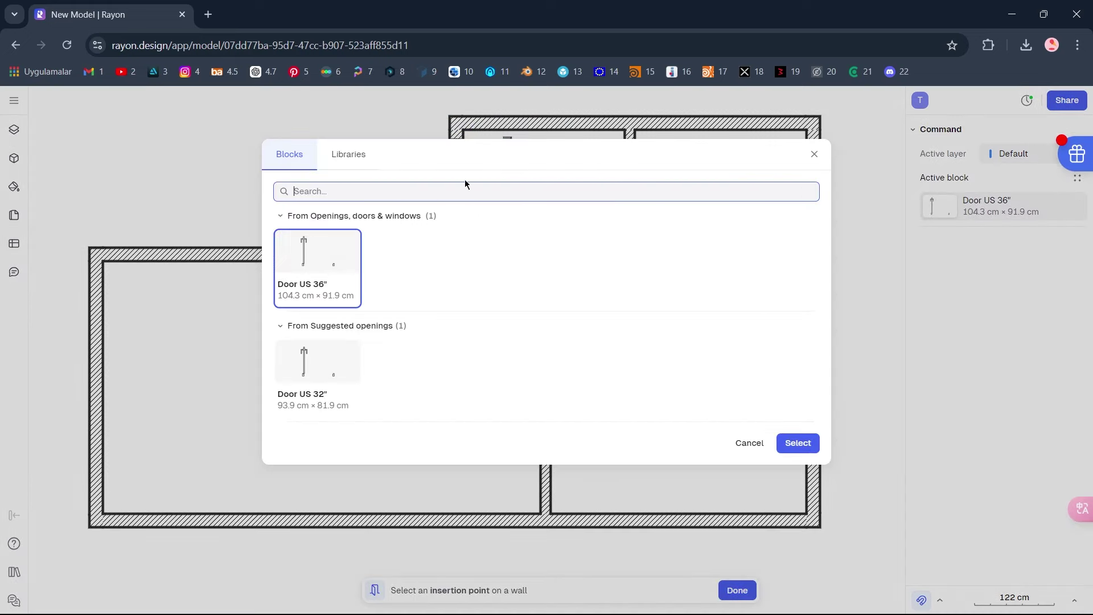
click(363, 153)
click(367, 190)
text(casement)
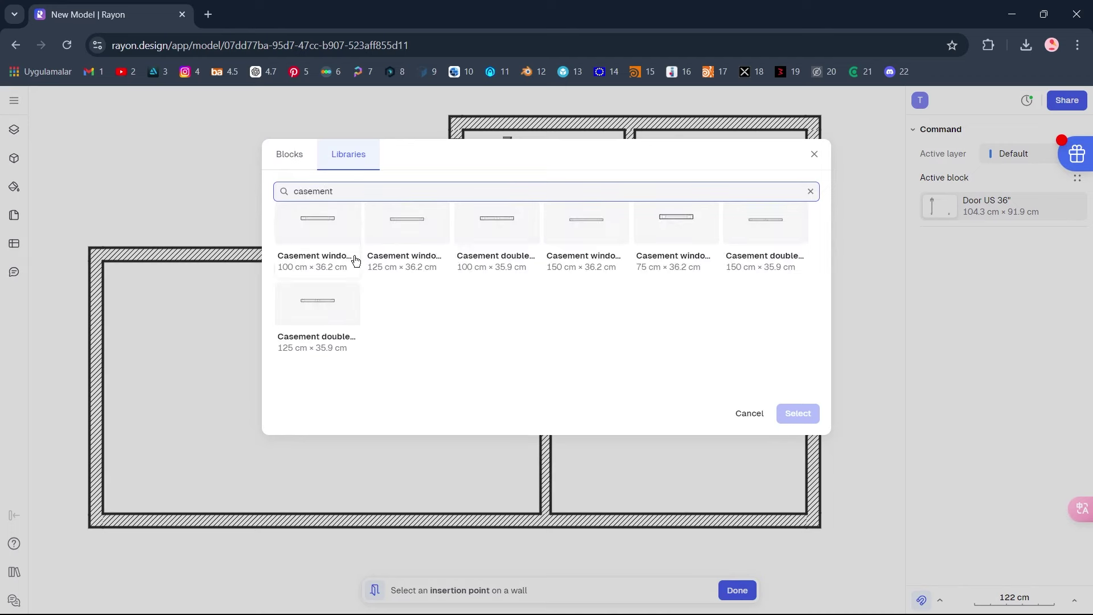
click(333, 316)
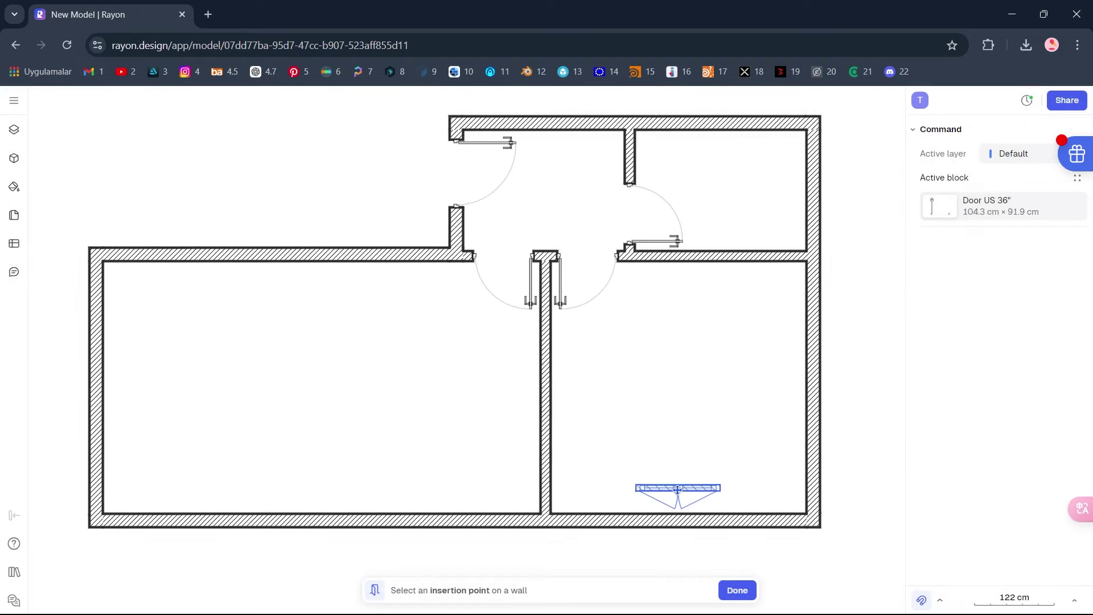
- Place casement windows in both bottom room walls and the left wall, opening inward
click(679, 518)
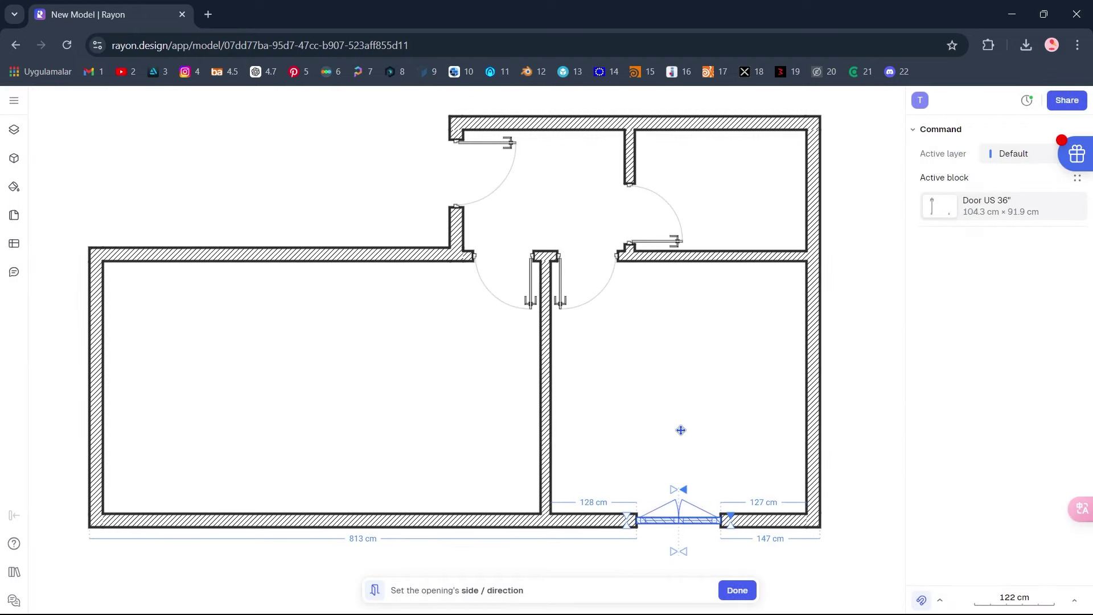
click(681, 430)
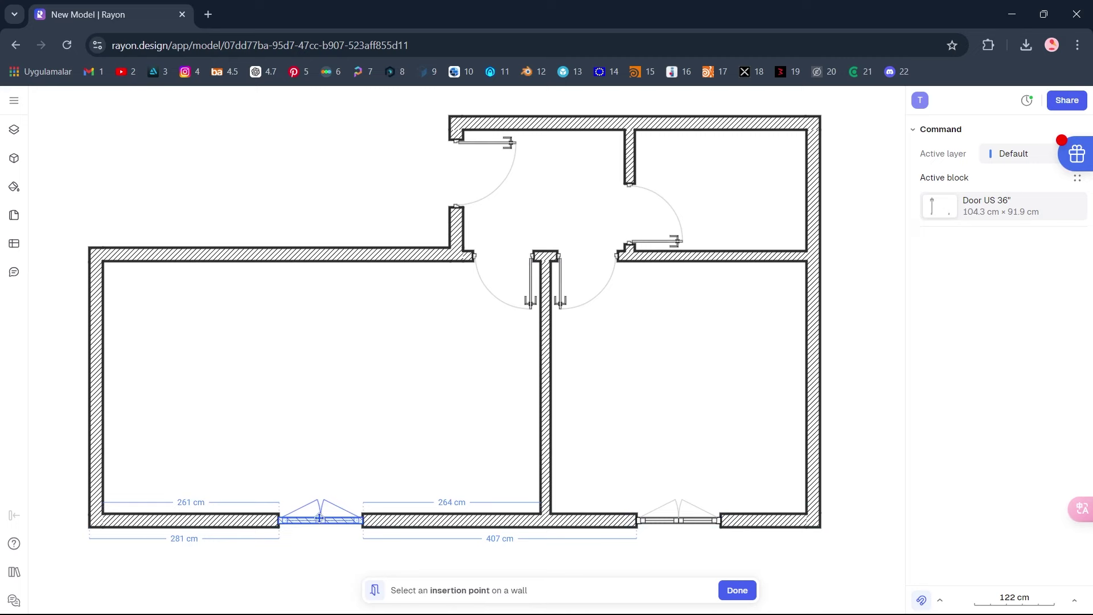
click(319, 520)
click(314, 454)
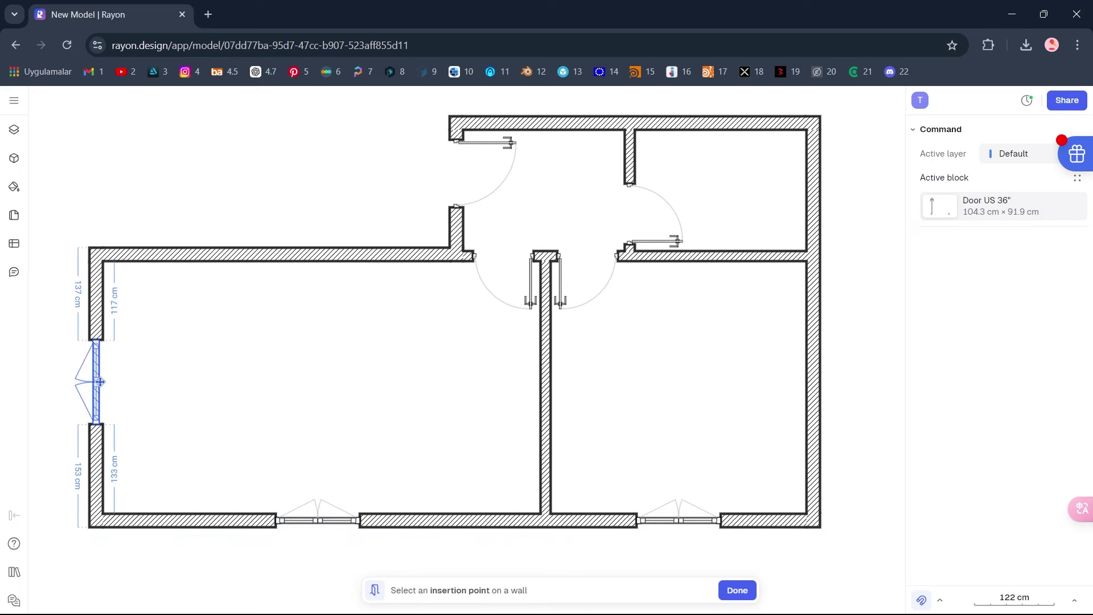
click(100, 380)
click(182, 372)
key(Escape)
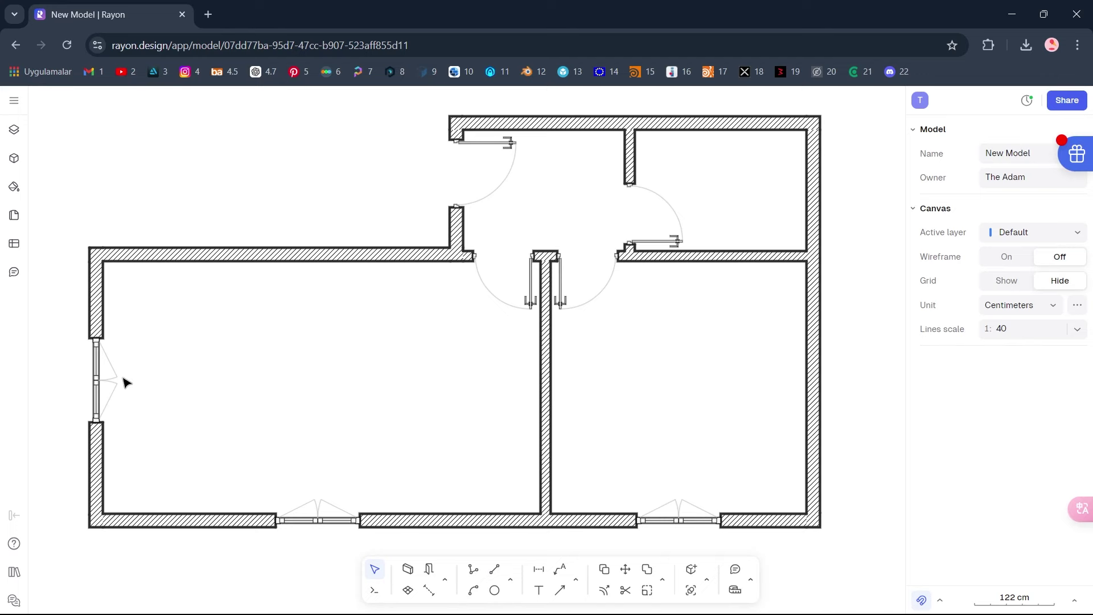
- Change the 114 cm distance above the left-wall window to 125 cm
click(116, 383)
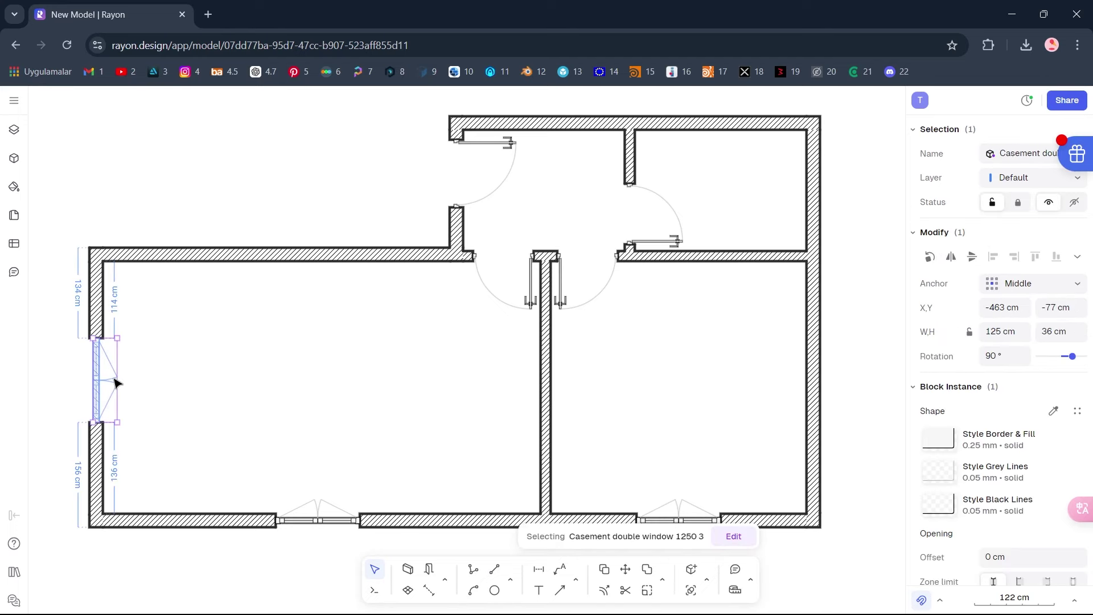
click(117, 310)
text(125)
key(Return)
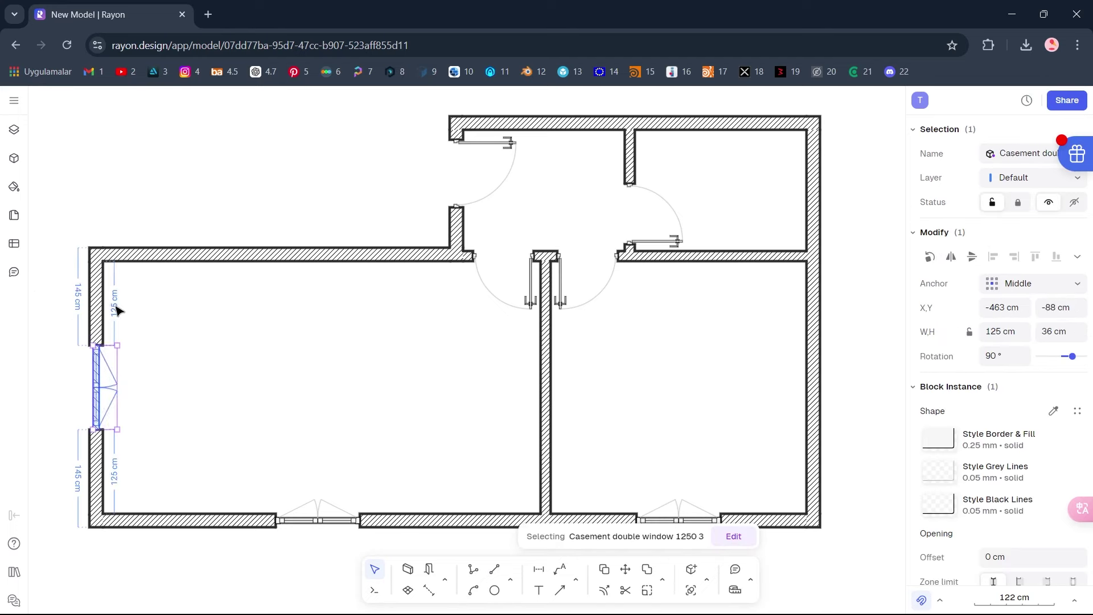
key(Escape)
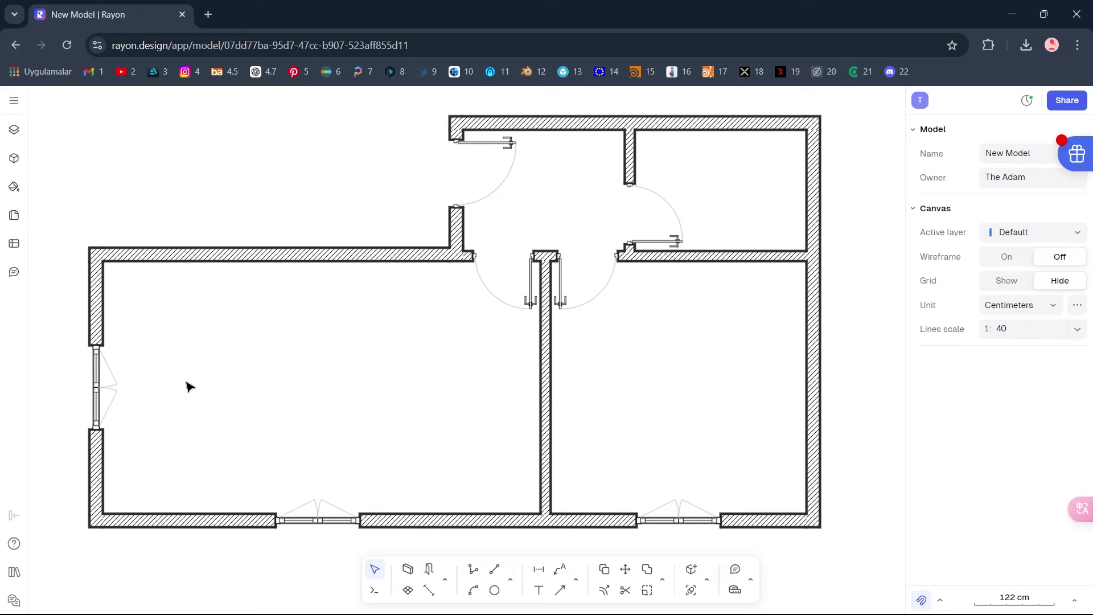
- Pick the Casement window 75 cm block from a 'casement' library search for a new opening
click(428, 568)
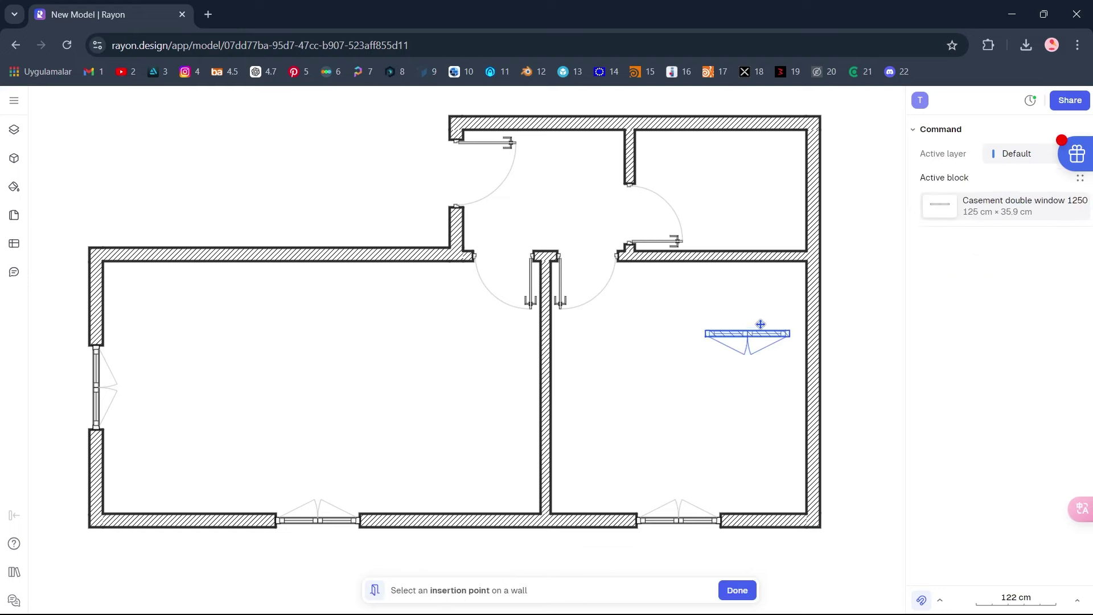
click(1078, 180)
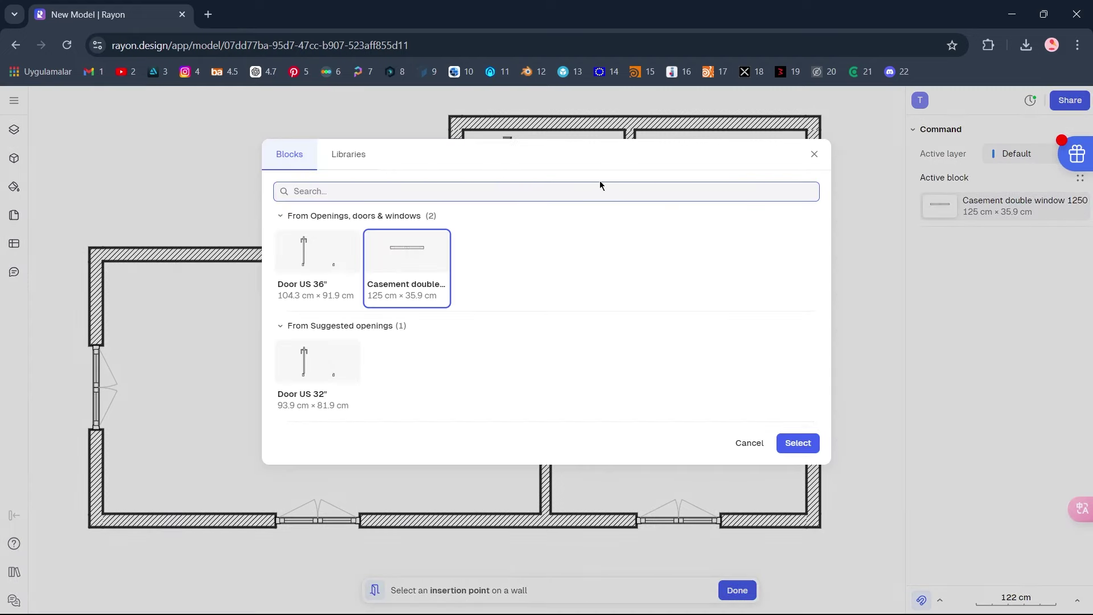
click(348, 154)
click(351, 191)
text(casem)
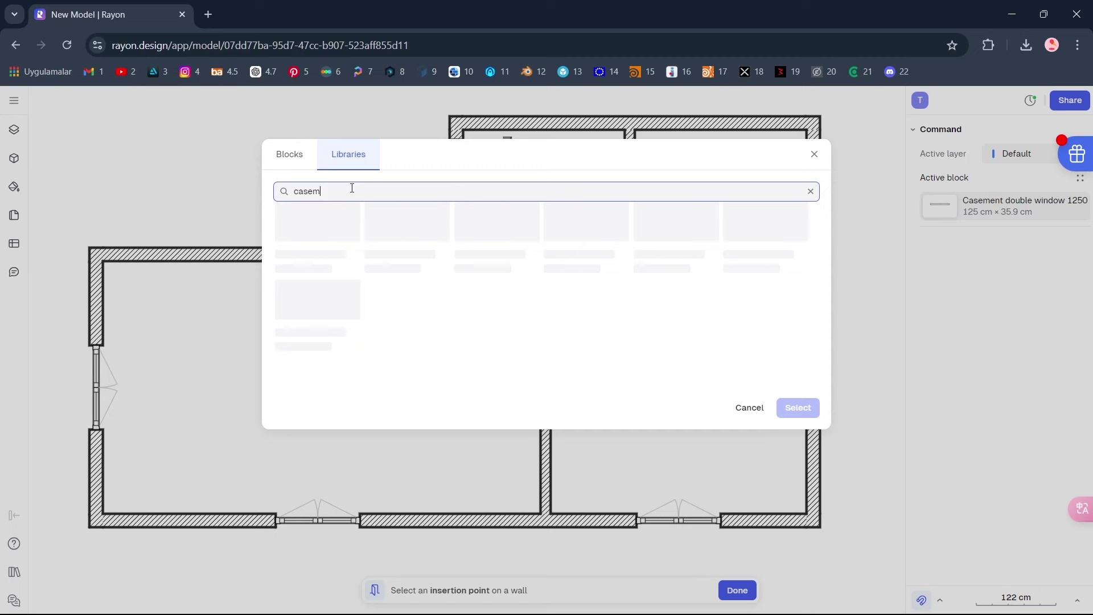
text(ent)
click(654, 235)
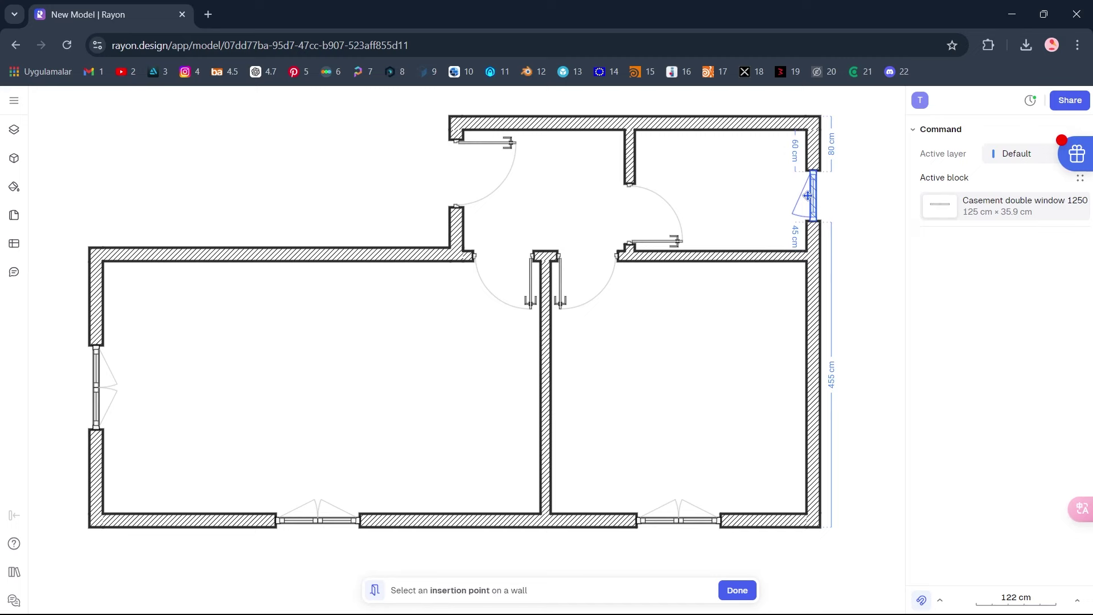
- Place 75 cm casement windows in the upper-right room's right wall and the entry hall's top wall
click(807, 195)
click(767, 200)
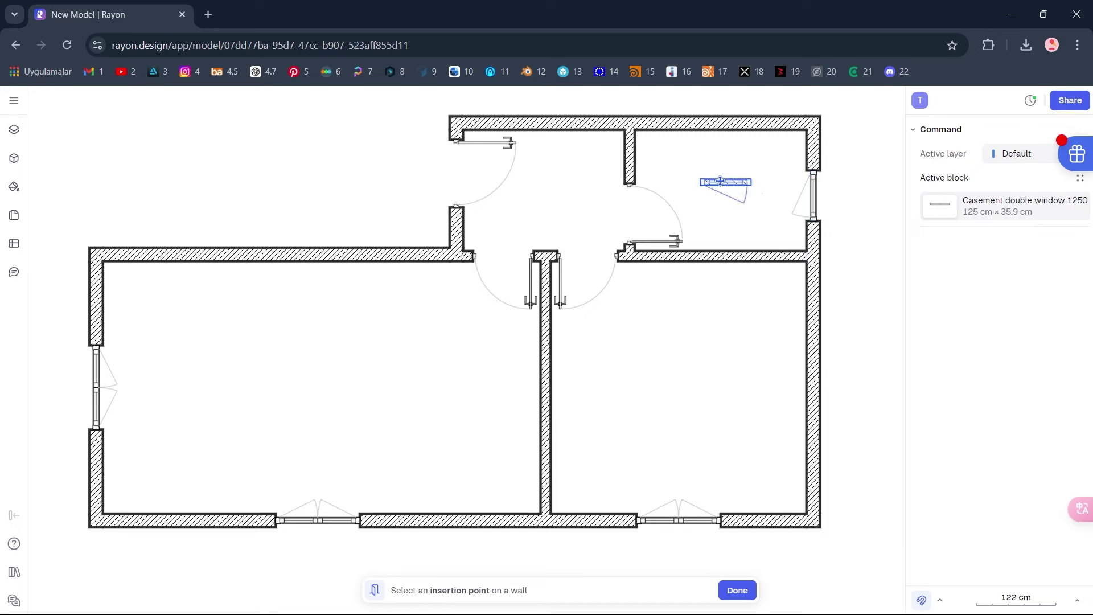
click(543, 130)
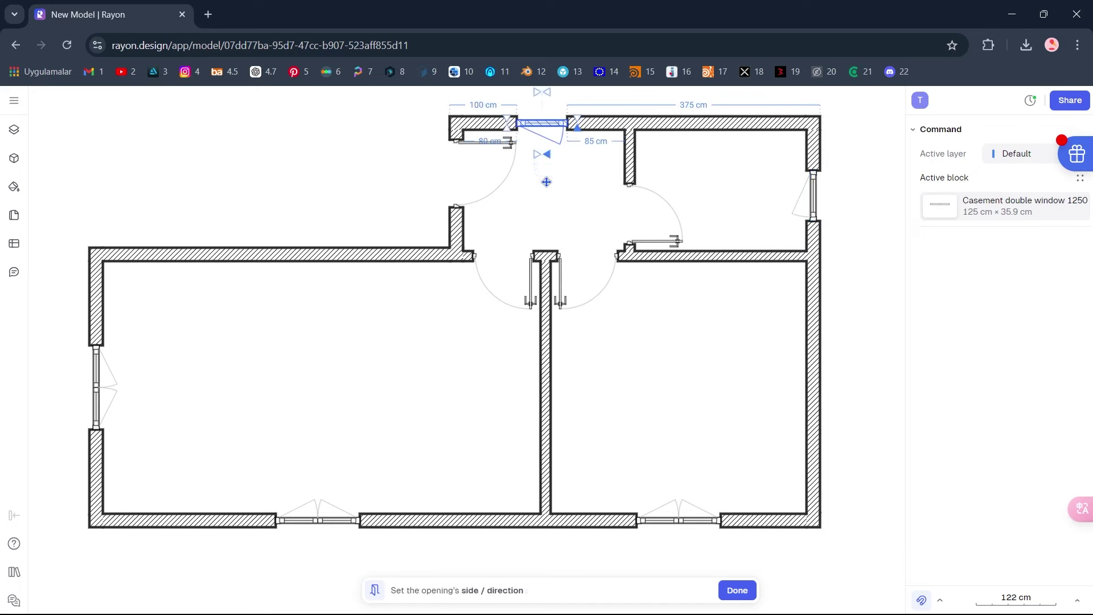
click(547, 182)
key(Escape)
click(813, 190)
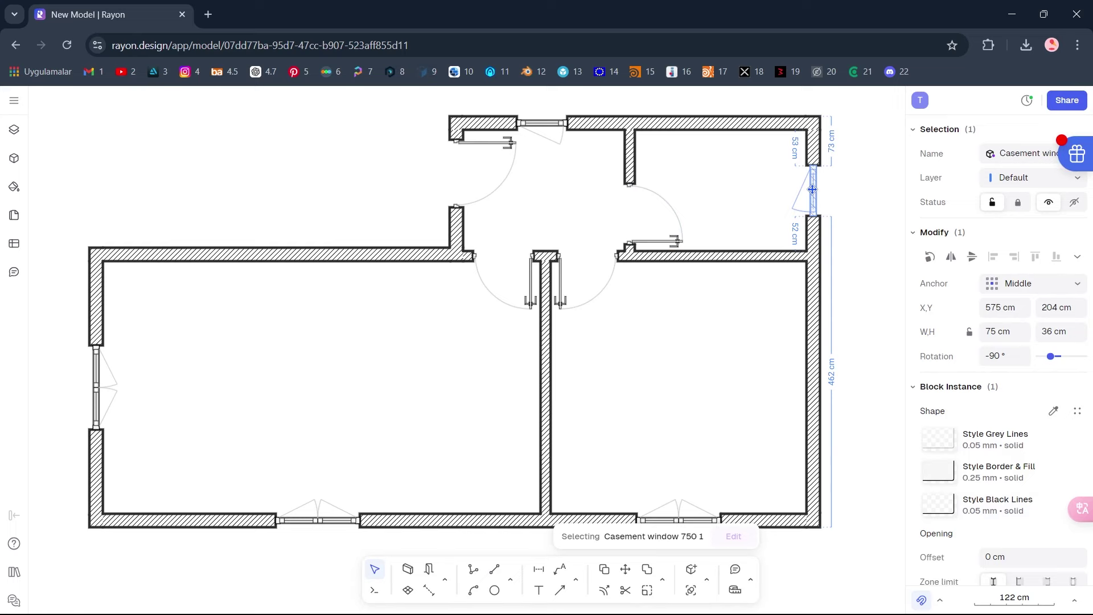
click(758, 197)
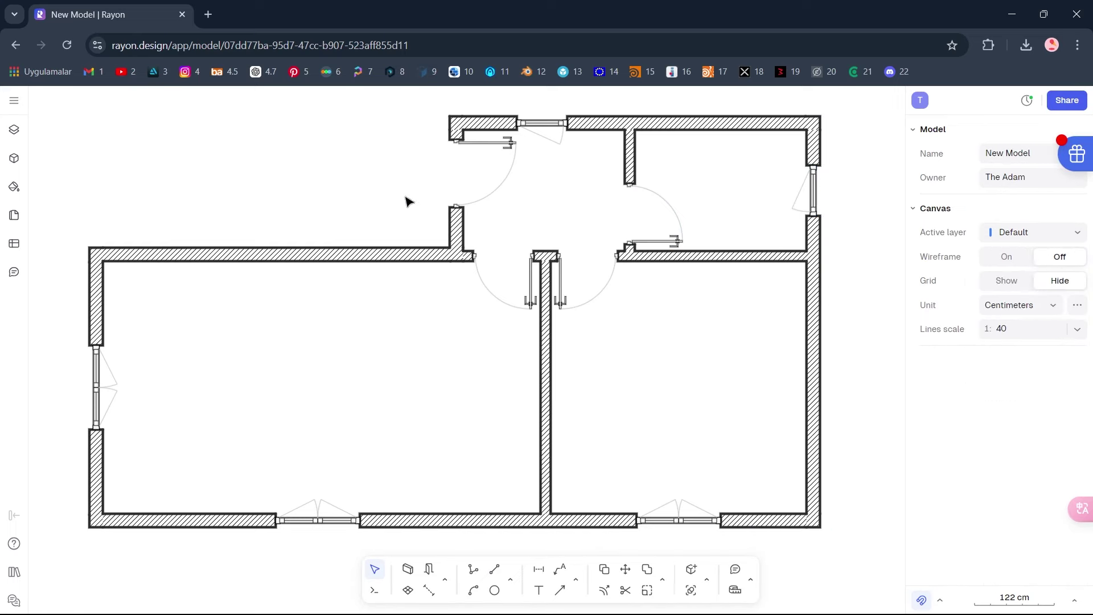
- Insert the Single row kitchen S layout from the Kitchen Layouts library
click(14, 159)
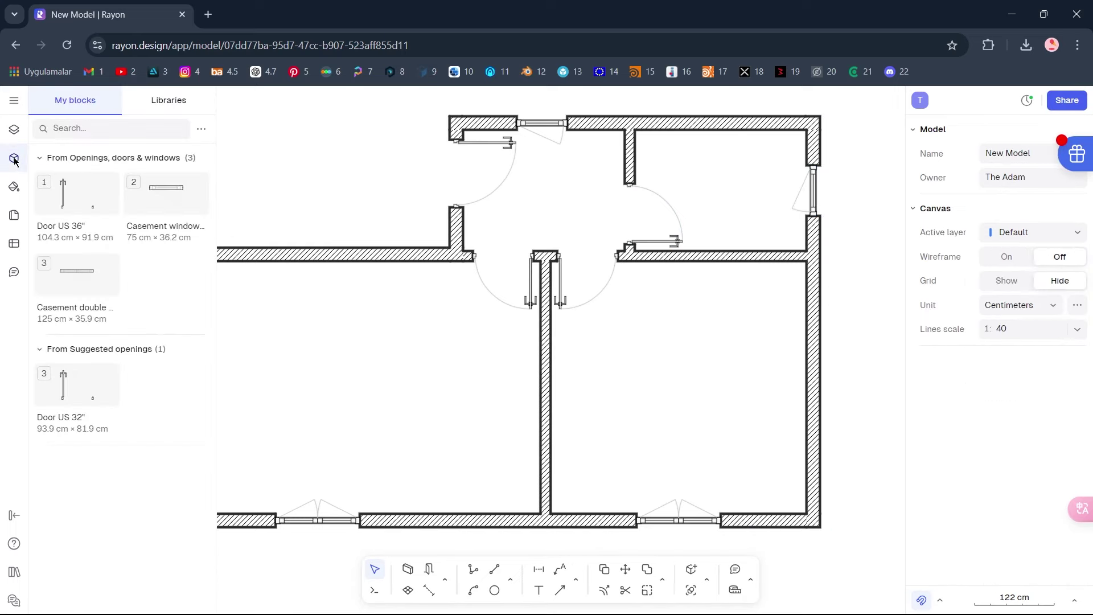
click(137, 114)
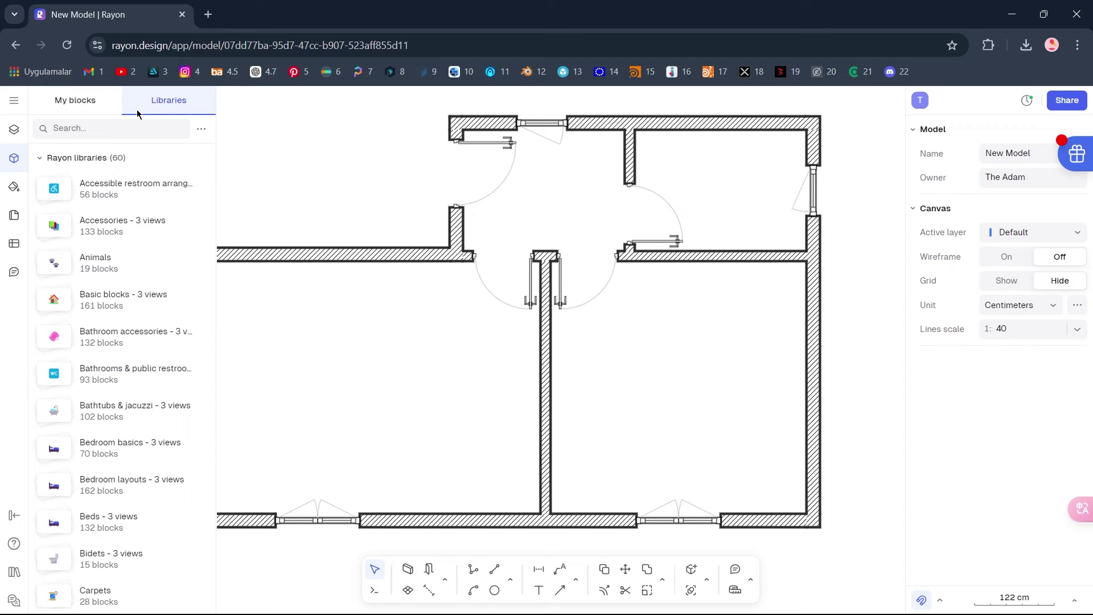
scroll(166, 263, down, 10)
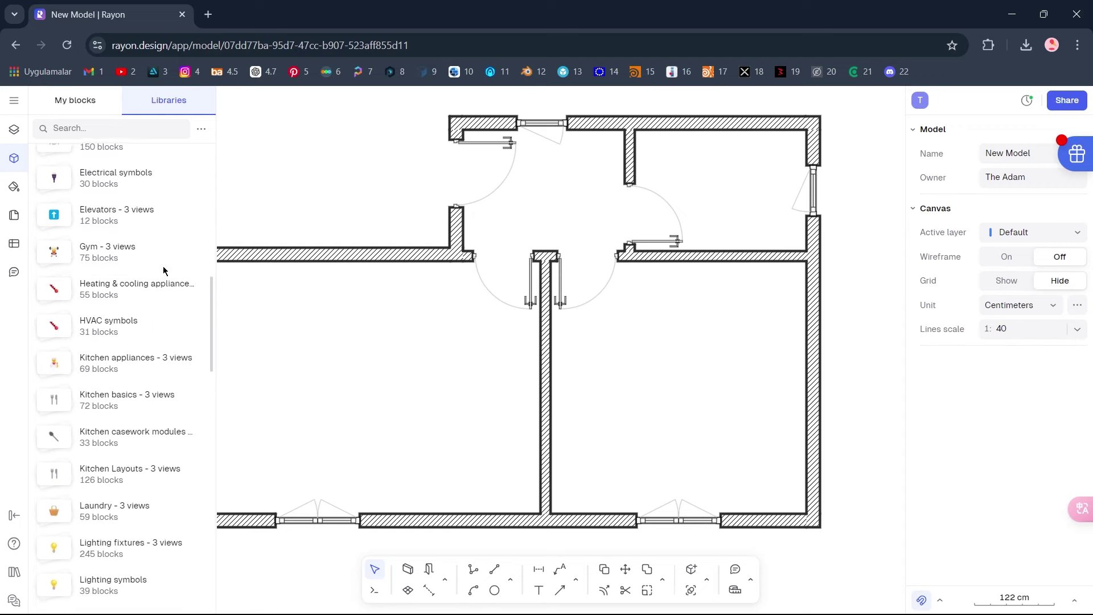
scroll(163, 270, down, 1)
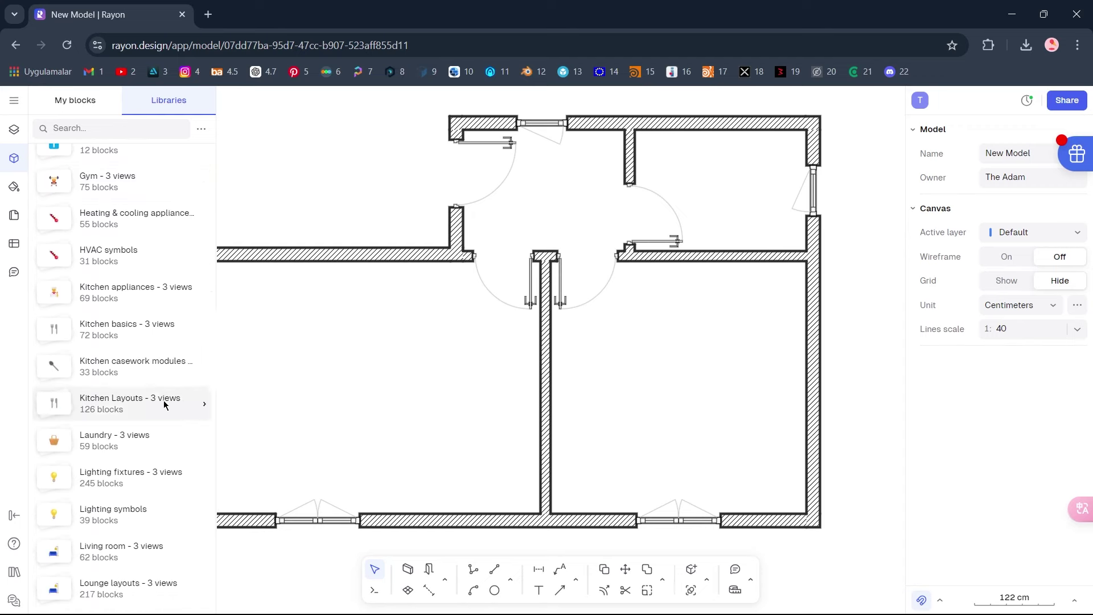
click(164, 403)
scroll(165, 405, down, 3)
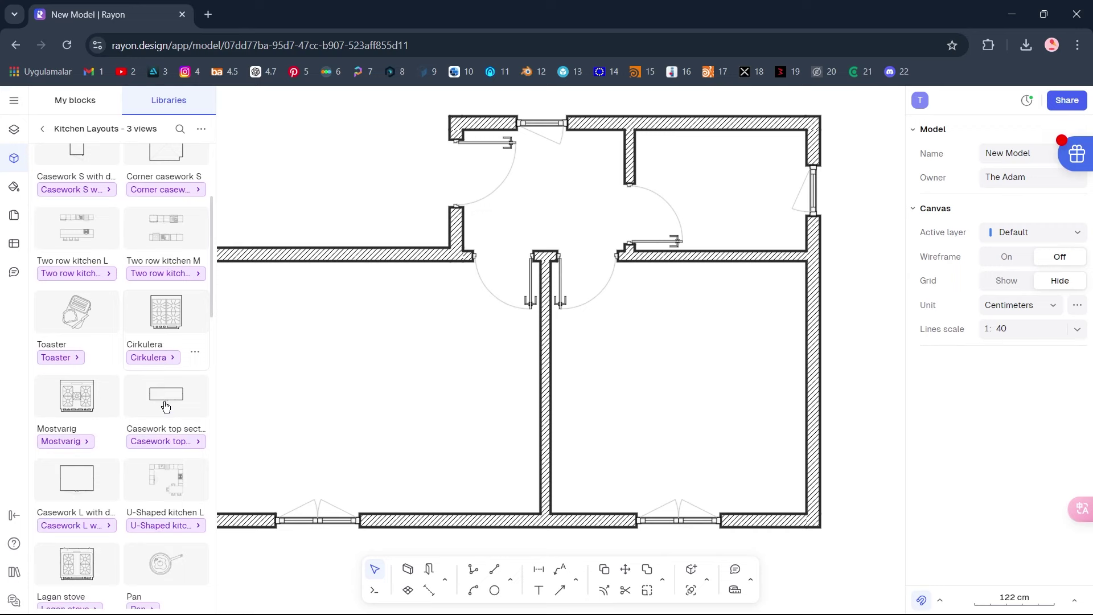
scroll(165, 406, down, 5)
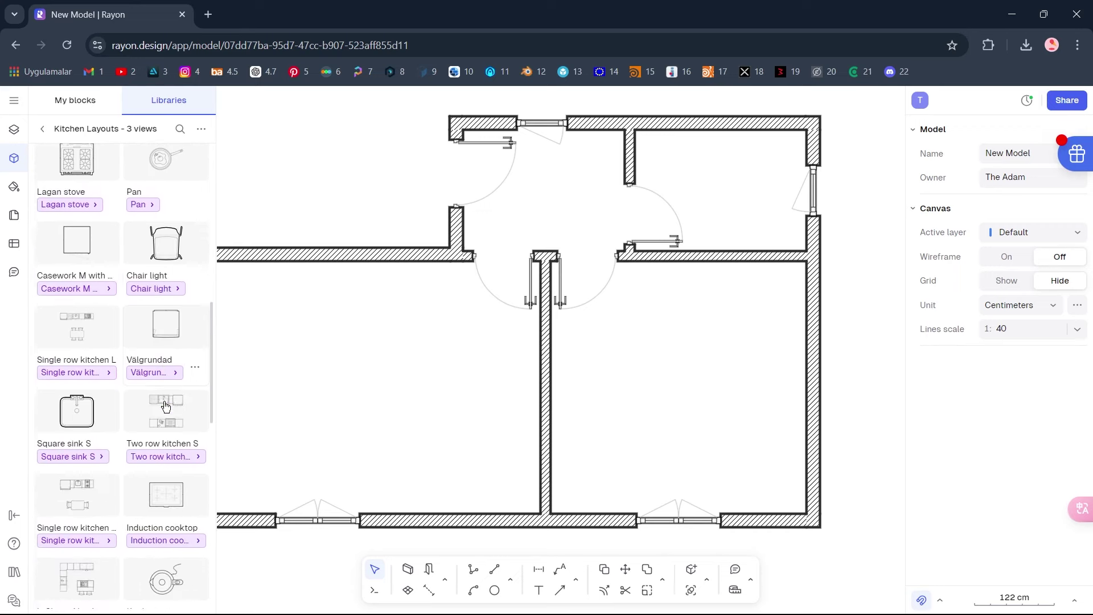
scroll(165, 406, down, 1)
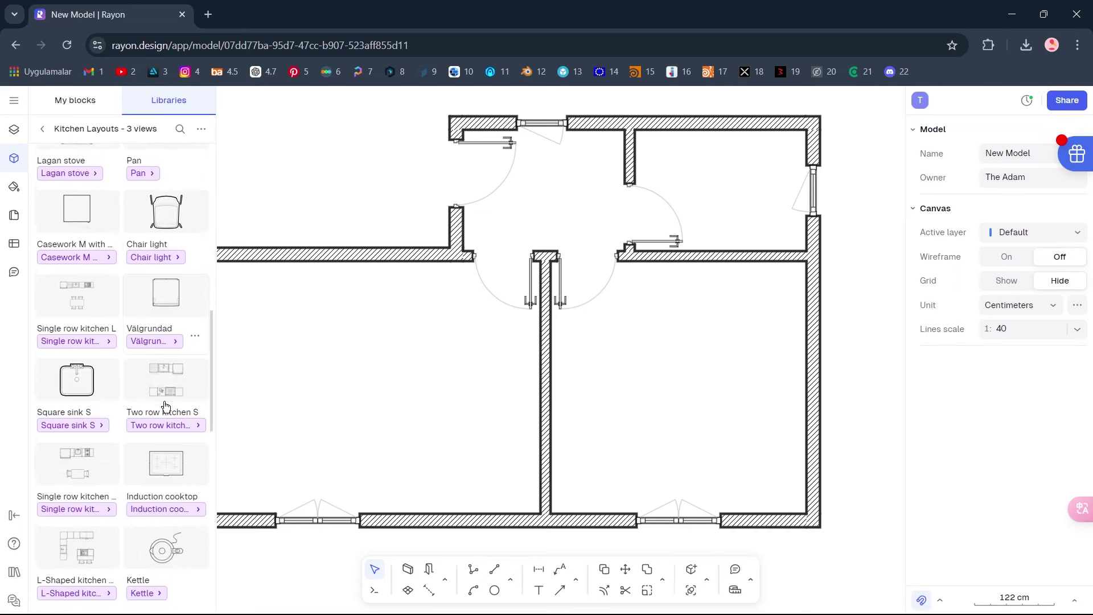
click(101, 462)
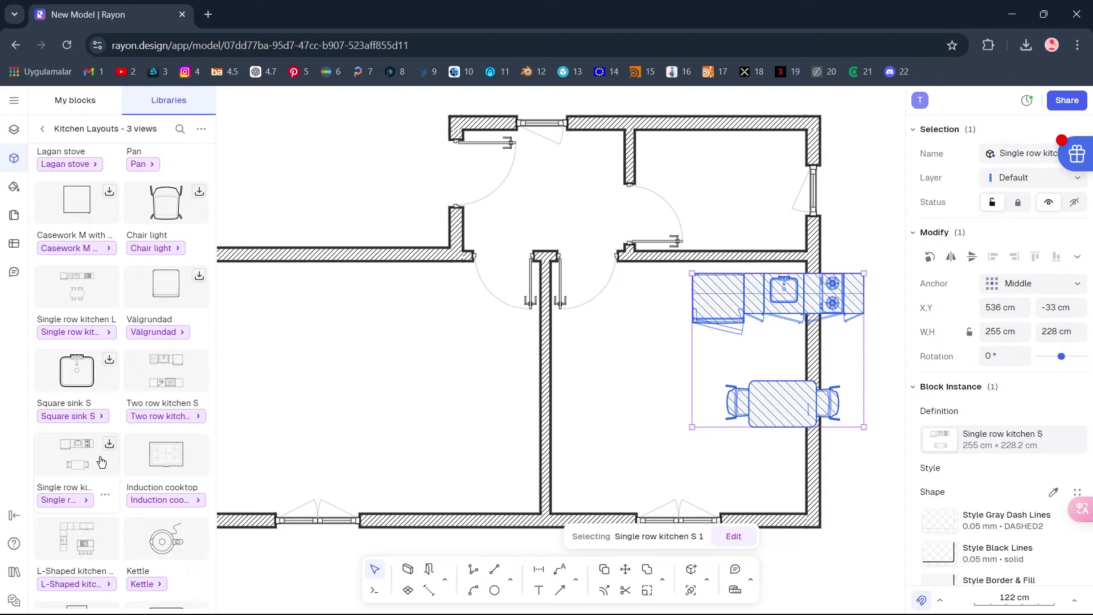
- Mirror the kitchen left-to-right and fit it into the left room's top-left corner
drag(715, 303, 343, 315)
middle_drag(320, 324, 474, 327)
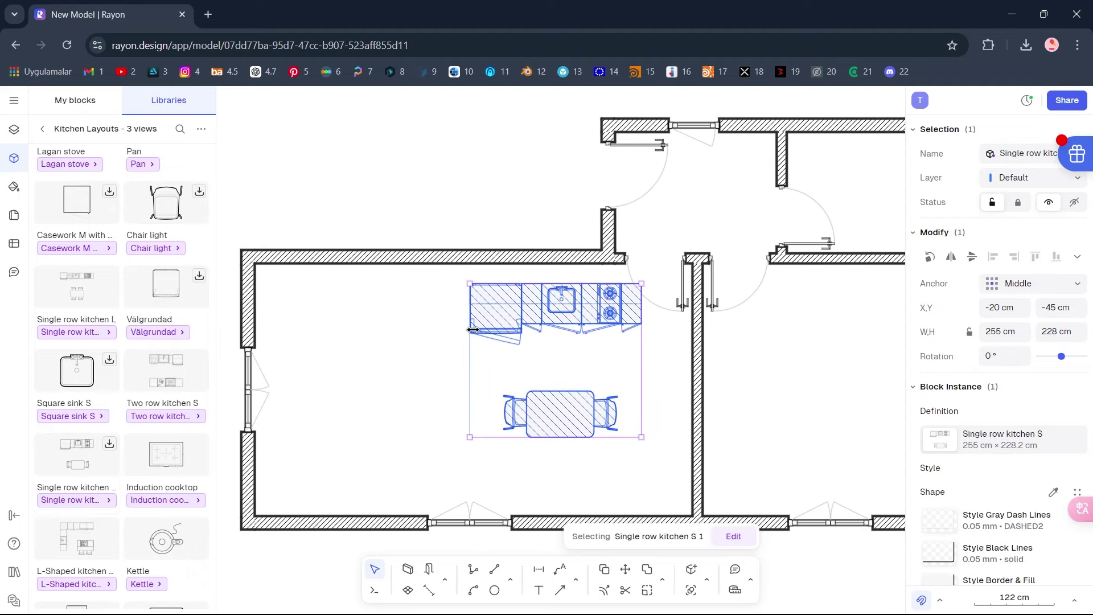
drag(535, 313, 357, 309)
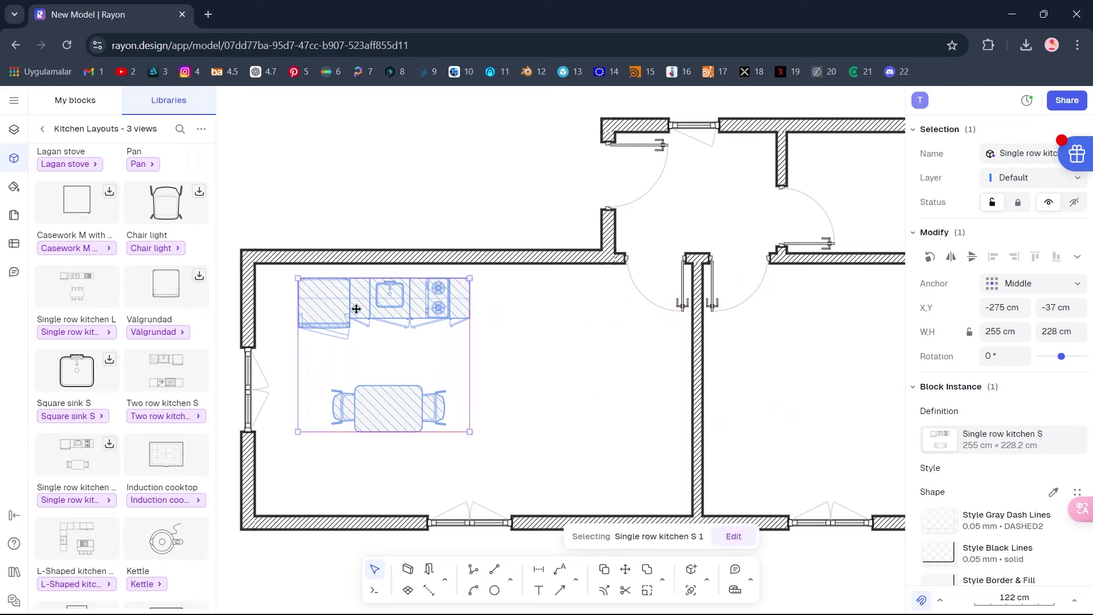
key(shift+h)
drag(374, 302, 333, 287)
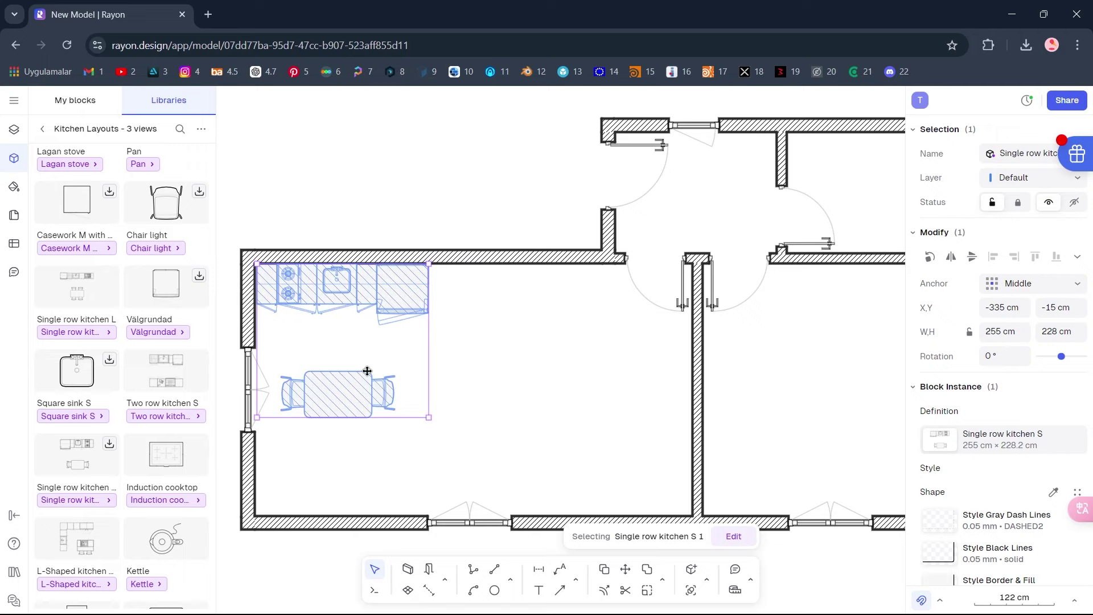
- Inside the kitchen block, copy the dining table and chairs to a spot just below the original
double_click(354, 392)
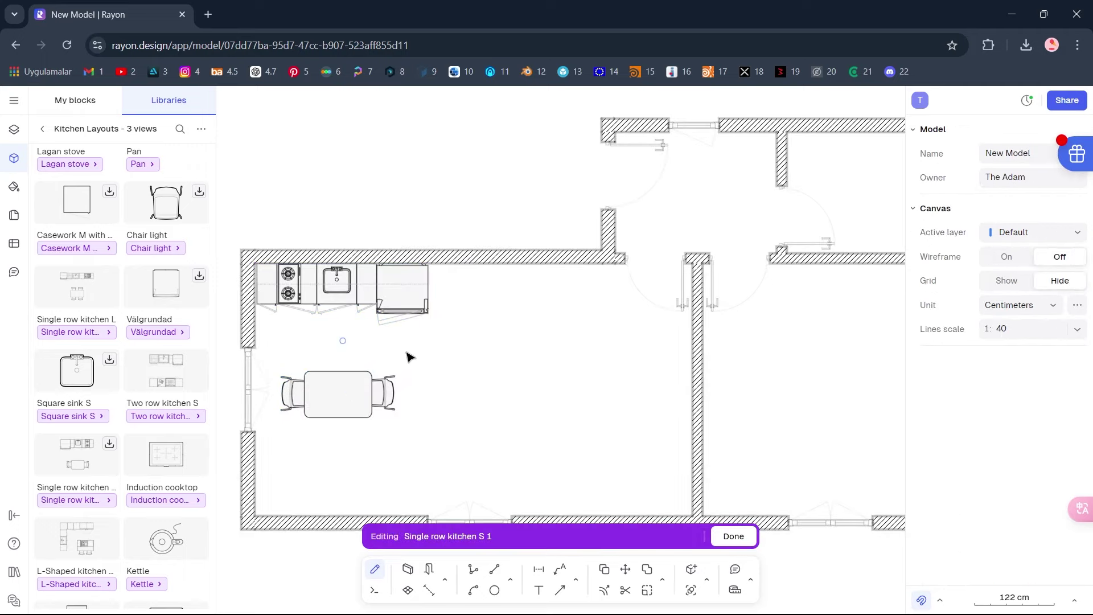
drag(408, 356, 351, 394)
drag(286, 428, 283, 424)
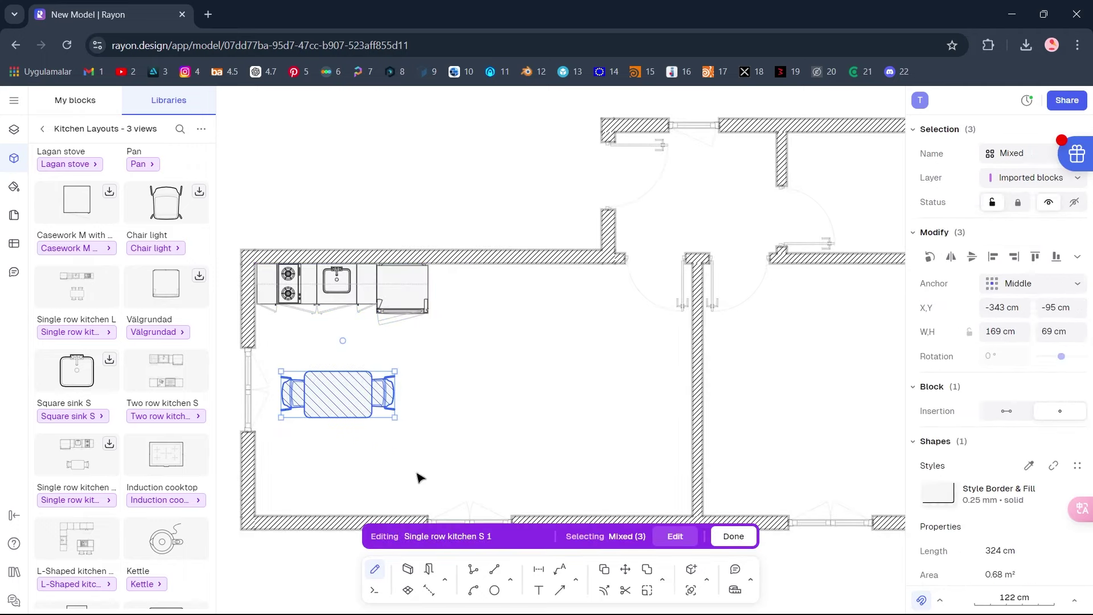
click(603, 570)
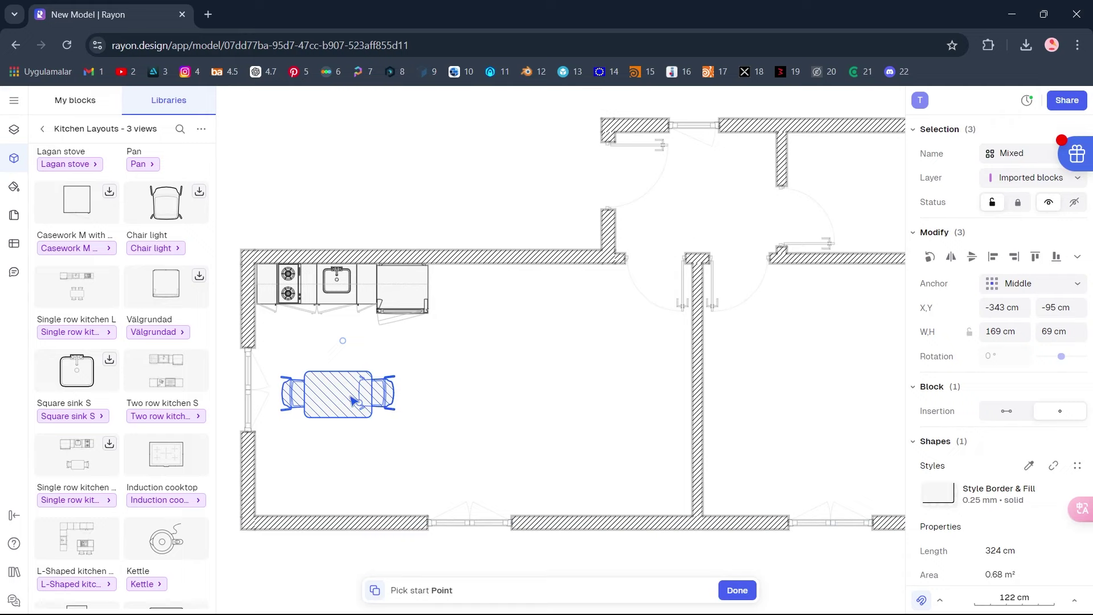
click(338, 371)
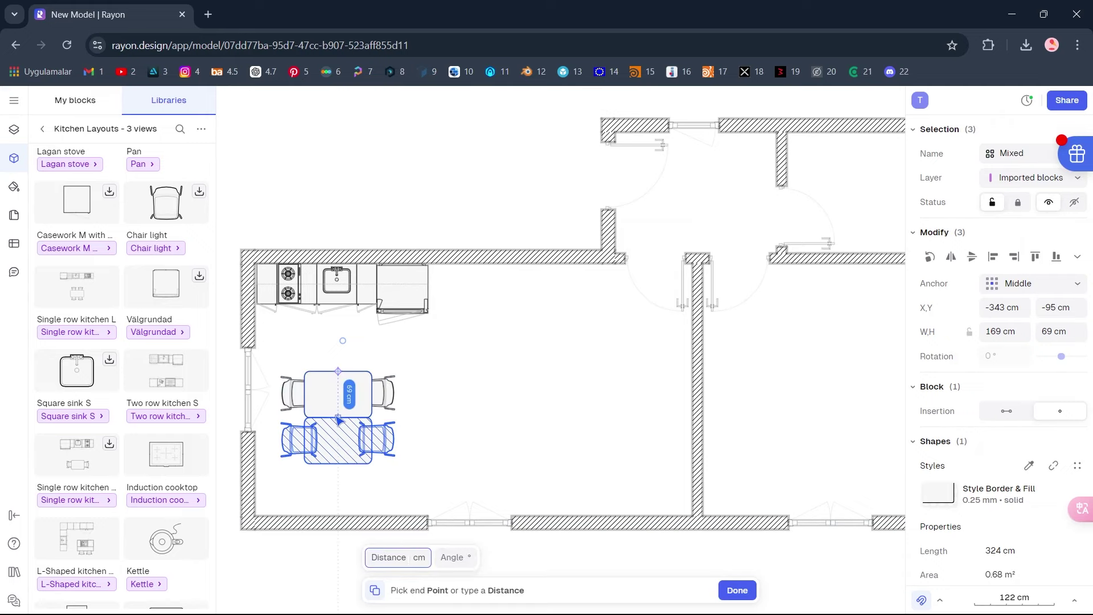
click(339, 420)
- Move both table sets down into the room's lower-left corner and exit block editing
drag(424, 375, 303, 443)
drag(338, 397, 340, 446)
key(Escape)
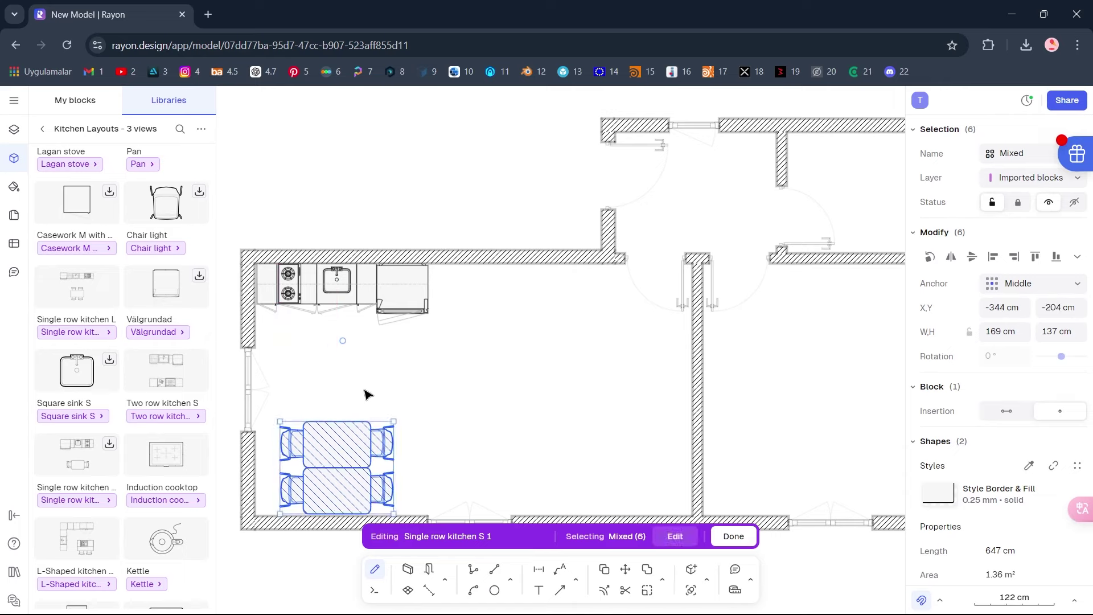
key(Escape)
key(Escape)
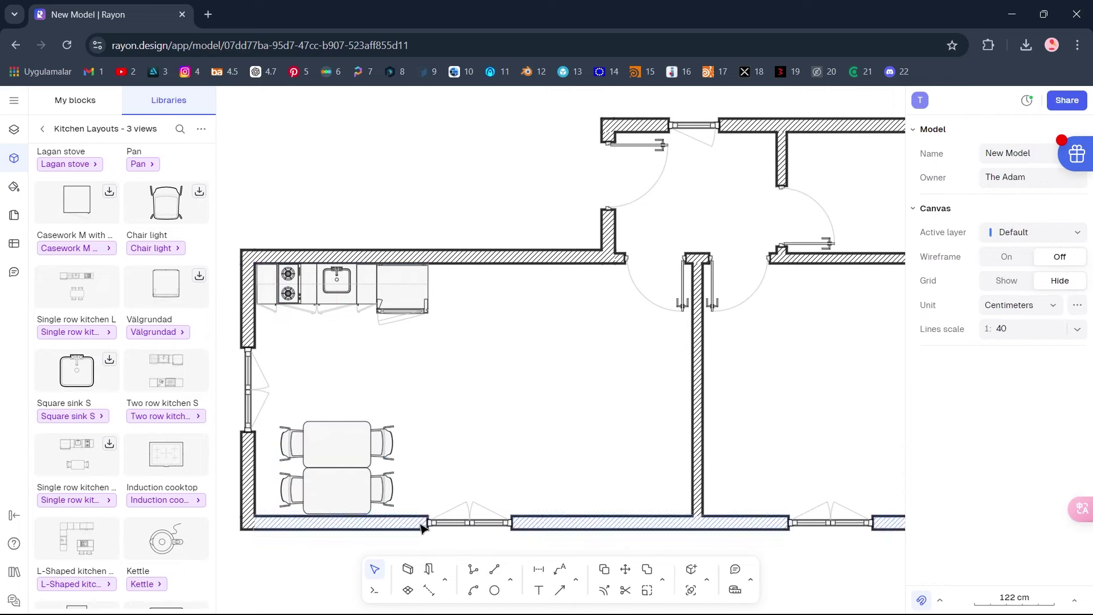
- Draw a 95 cm wall, 15 cm thick, down from the top wall against the counter end
key(w)
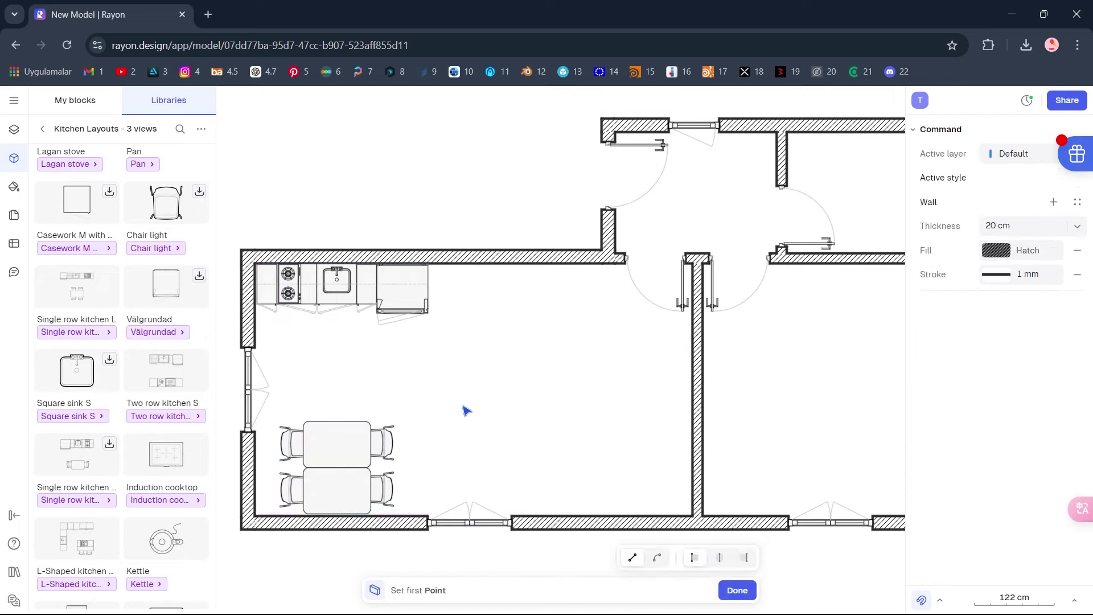
click(467, 257)
click(468, 349)
key(Escape)
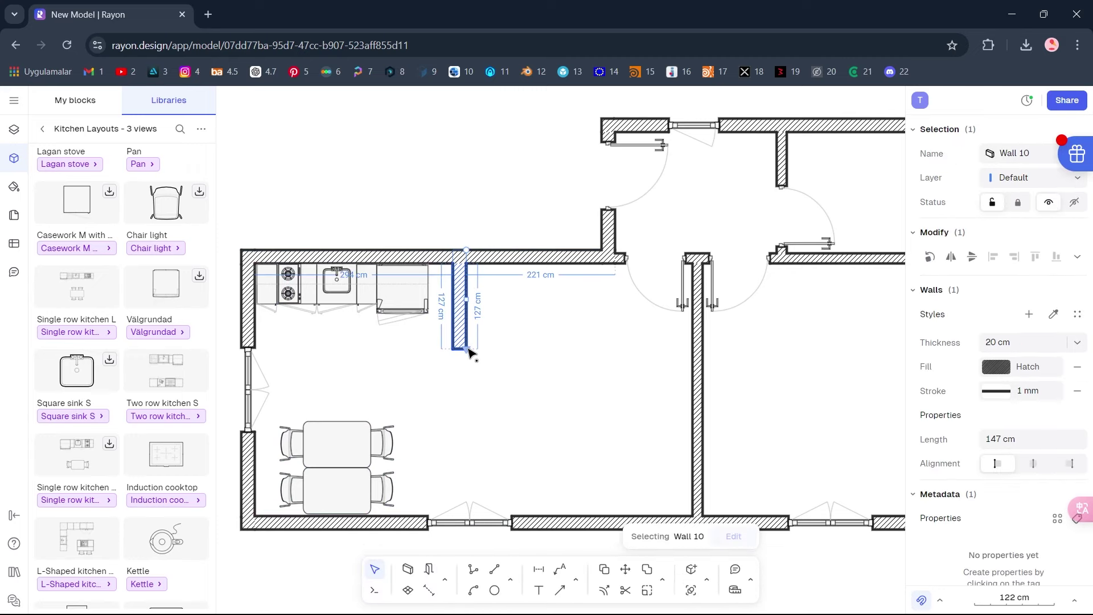
drag(468, 348, 469, 317)
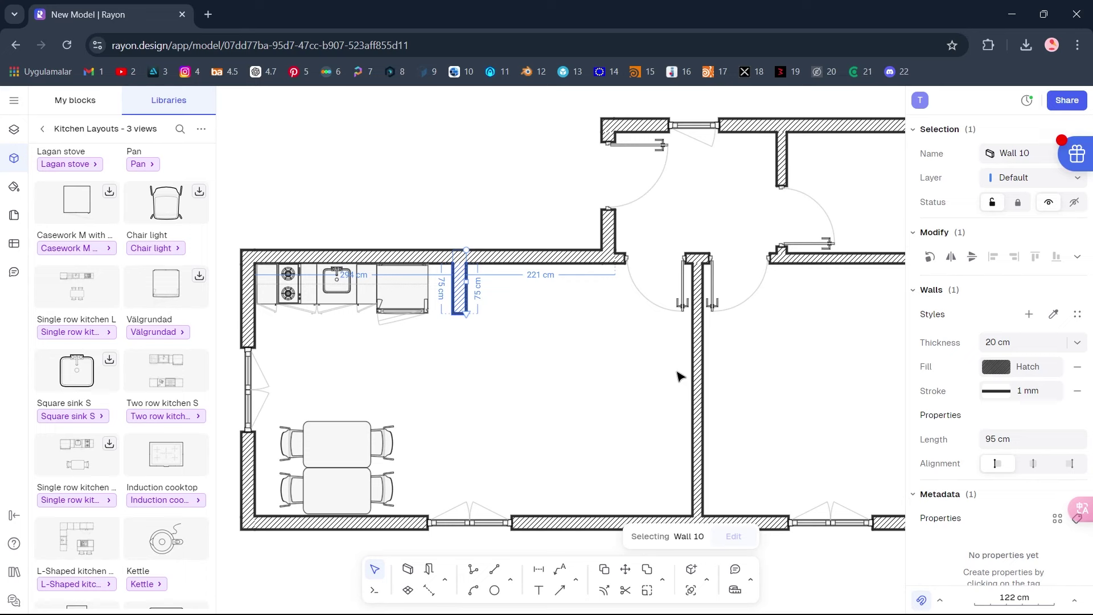
click(1016, 341)
text(15)
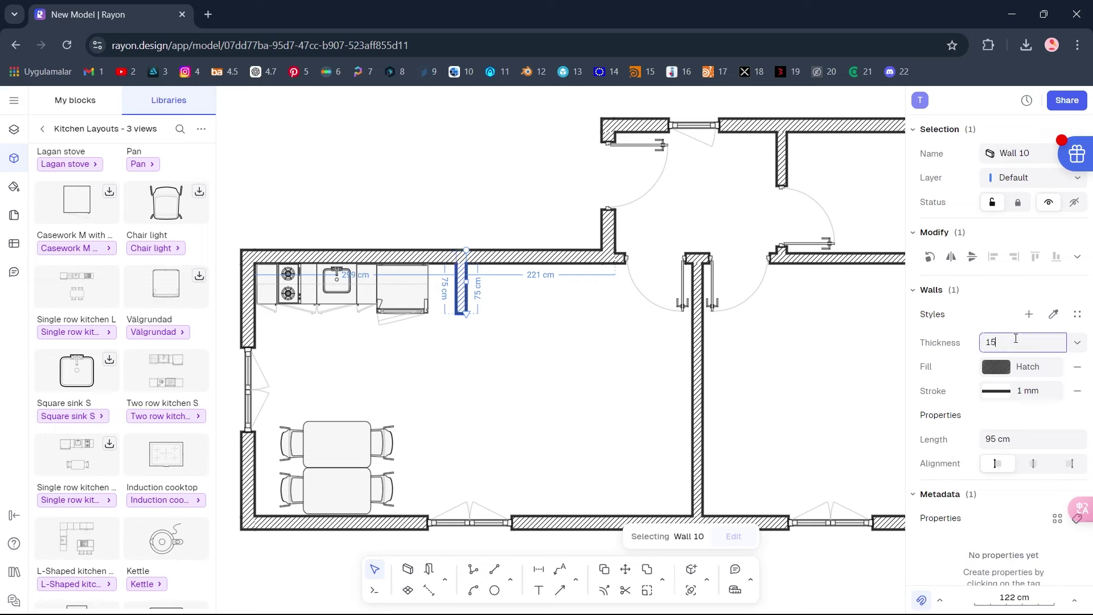
click(549, 337)
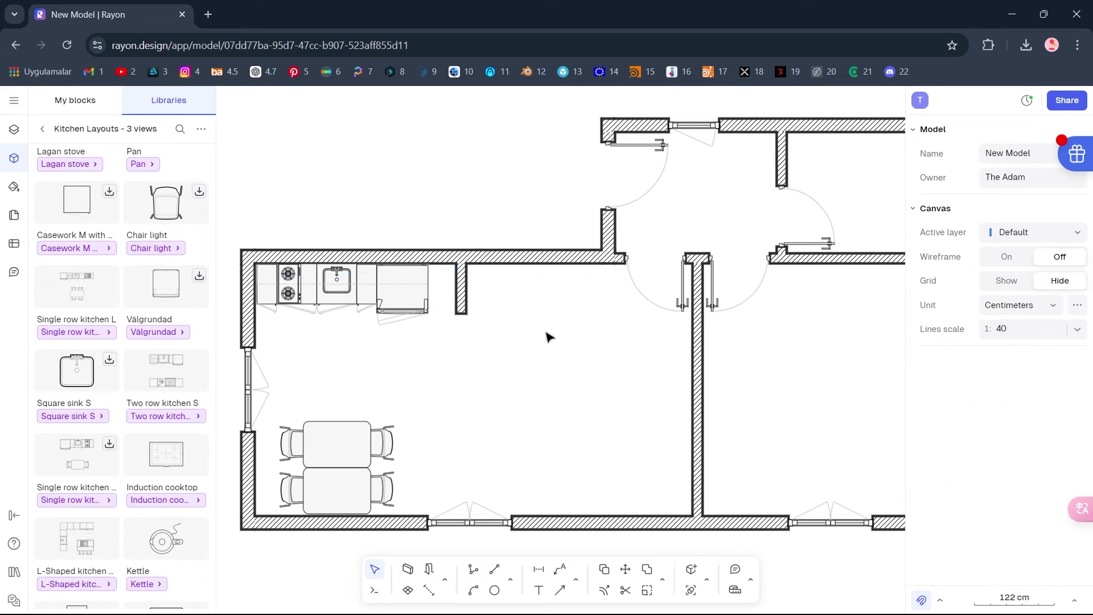
drag(460, 289, 432, 284)
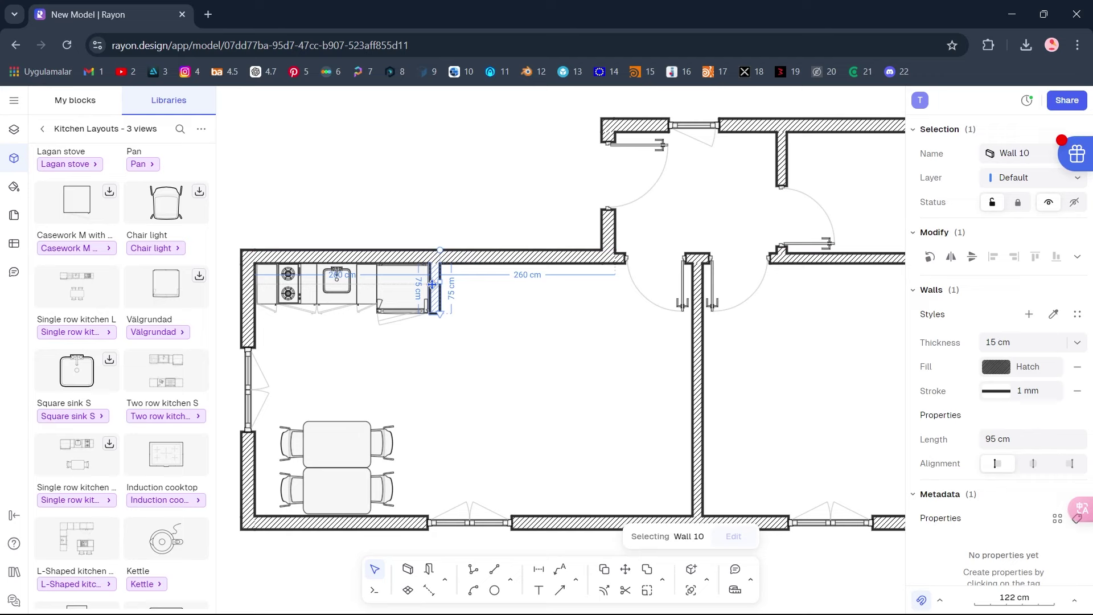
click(509, 326)
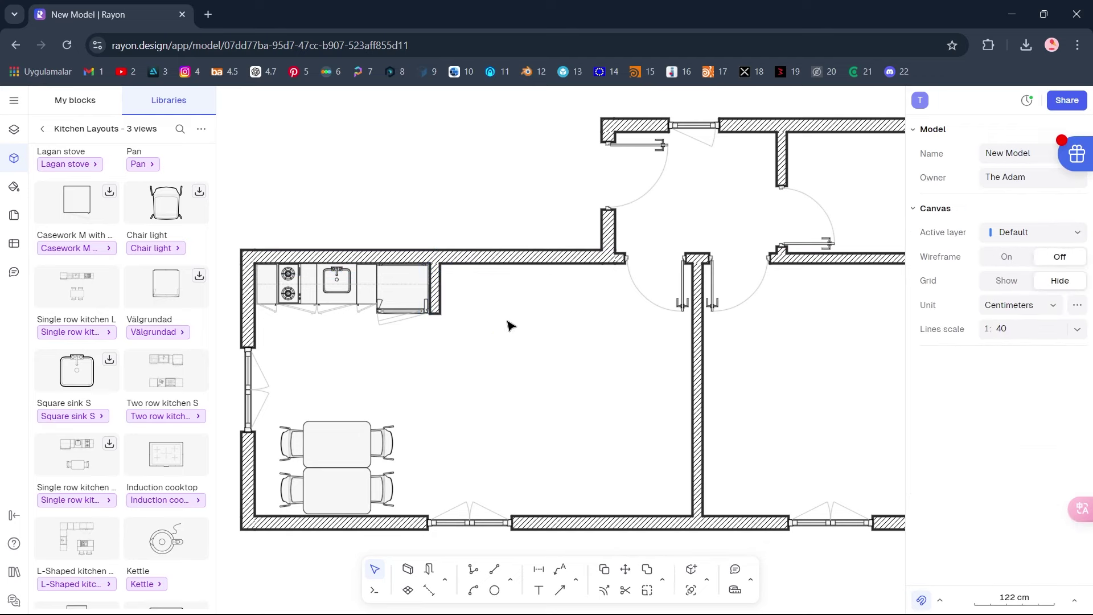
- Draw a guide line to the bottom wall, nudge the bottom window slightly right, then delete the line
click(493, 570)
click(442, 315)
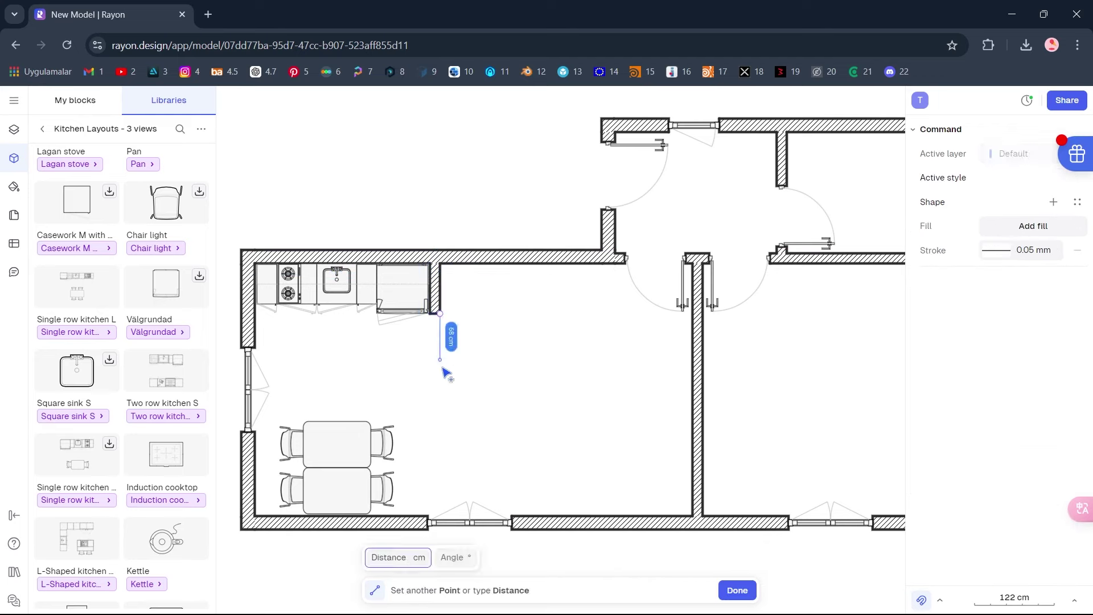
double_click(443, 539)
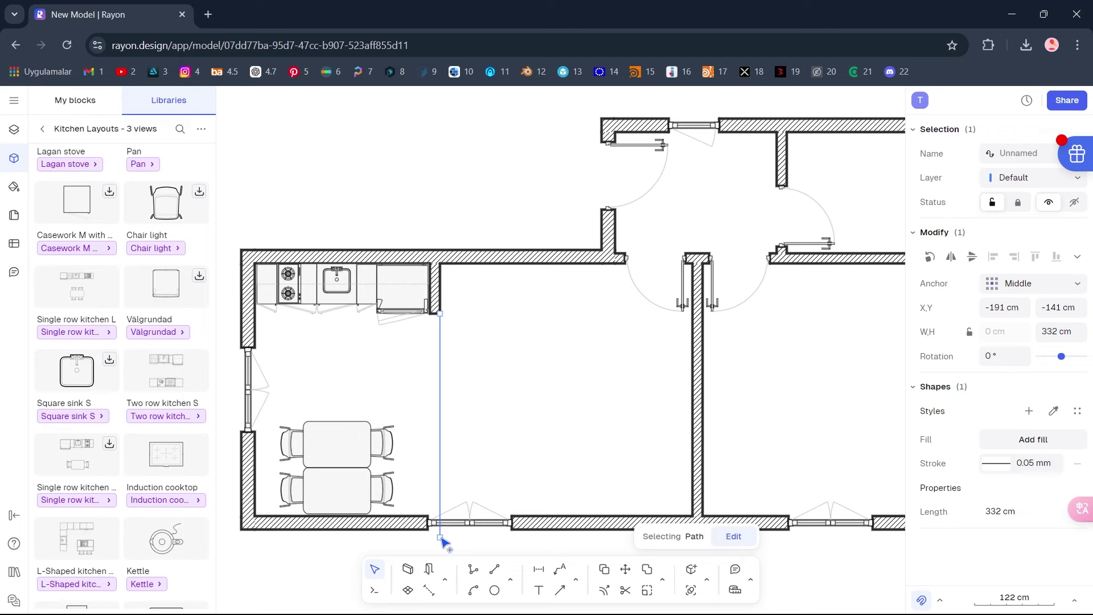
click(463, 521)
key(Escape)
click(479, 520)
drag(478, 519, 485, 519)
click(441, 441)
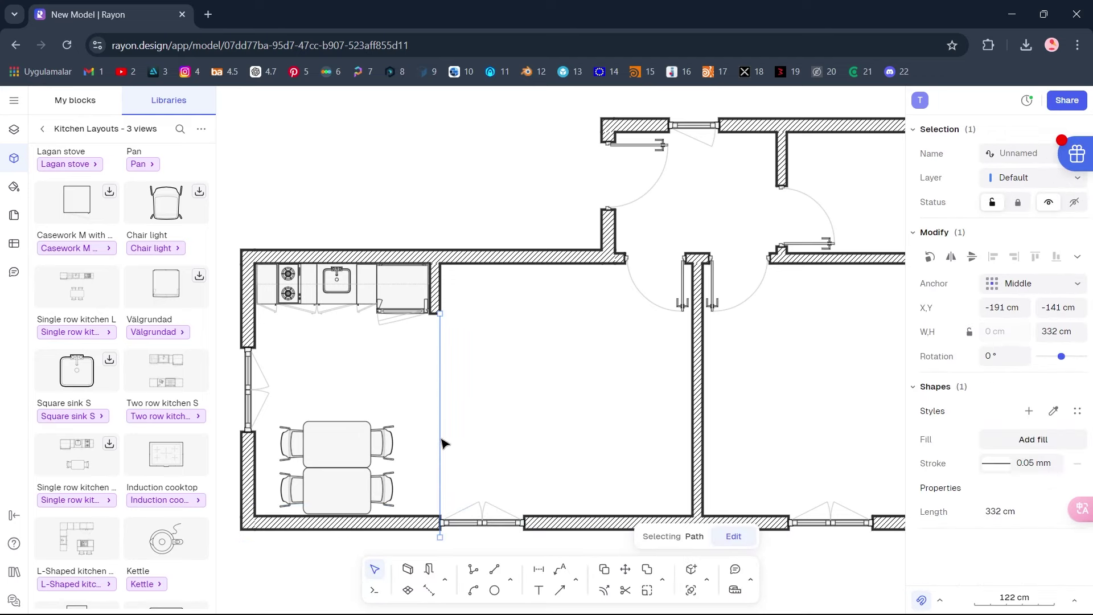
key(Delete)
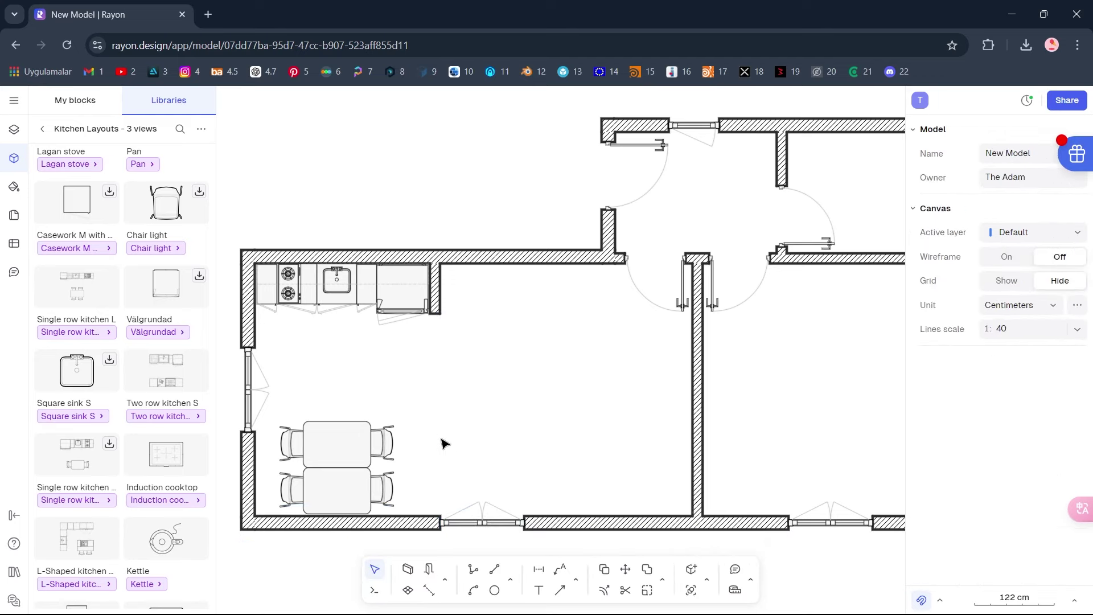
- Zoom to fit the whole floor plan and pan it toward the centre
click(1001, 597)
click(1000, 548)
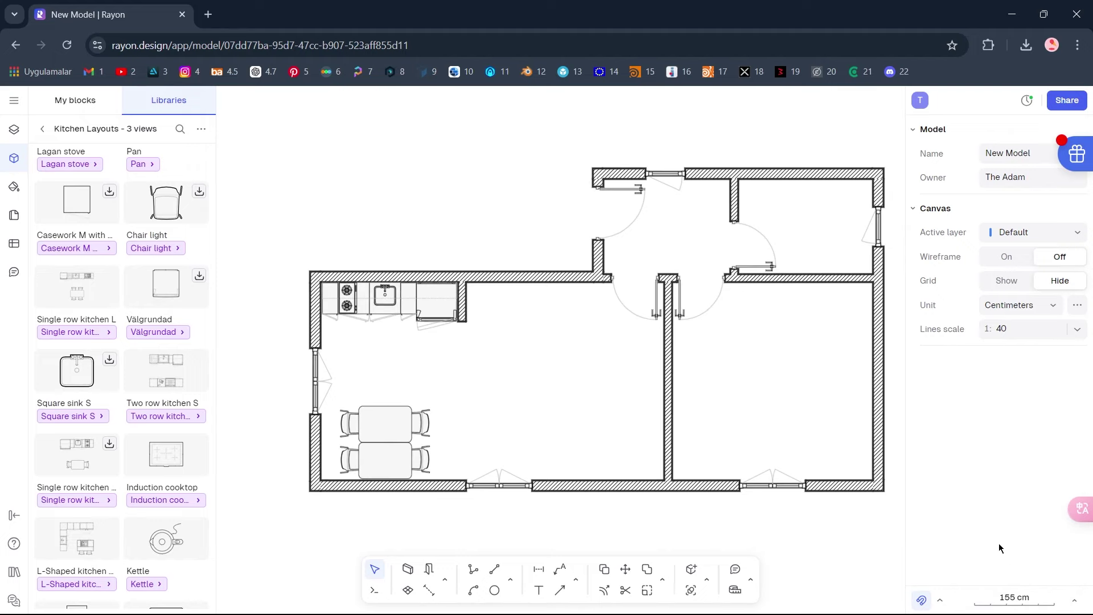
middle_drag(675, 407, 601, 391)
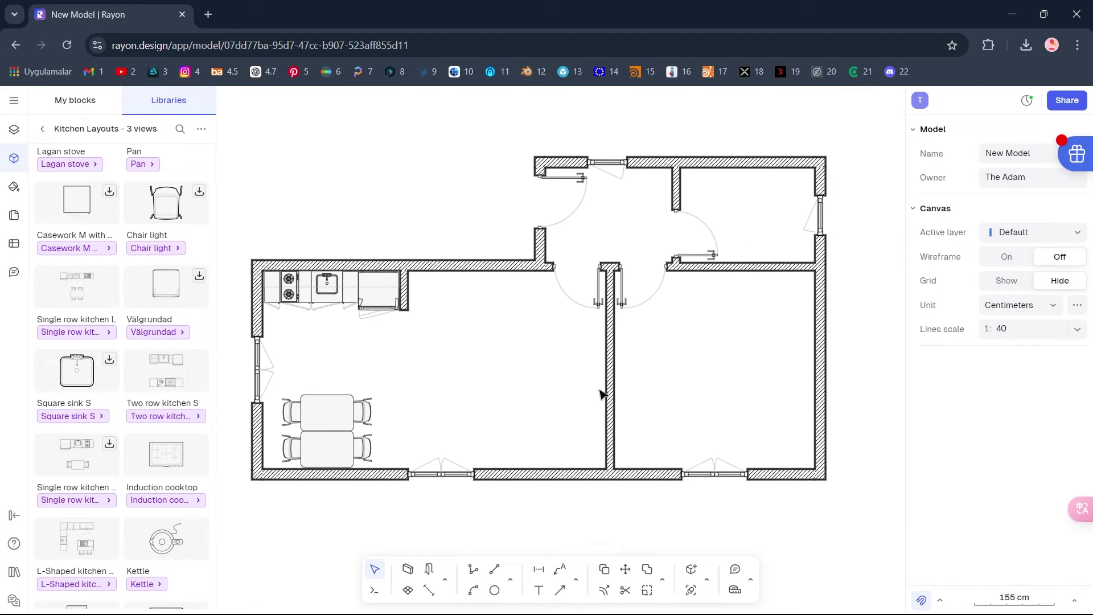
- Return to the block library list and open Lounge layouts - 3 views
click(44, 128)
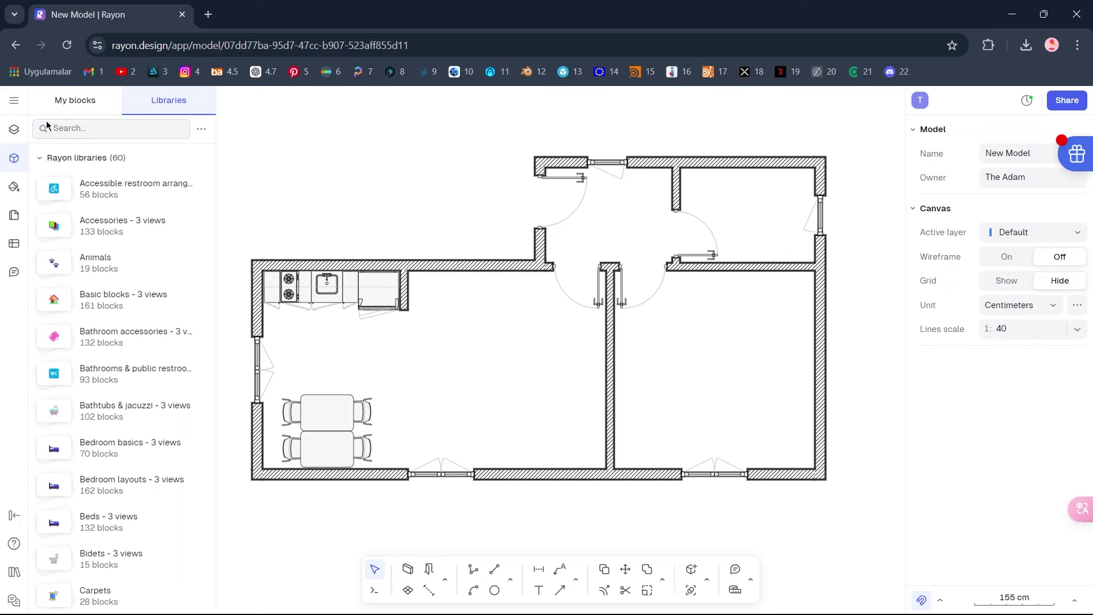
scroll(163, 329, down, 10)
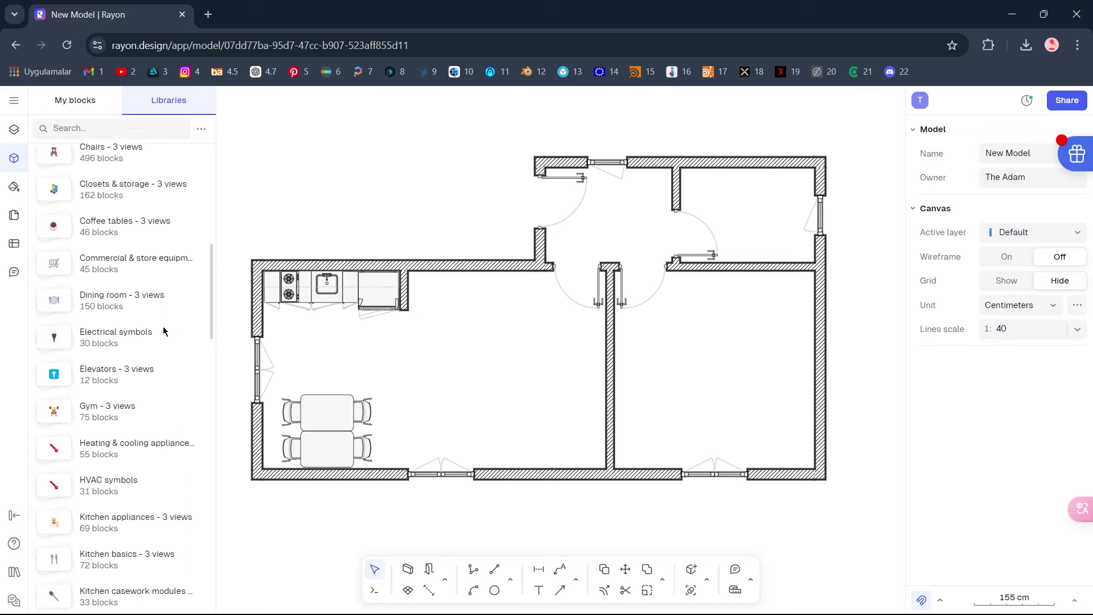
scroll(163, 329, down, 4)
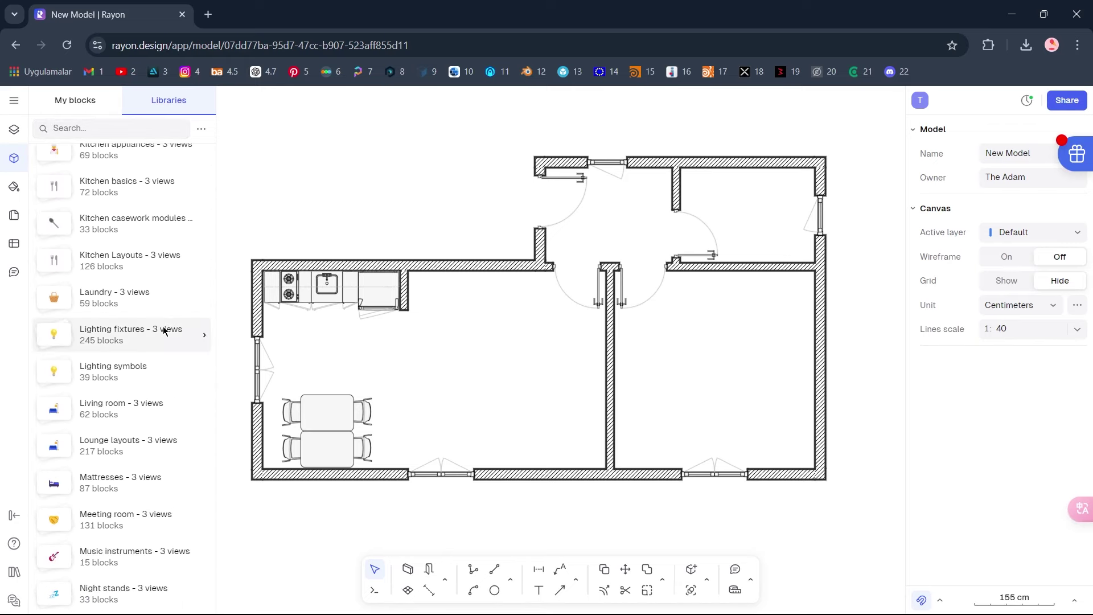
click(142, 451)
scroll(142, 454, down, 3)
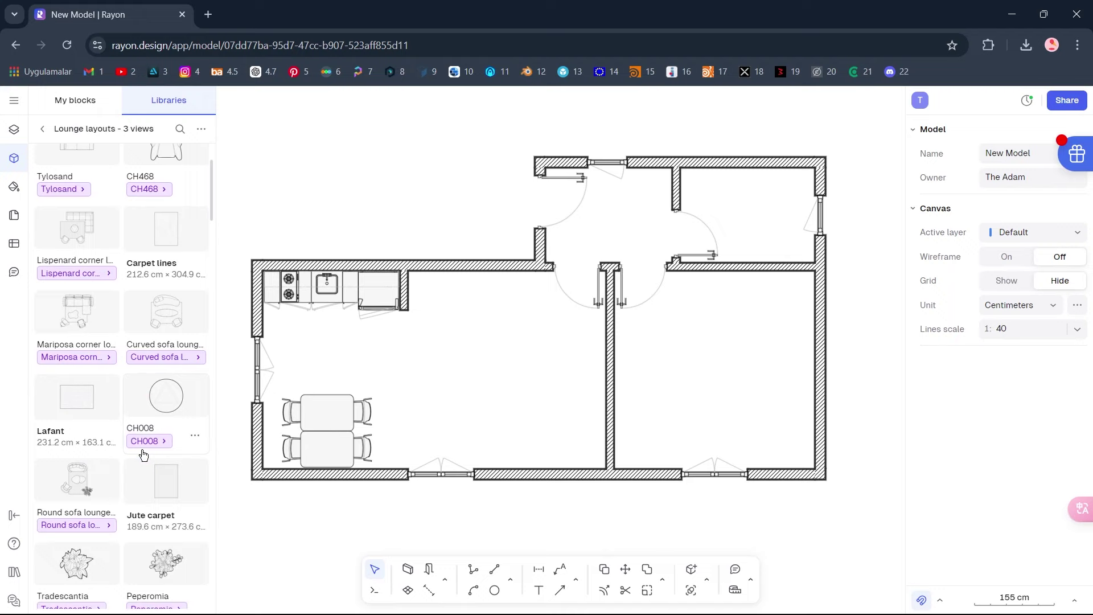
- Insert the Round sofa lounge set-up, flip it top-to-bottom and push it against the left room's right wall
click(94, 452)
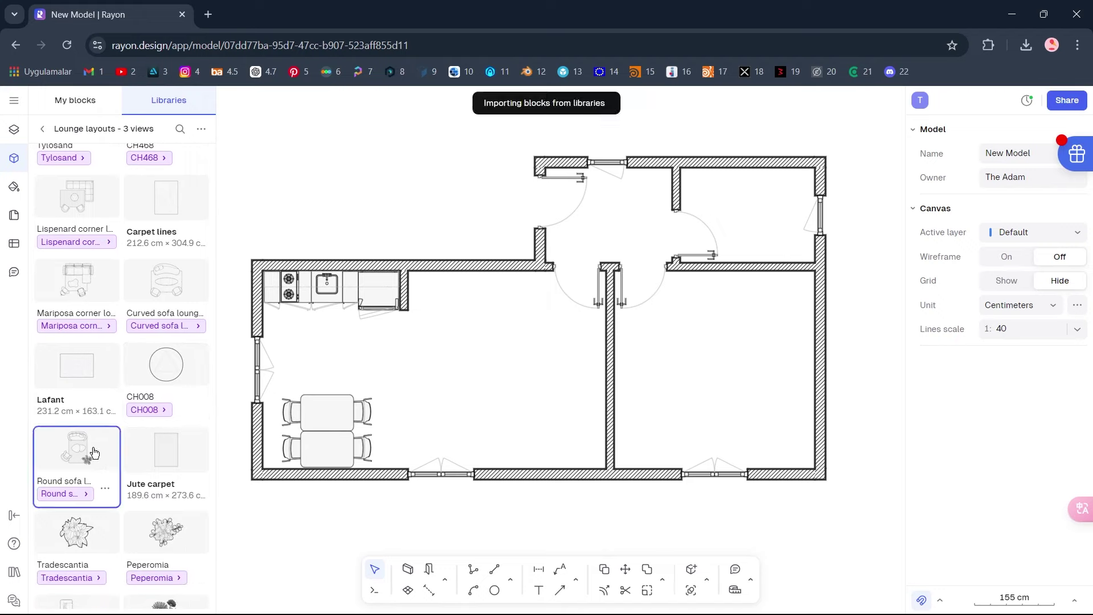
drag(785, 363, 498, 359)
drag(556, 427, 597, 330)
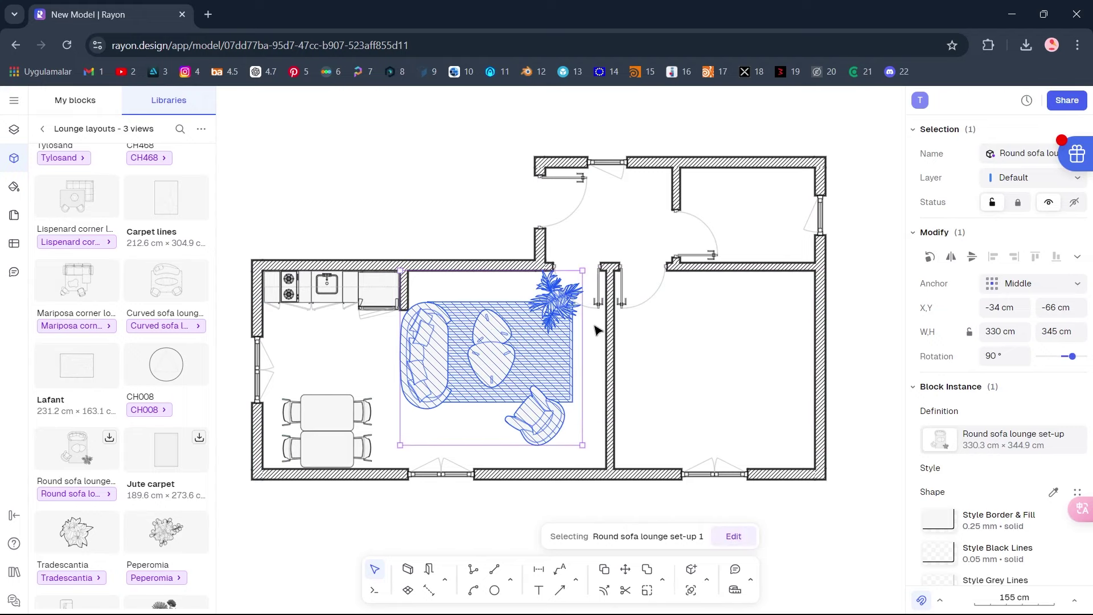
key(shift+v)
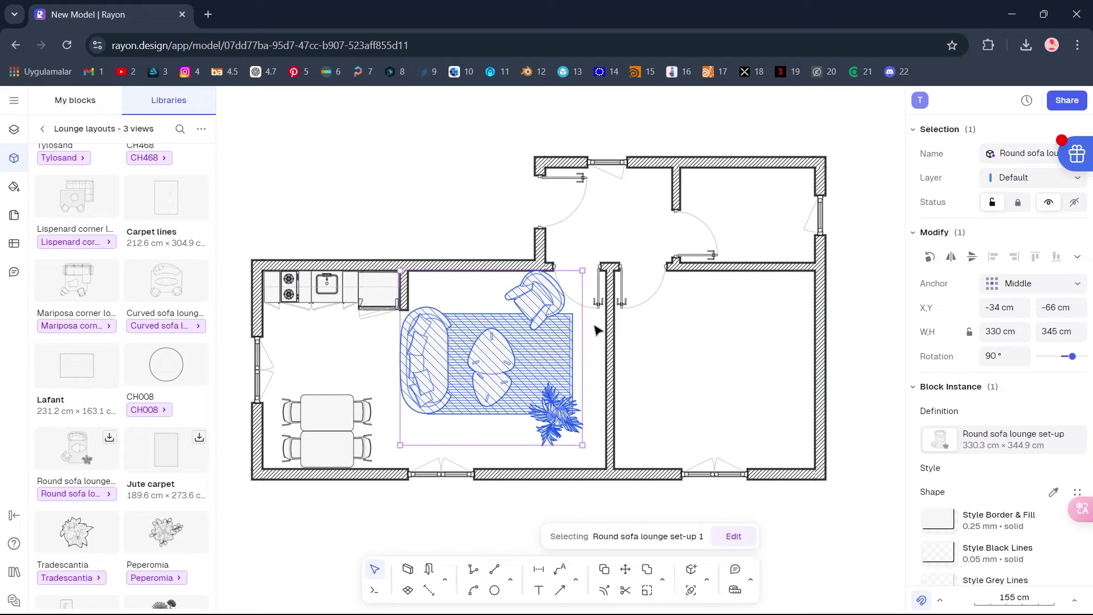
drag(534, 350, 552, 368)
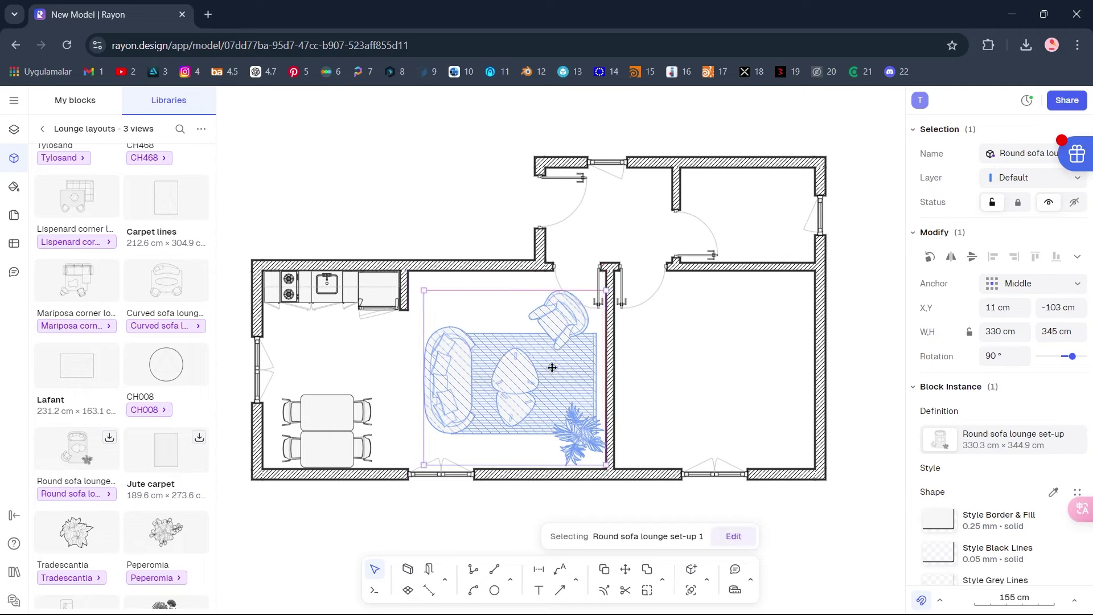
- Inside the lounge block, shift the sofa set slightly lower
double_click(552, 368)
click(572, 409)
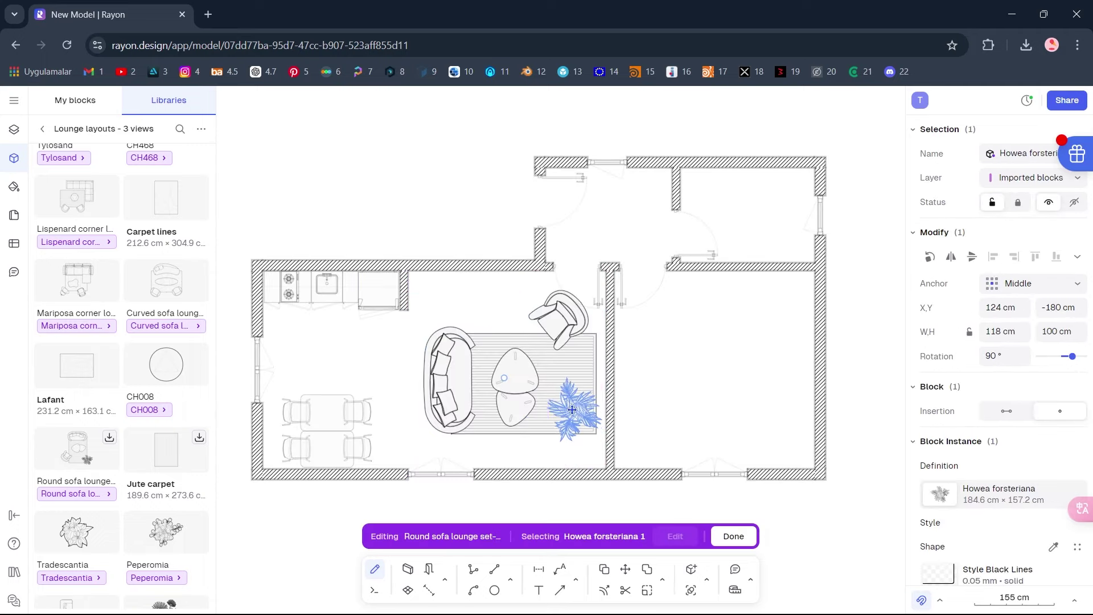
click(519, 382)
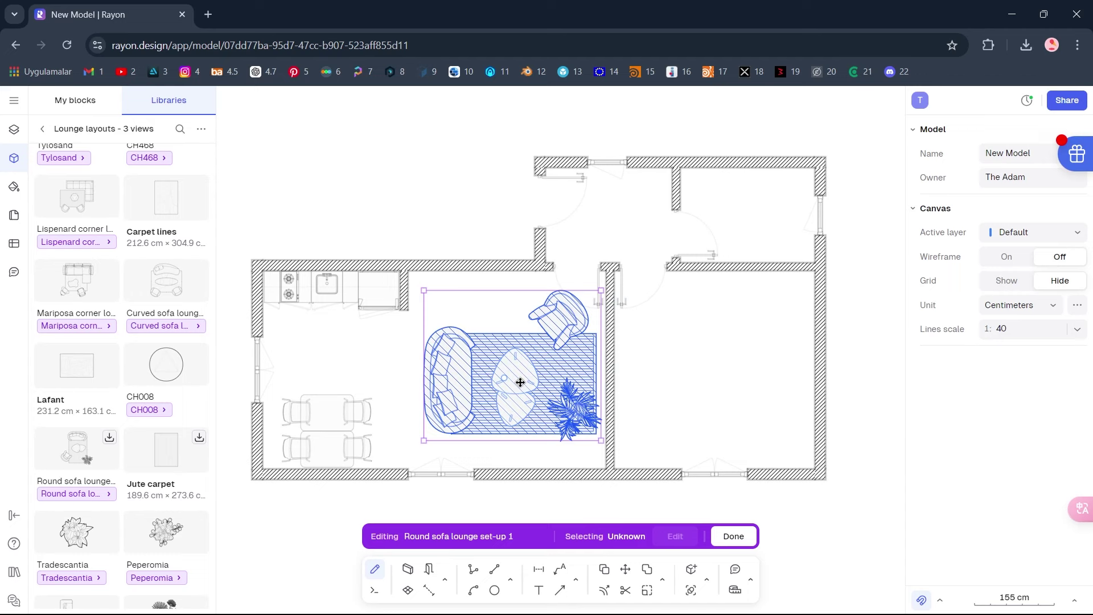
drag(520, 382, 523, 401)
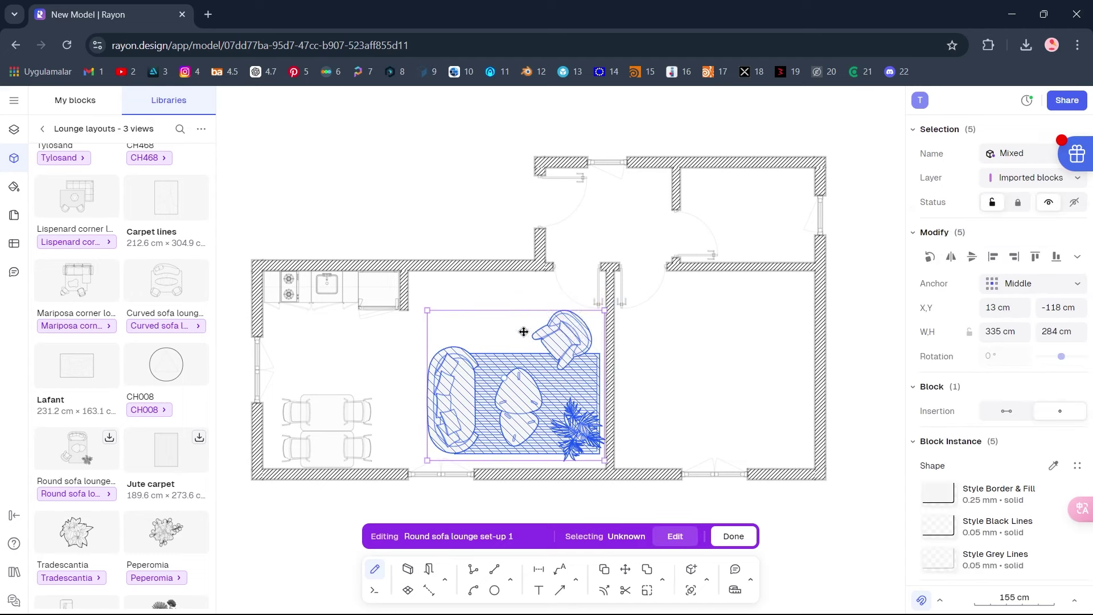
key(Escape)
- Move the CH468 armchair above the carpet and rotate the plant nearly upright
double_click(562, 333)
drag(561, 332, 503, 334)
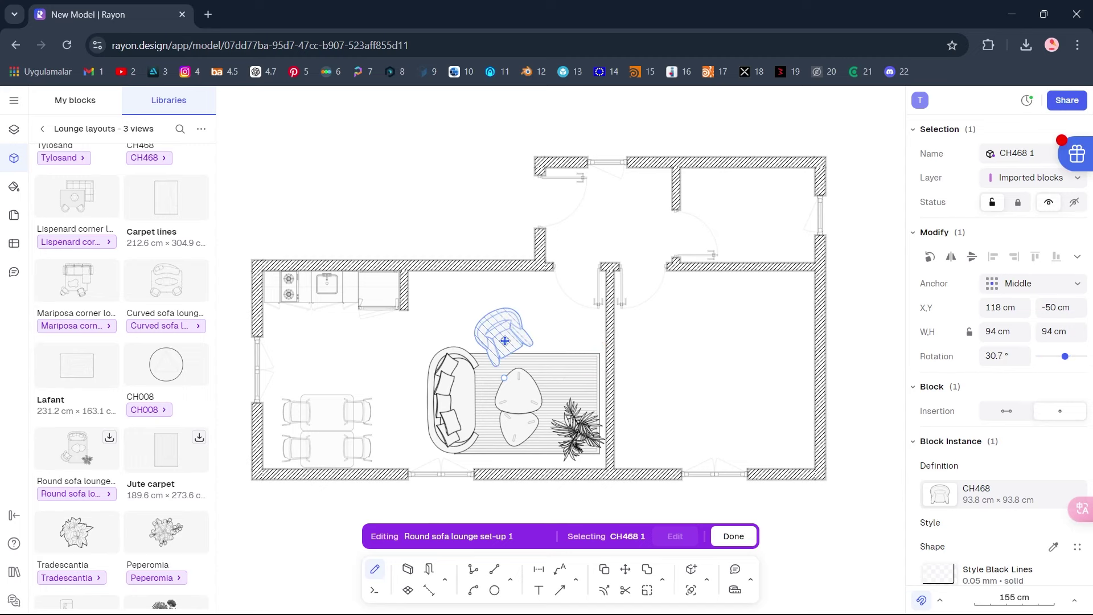
click(597, 446)
drag(555, 399, 578, 440)
key(Escape)
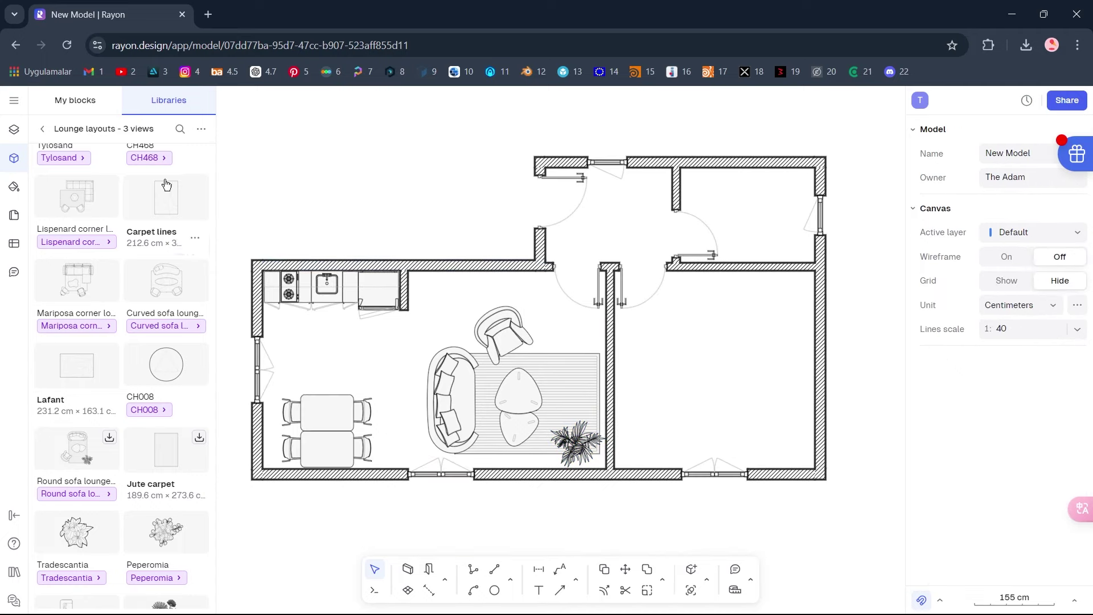
- Insert TV set L from a 'tv' search and place it against the living room's right wall
click(43, 130)
text(tv)
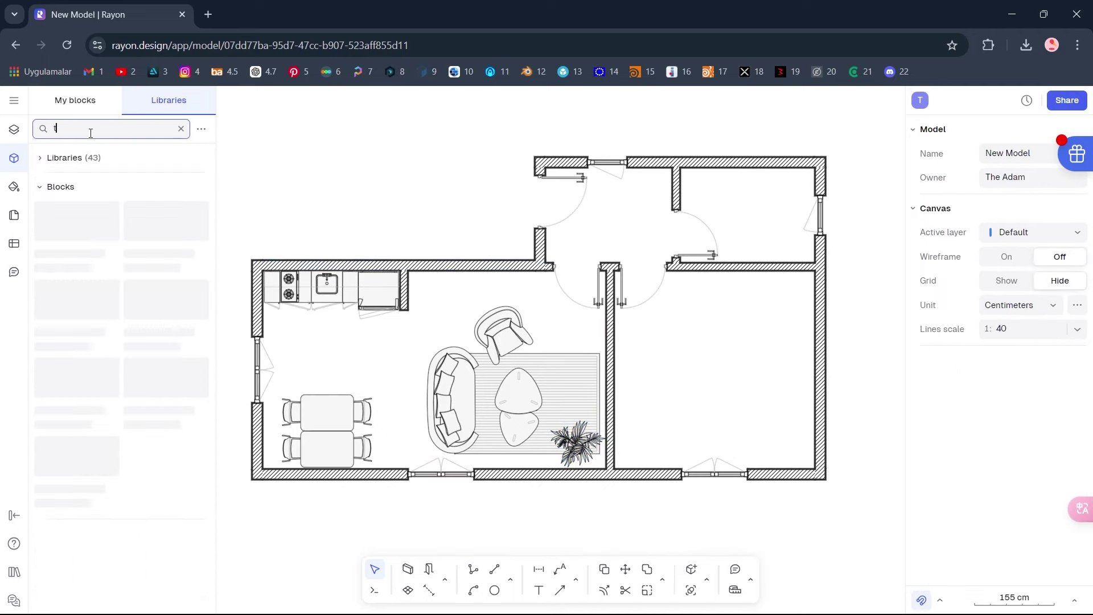
click(79, 473)
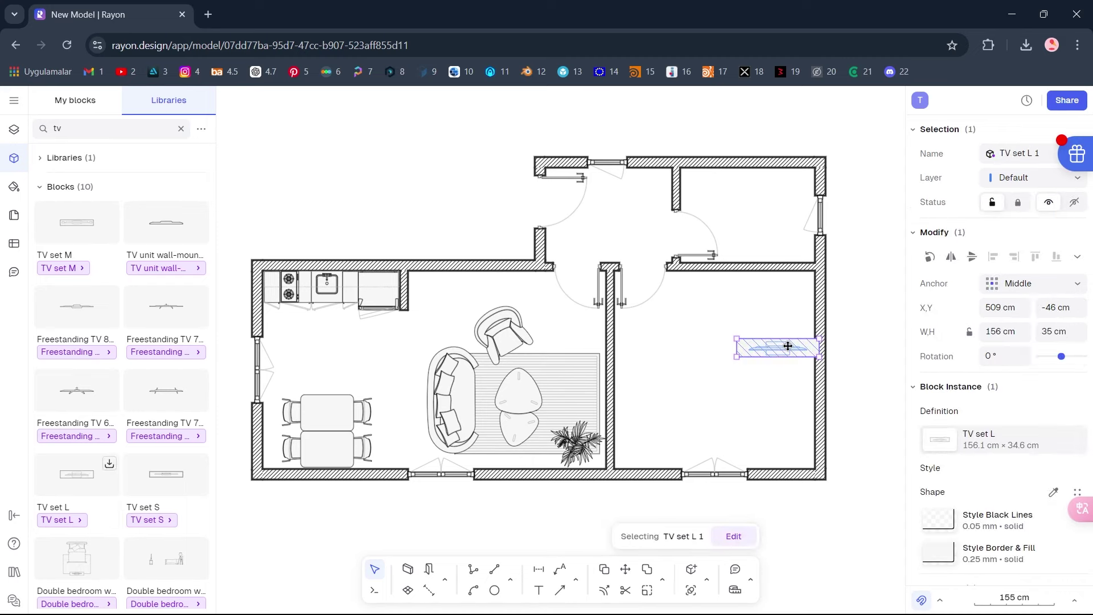
drag(788, 346, 614, 432)
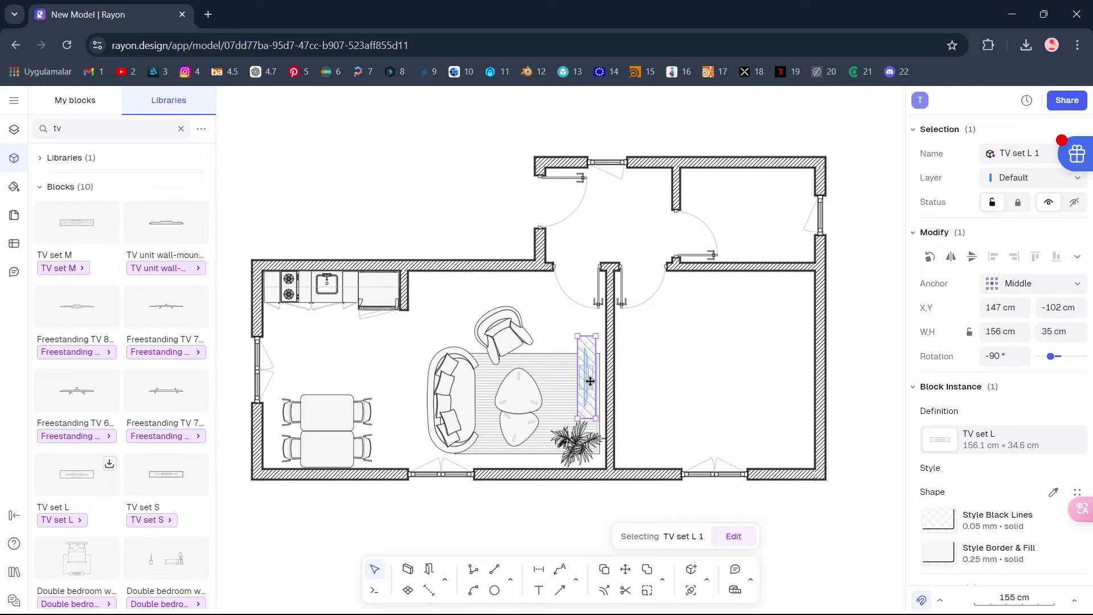
drag(590, 380, 596, 403)
- Inside the lounge set-up, move the plant to the carpet's upper-right corner
click(569, 449)
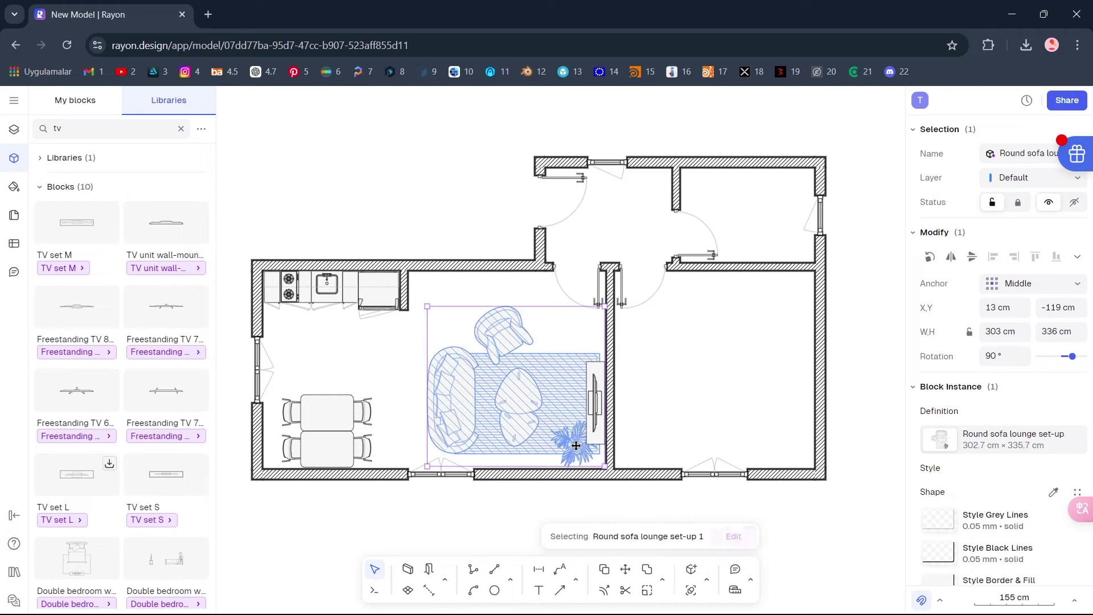
double_click(576, 446)
drag(576, 446, 549, 326)
click(539, 320)
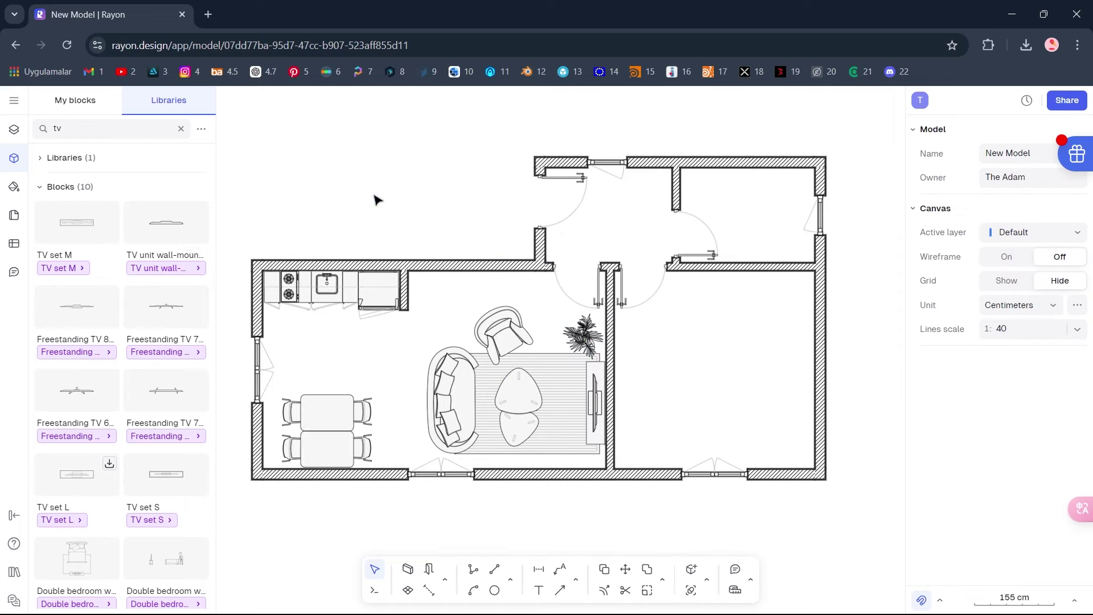
- Insert the Double bed 1.8x2.2 from the Beds - 3 views library into the right-hand room
click(181, 130)
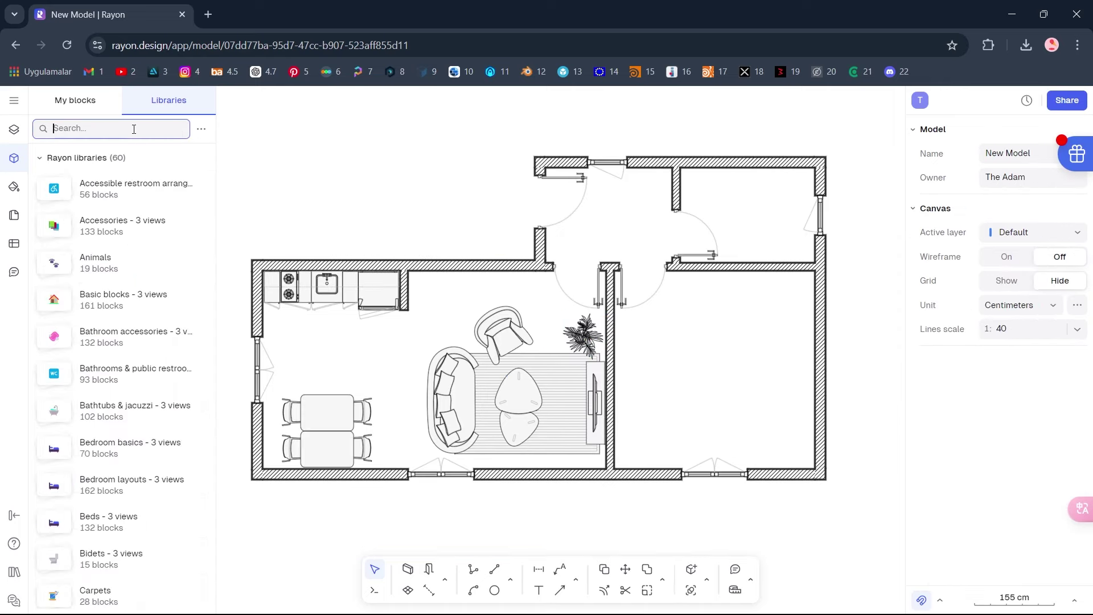
click(163, 519)
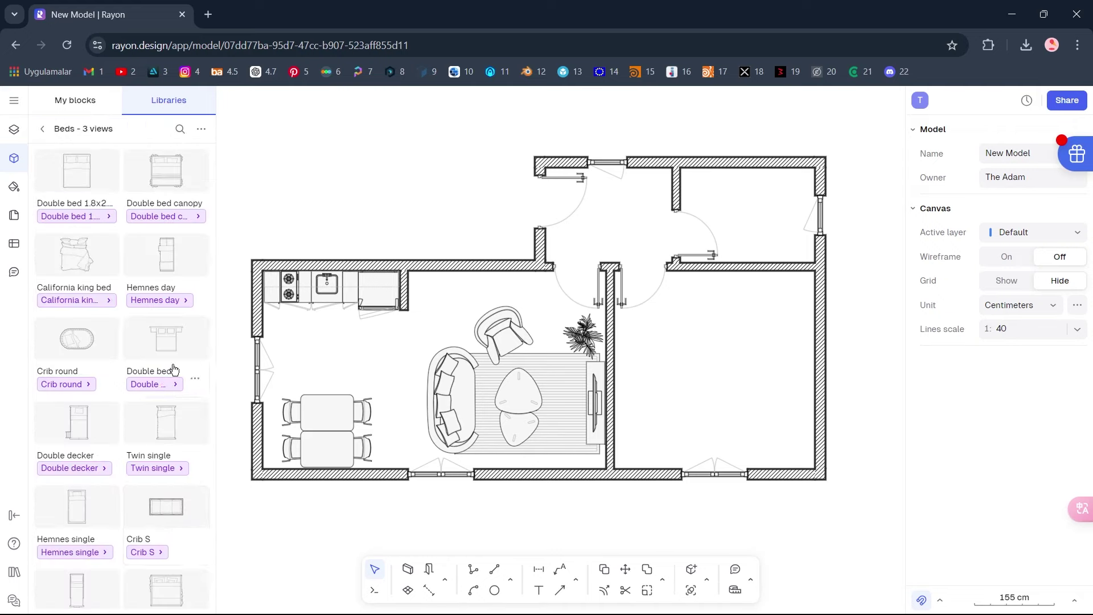
click(175, 354)
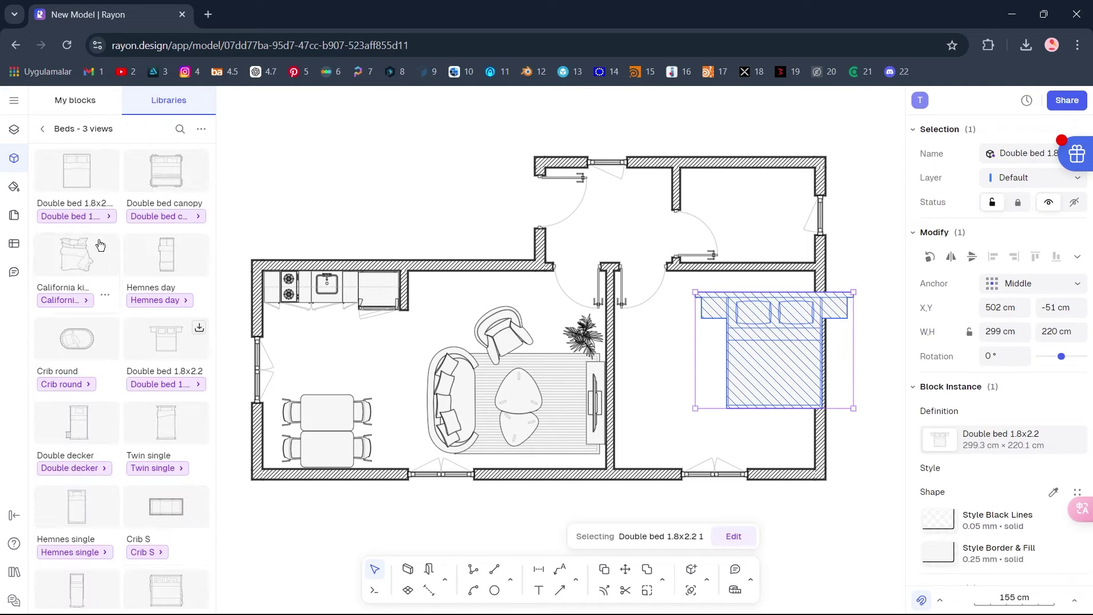
click(40, 130)
text(wardro)
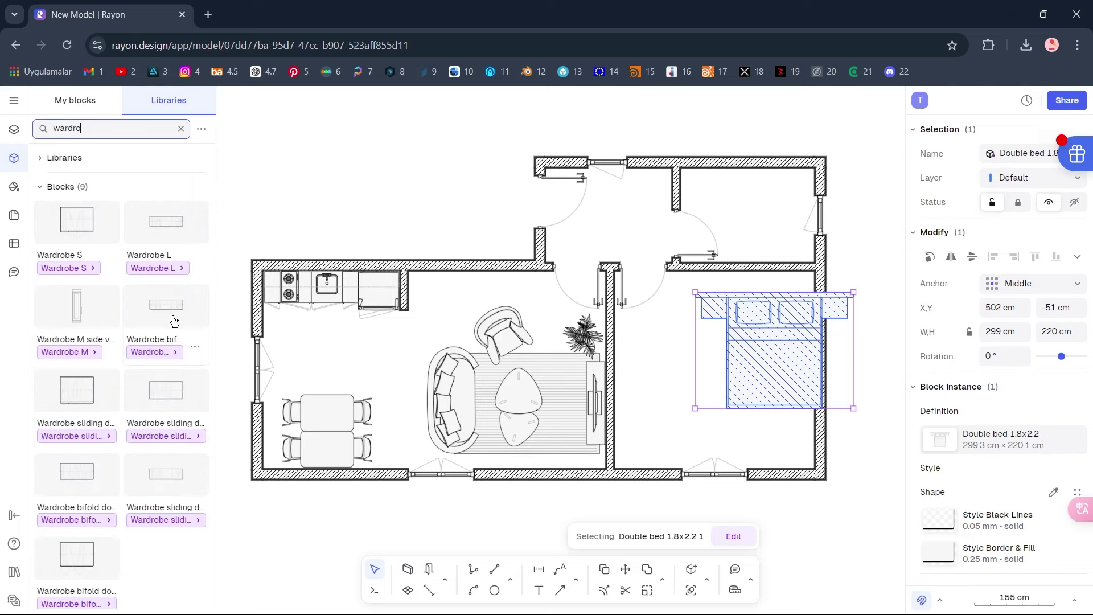
- Insert the Wardrobe bifold door L and TV set S blocks from library searches
click(175, 324)
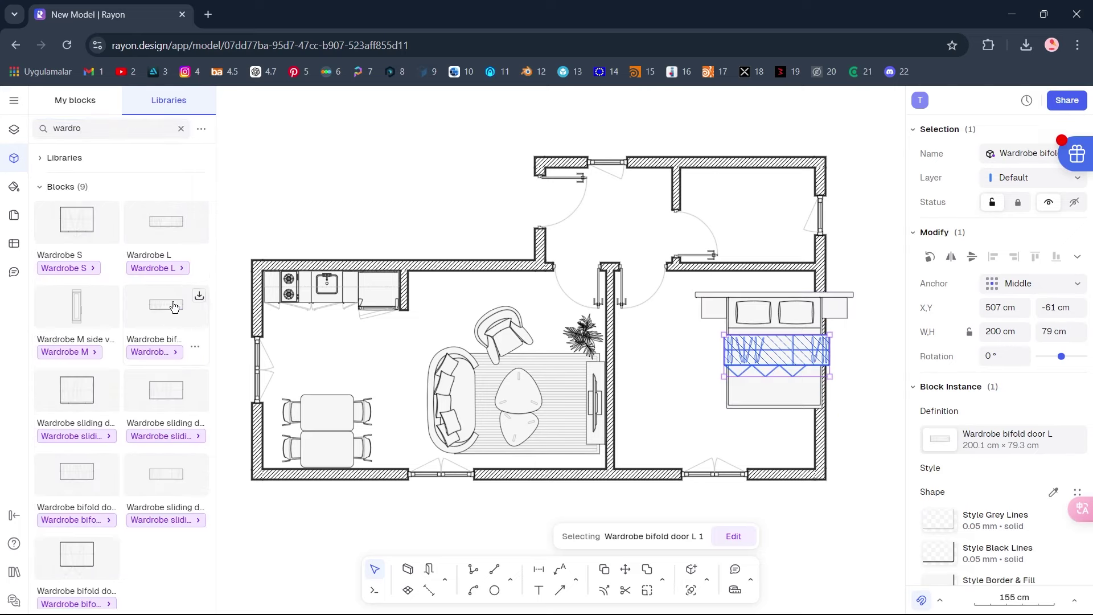
click(180, 128)
text(tv)
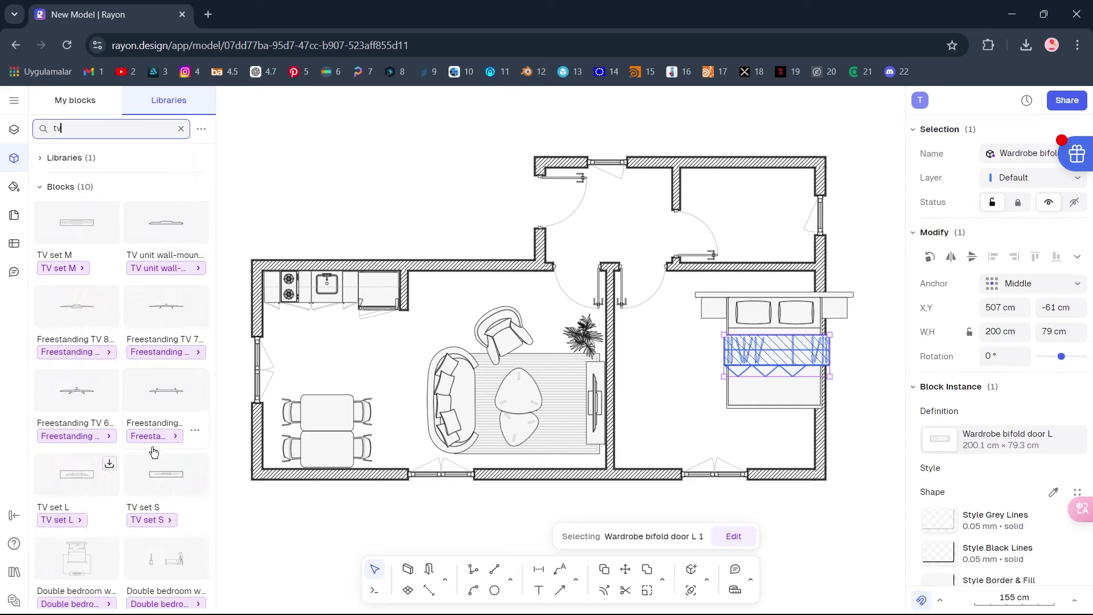
click(157, 469)
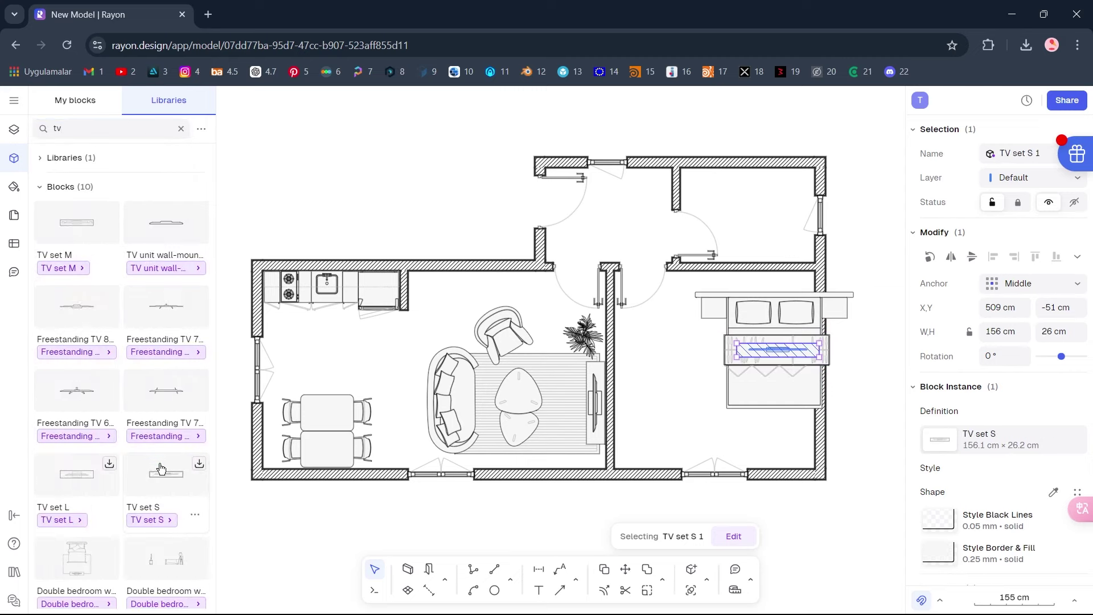
- Move the bed into the room's lower part and rotate it -90° with its headboard to the right wall
drag(776, 352, 637, 384)
click(780, 362)
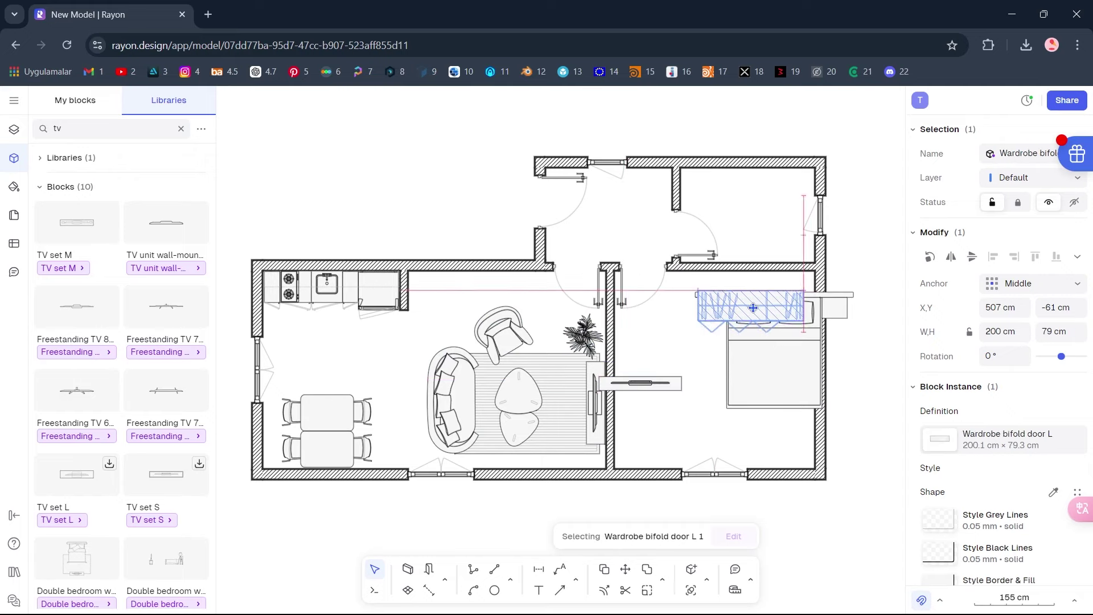
drag(782, 363, 757, 393)
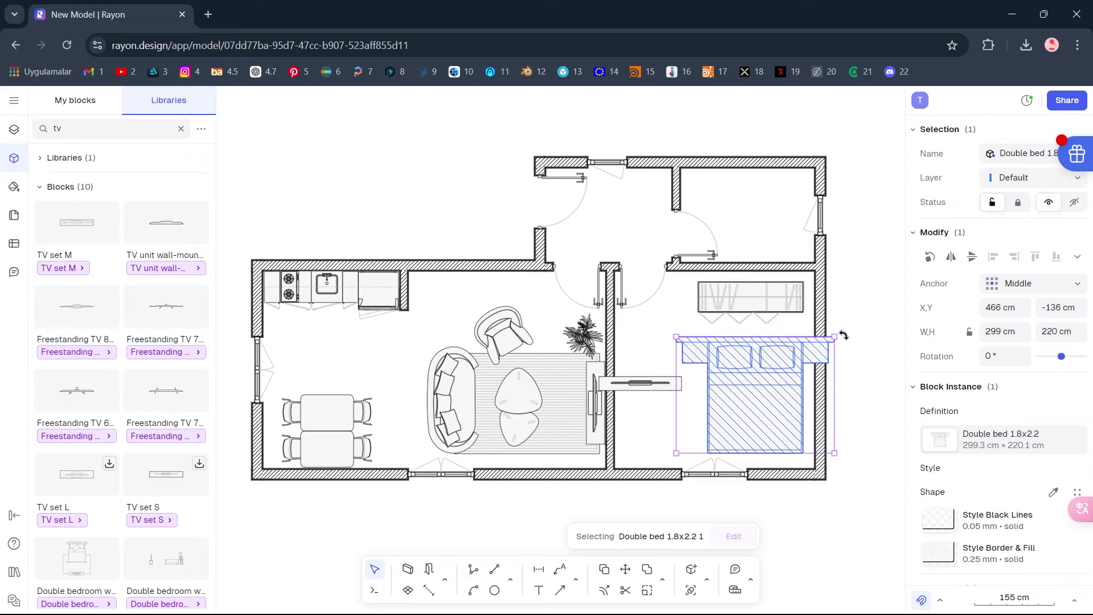
drag(843, 336, 787, 393)
- Turn the TV set S 90° against the left wall and push the wardrobe against the top wall
click(669, 391)
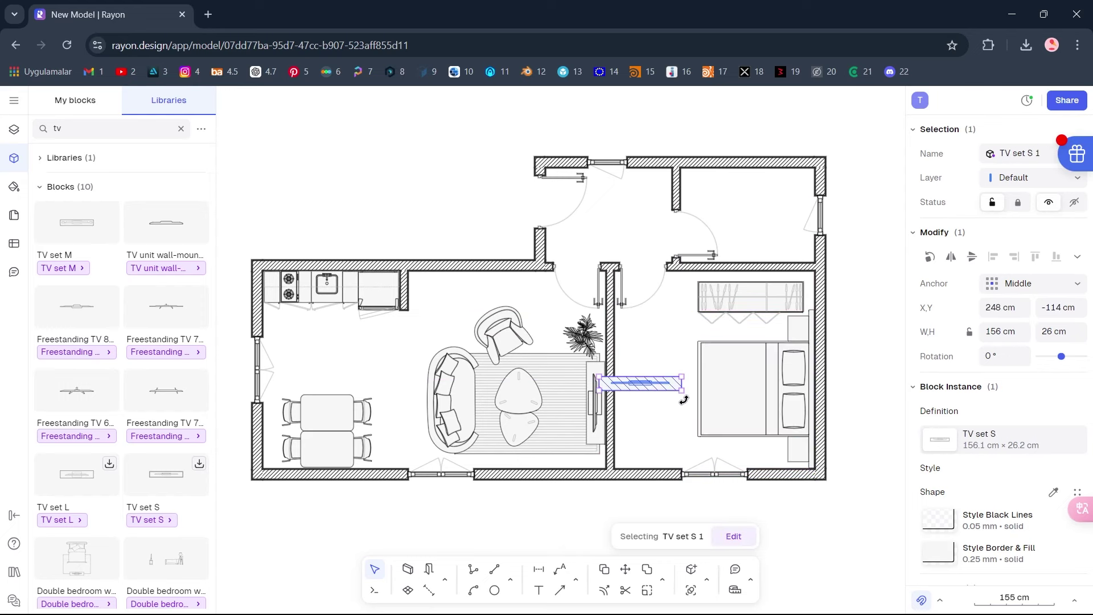
drag(684, 400, 657, 340)
drag(639, 376, 627, 380)
click(667, 346)
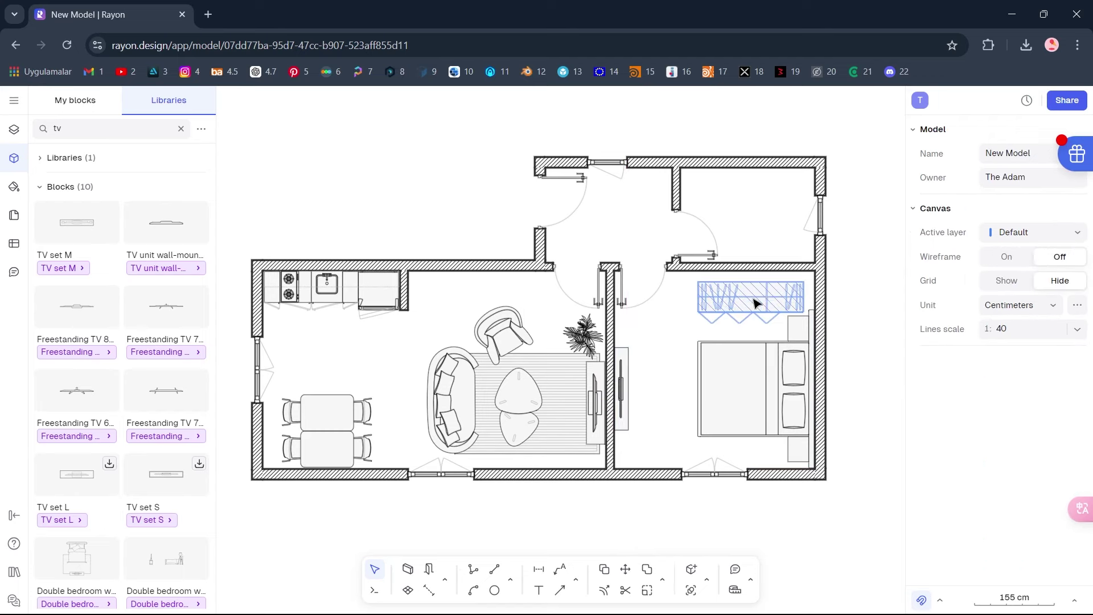
drag(762, 298, 769, 288)
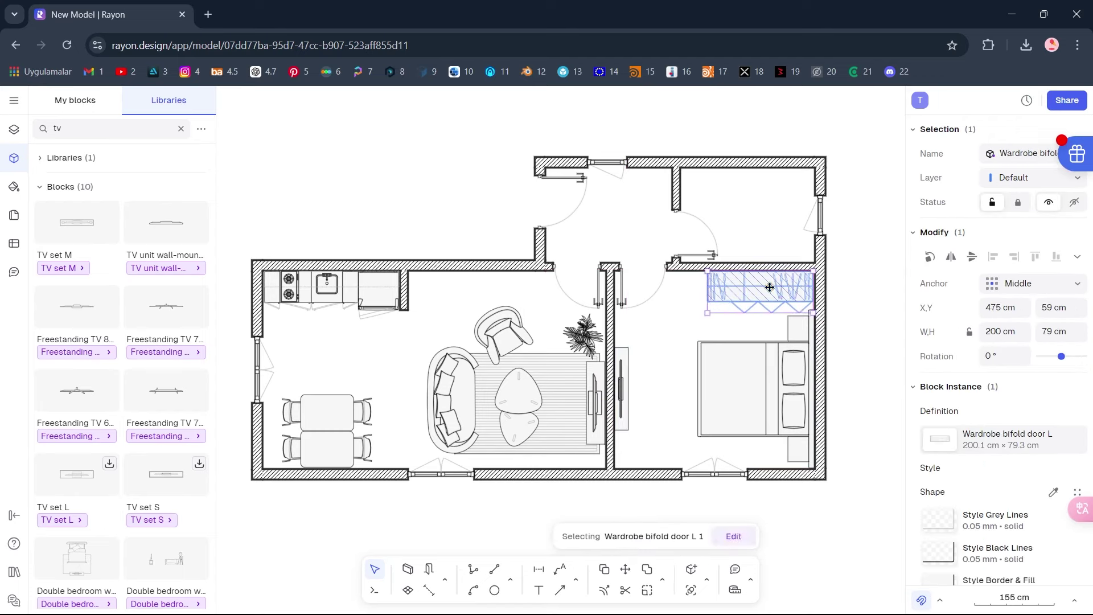
- Draw a 67 × 57 cm rectangle from the wardrobe corner to the bedroom's left wall corner
click(680, 307)
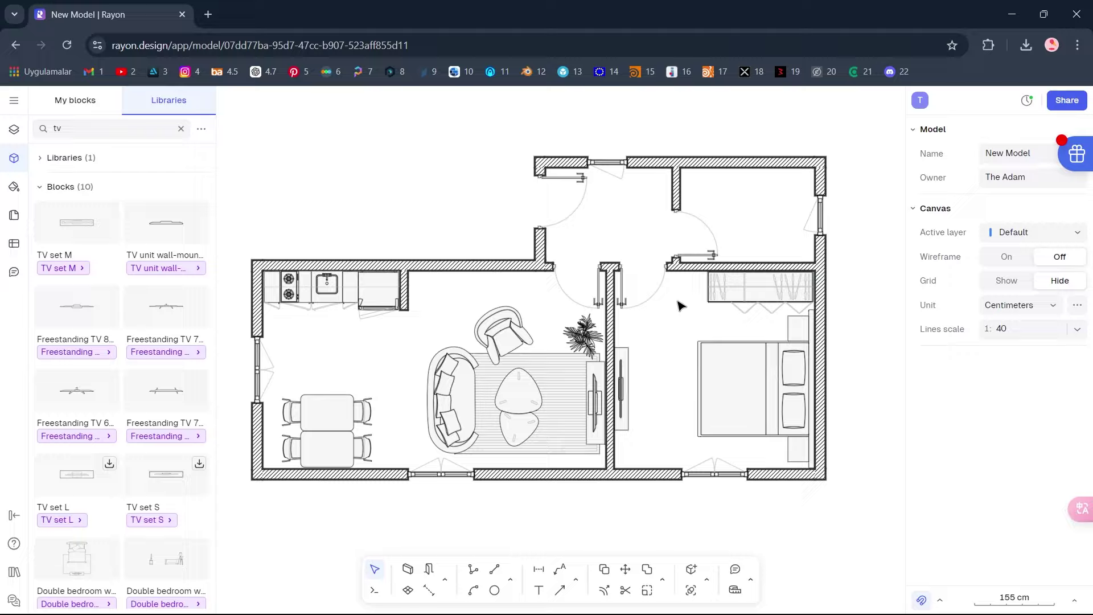
scroll(680, 306, up, 5)
scroll(680, 306, up, 2)
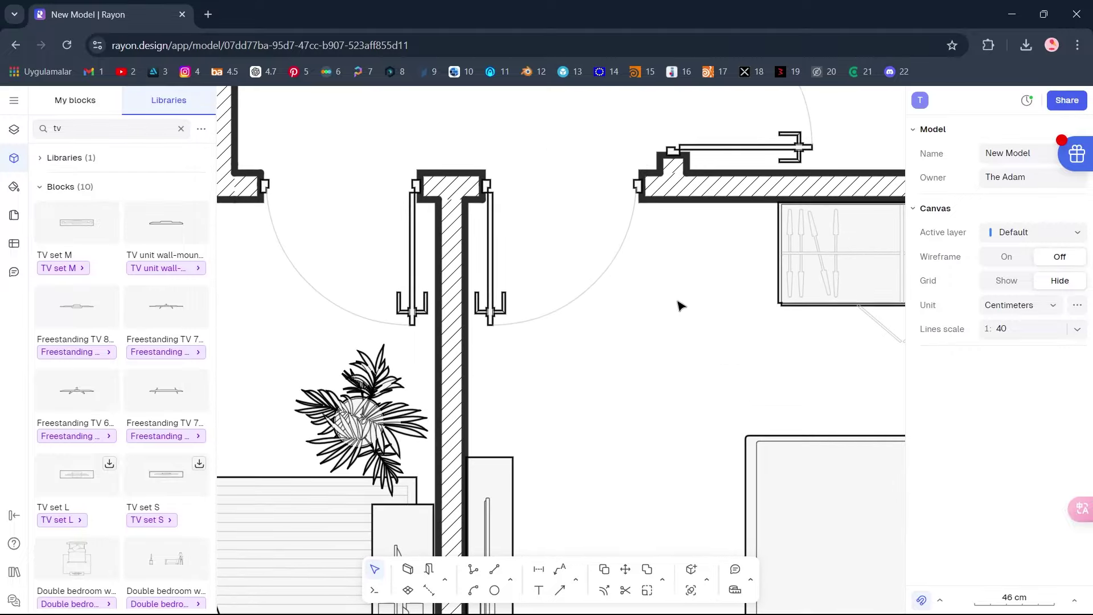
click(511, 581)
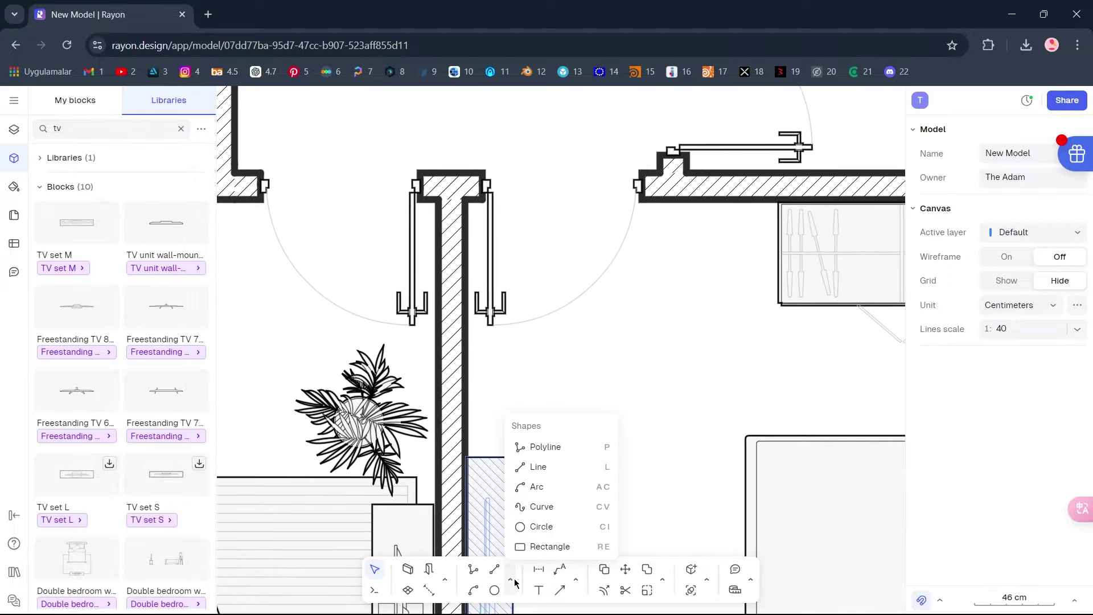
click(542, 547)
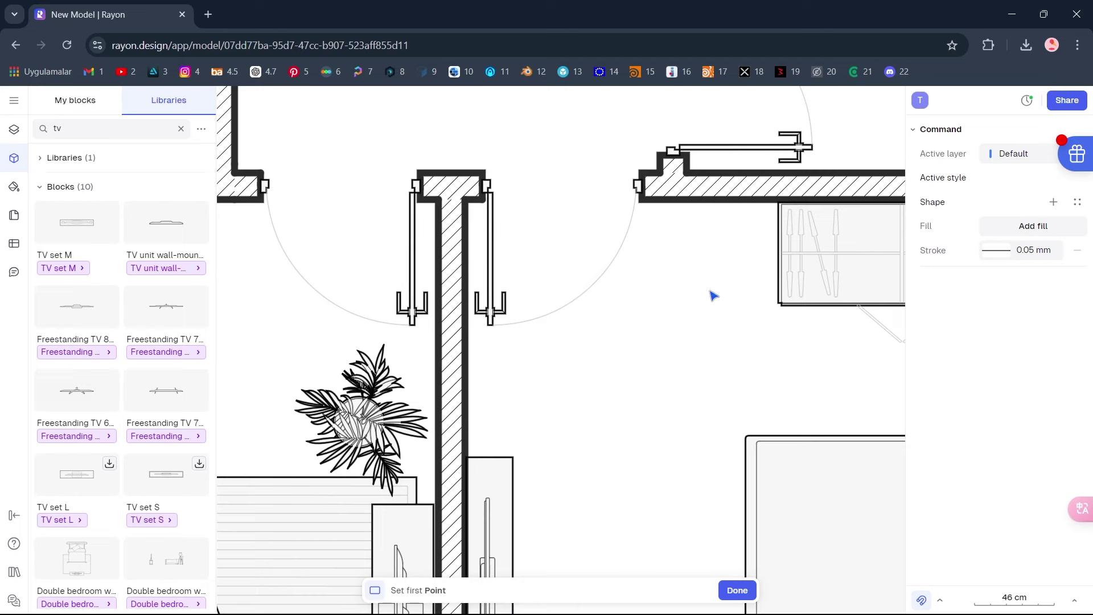
click(778, 203)
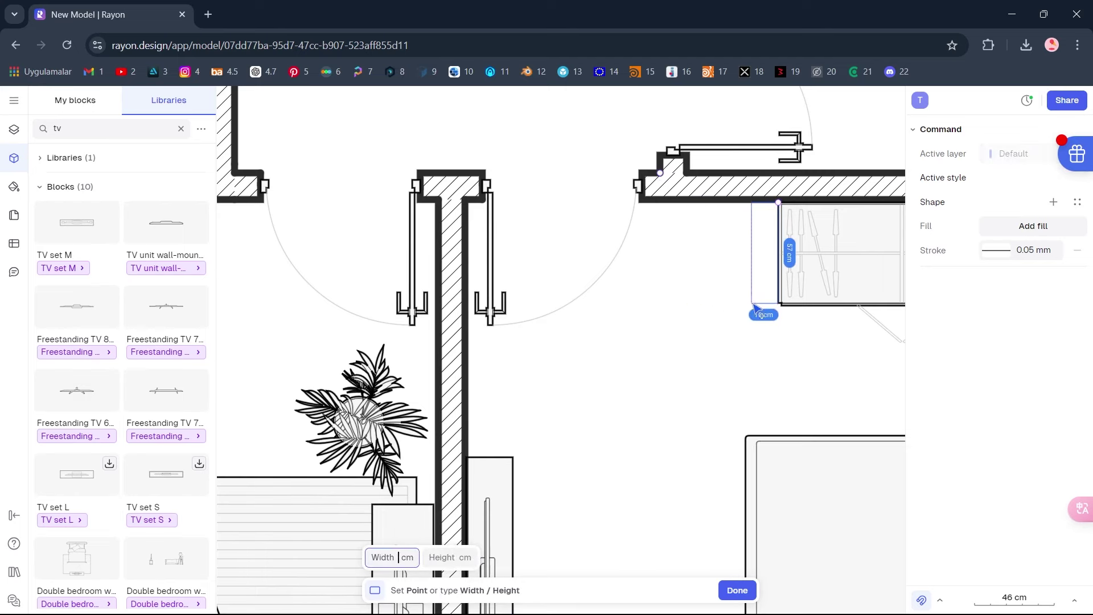
click(659, 303)
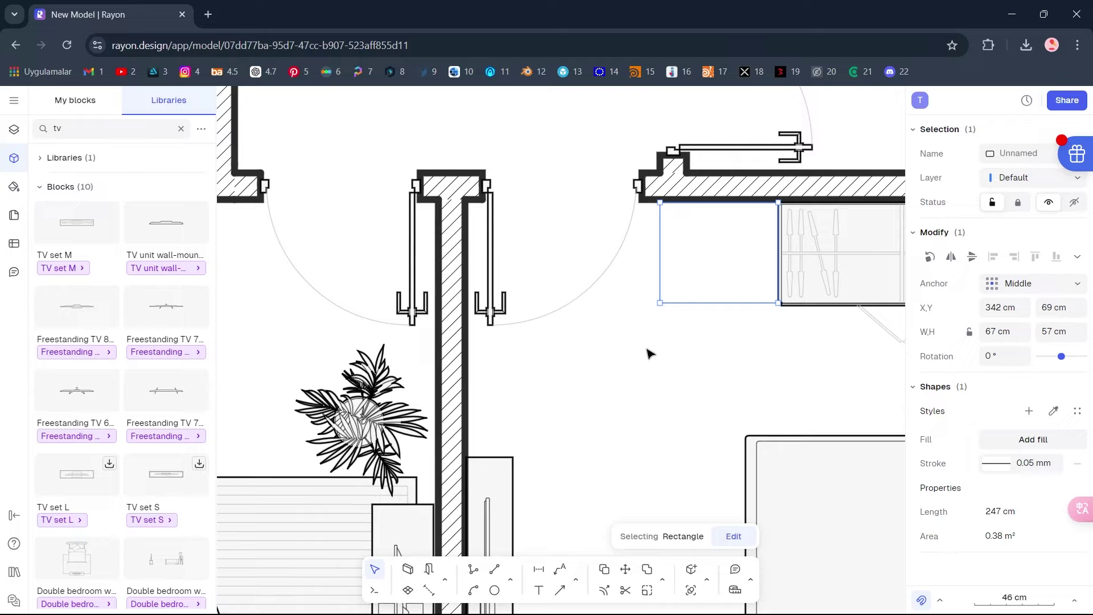
key(Escape)
scroll(650, 353, down, 6)
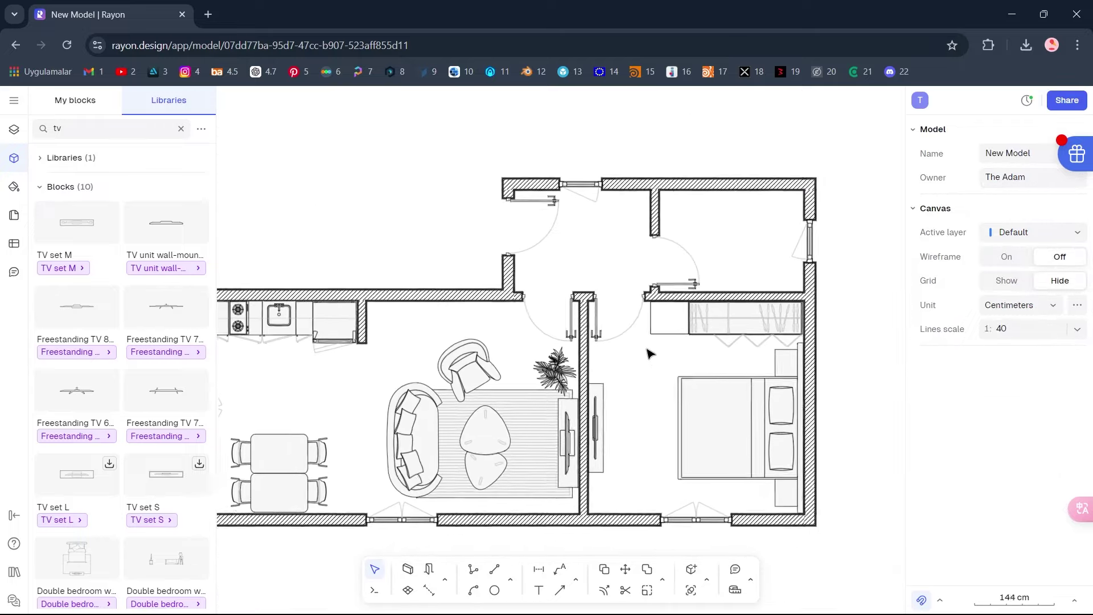
scroll(648, 348, down, 2)
middle_drag(643, 342, 672, 309)
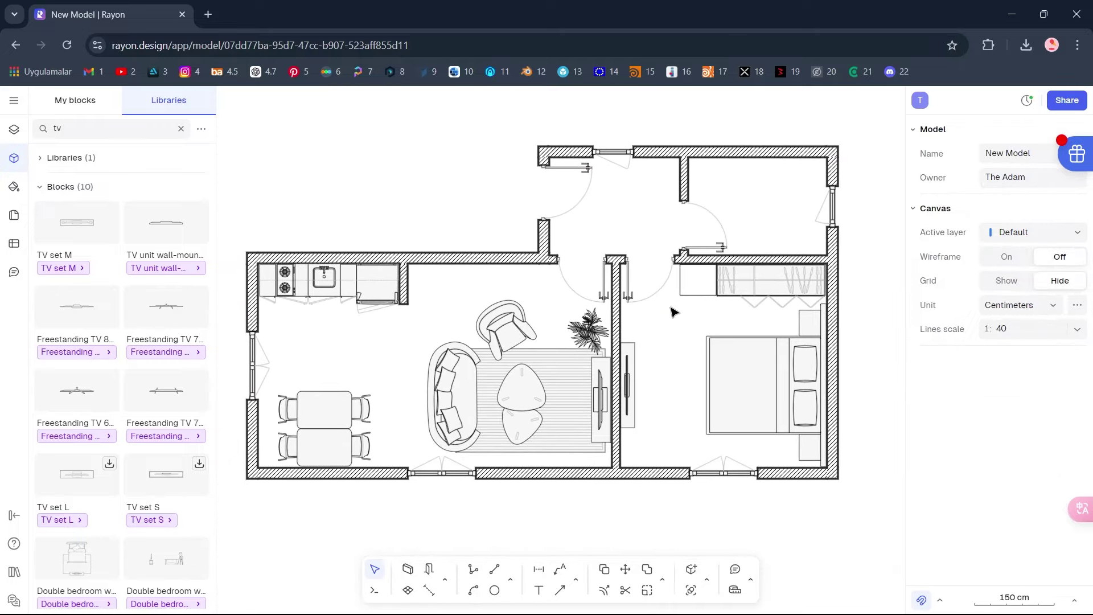
- Search 'batht' and insert a Soaking bathtub L into the plan
click(181, 131)
text(b)
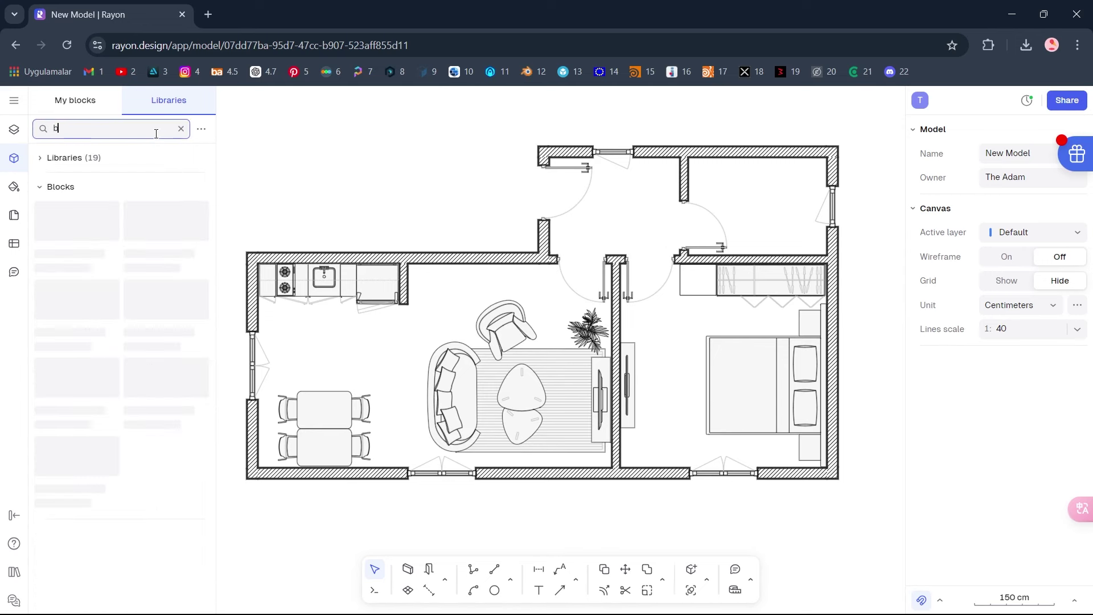
text(atht)
scroll(160, 182, down, 3)
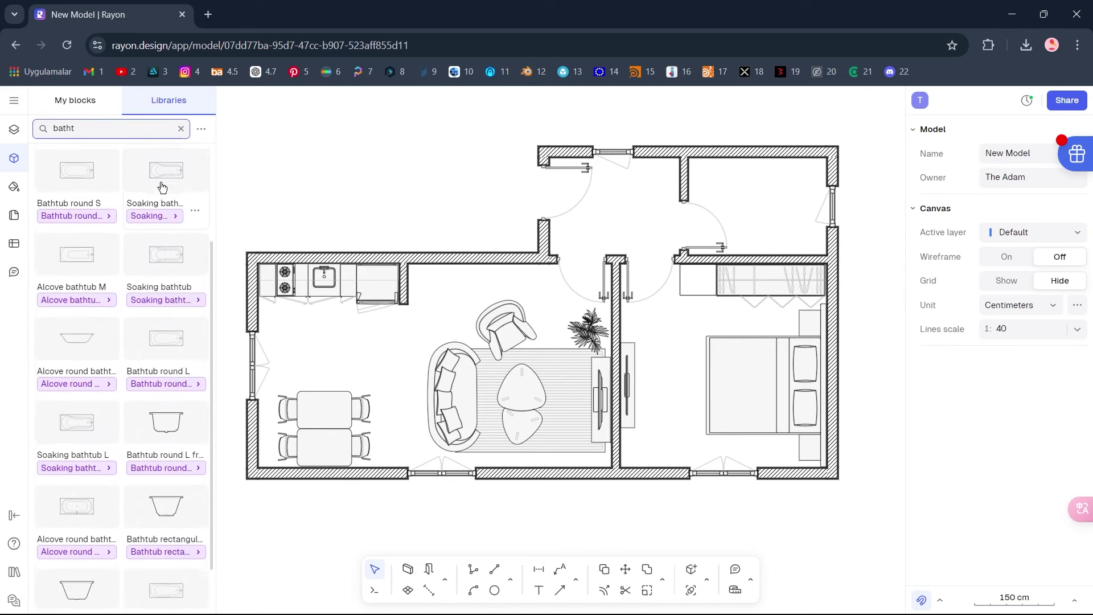
click(76, 415)
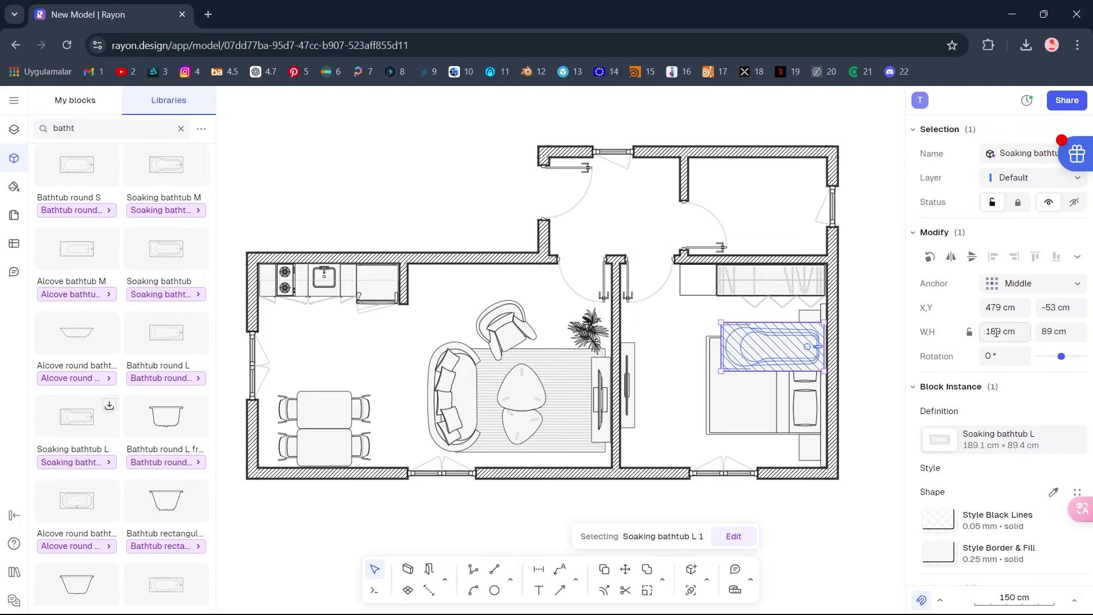
- Fit a Bathtub rectangular M upright into the upper-right room's top-right corner
scroll(93, 321, down, 2)
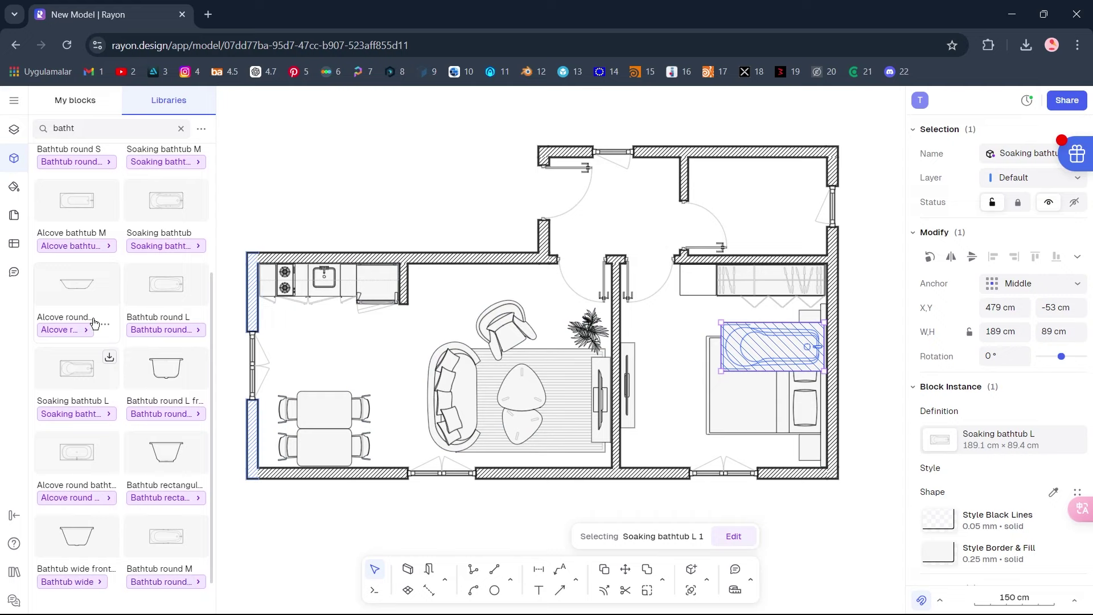
click(163, 428)
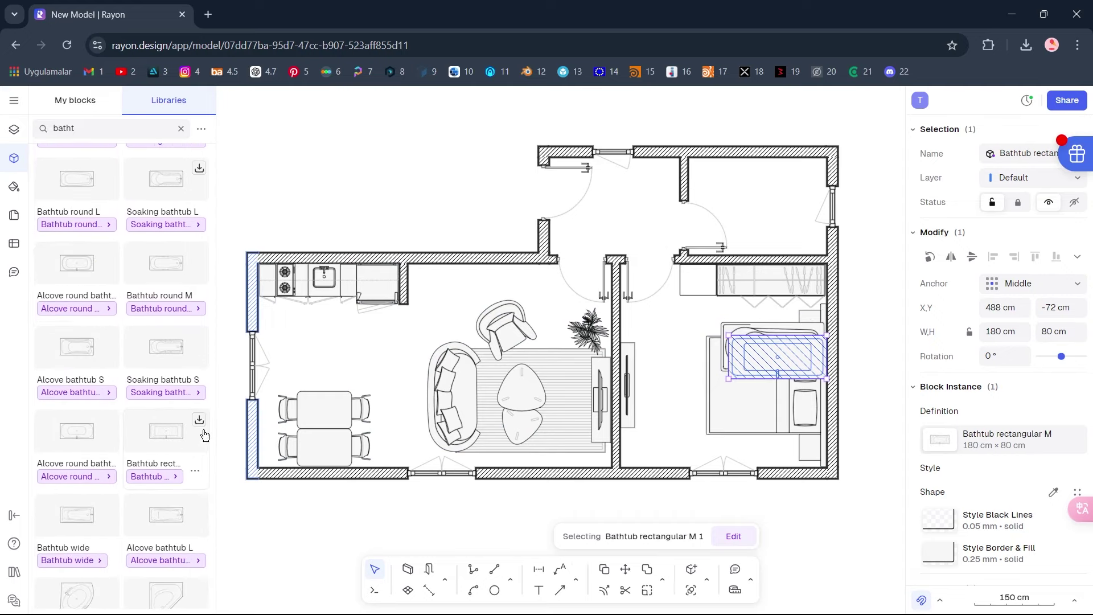
drag(786, 361, 750, 267)
drag(778, 222, 791, 203)
scroll(819, 174, up, 5)
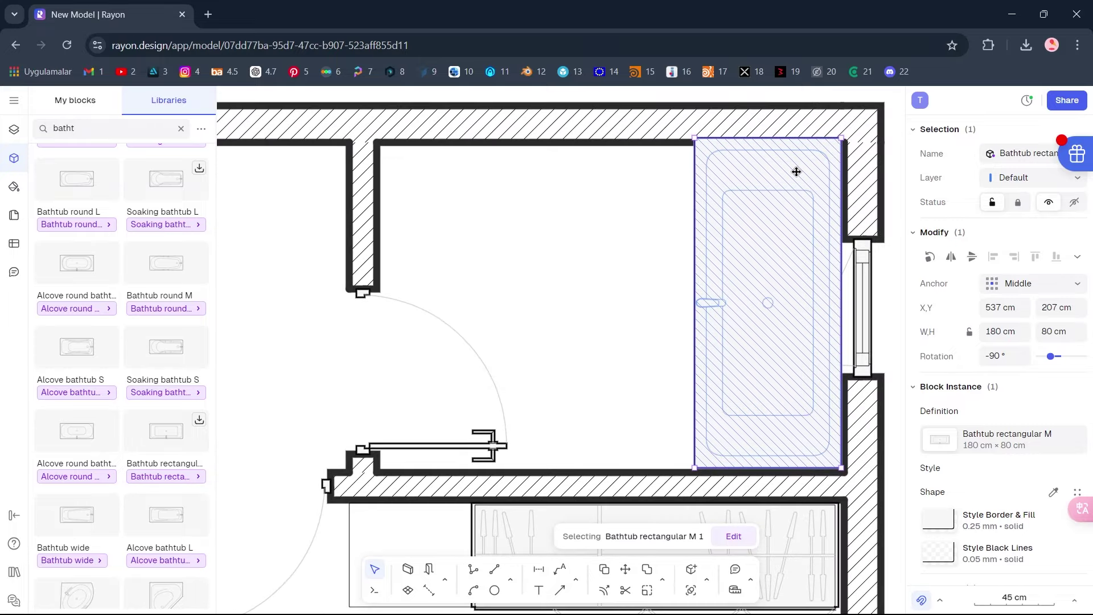
drag(694, 136, 698, 142)
click(660, 221)
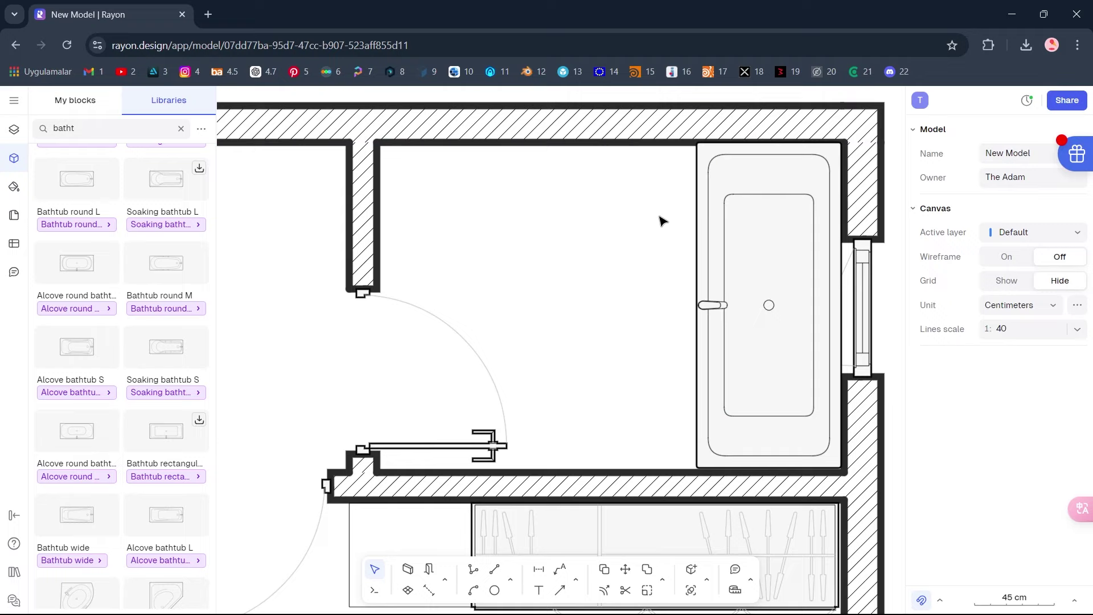
scroll(660, 221, down, 5)
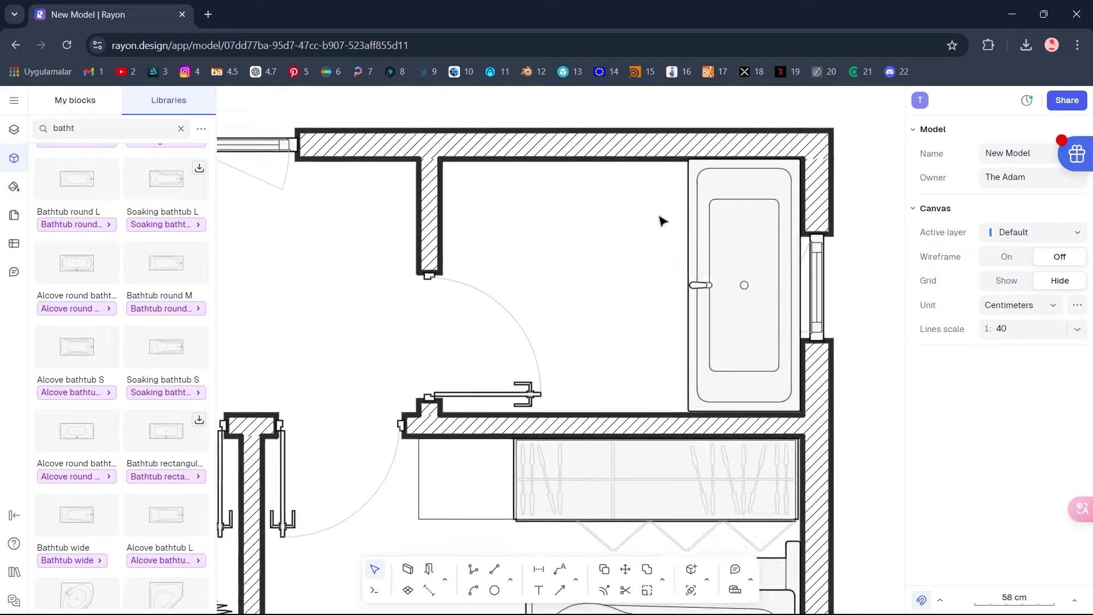
- Search 'toil' and place a wall-hung toilet against the top wall beside the bathtub
click(181, 128)
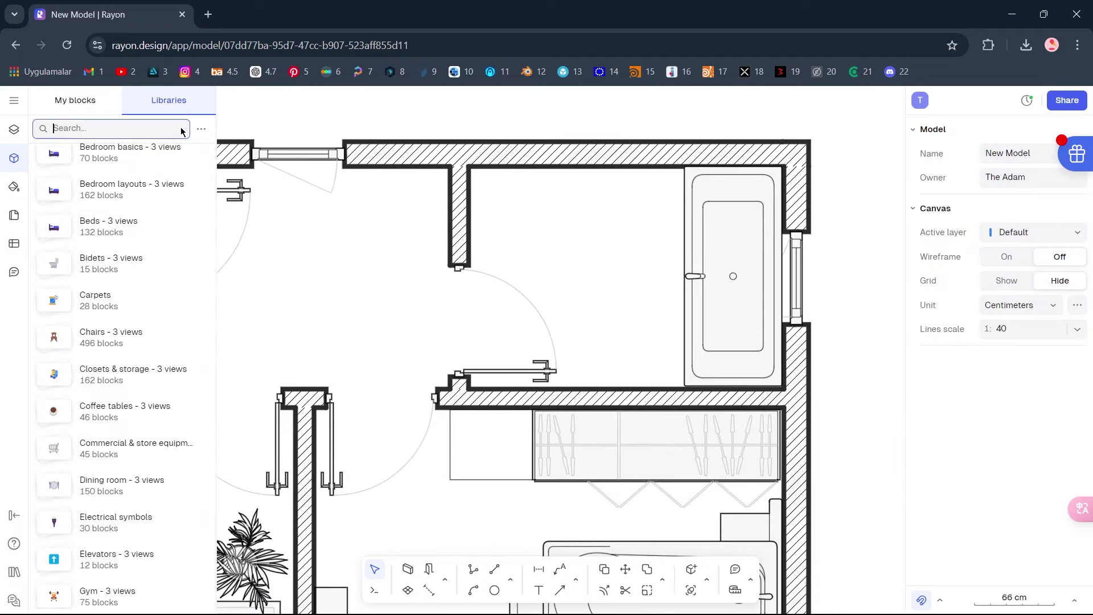
text(toil)
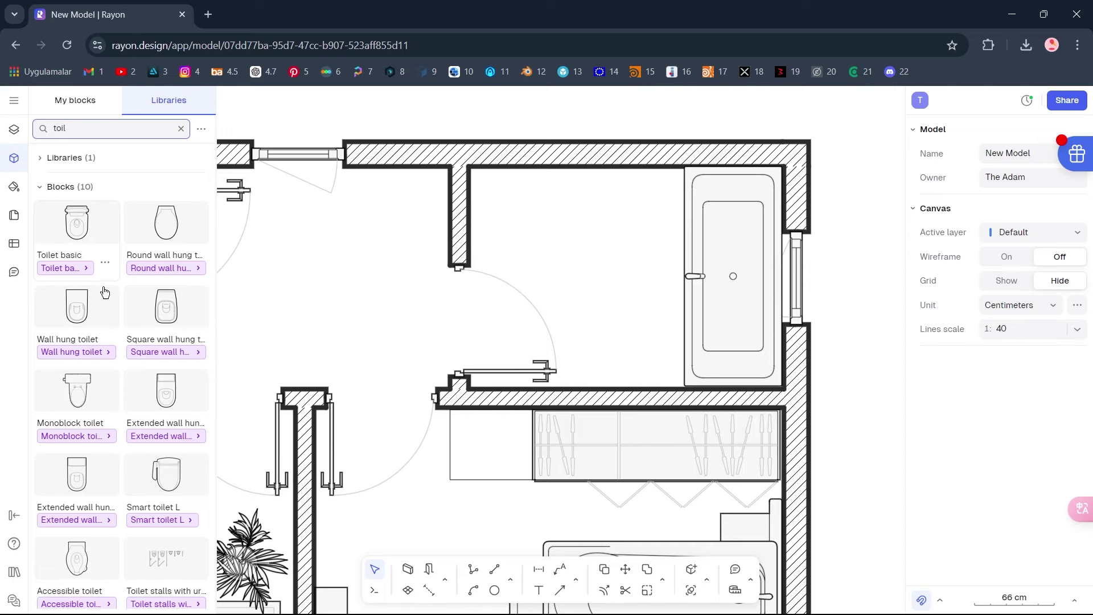
drag(70, 472, 626, 200)
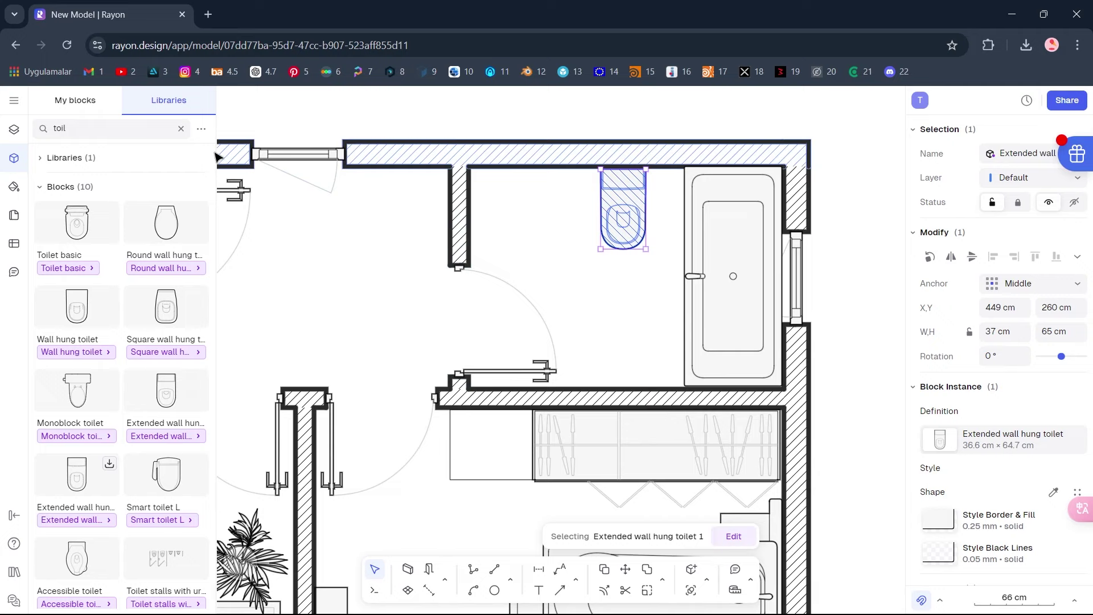
- Put a Rectangular sink L at the bathroom's top-left and move the 67 × 57 cm rectangle into the upper corner
click(180, 129)
text(sink)
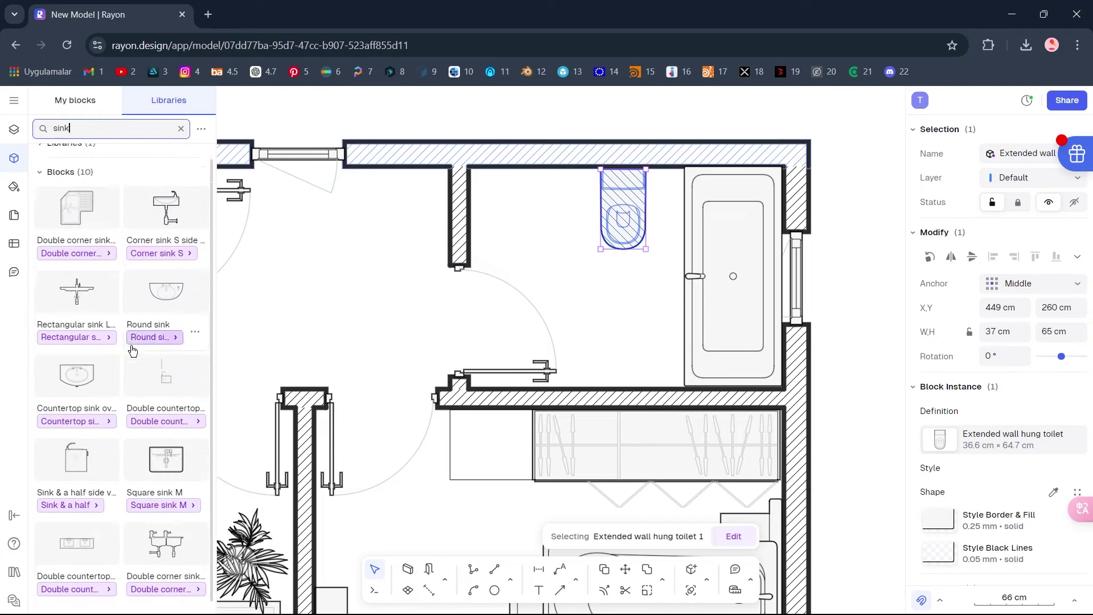
scroll(131, 349, down, 10)
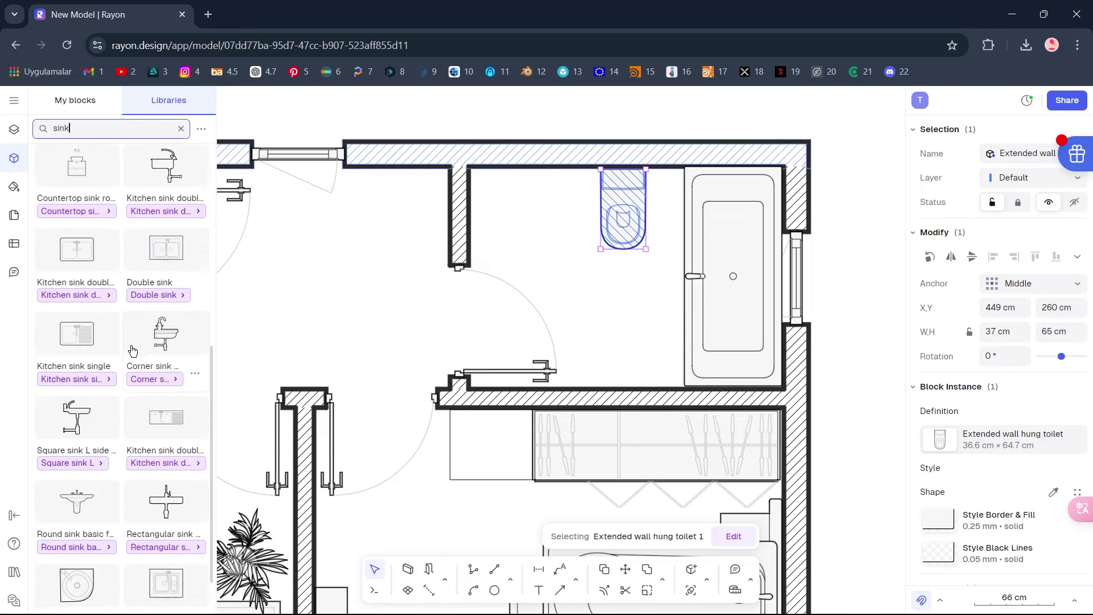
scroll(132, 350, down, 5)
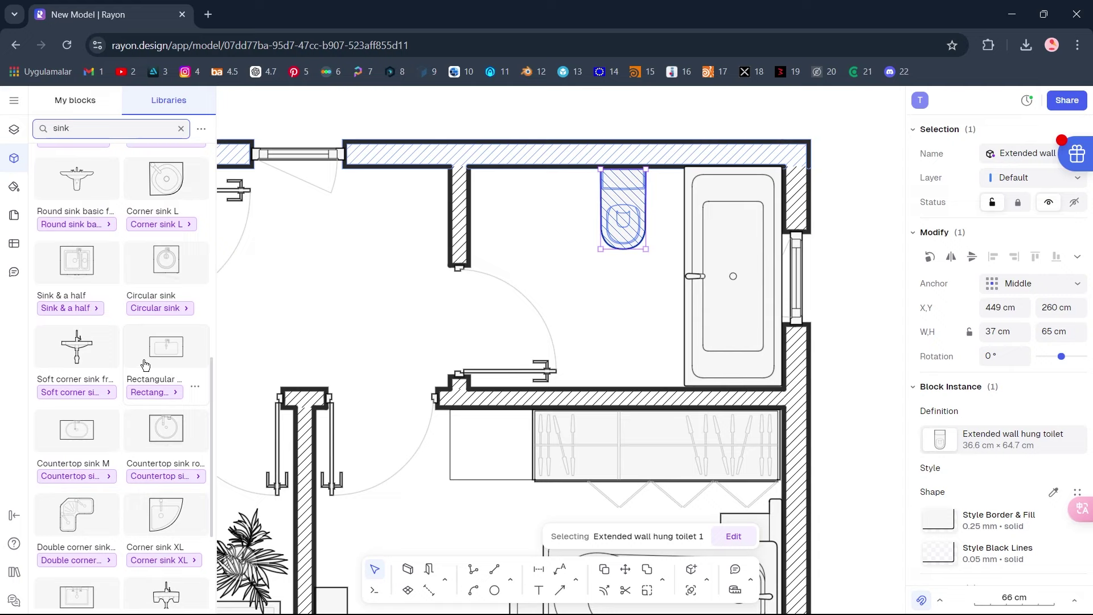
click(154, 351)
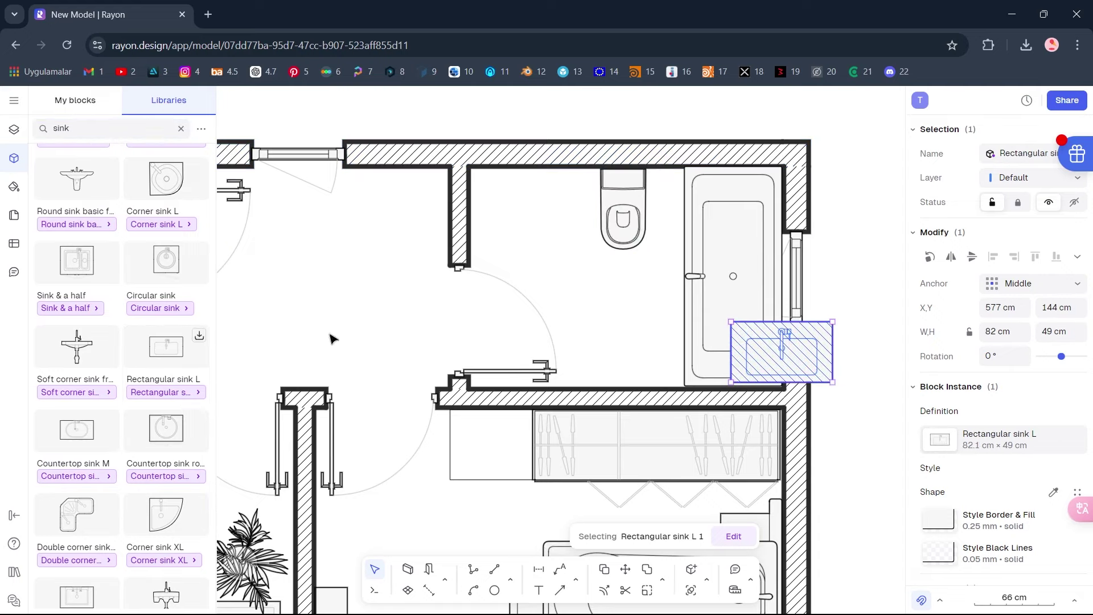
drag(756, 347, 516, 194)
click(610, 302)
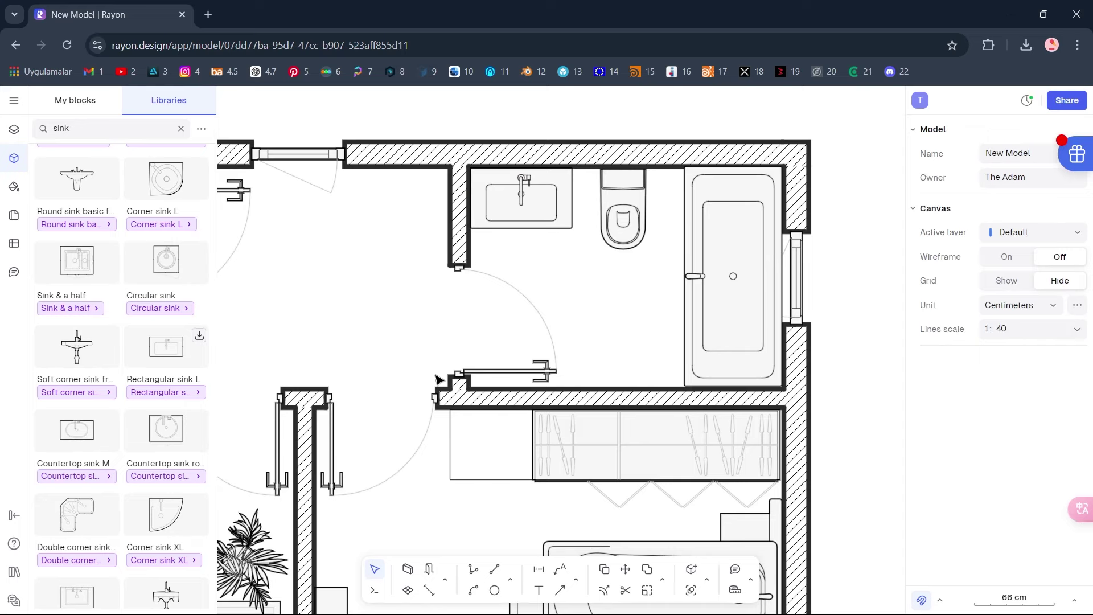
click(453, 435)
drag(452, 435, 347, 203)
- Search 'carpet' and move a 230 × 230 cm Round carpet abstract into the bedroom
click(373, 309)
scroll(608, 333, down, 3)
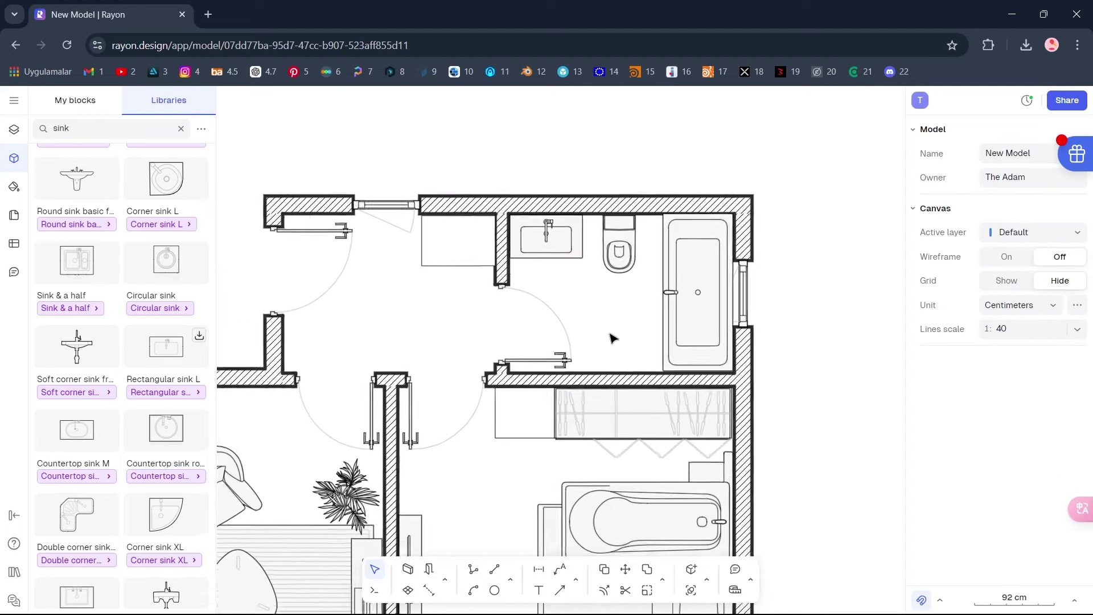
click(181, 128)
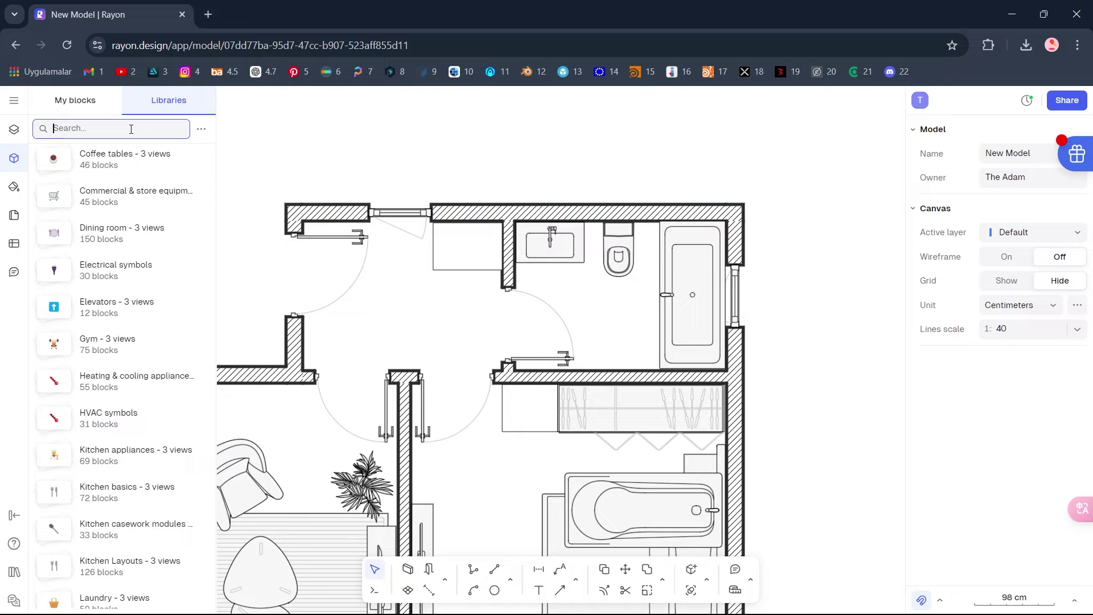
middle_drag(299, 312, 433, 129)
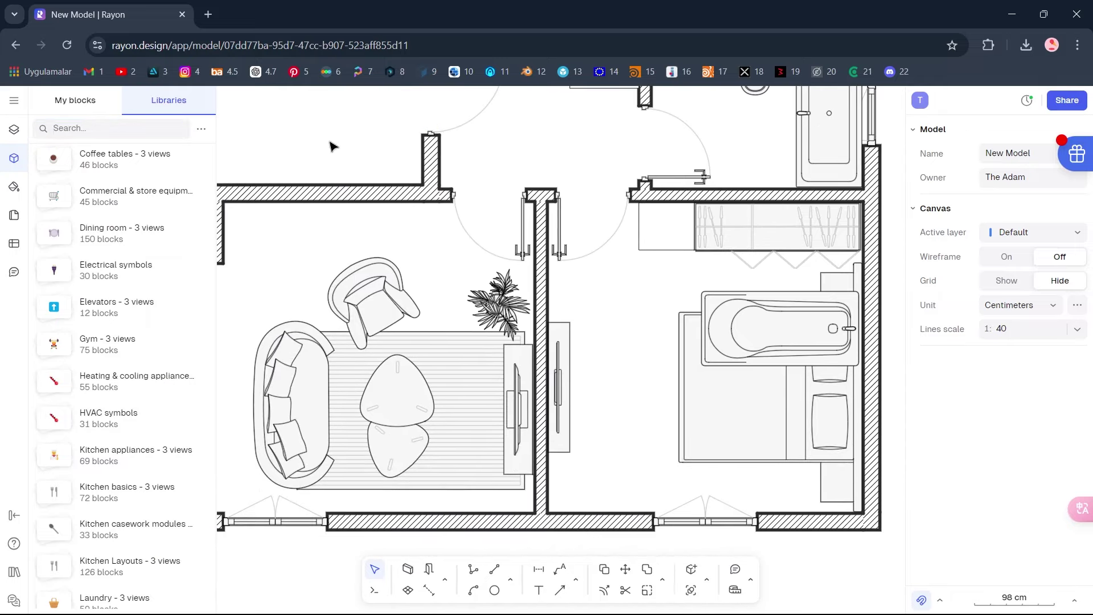
text(carpet)
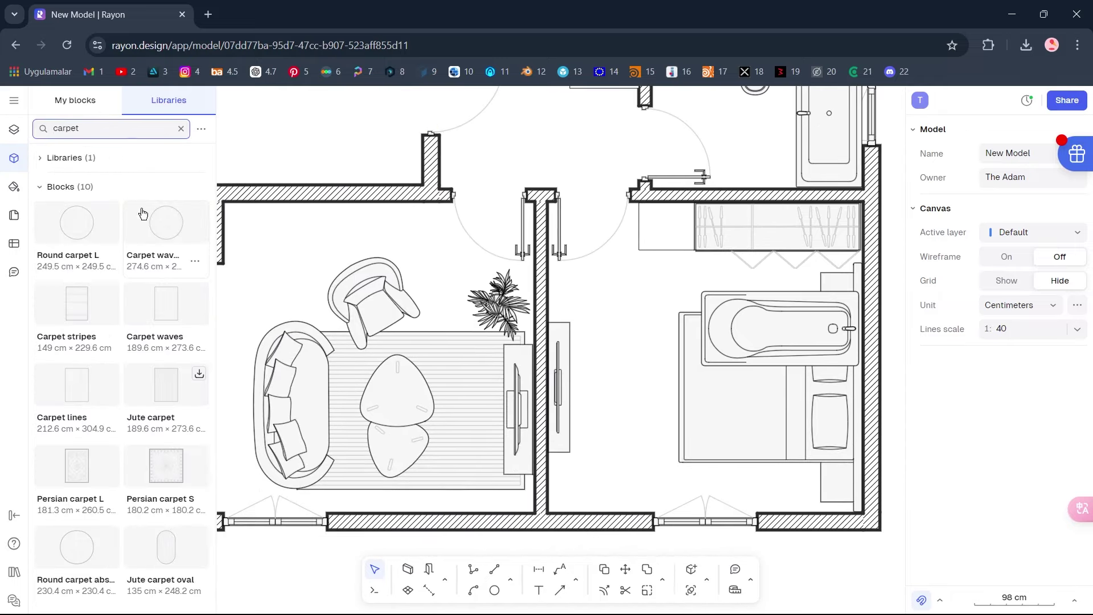
scroll(139, 267, down, 3)
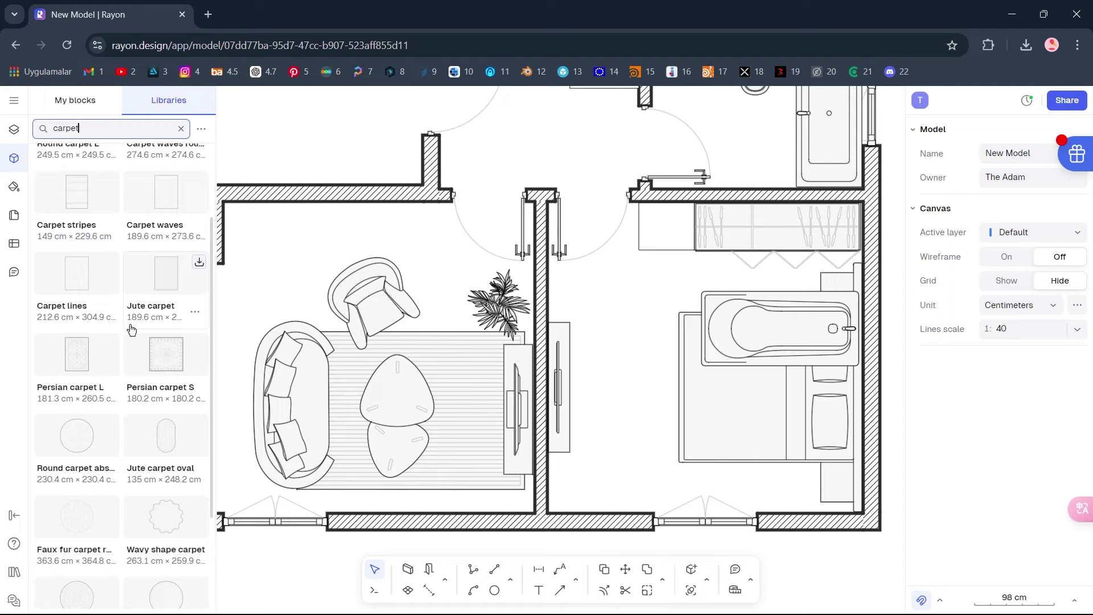
click(84, 435)
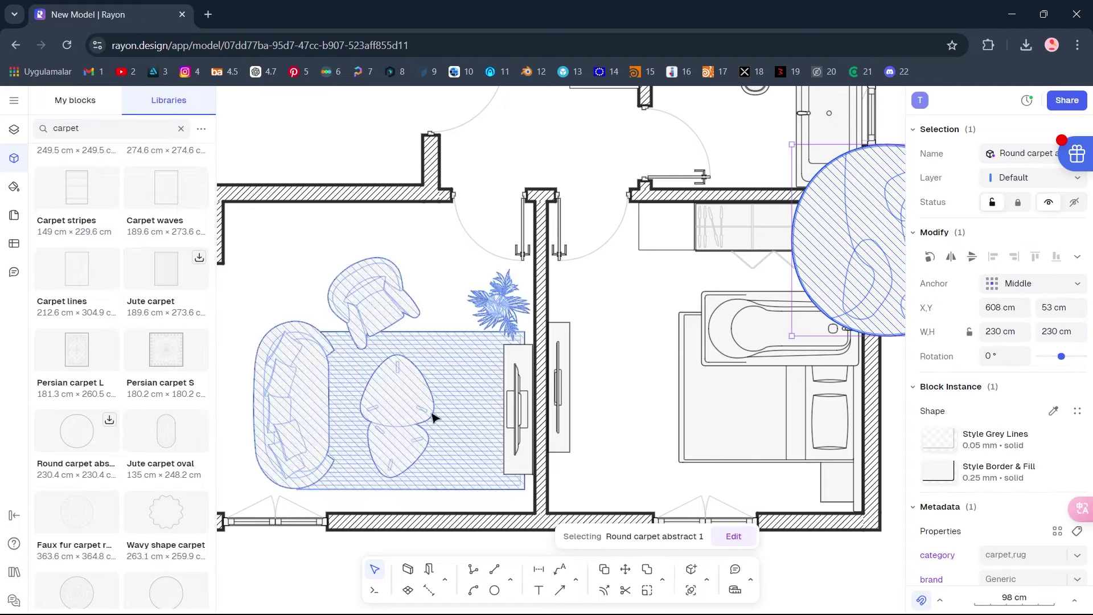
drag(852, 272, 609, 377)
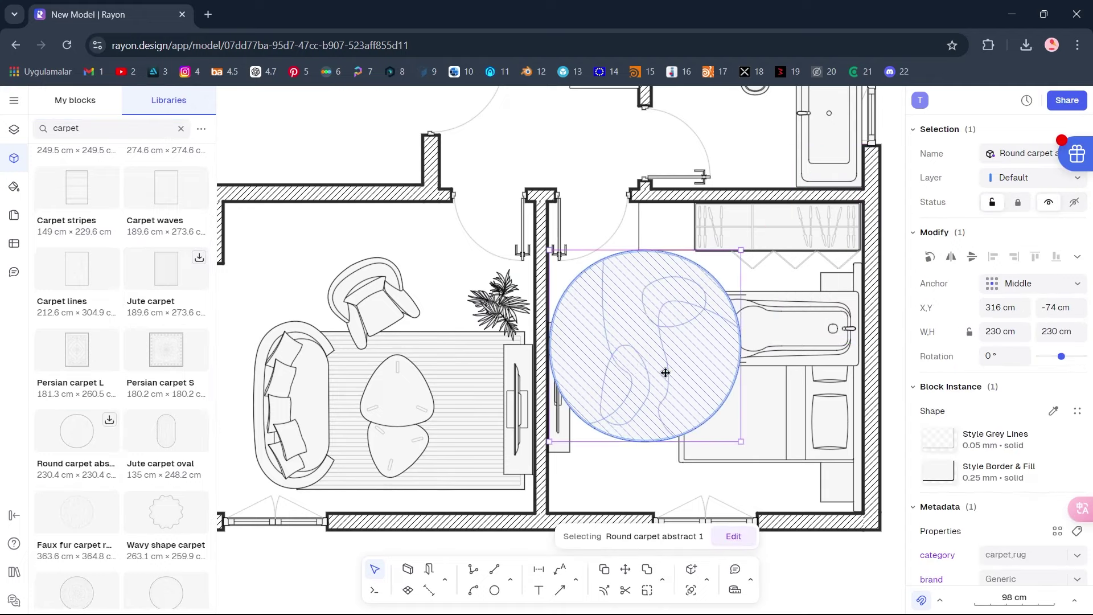
- Delete the leftover bathtub over the bed and shift the carpet against the bed
click(796, 341)
key(Delete)
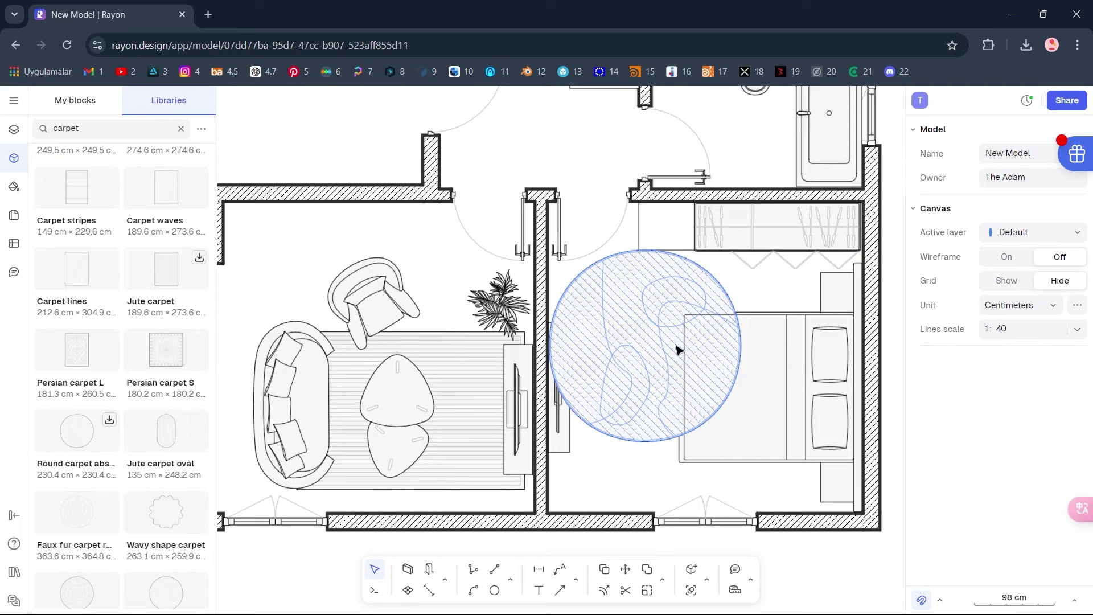
click(630, 342)
drag(622, 320, 650, 328)
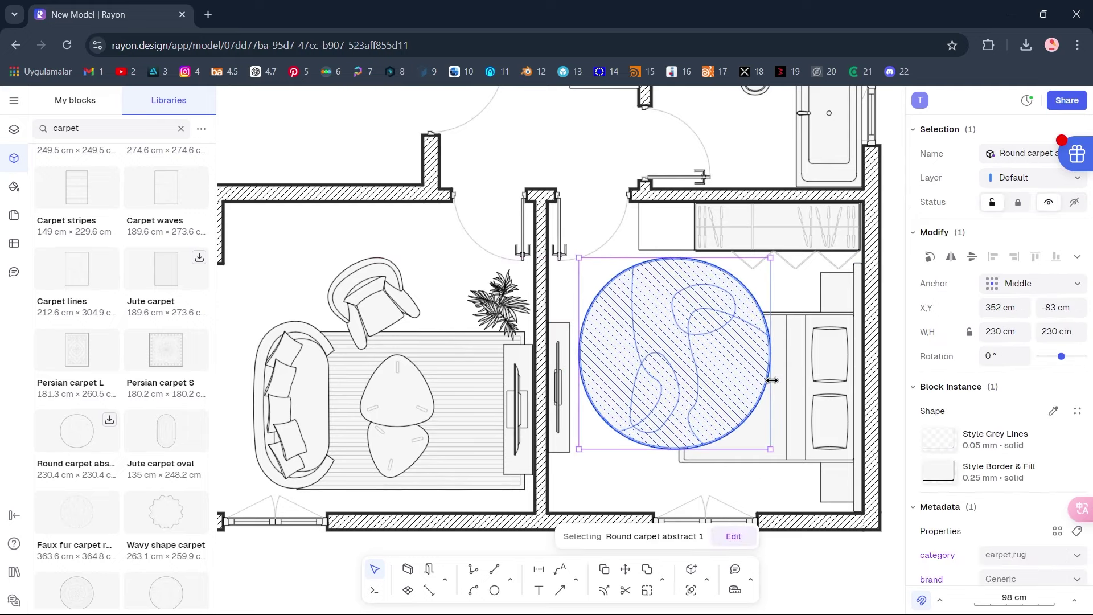
- Bring the double bed to the front of the layer over the carpet
click(794, 397)
right_click(795, 398)
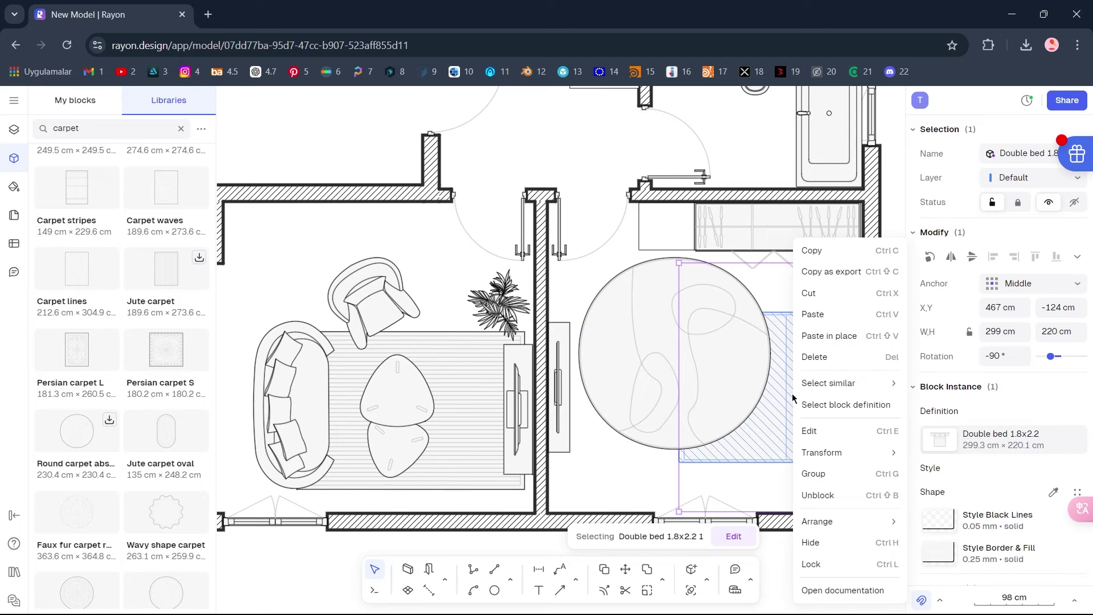
mouse_move(818, 524)
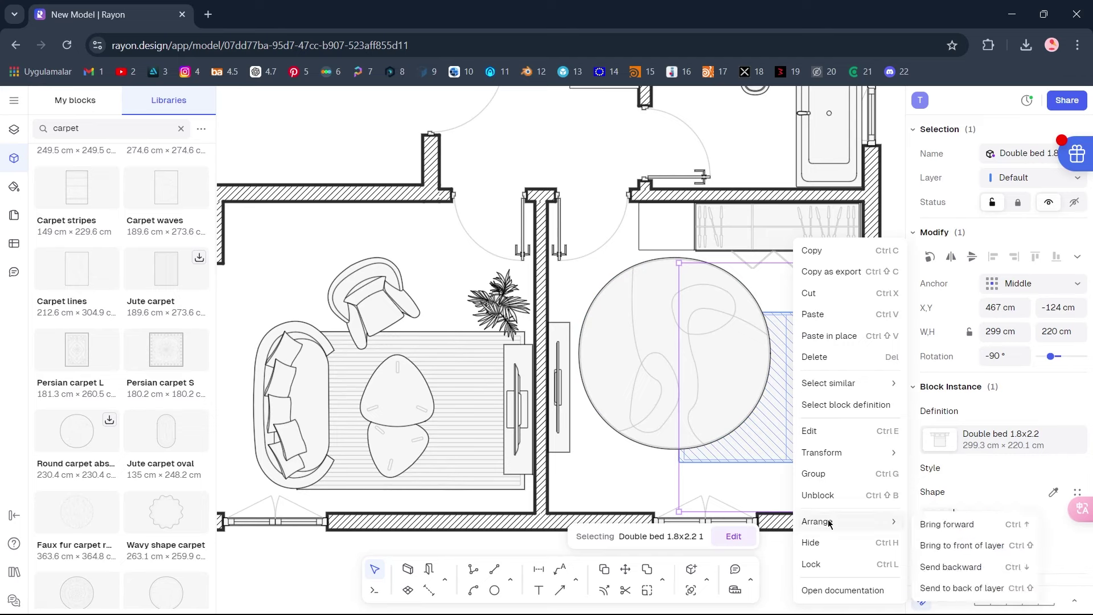
click(1012, 550)
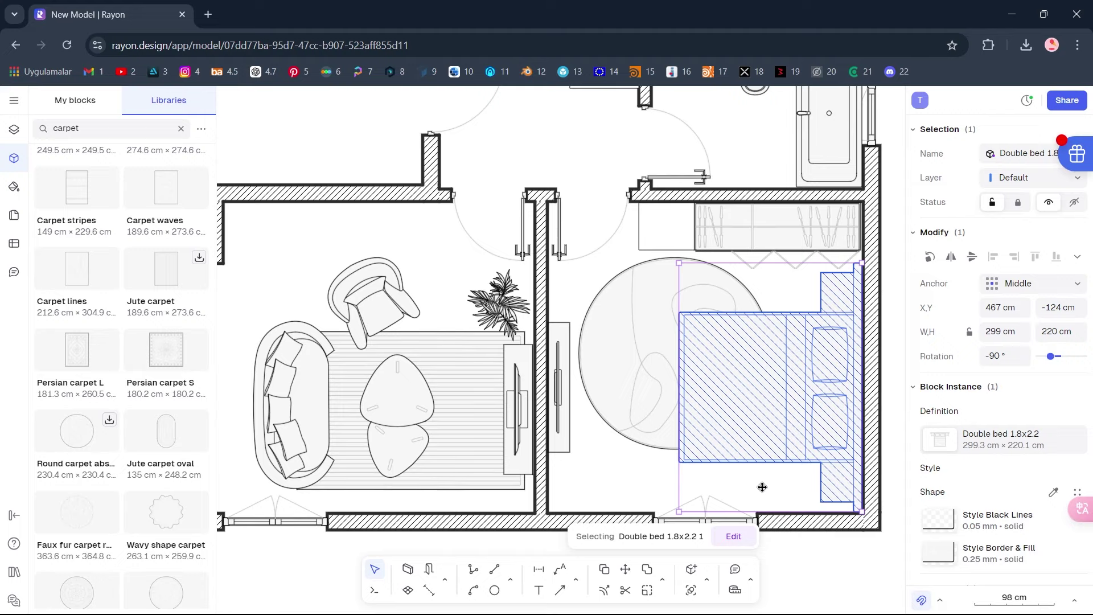
- Add a Carpet abstract to the dining area, rotated 90° and sized 184 × 263 cm against the left wall
click(592, 482)
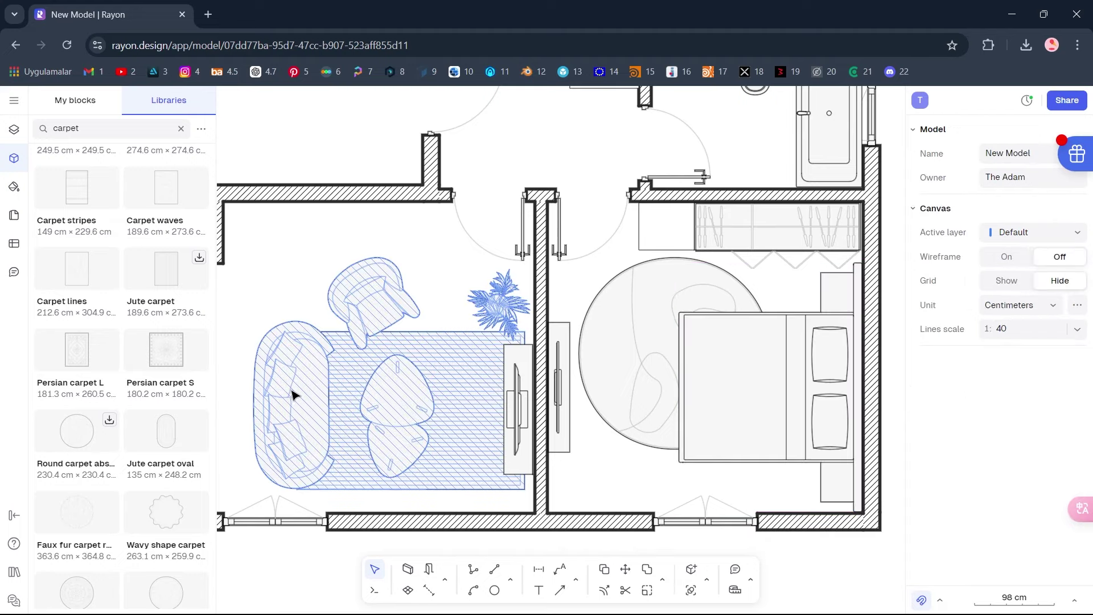
middle_drag(292, 390, 602, 354)
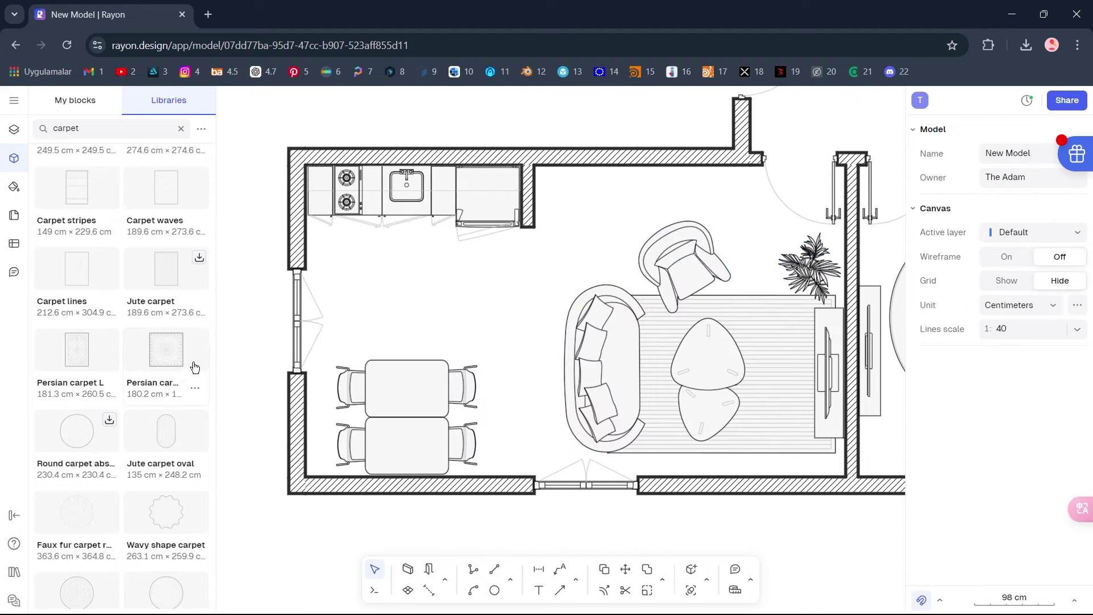
scroll(194, 367, down, 4)
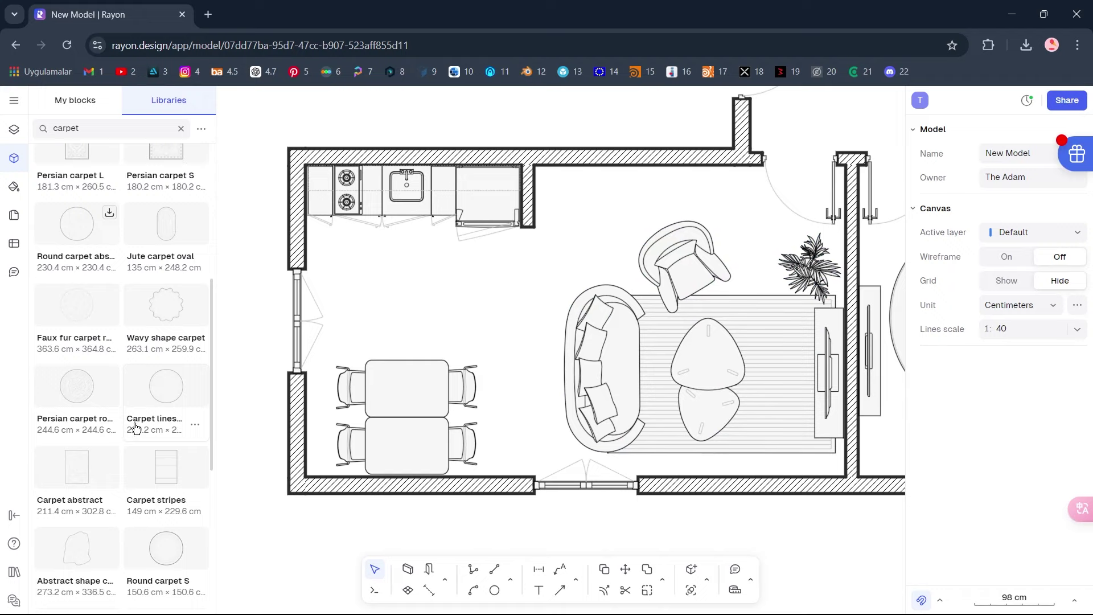
click(89, 462)
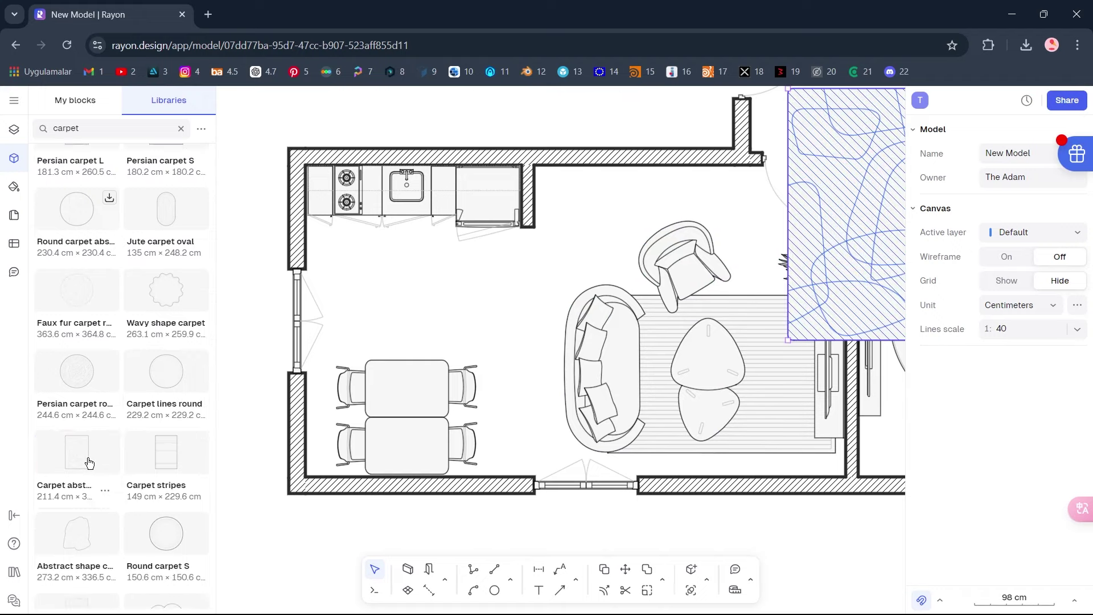
drag(849, 236, 452, 340)
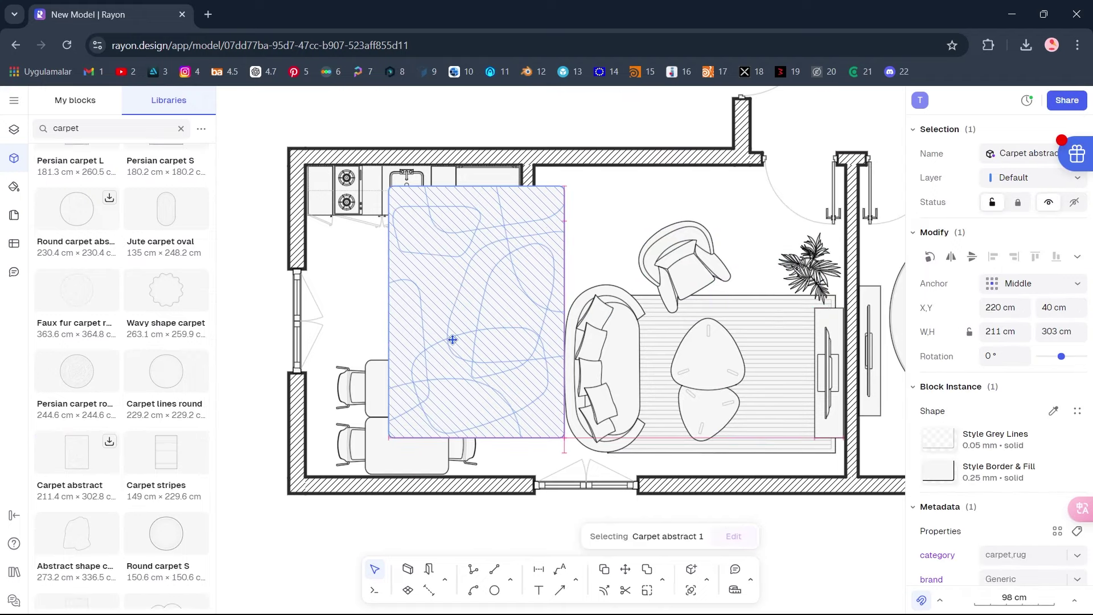
drag(564, 186, 507, 268)
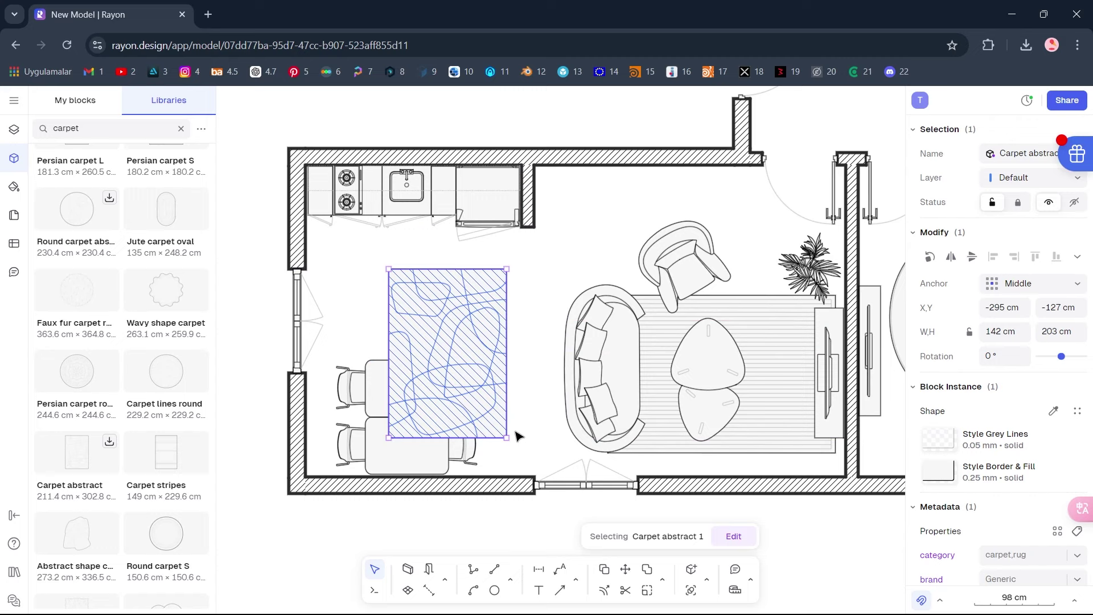
key(r)
drag(442, 357, 394, 417)
drag(483, 352, 530, 320)
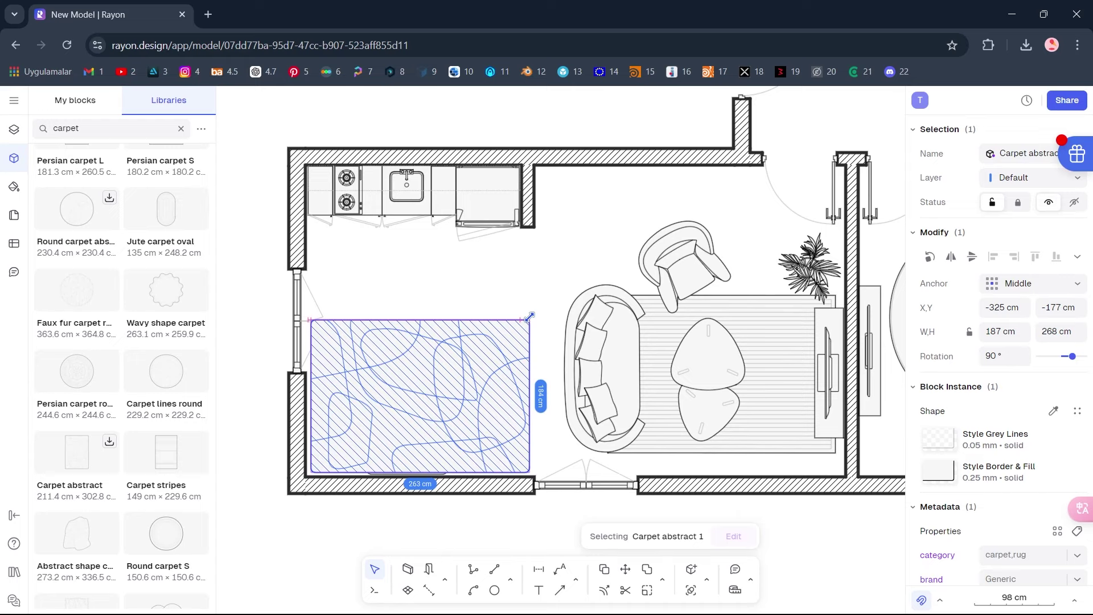
- Send the carpet to the back of the layer beneath the dining furniture
right_click(460, 373)
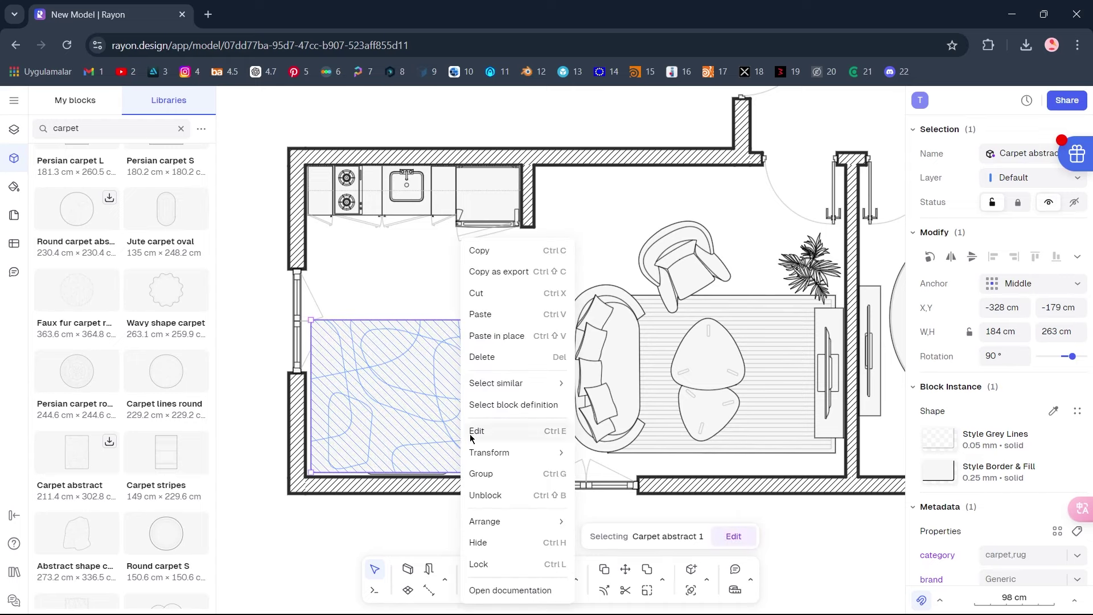
mouse_move(481, 522)
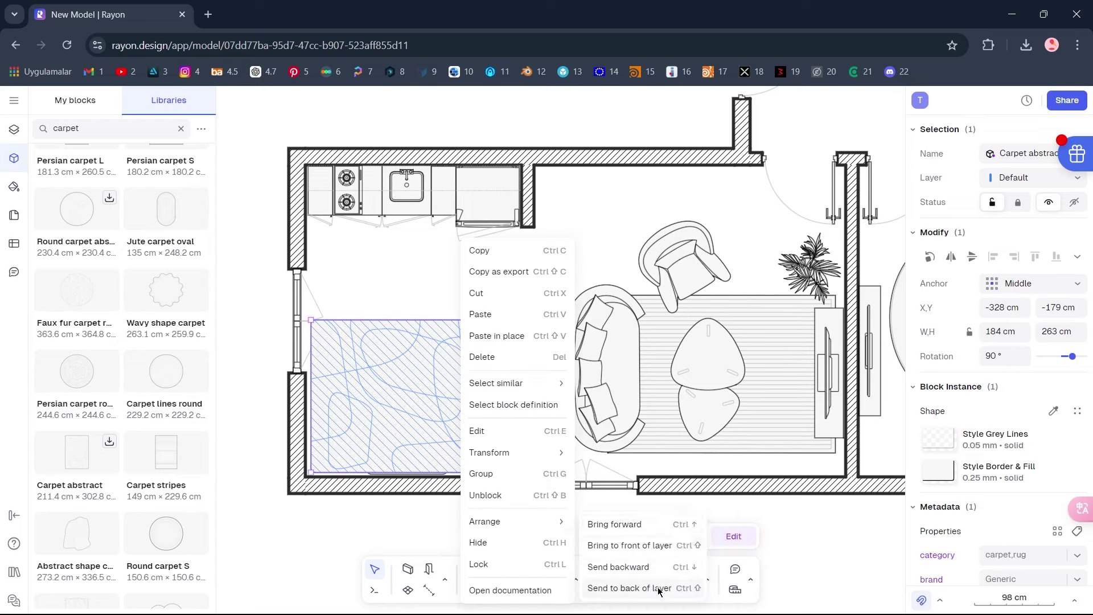
click(629, 588)
click(523, 534)
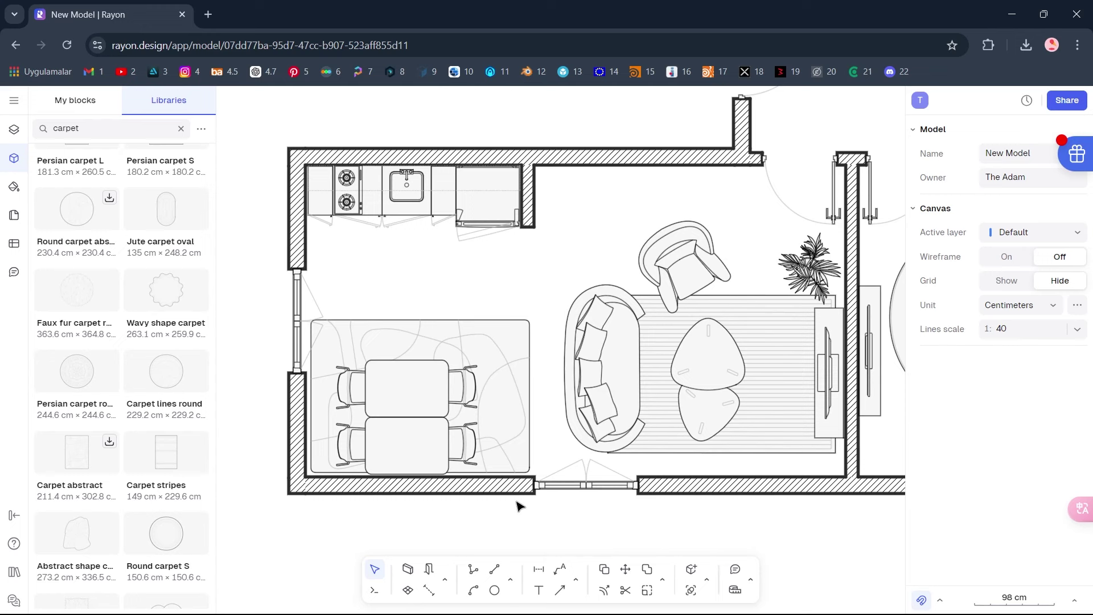
- Darken the left casement window's Style Grey Lines stroke from BCBCBC to 656565
click(305, 302)
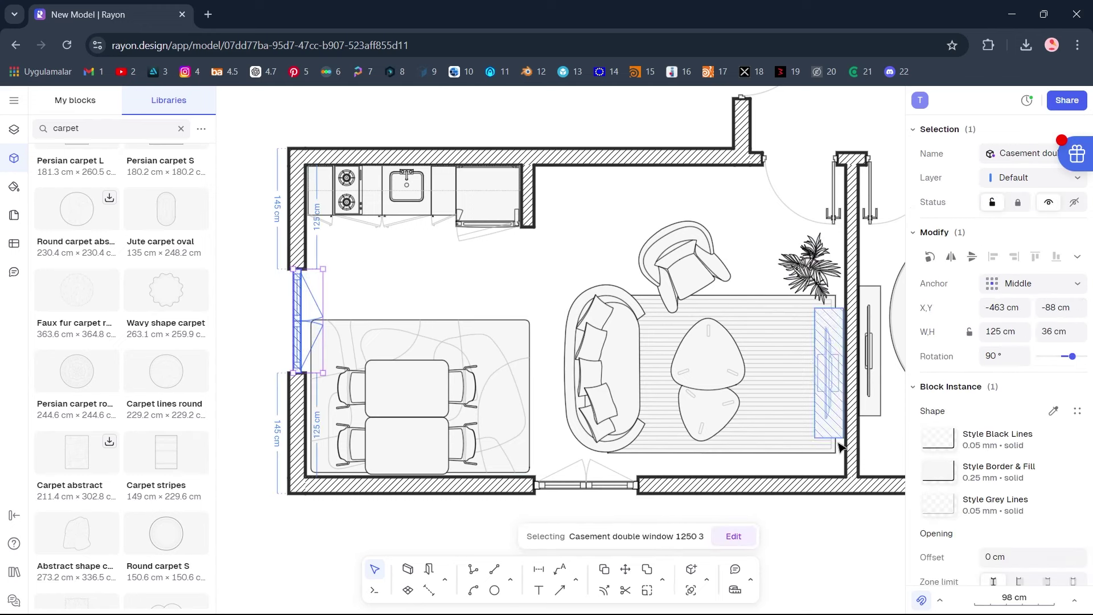
click(1072, 506)
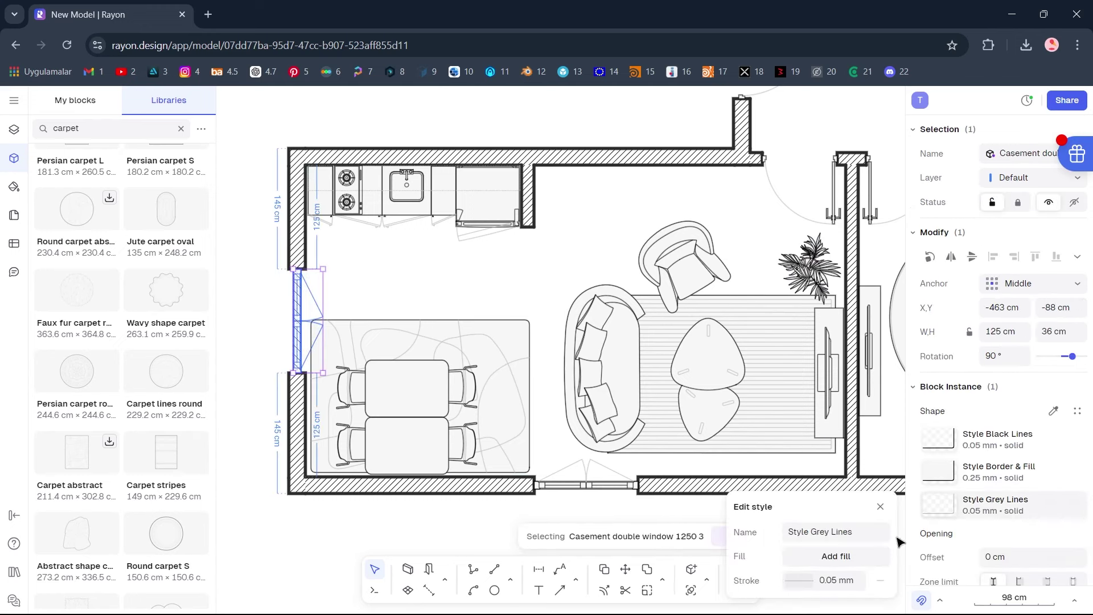
click(799, 581)
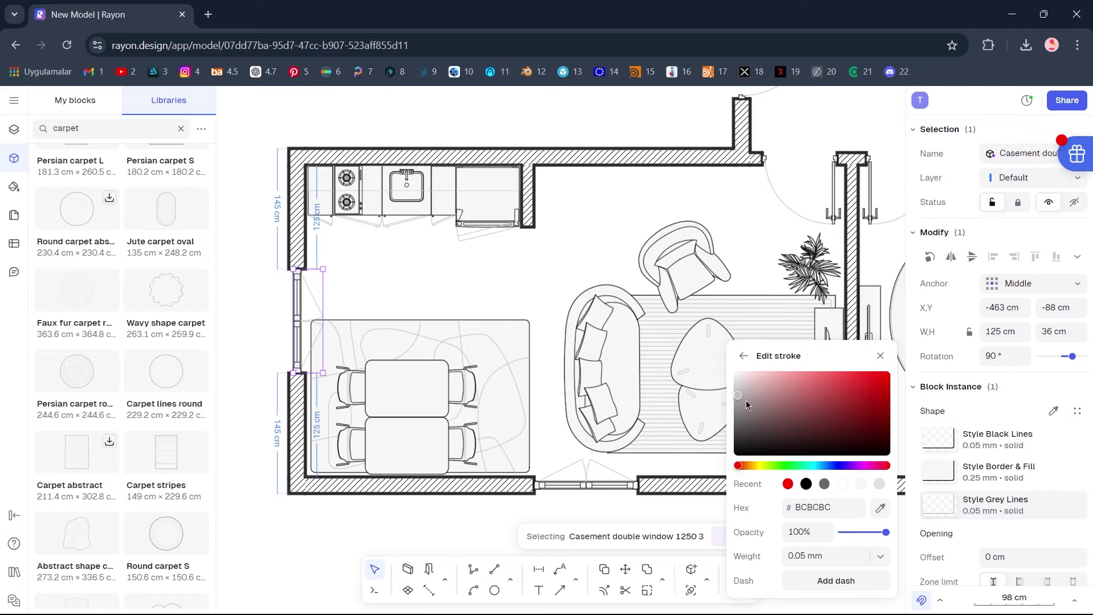
drag(729, 415, 729, 418)
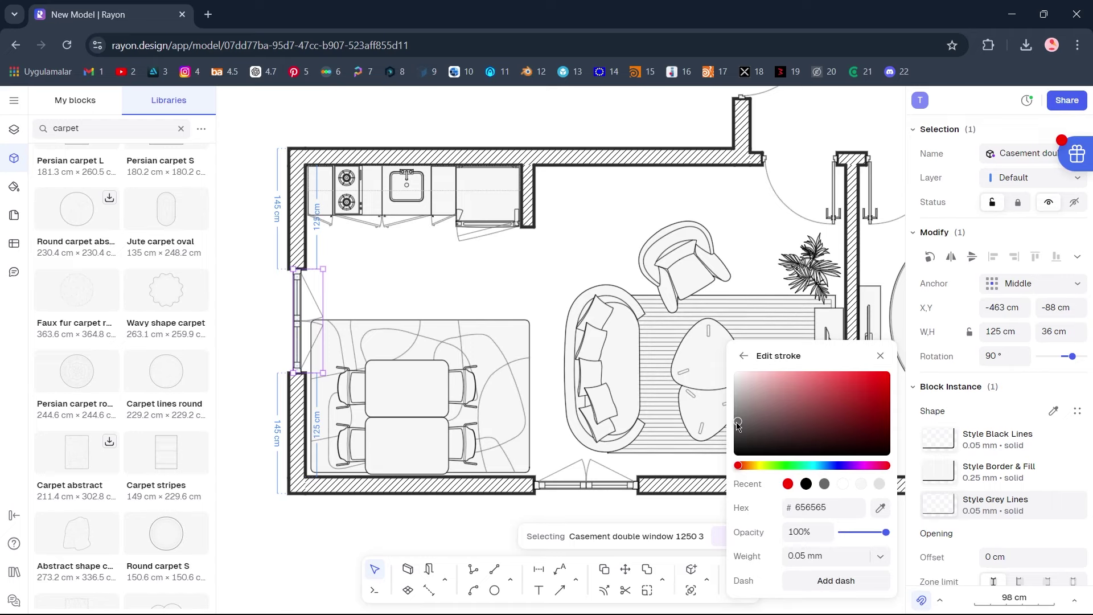
- Seat a Person sitting with a laptop on the sofa, turned toward the table
click(540, 290)
scroll(570, 307, right, 10)
scroll(569, 307, up, 3)
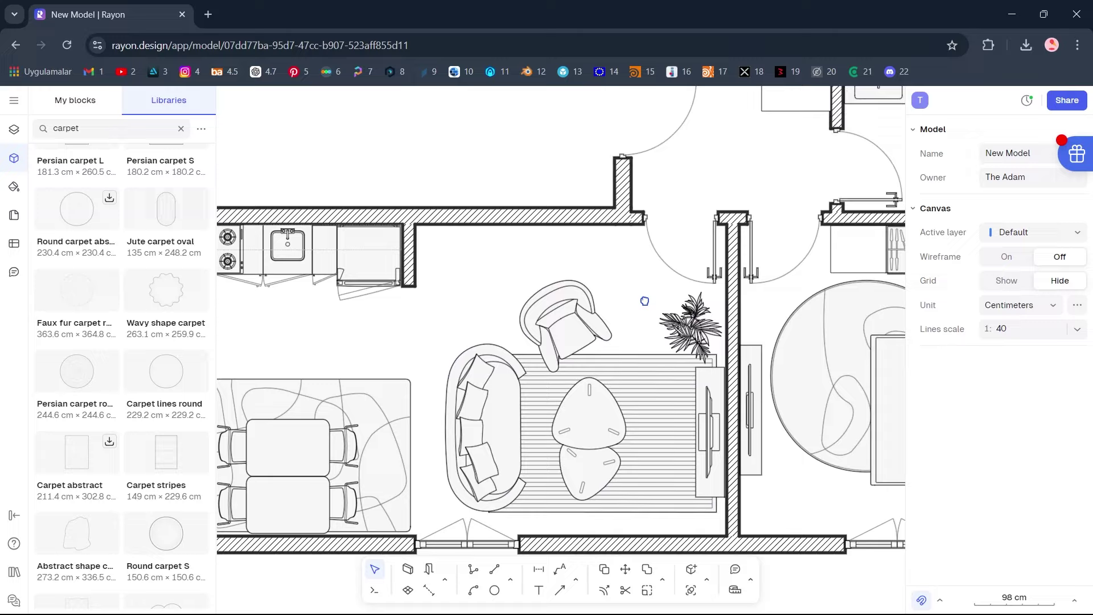
middle_drag(454, 329, 635, 231)
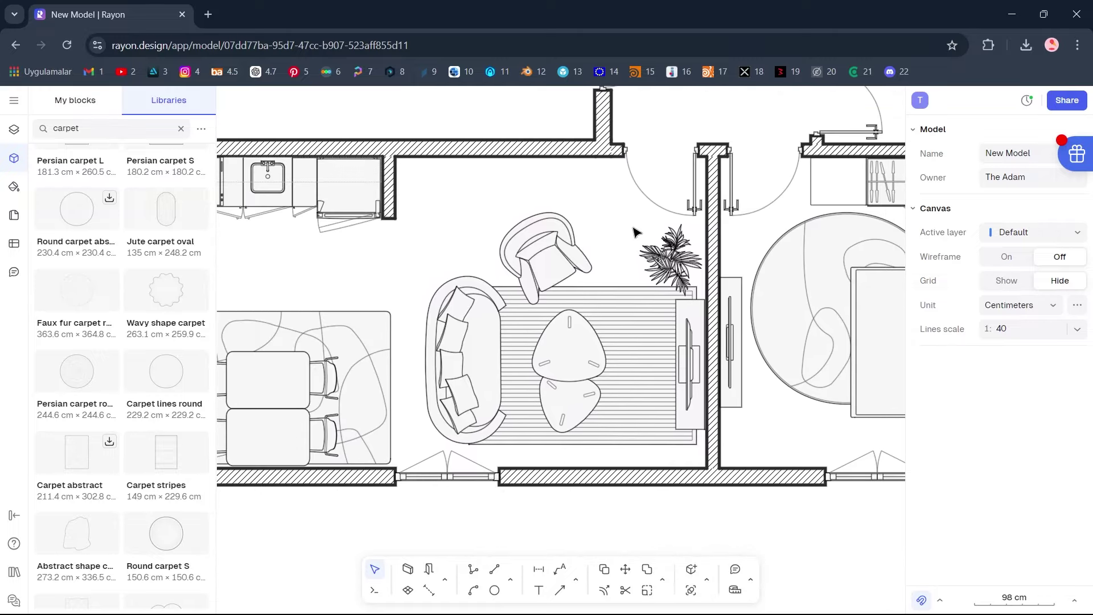
click(181, 128)
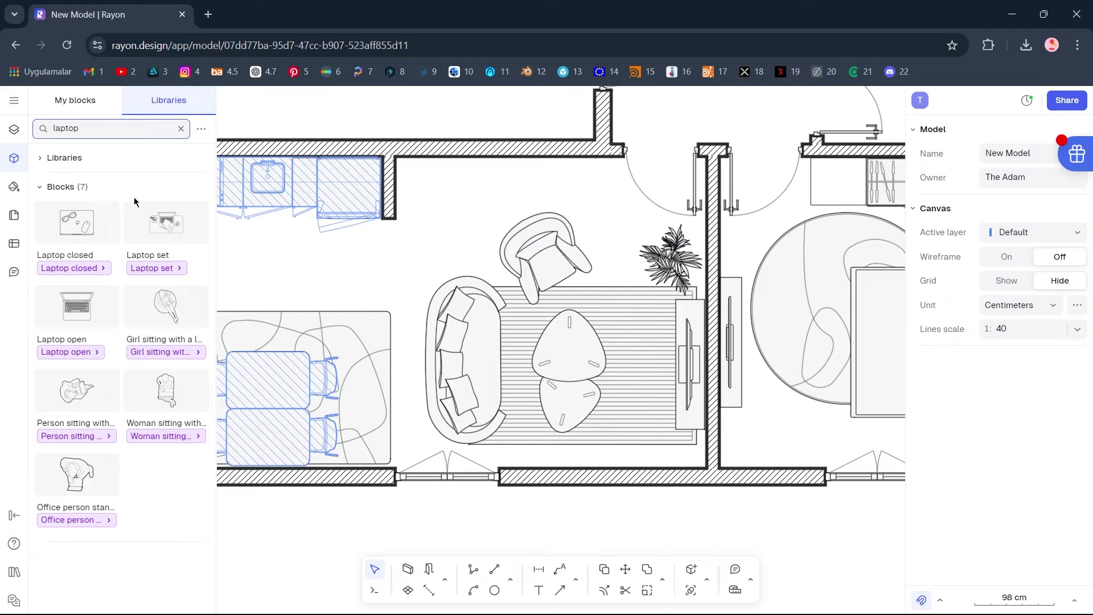
drag(76, 389, 492, 354)
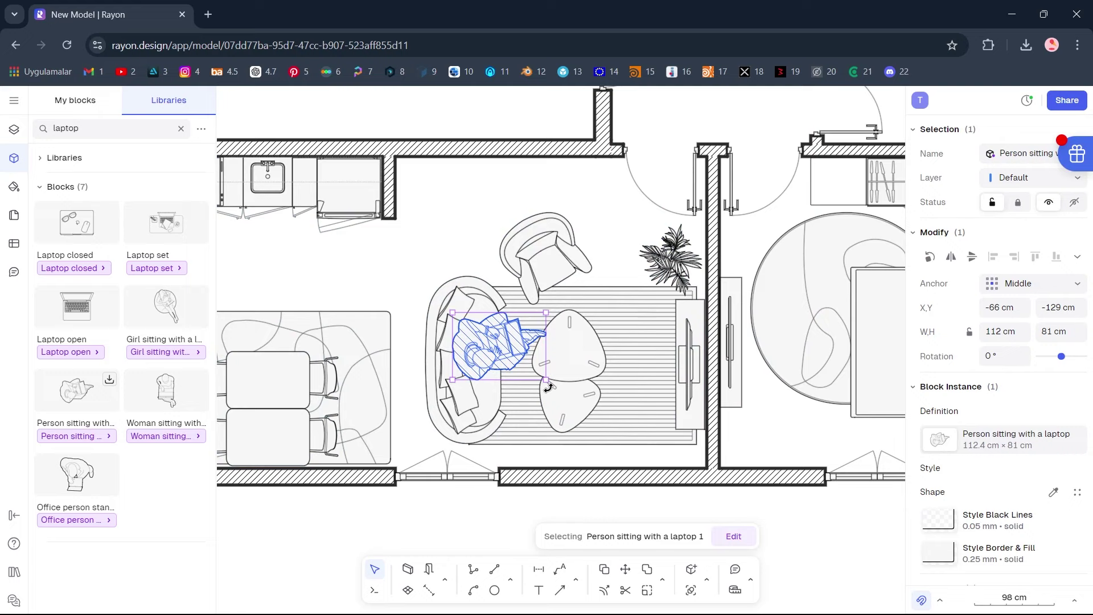
drag(548, 387, 557, 375)
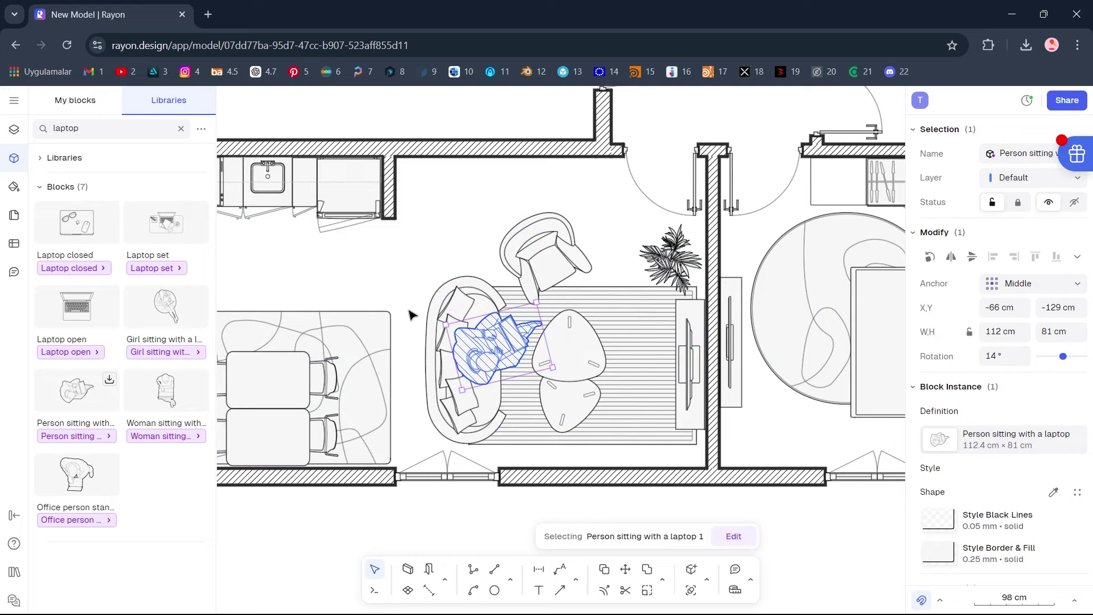
- Place a Woman sitting with a laptop in the armchair by the rug, angled 37.4°
click(163, 390)
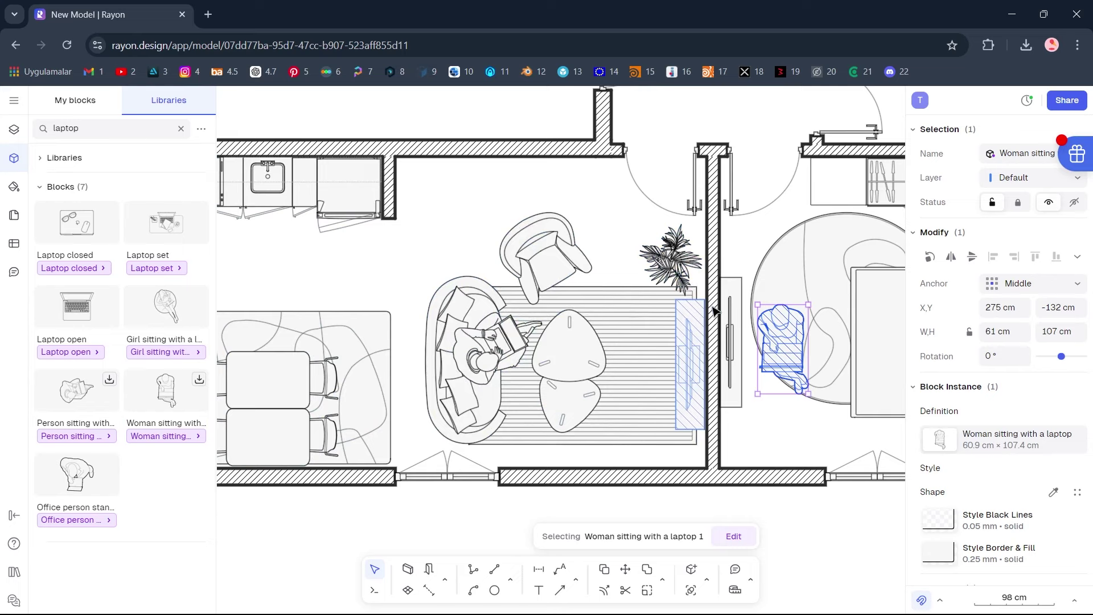
drag(782, 336, 551, 270)
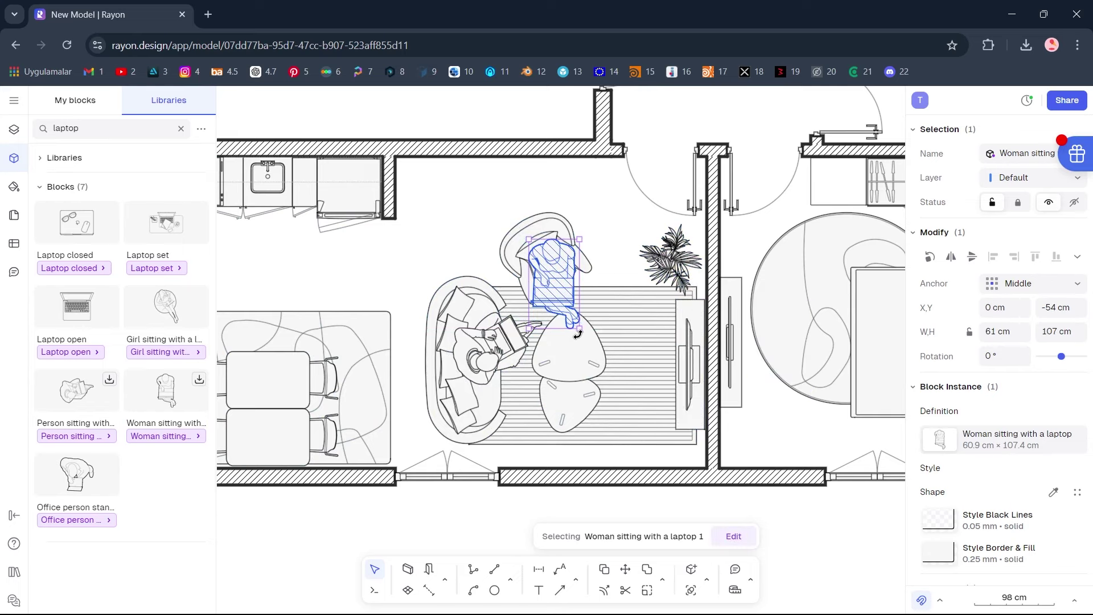
drag(578, 337, 560, 297)
click(446, 265)
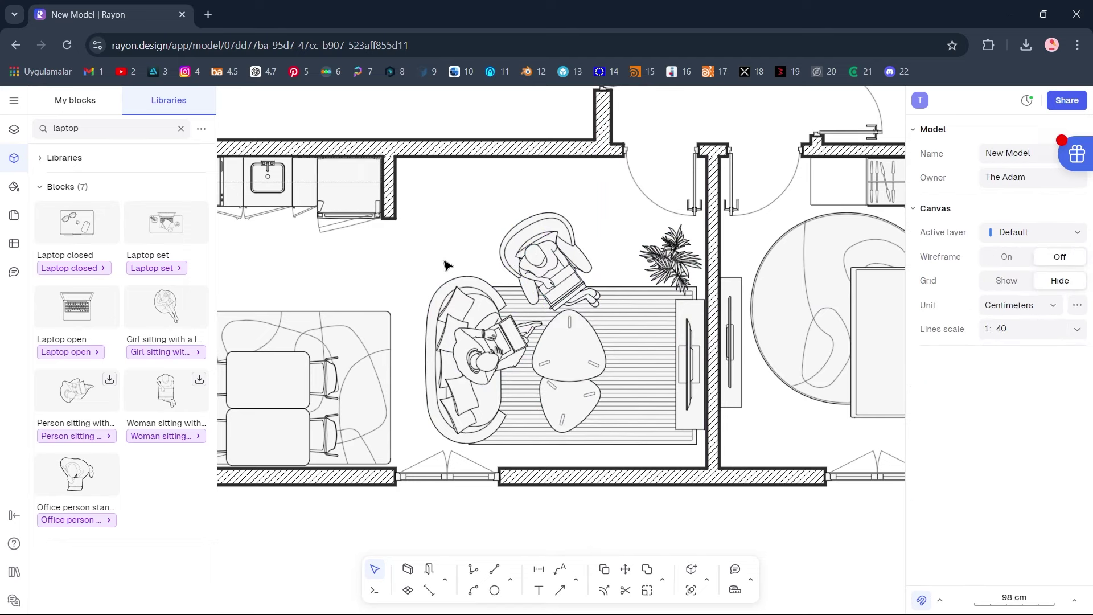
- Search 'do' and lay a Dog sleeping block on the striped rug
click(181, 129)
text(dog)
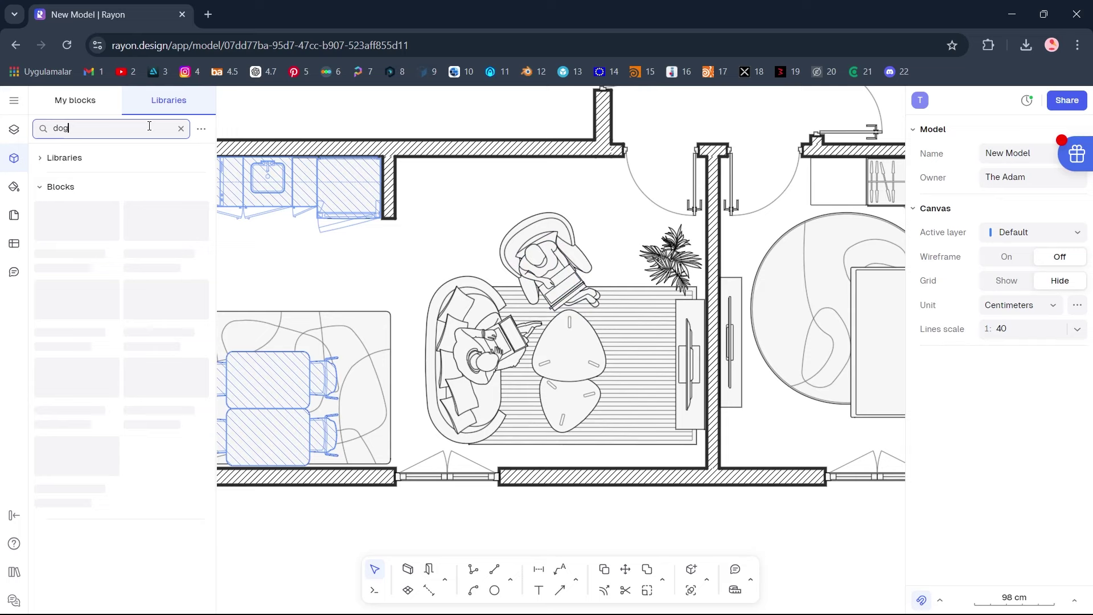
click(83, 228)
click(777, 350)
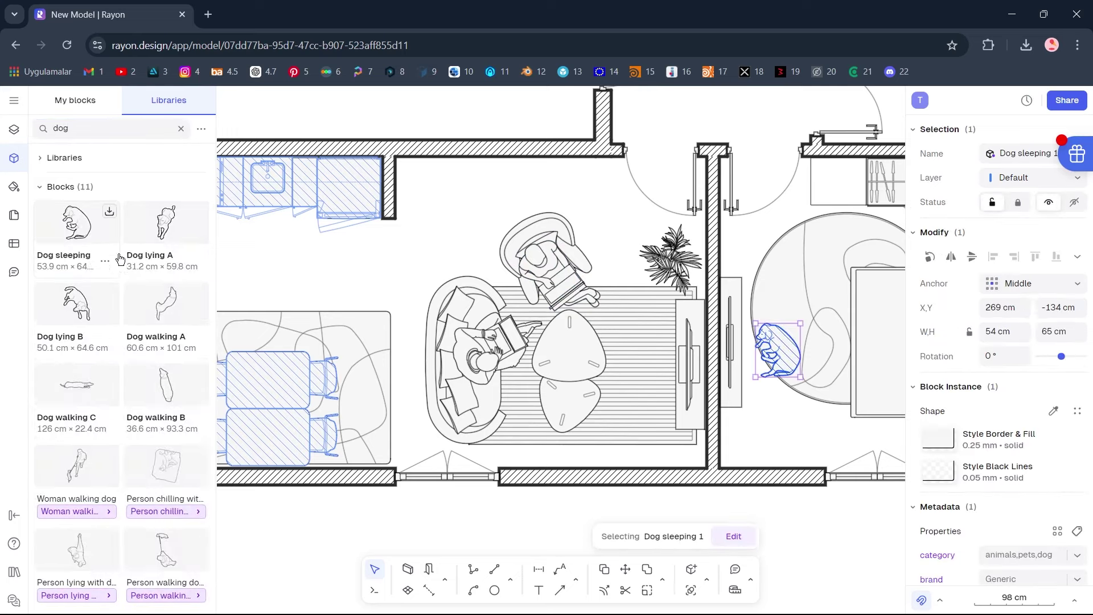
drag(784, 350, 647, 331)
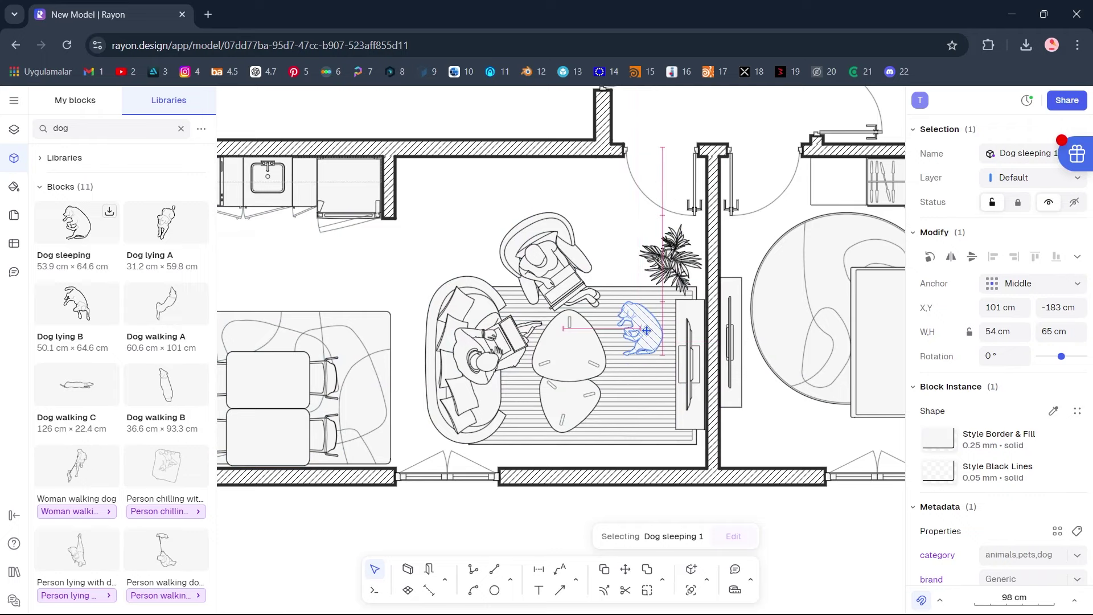
- Within the sofa group, move the palm to the rug's lower-right corner, turned 178.1° and shrunk
click(669, 259)
double_click(672, 258)
drag(666, 251, 649, 437)
drag(611, 407, 623, 415)
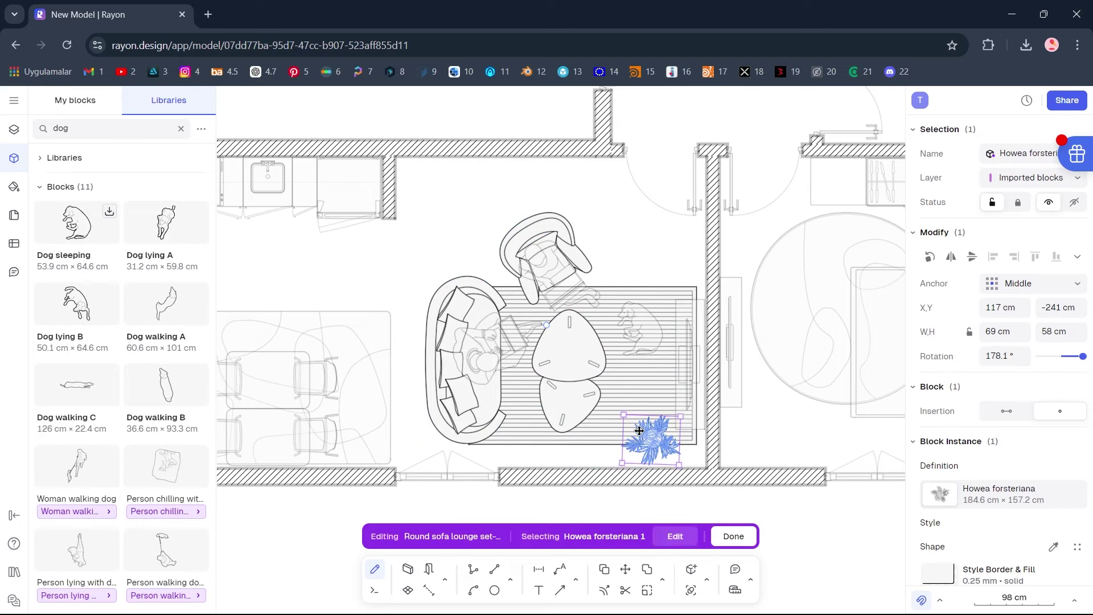
click(605, 459)
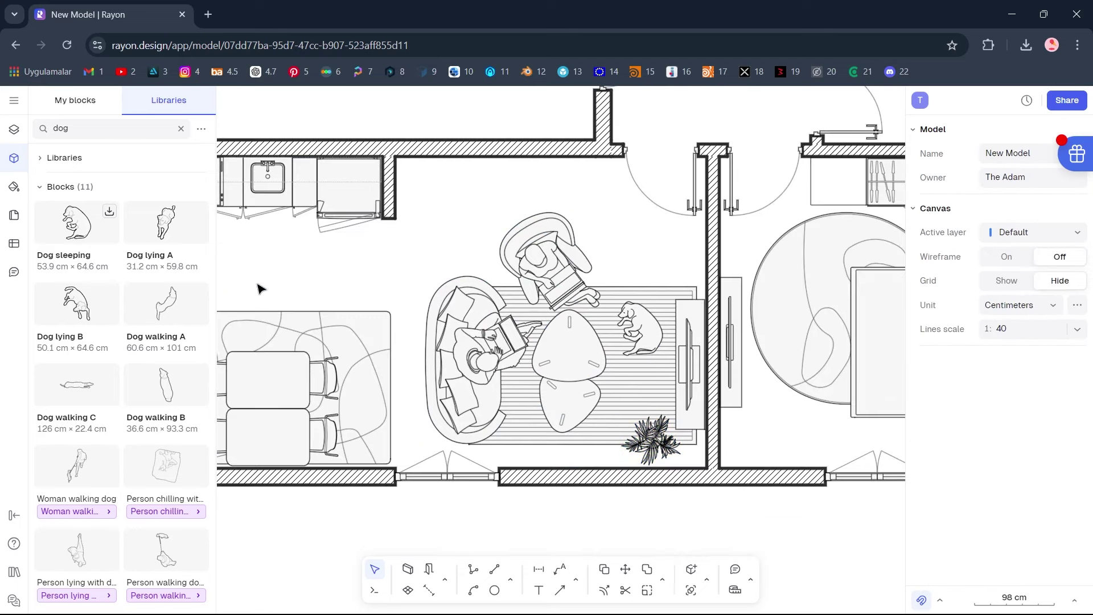
- From the Accessories - 3 views library, place a pair of sandals beside the bathroom wall
click(181, 129)
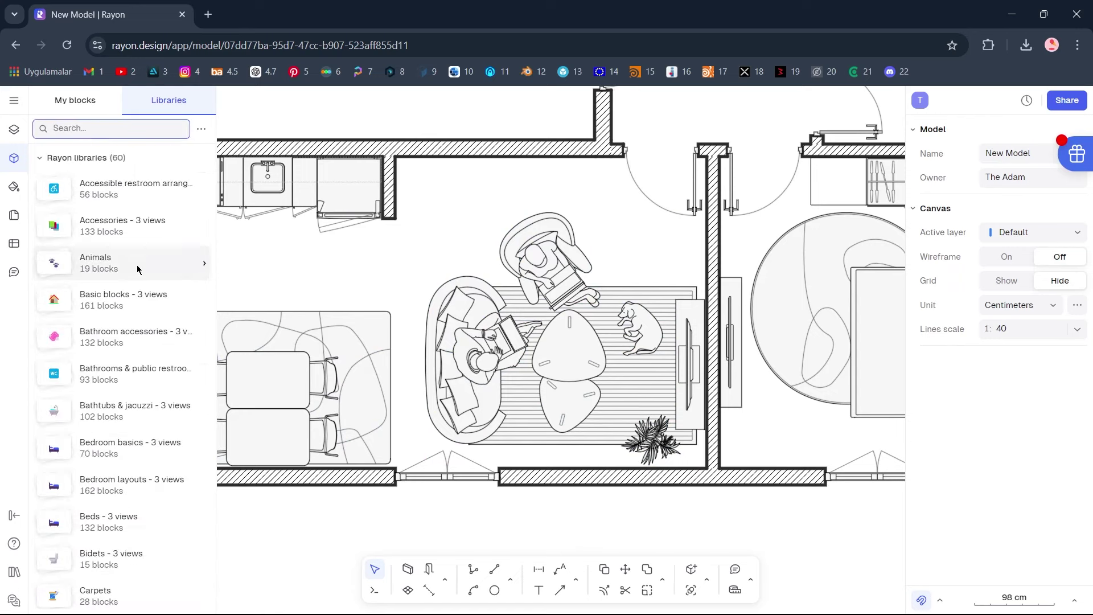
click(141, 230)
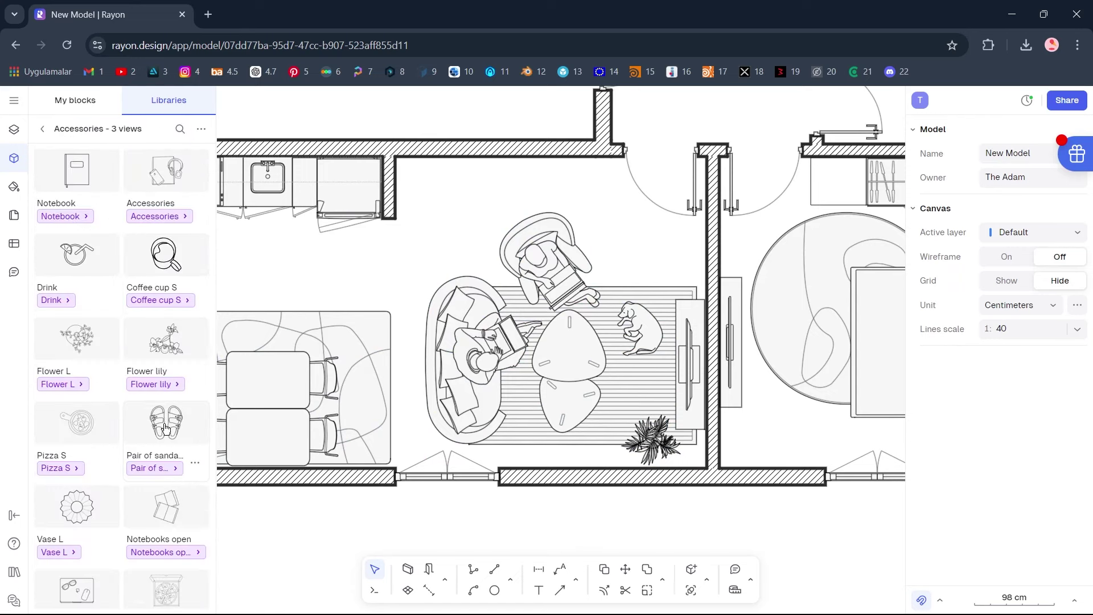
drag(168, 426, 664, 256)
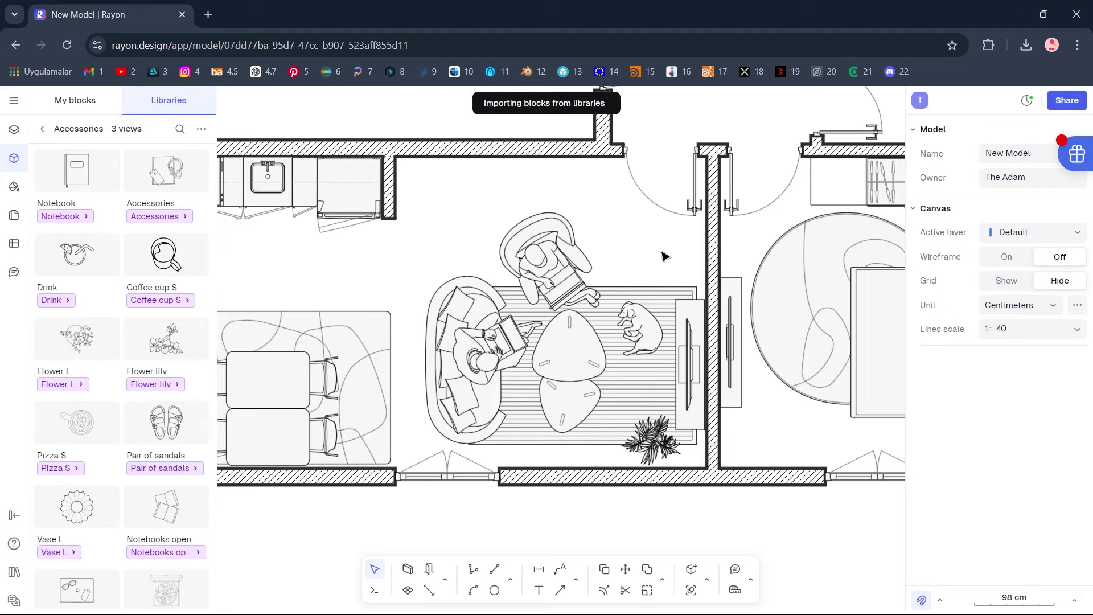
middle_drag(692, 248, 557, 362)
drag(526, 362, 704, 164)
click(649, 209)
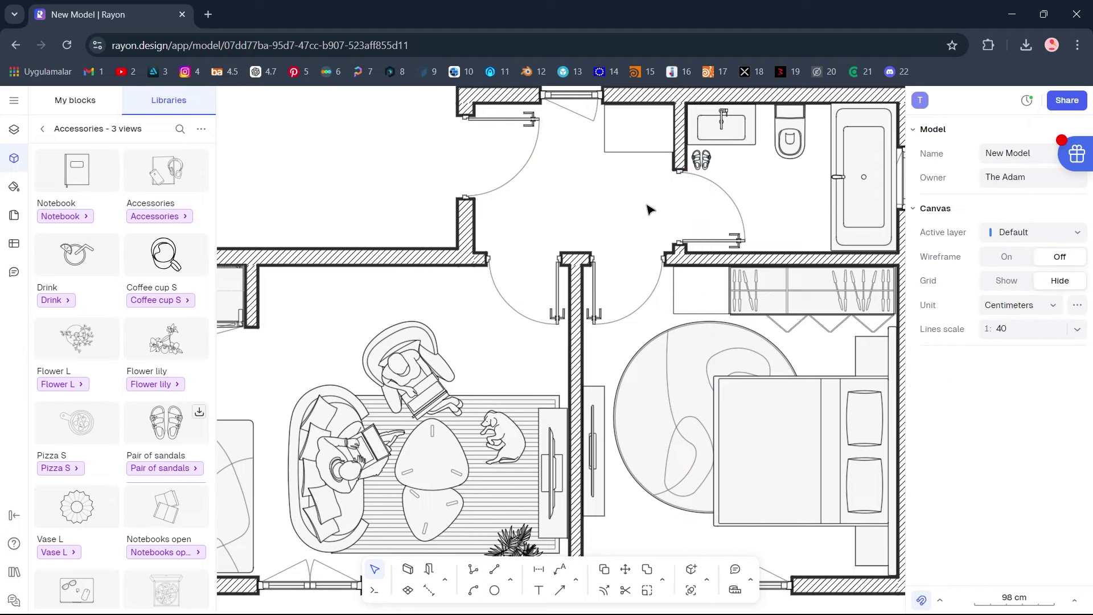
- Place a flower on the small table and a Laptop set on the bed, turned 67.8°
middle_drag(309, 363, 354, 298)
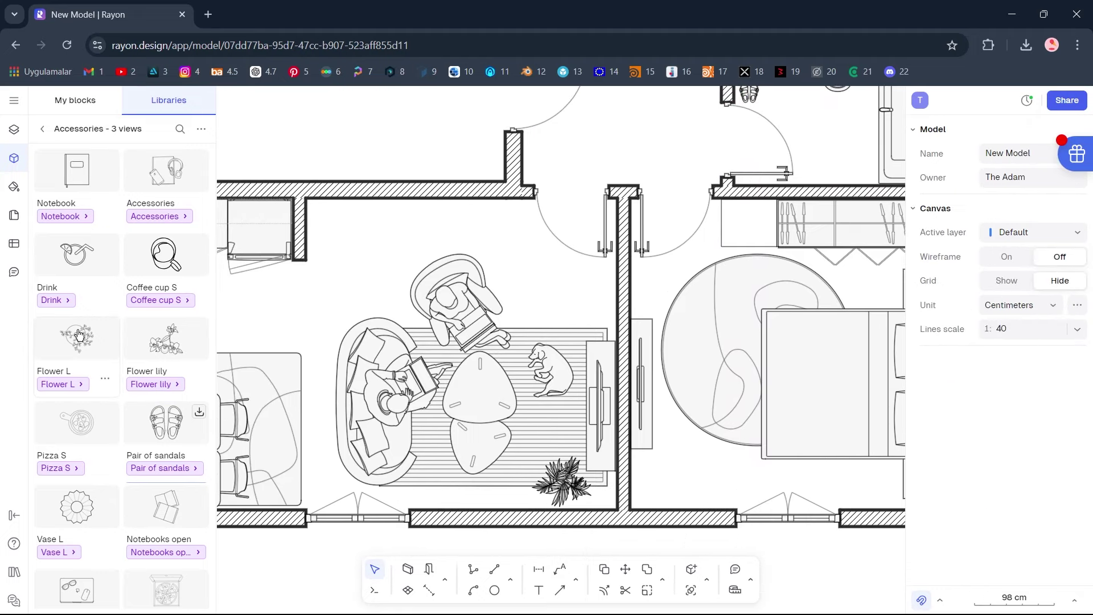
click(470, 448)
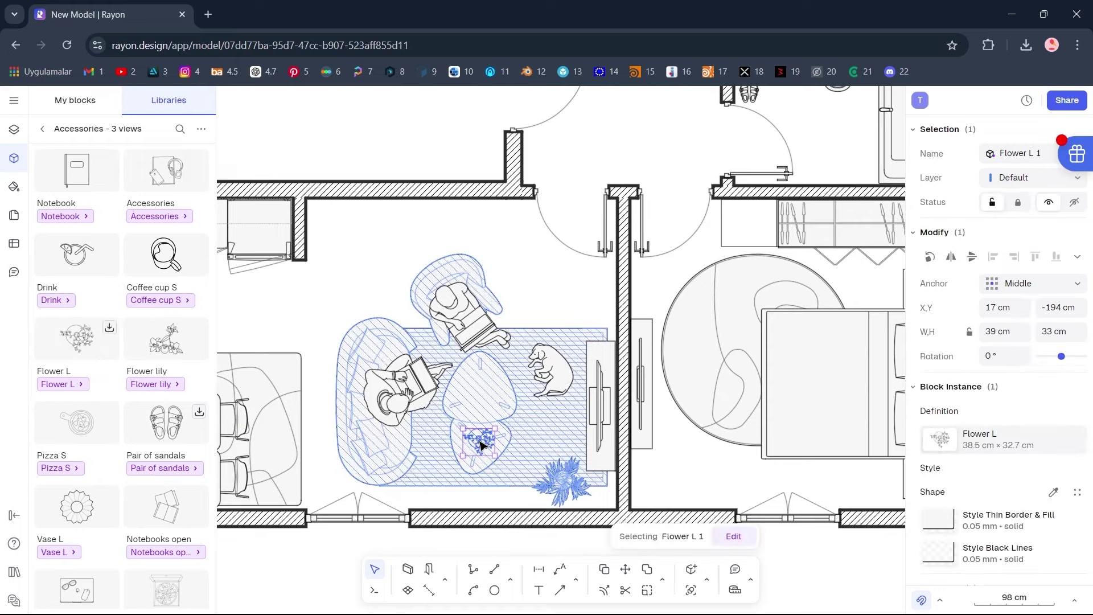
key(Escape)
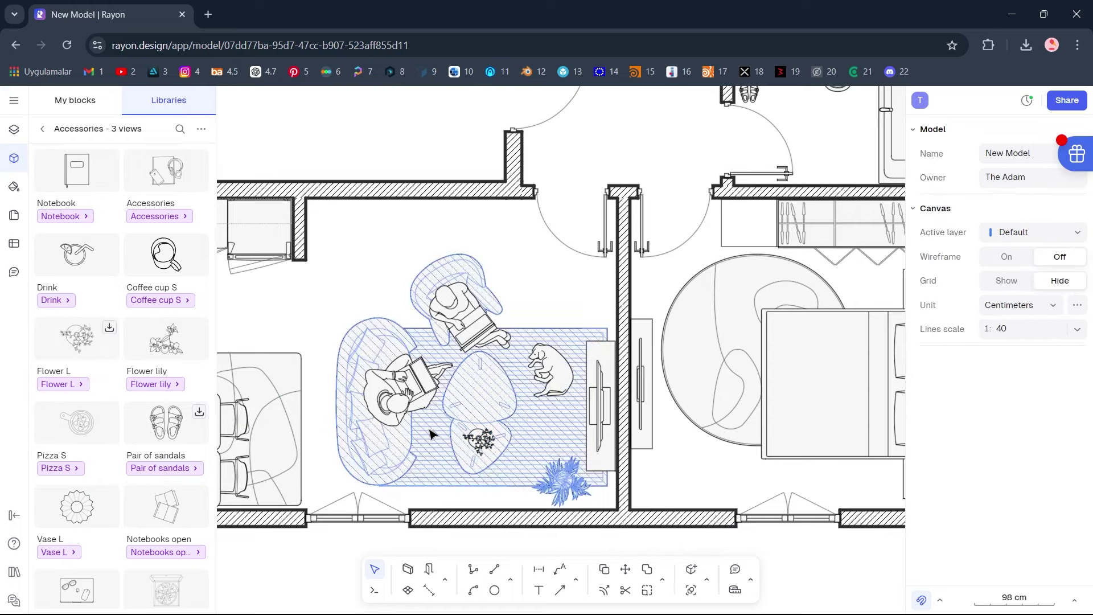
scroll(151, 409, down, 5)
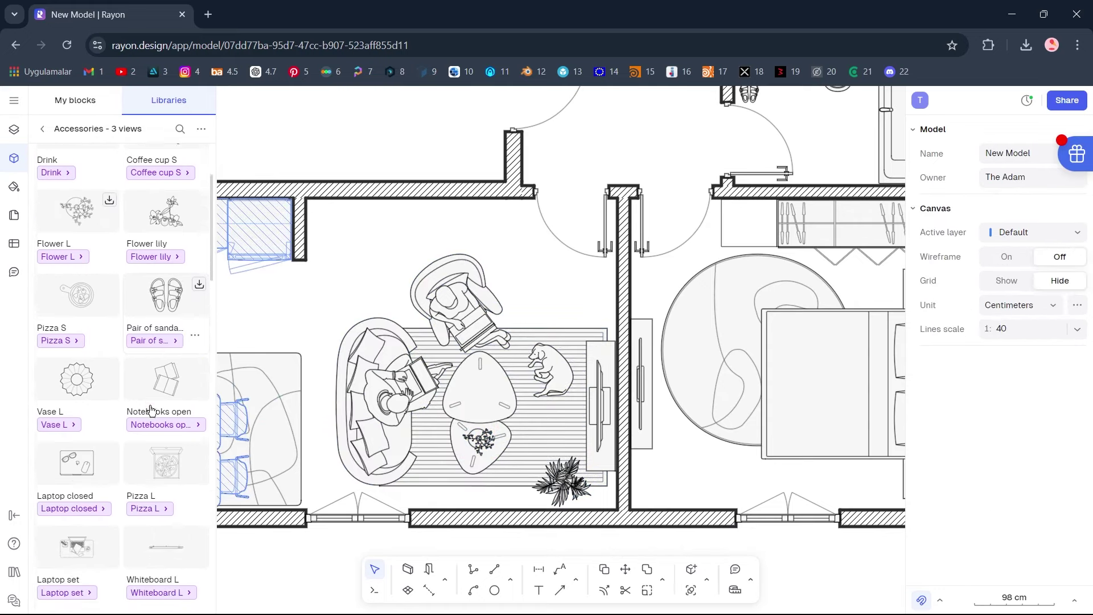
drag(89, 391, 847, 341)
key(Escape)
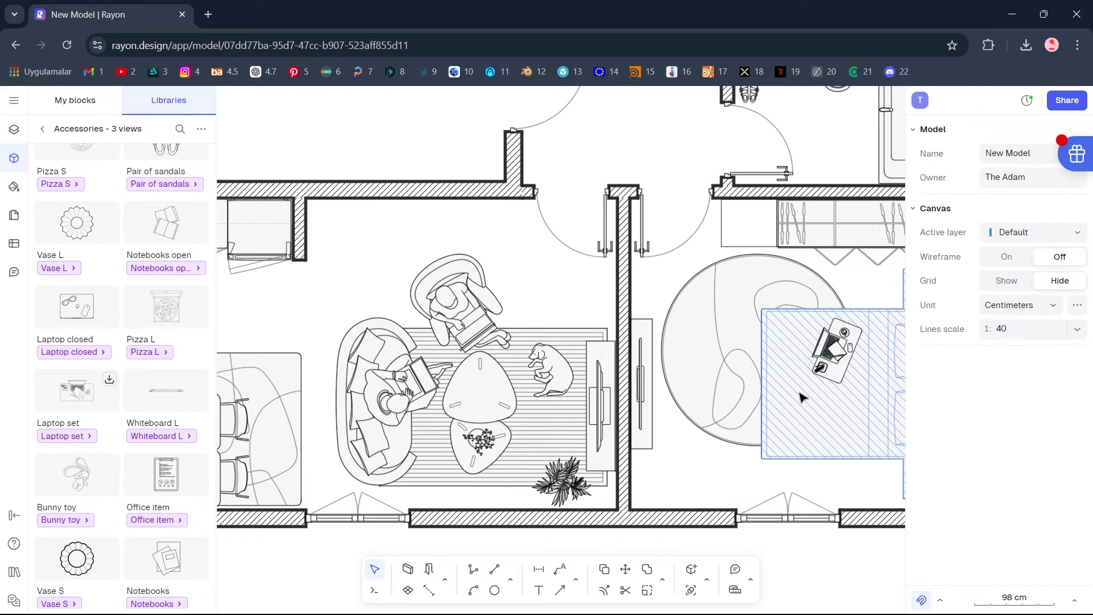
- Put a Fruit bowl on the living-room coffee table
scroll(158, 378, down, 4)
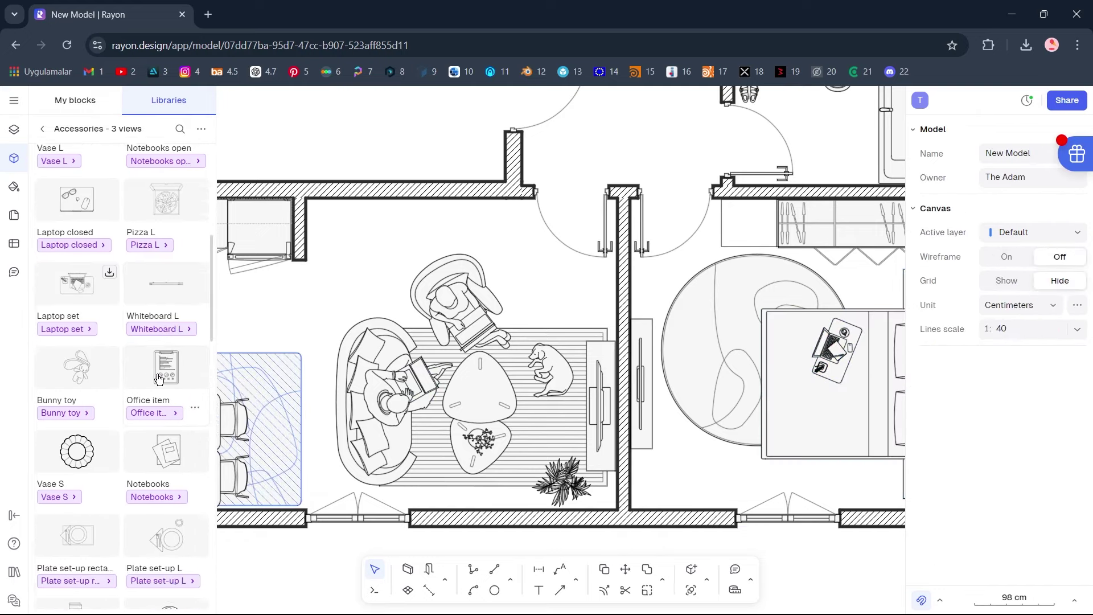
scroll(158, 379, down, 2)
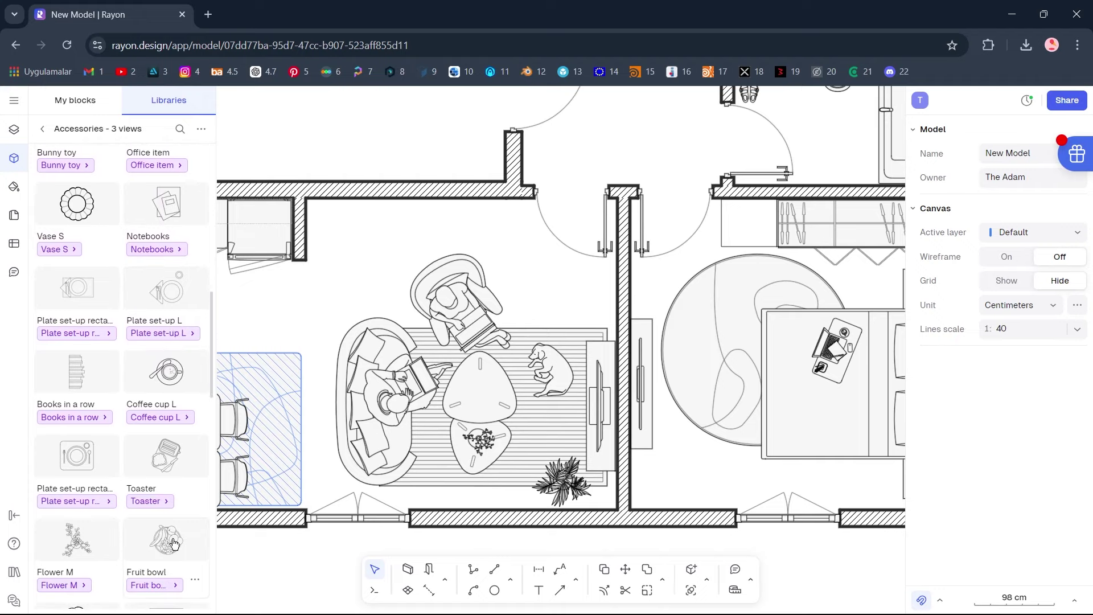
drag(198, 539, 483, 394)
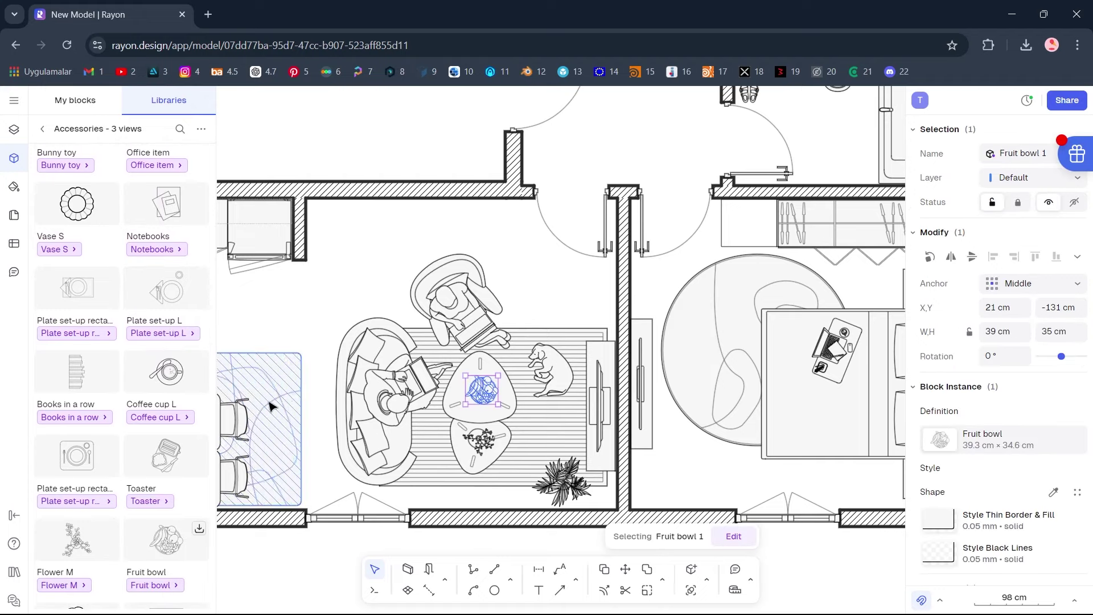
scroll(130, 478, down, 1)
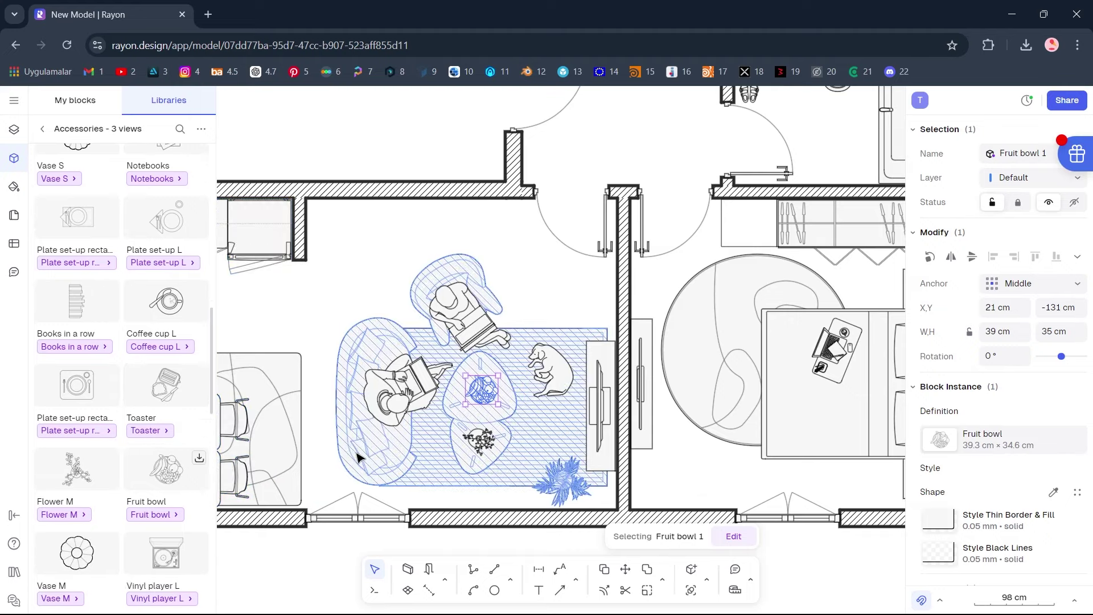
scroll(361, 454, left, 5)
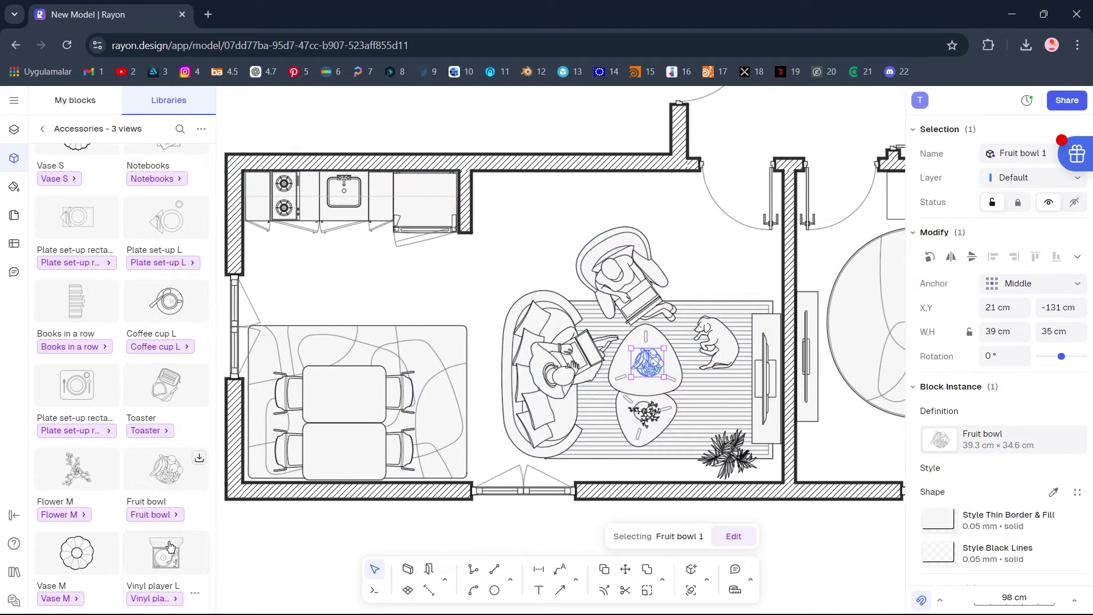
- Place a Plate set-up L on the dining table, bring it to the front and turn it 90°
click(173, 226)
drag(175, 230, 367, 401)
right_click(363, 396)
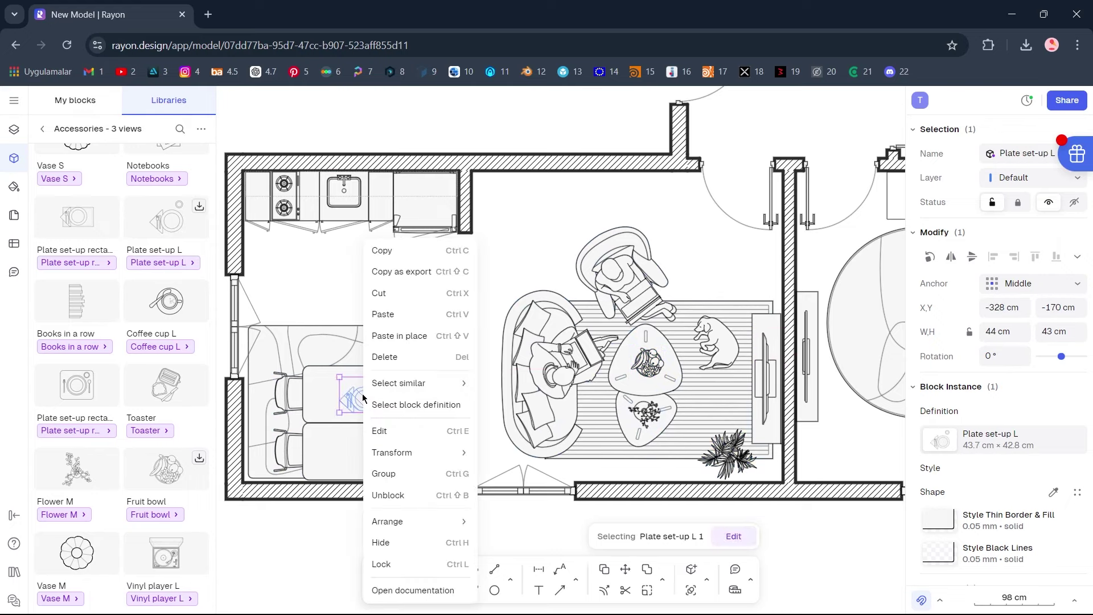
mouse_move(441, 526)
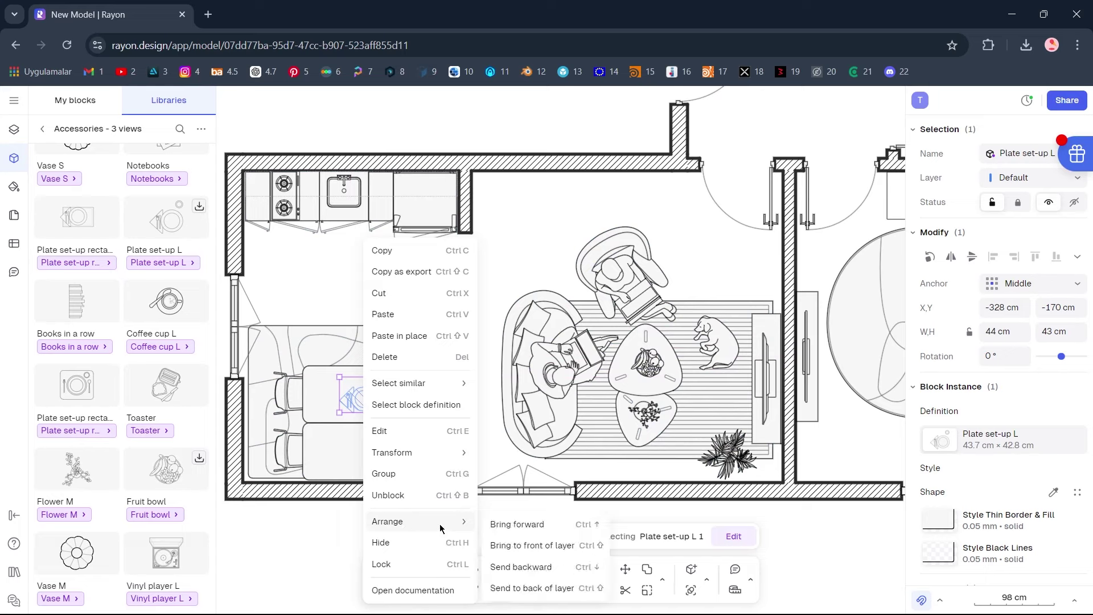
click(573, 544)
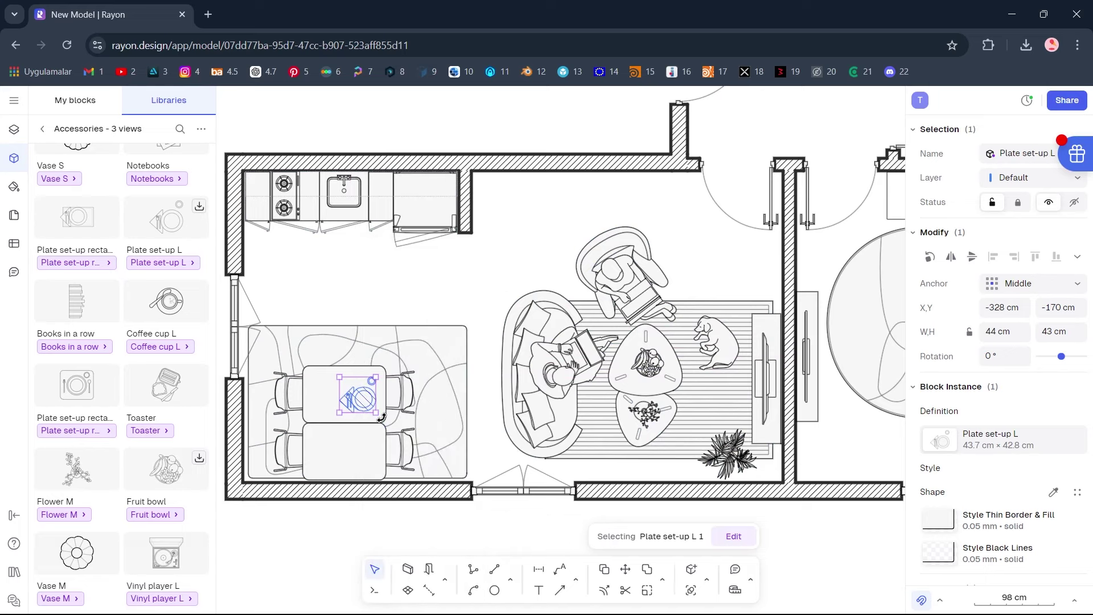
drag(382, 418, 326, 388)
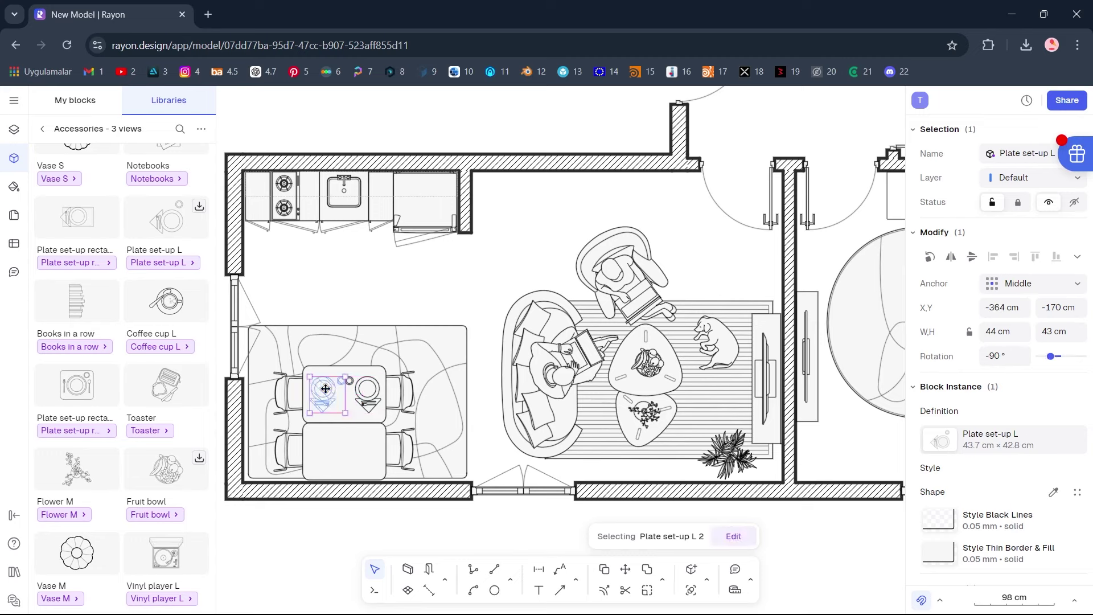
- Draw a small circle beside the kitchen counter as a round side table
click(325, 389)
key(Escape)
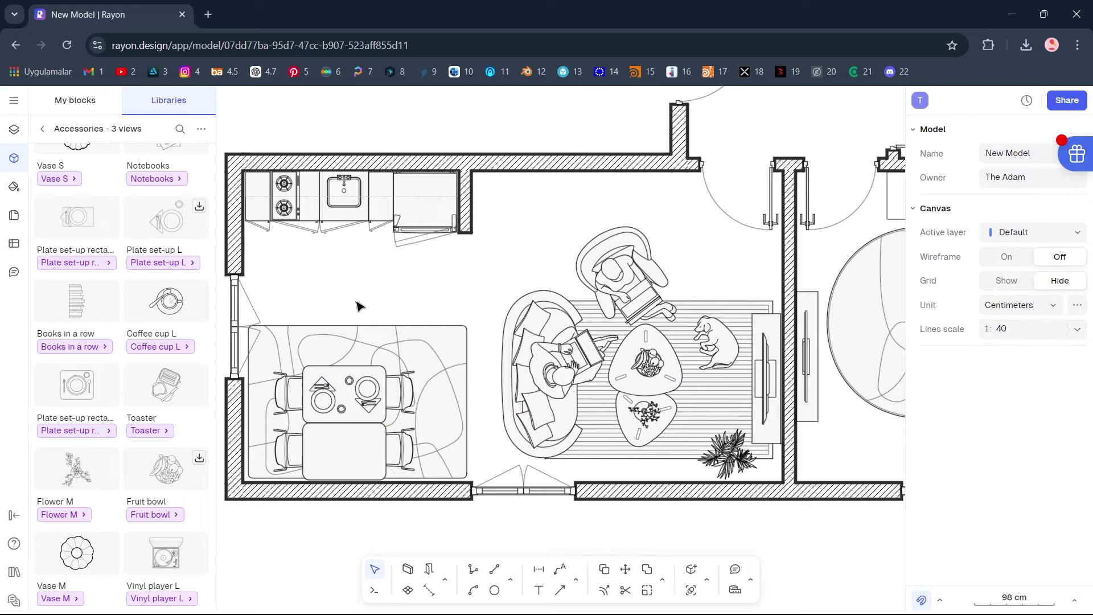
click(44, 130)
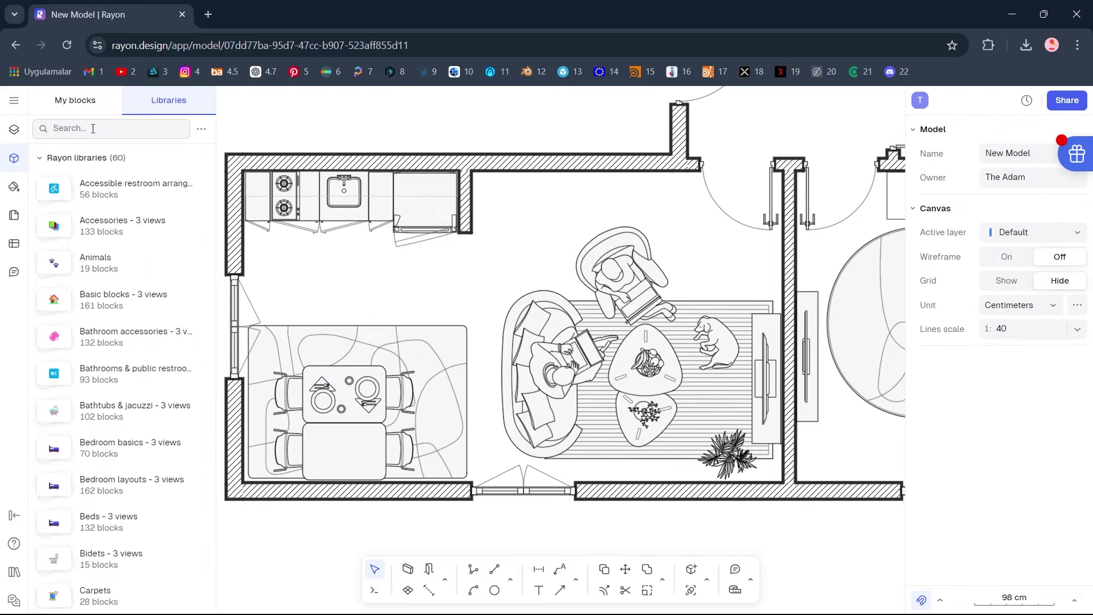
click(495, 591)
click(502, 201)
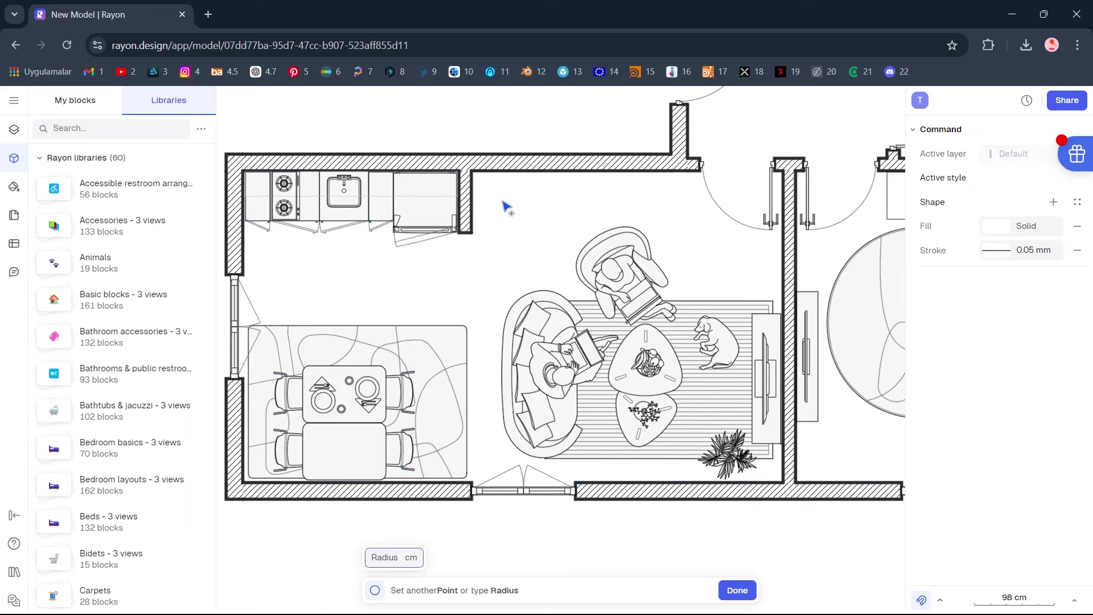
click(523, 204)
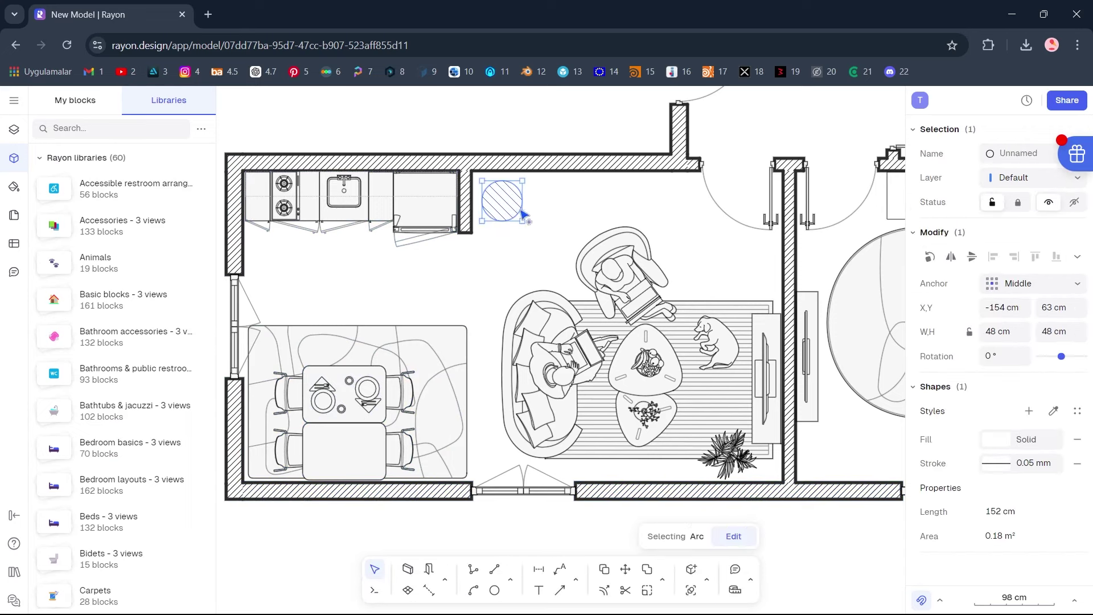
click(507, 262)
- Place a Flower M block from the Accessories library on the round table
click(118, 230)
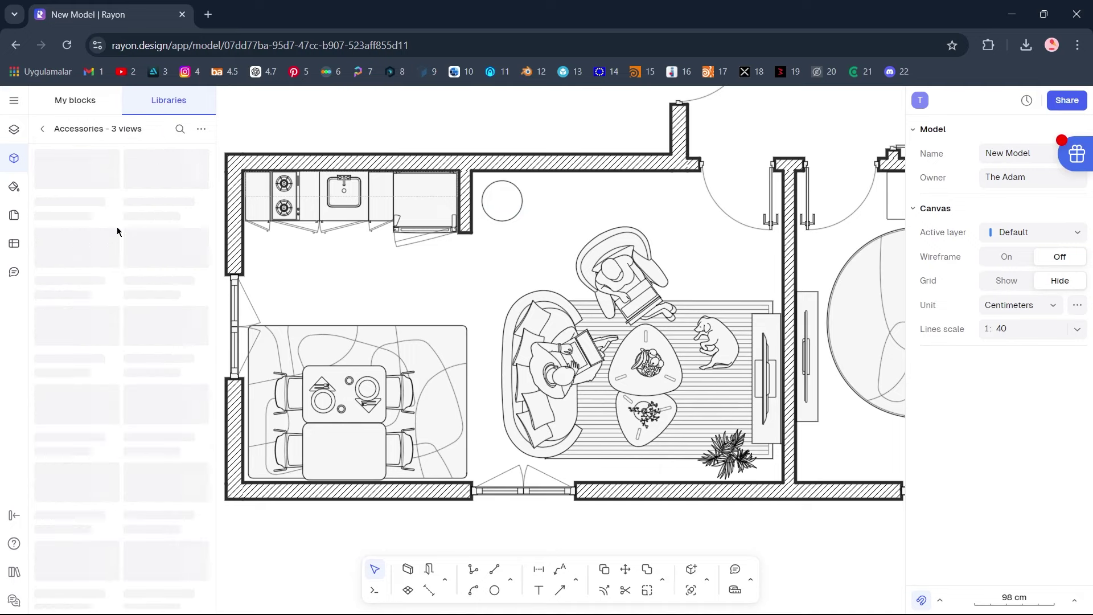
scroll(123, 277, down, 10)
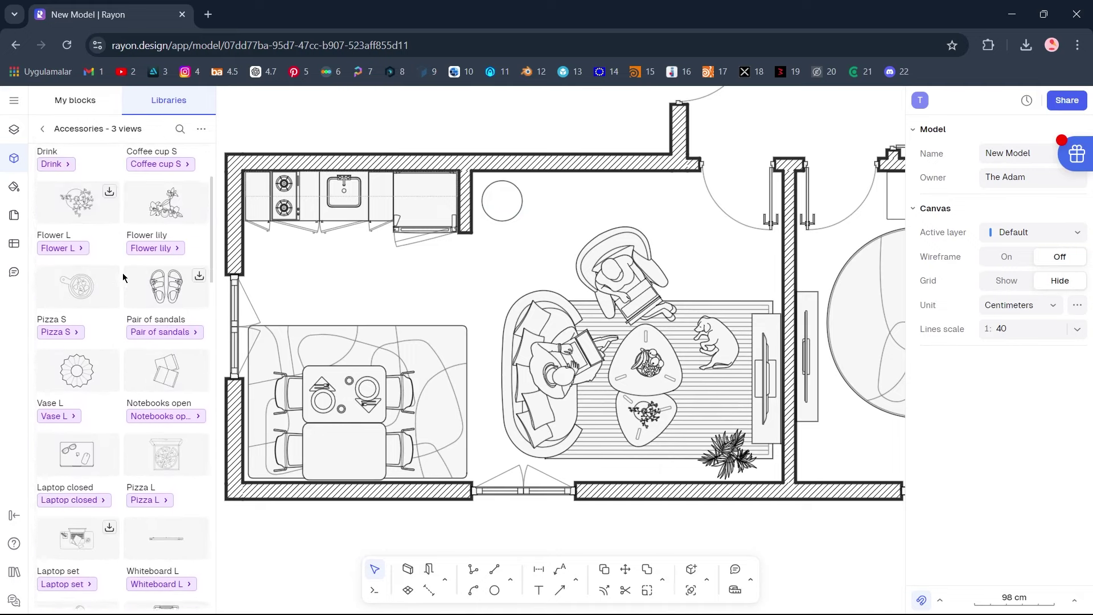
scroll(122, 277, down, 3)
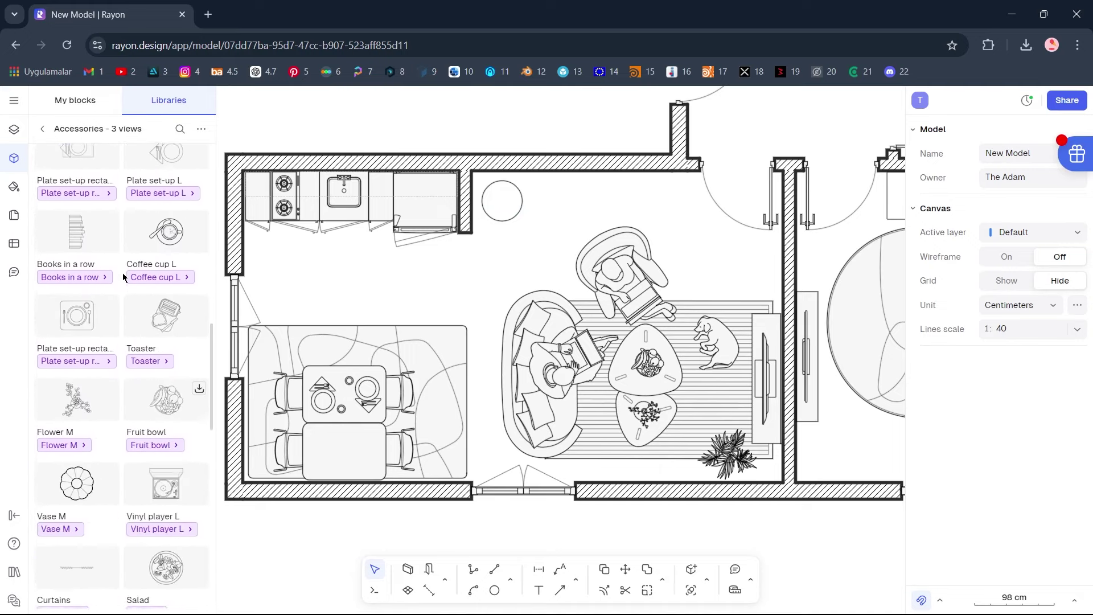
click(80, 400)
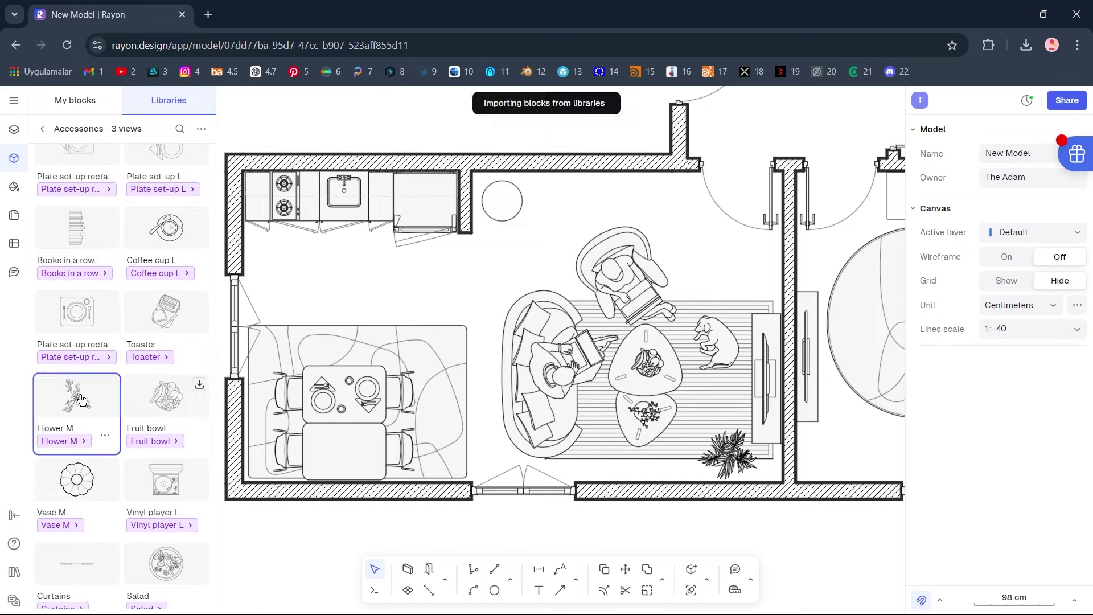
click(775, 349)
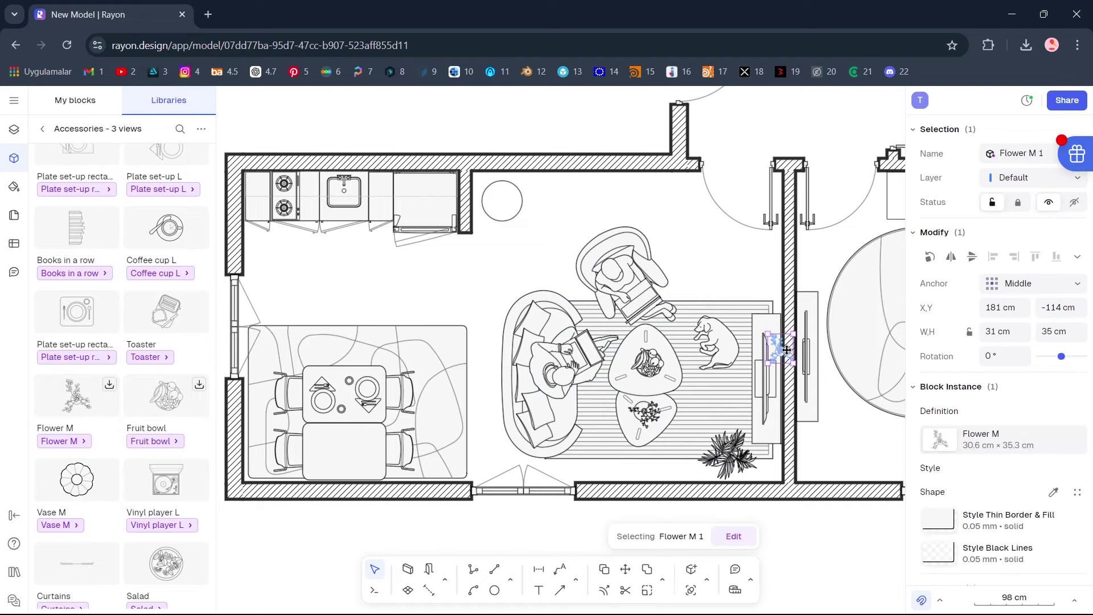
drag(787, 350, 507, 201)
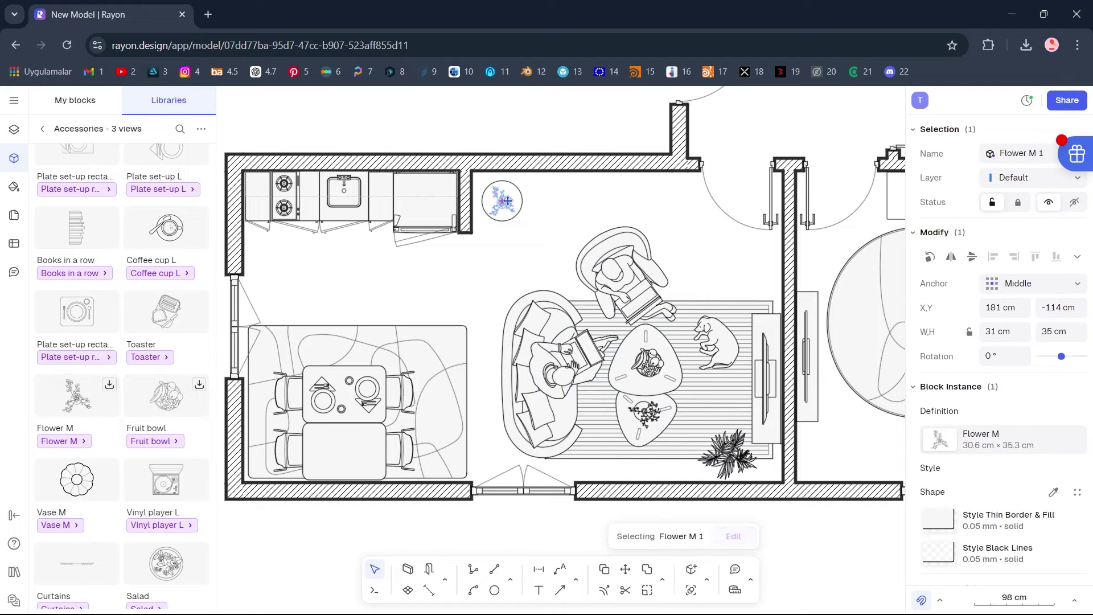
click(529, 238)
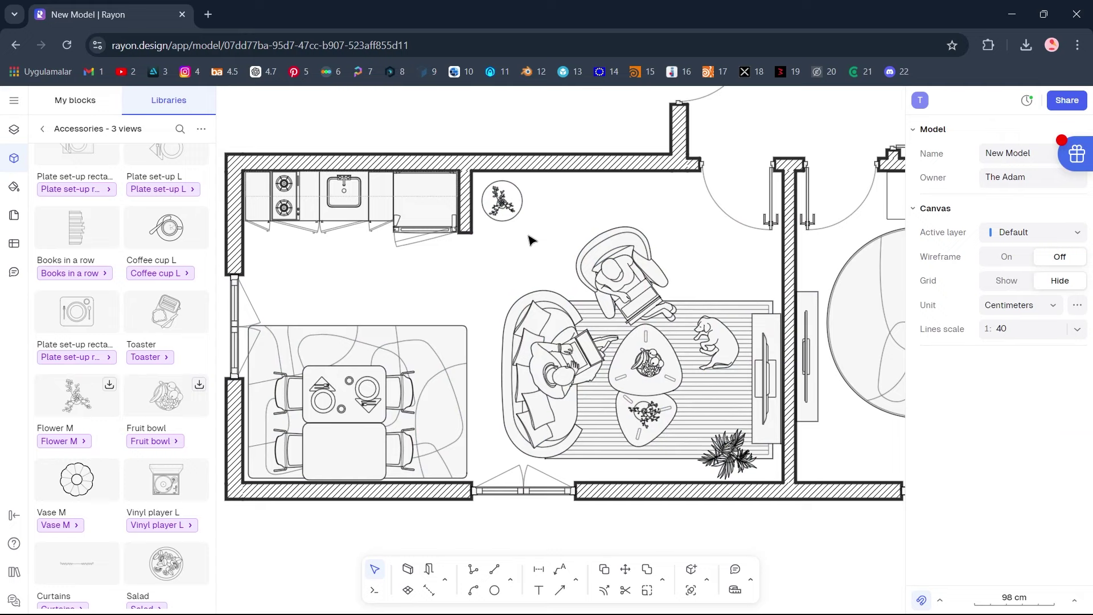
- Give the round table a grey fill colour
click(523, 201)
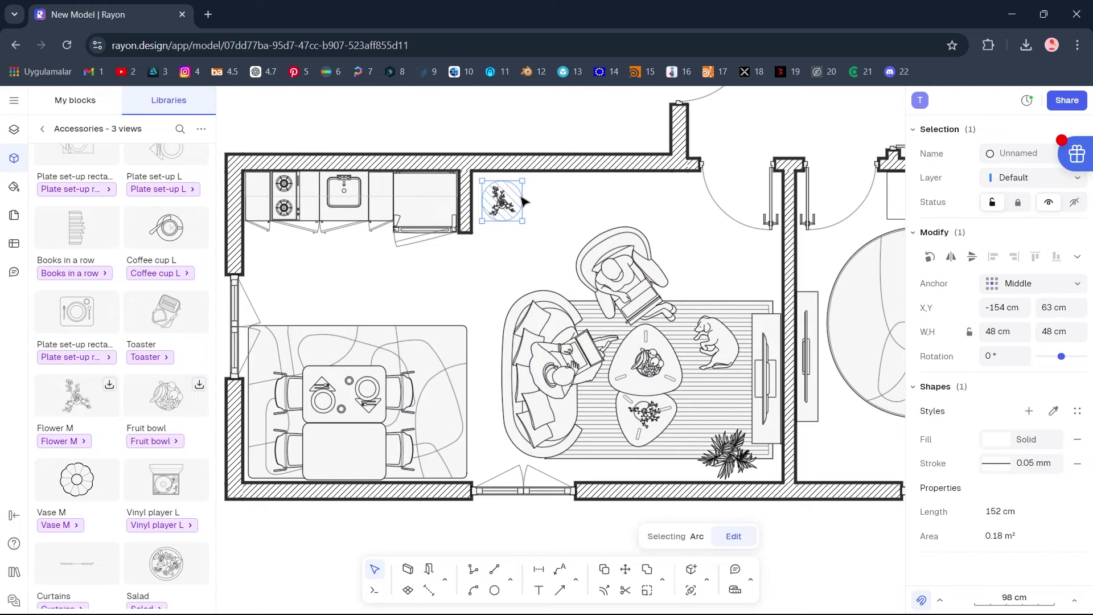
click(996, 439)
drag(744, 450, 737, 456)
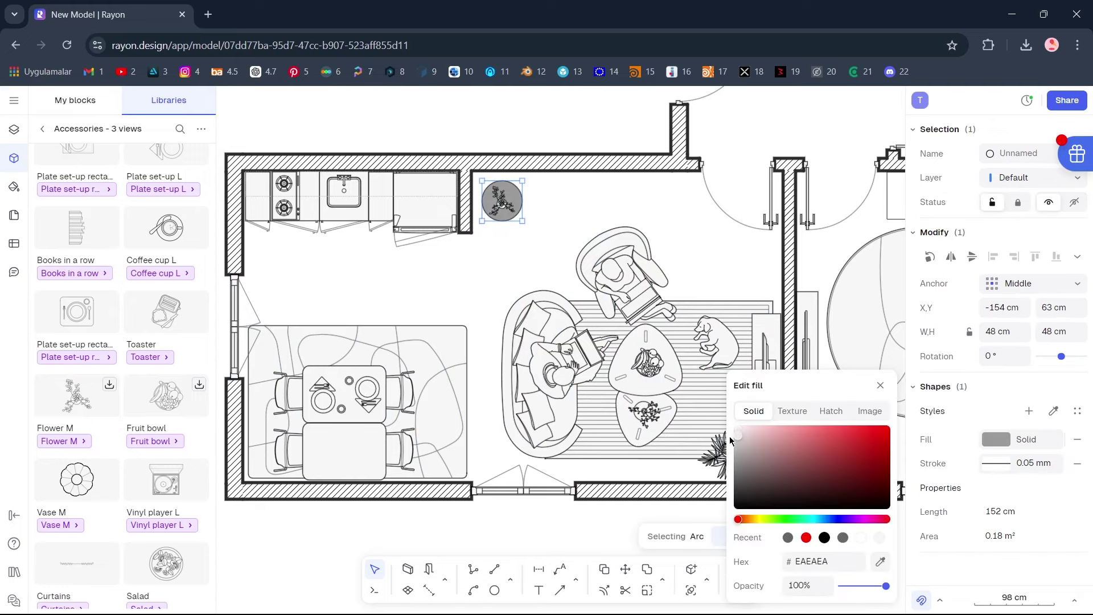
click(495, 286)
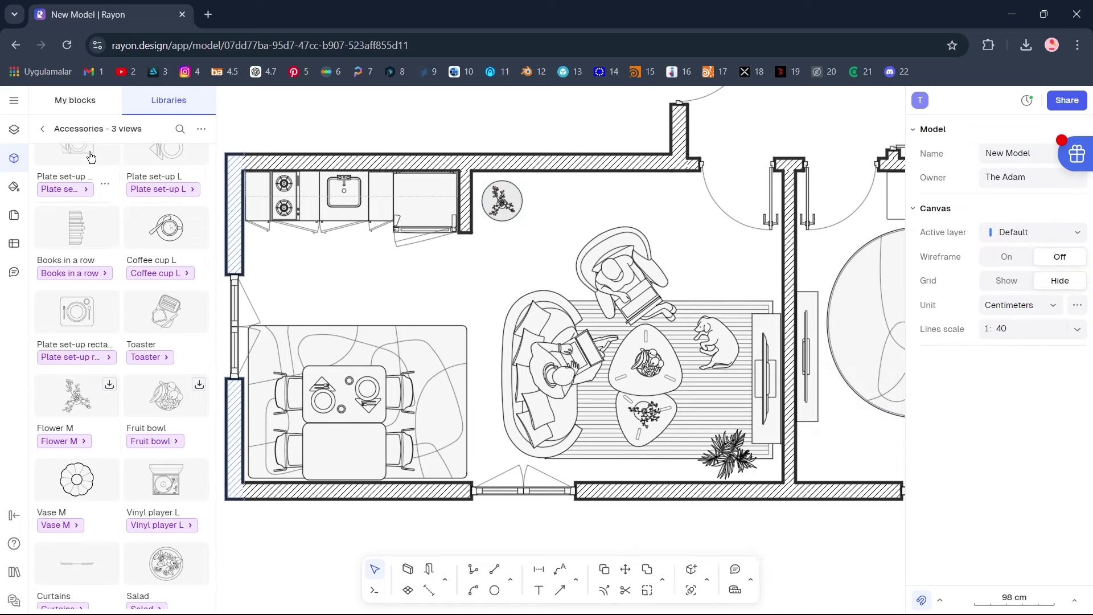
- Search 'gui', set a 66 × 69 cm Guitar beside the flower table against the wall, and zoom out
click(44, 130)
click(88, 131)
text(gu)
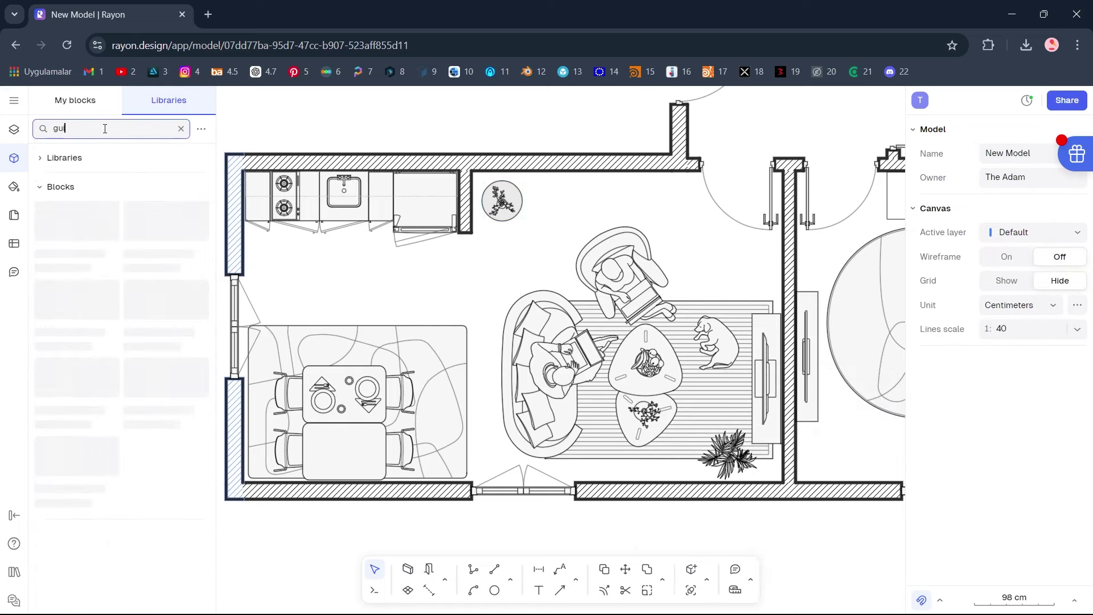
text(i)
drag(110, 206, 547, 198)
click(517, 263)
shift+click(550, 202)
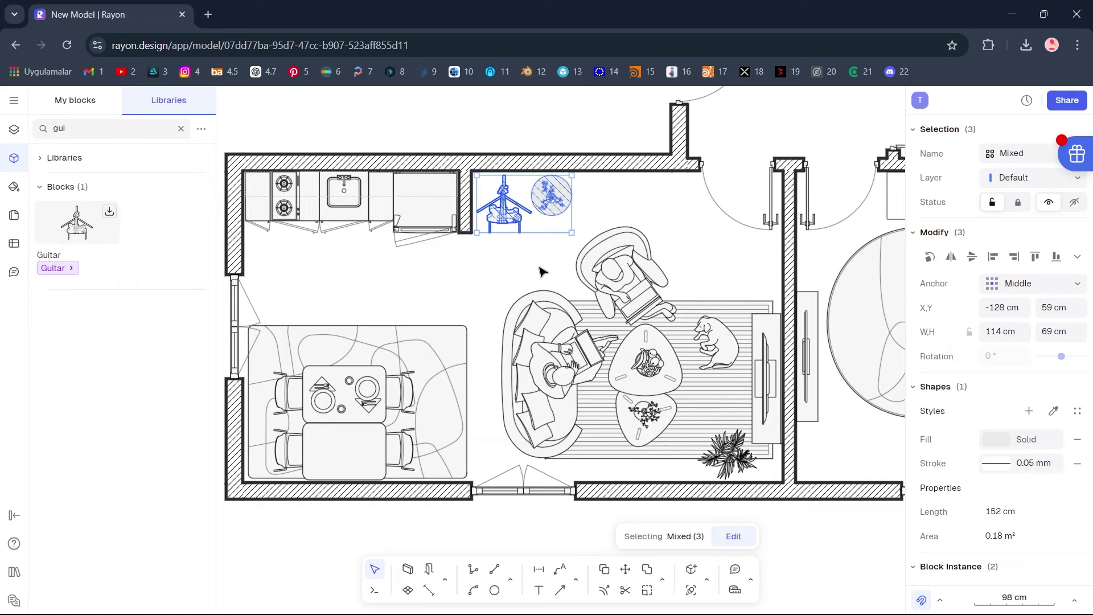
click(543, 272)
click(1002, 597)
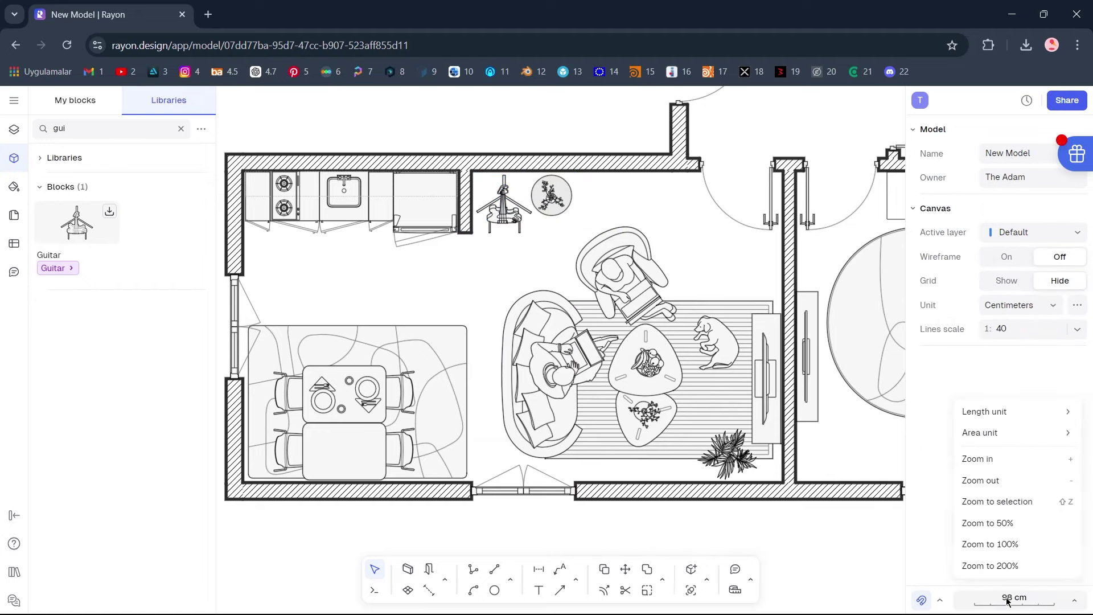
click(995, 545)
- Create floor zones for the living room, bedroom, corridor and bathroom
middle_drag(695, 334, 579, 321)
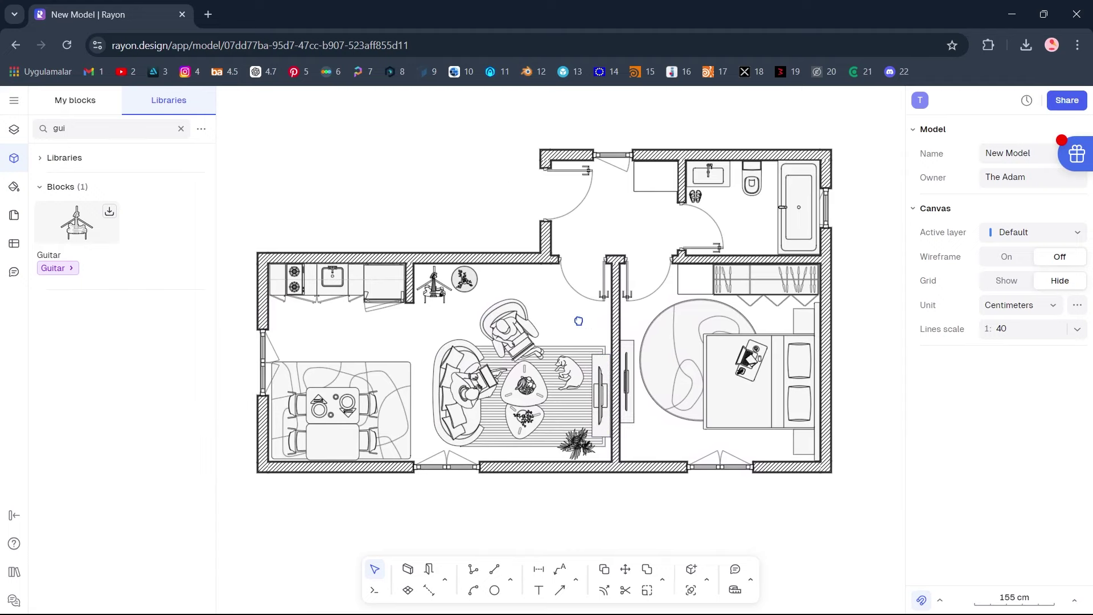
click(408, 590)
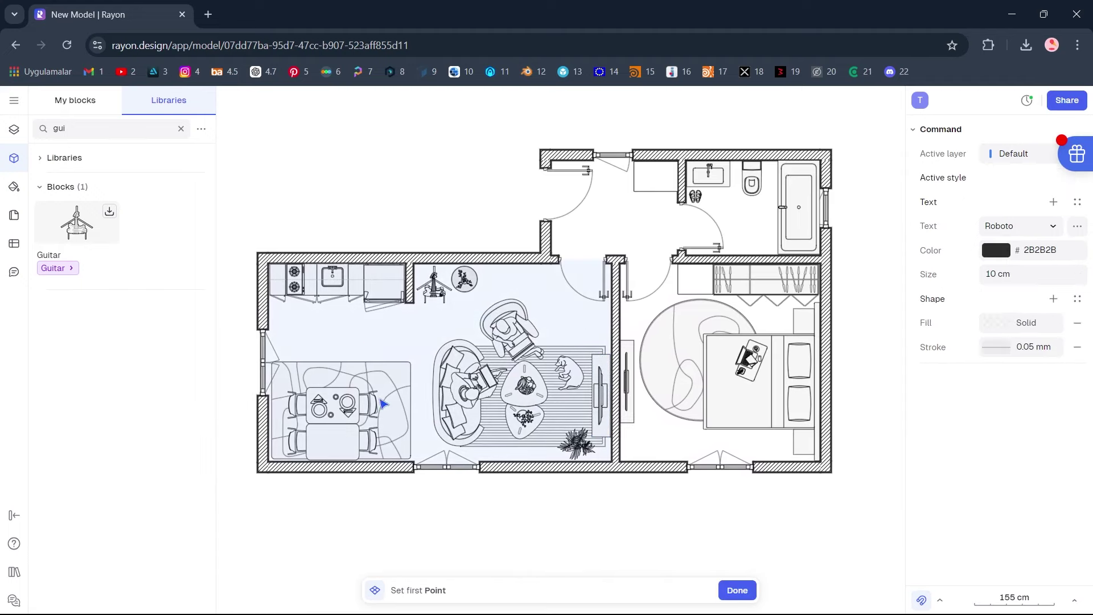
click(367, 343)
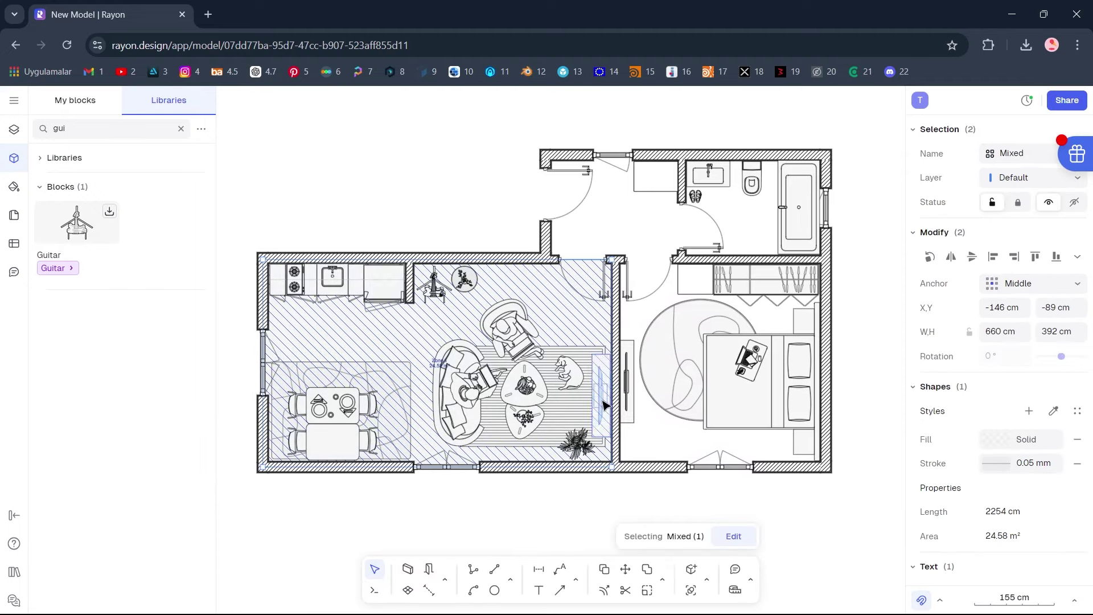
click(657, 433)
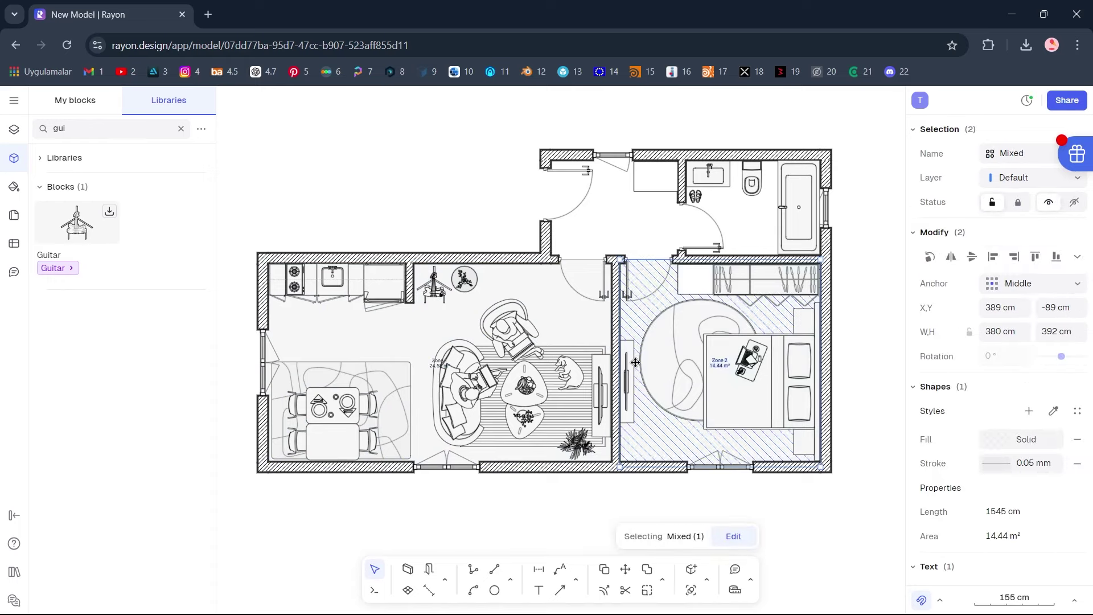
click(623, 222)
click(733, 226)
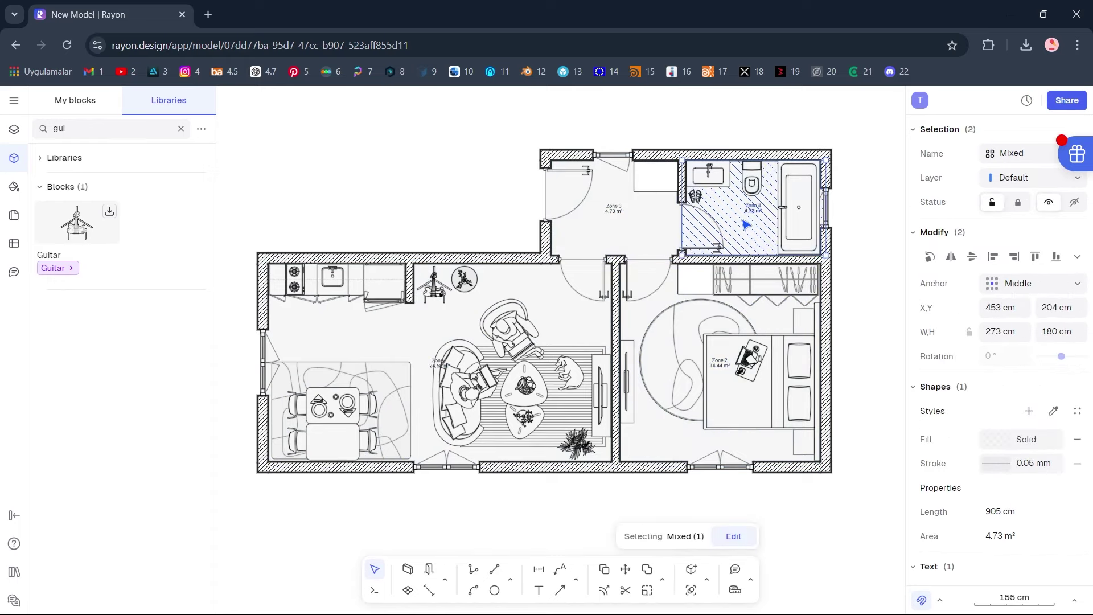
key(Escape)
- Fill the four selected zones with the uploaded Parquet.jpg texture at 1.3× scale
click(589, 319)
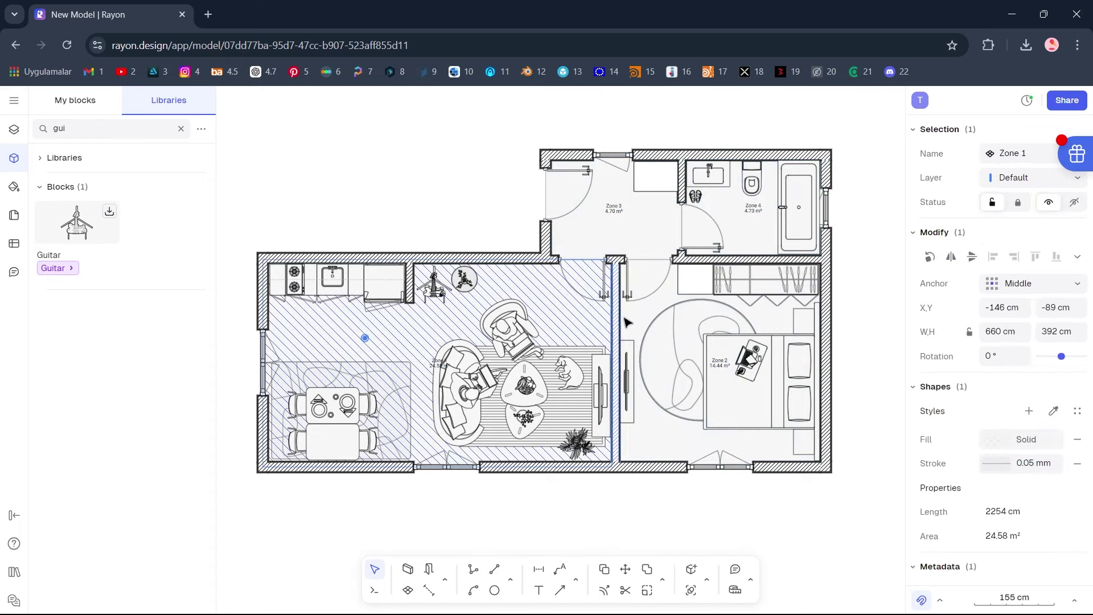
shift+click(645, 322)
shift+click(640, 237)
shift+click(735, 224)
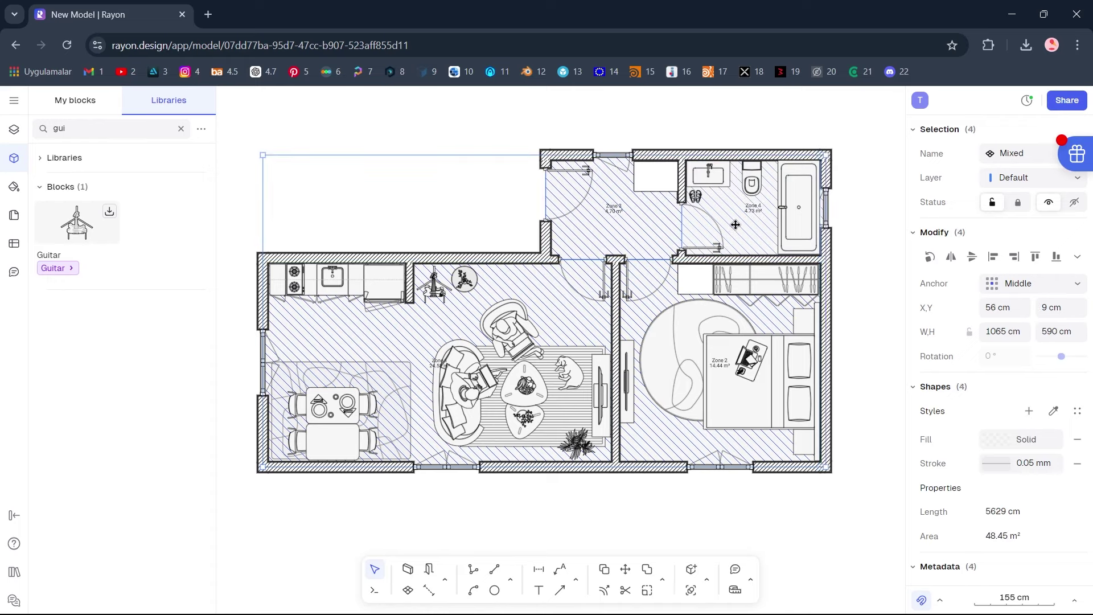
click(1027, 440)
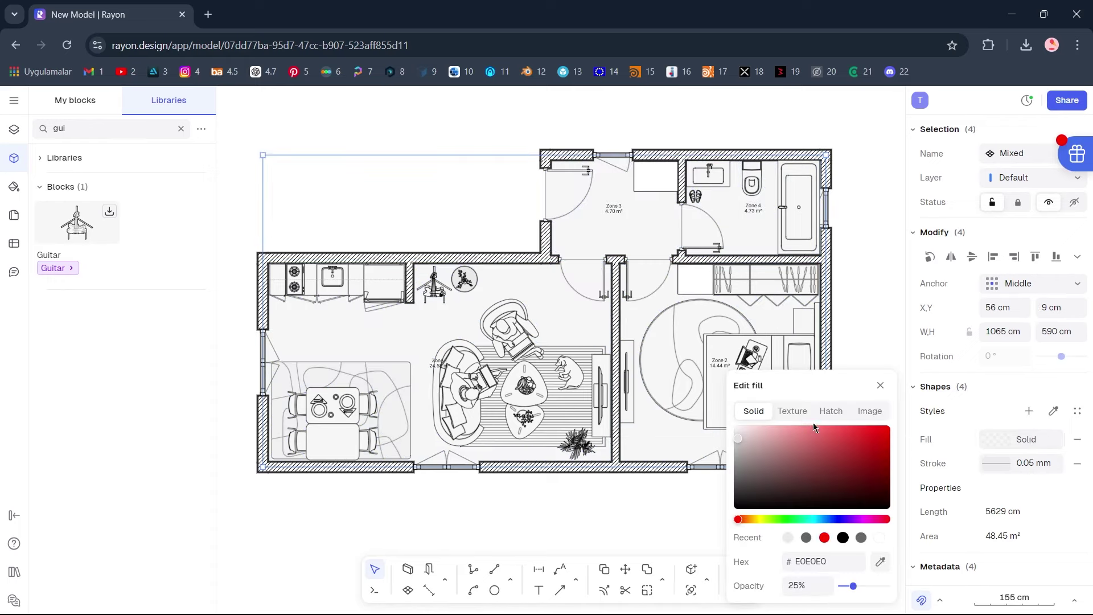
click(802, 411)
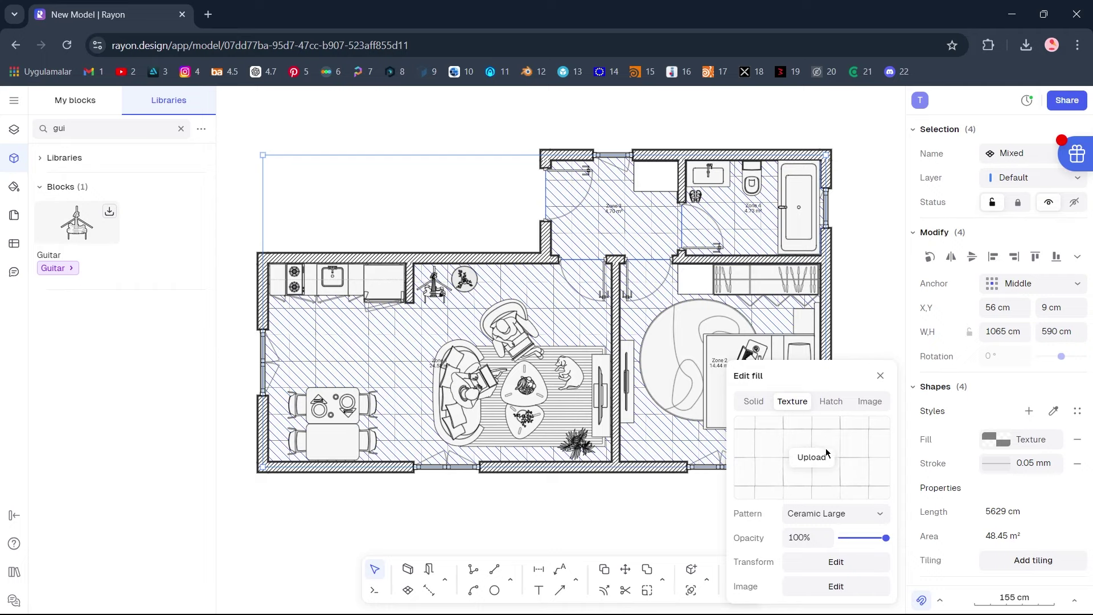
click(825, 458)
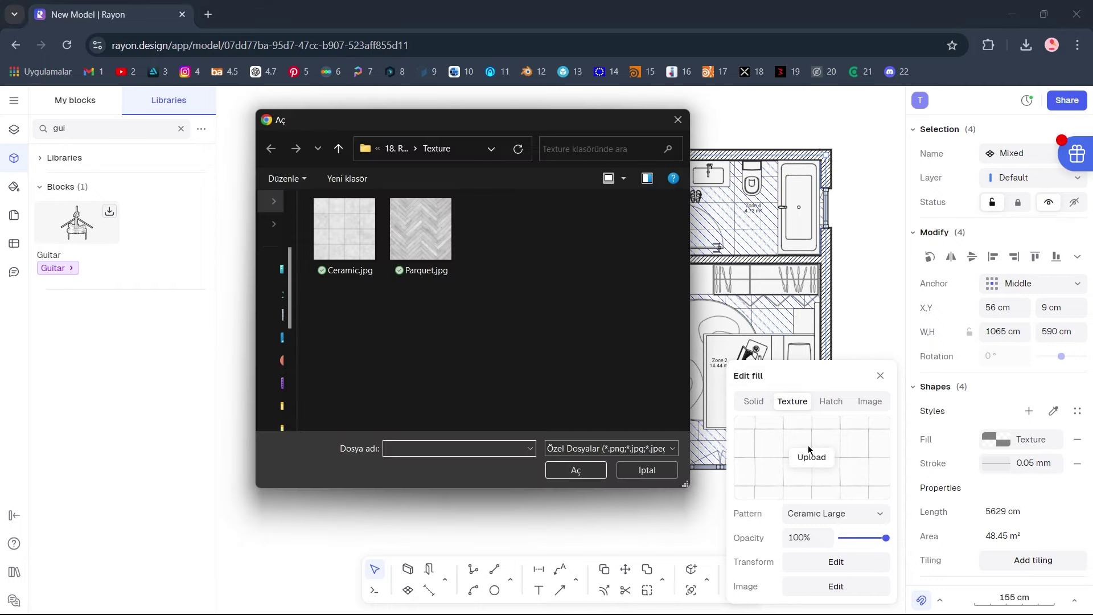
click(441, 246)
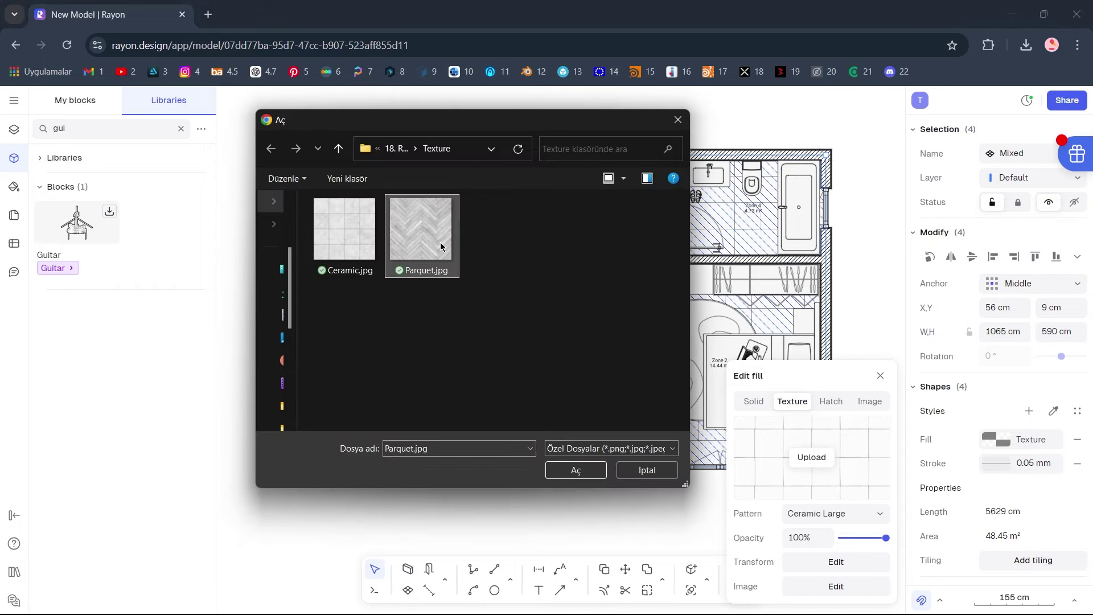
click(562, 470)
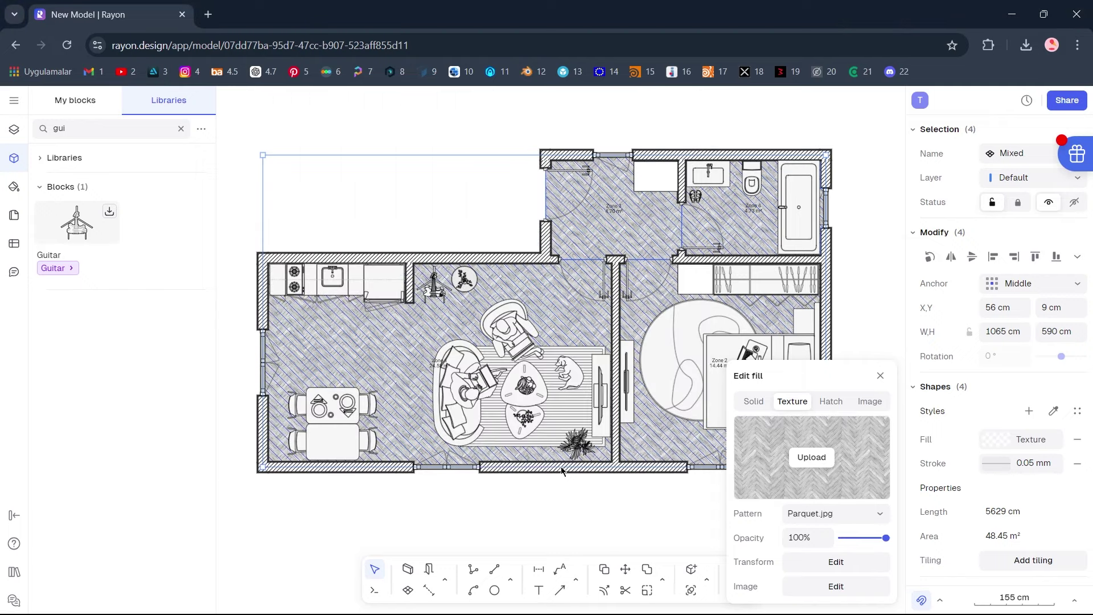
click(836, 563)
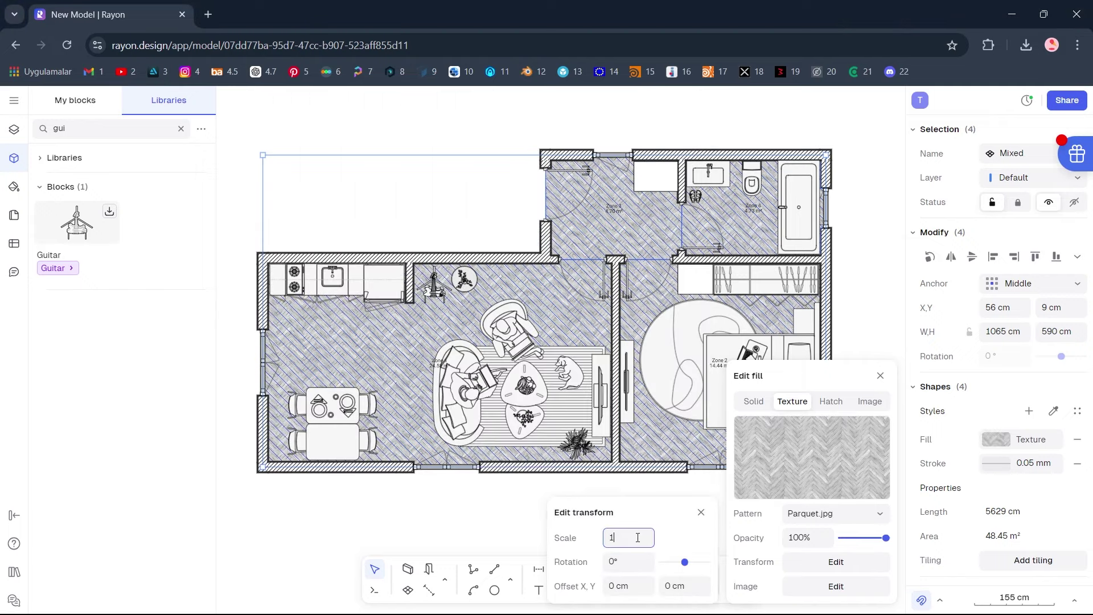
key(Return)
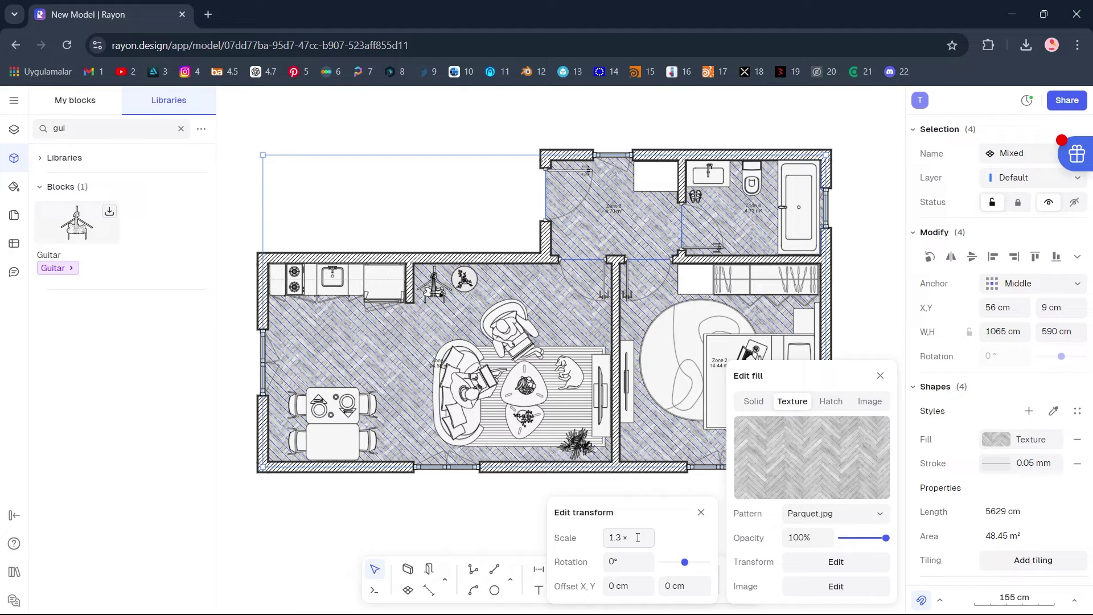
click(615, 487)
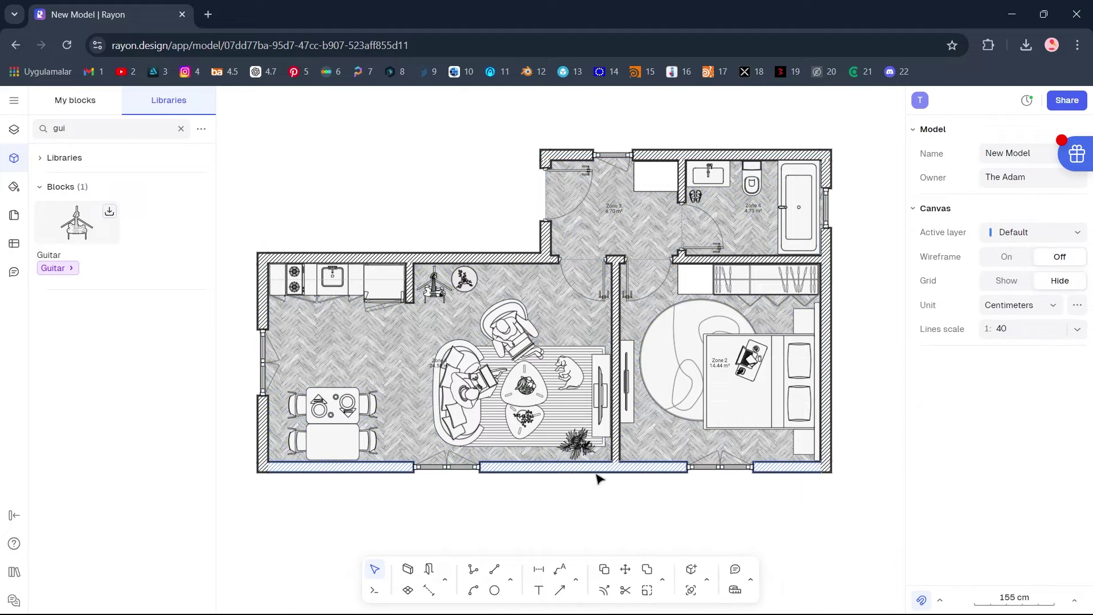
- Draw a 306 cm separator from the kitchen wall end down to the bottom wall
click(427, 590)
scroll(385, 411, up, 3)
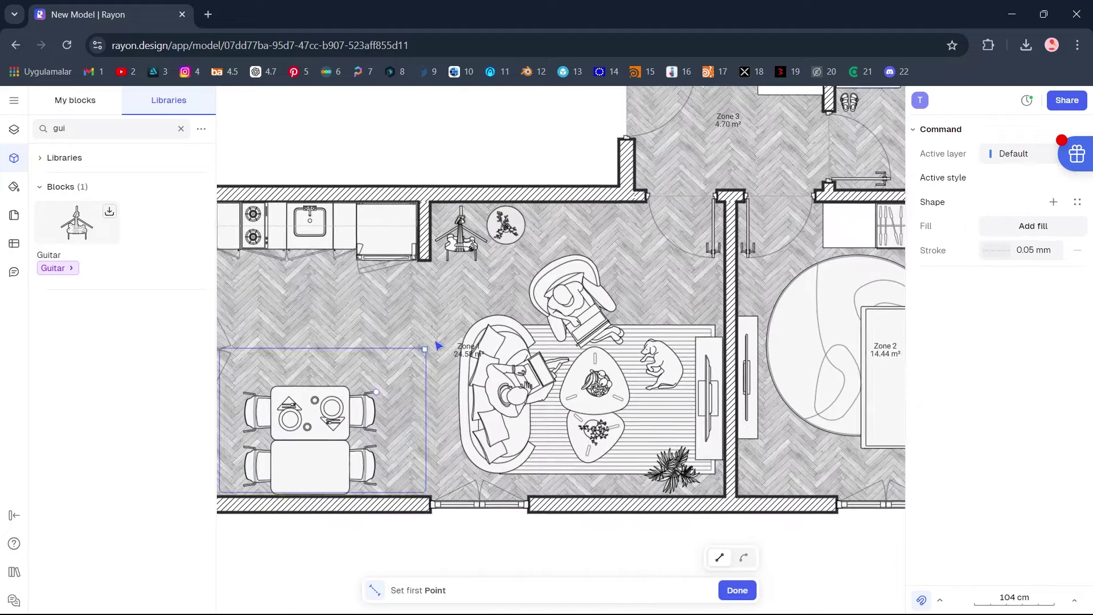
click(432, 264)
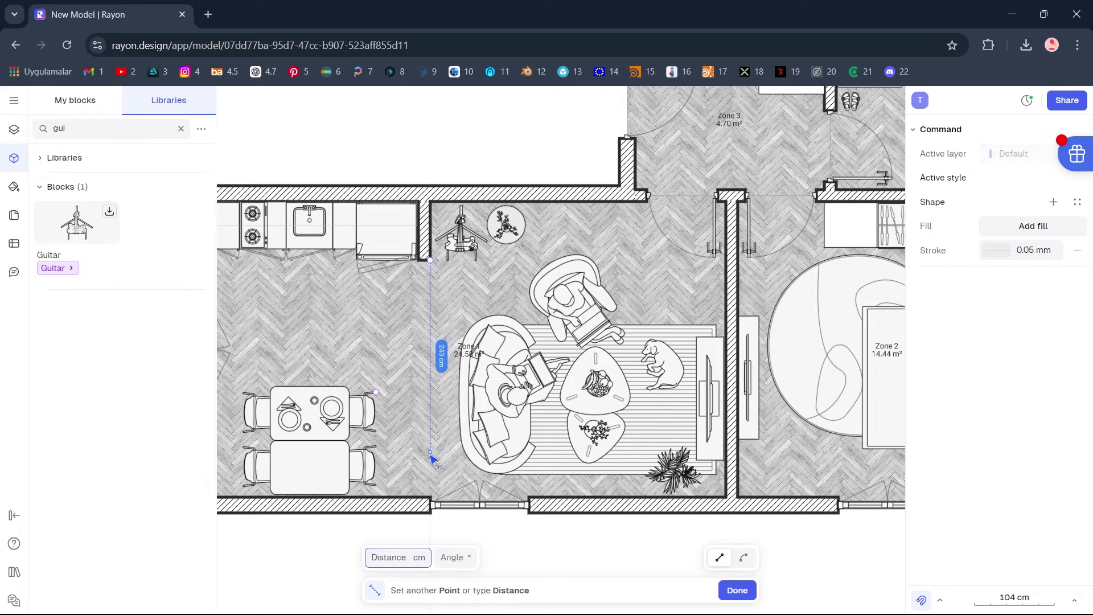
click(432, 500)
key(Escape)
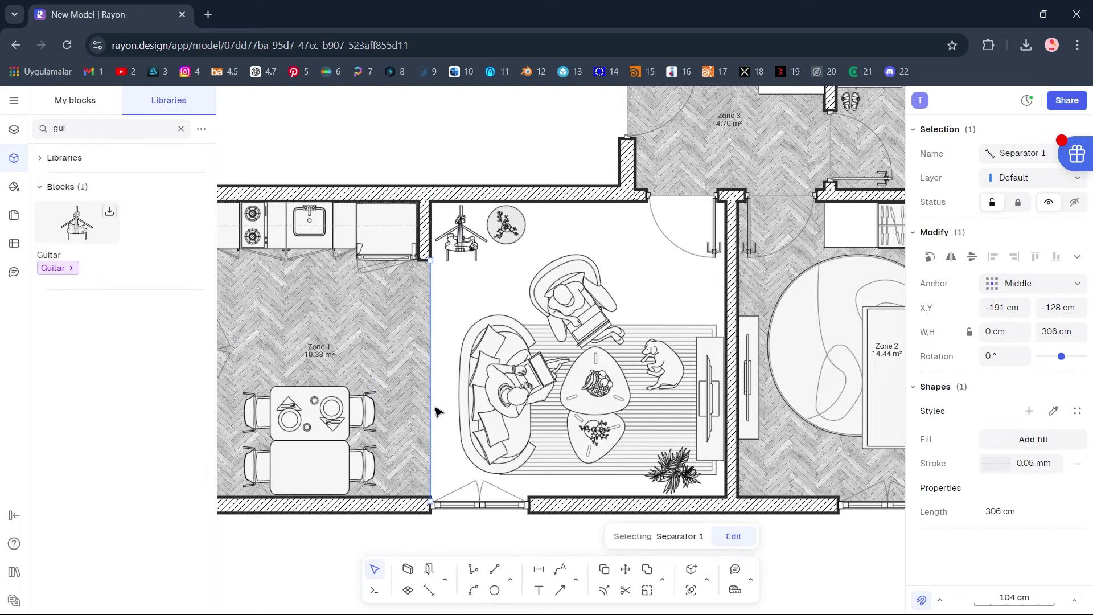
key(Escape)
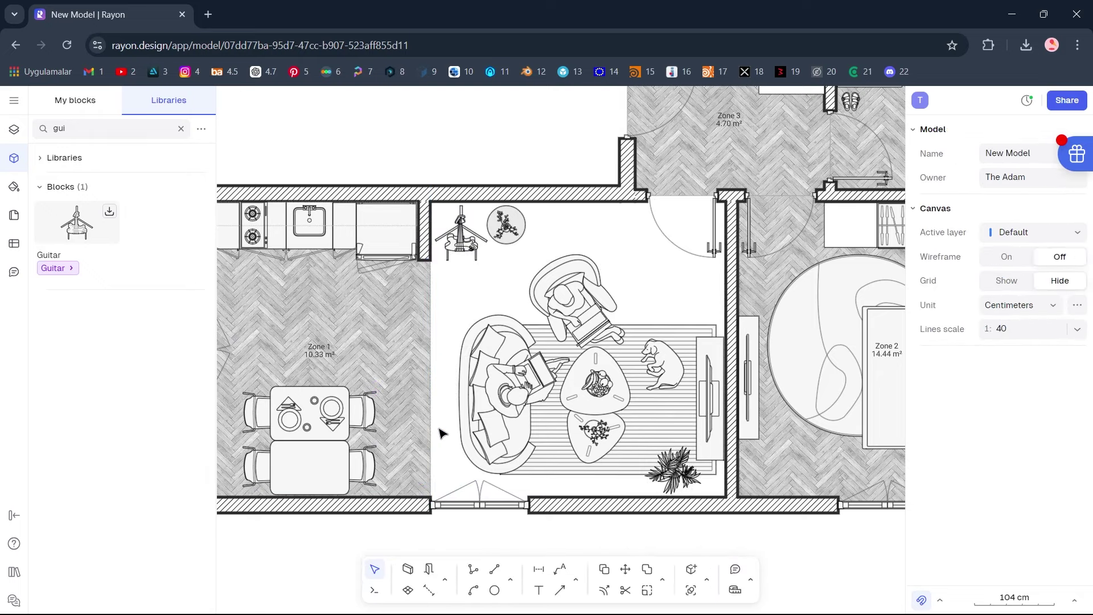
- Add a Zone 5 in the lounge area, then select Zone 1 and the bathroom zone
click(408, 589)
click(647, 285)
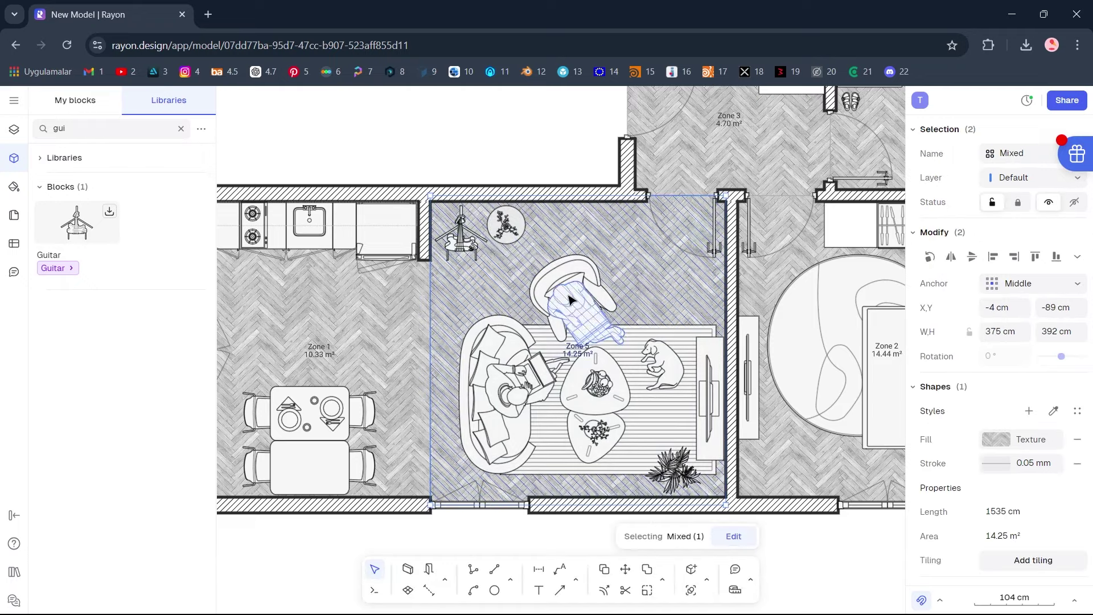
key(Escape)
click(390, 312)
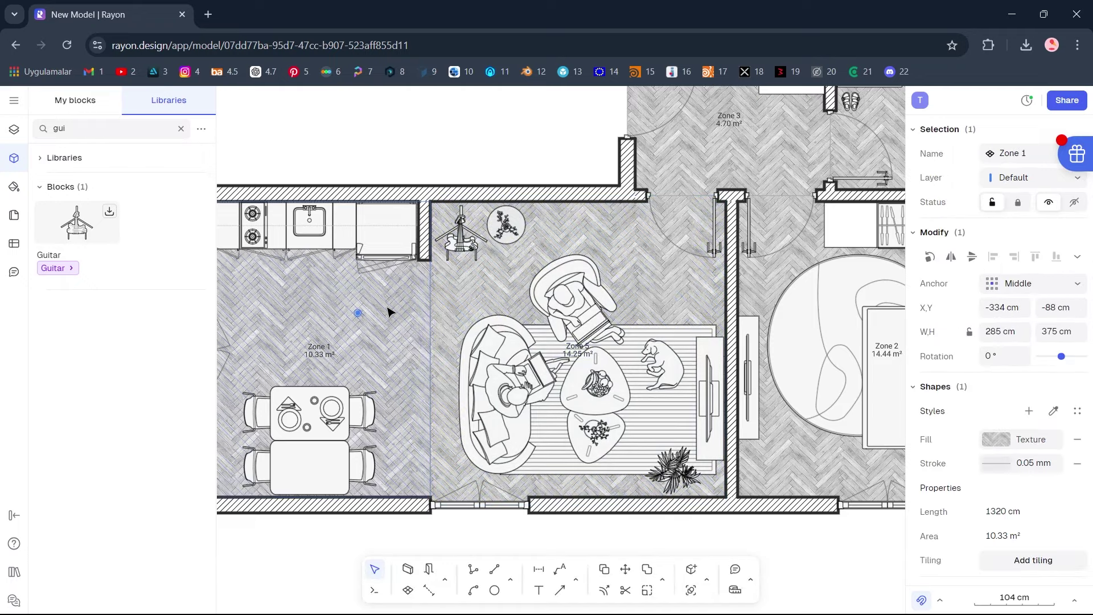
middle_drag(640, 254, 504, 330)
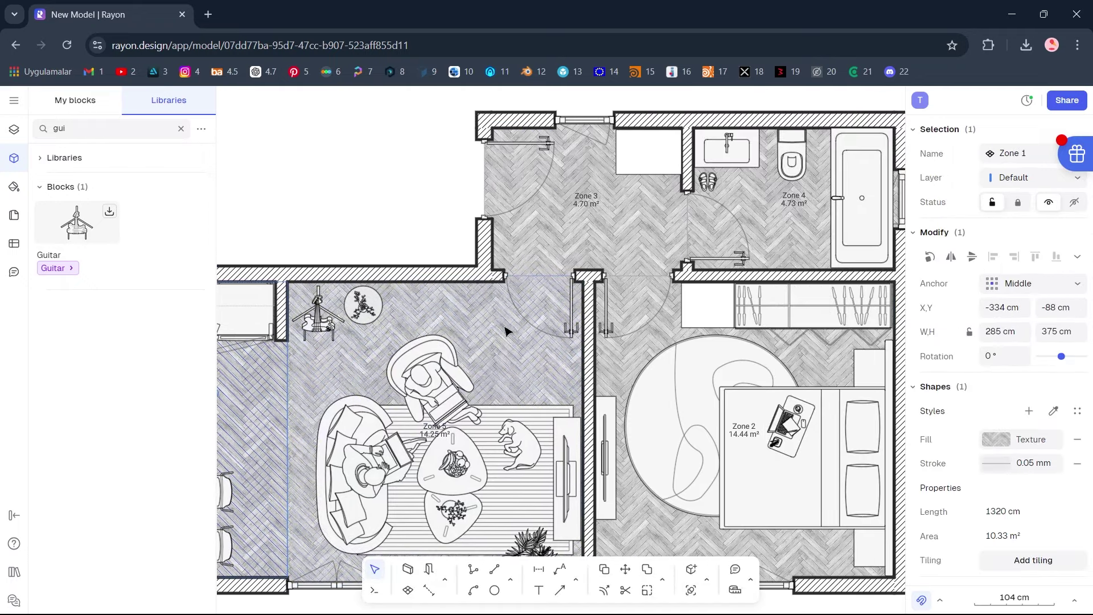
shift+click(774, 239)
- Apply the uploaded Ceramic.jpg texture to Zone 1 and the bathroom, rotated 45°
scroll(714, 251, down, 5)
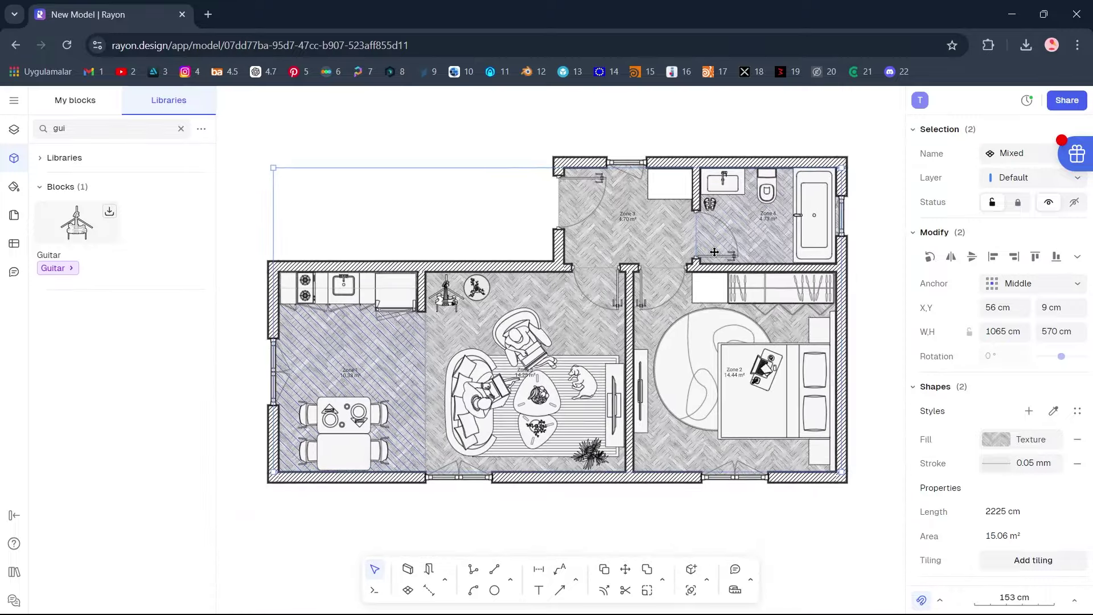
click(1029, 441)
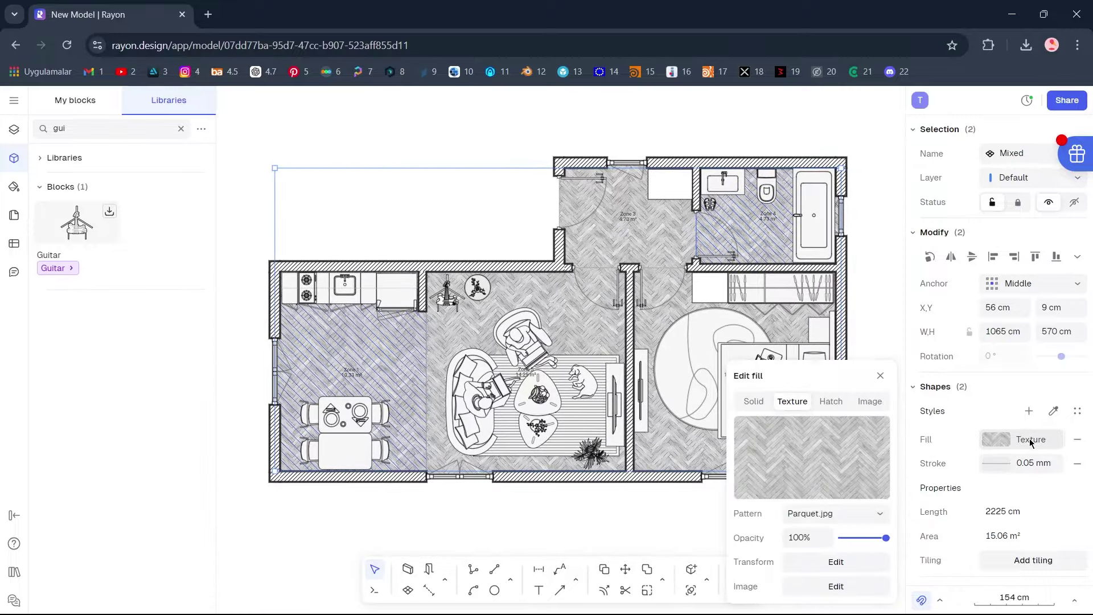
click(812, 457)
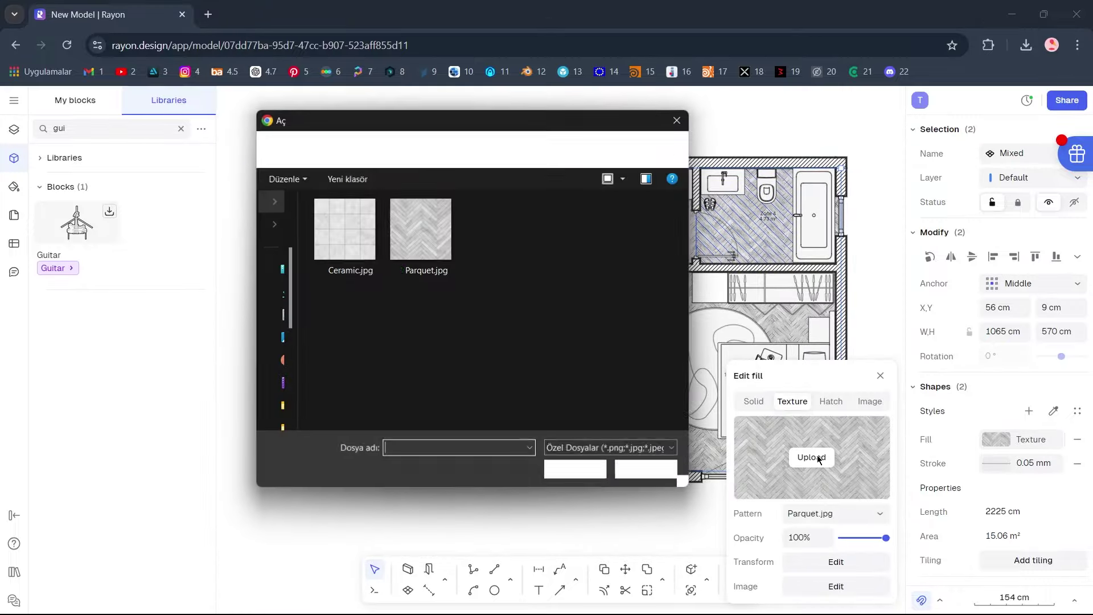
click(368, 257)
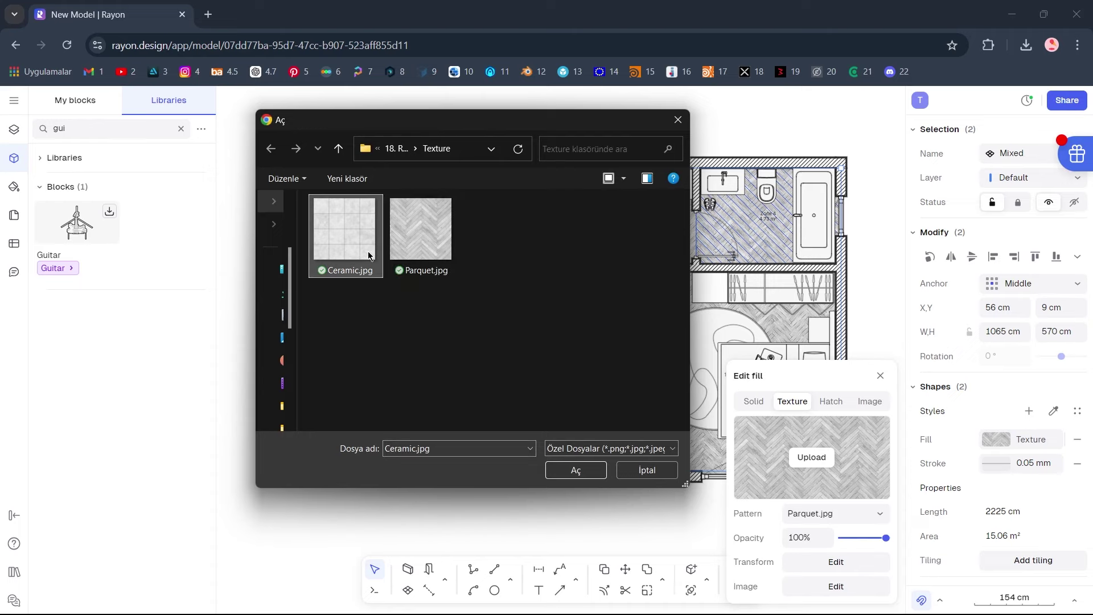
click(576, 470)
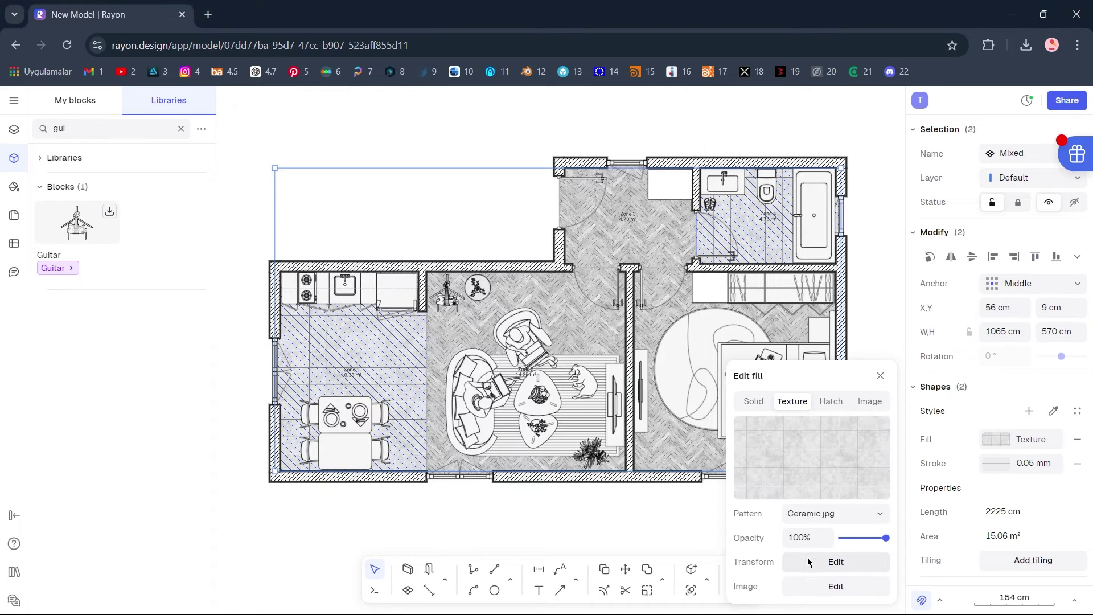
click(854, 562)
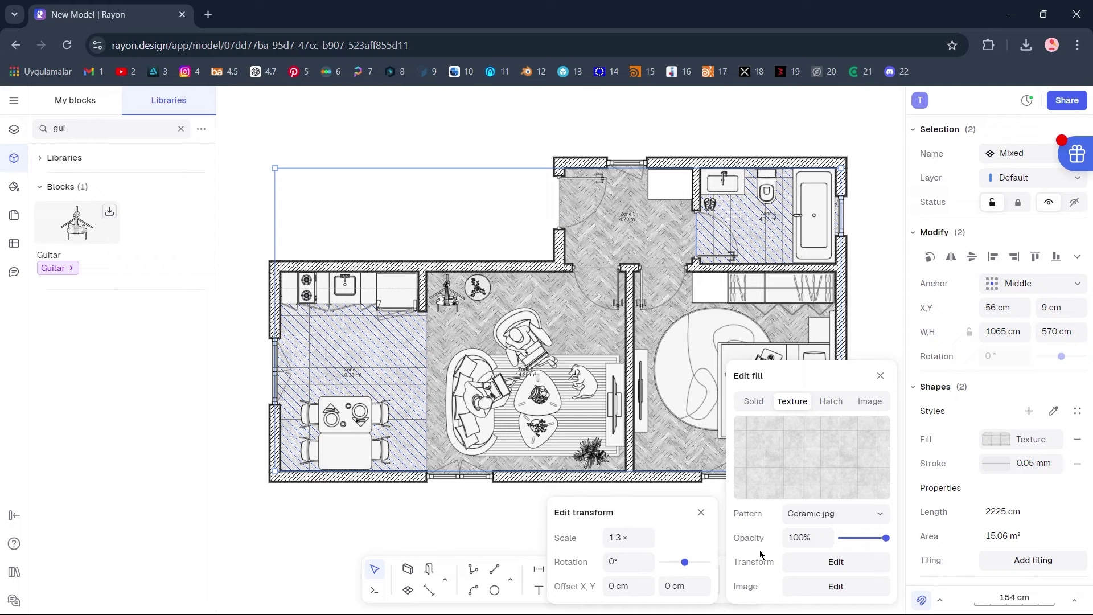
click(630, 556)
text(45)
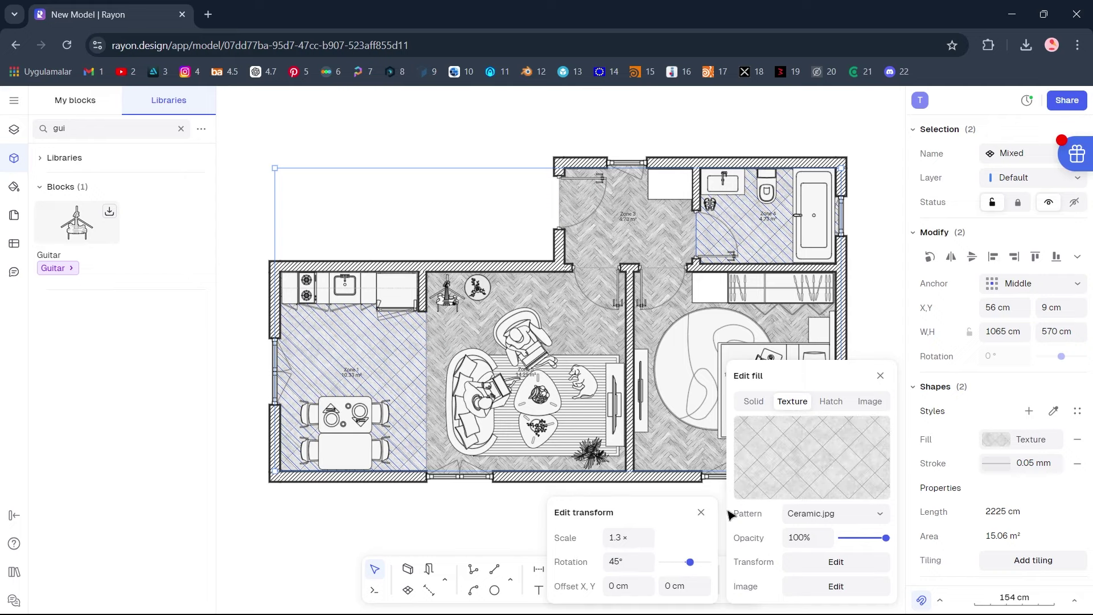
click(872, 328)
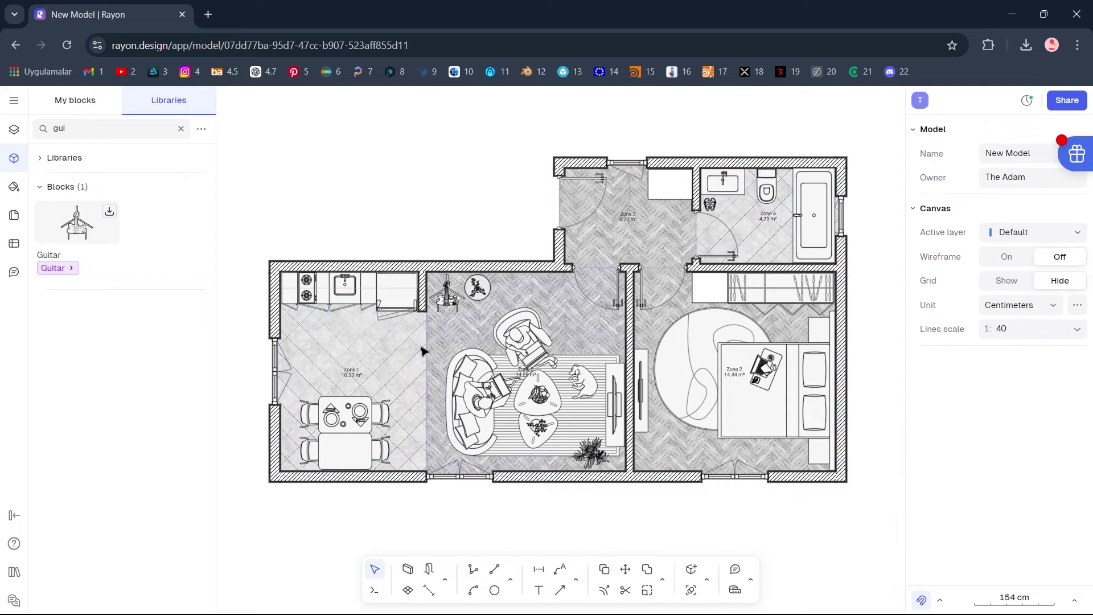
- Select the five zone labels and enlarge their text size from 10 cm to 18 cm
click(349, 372)
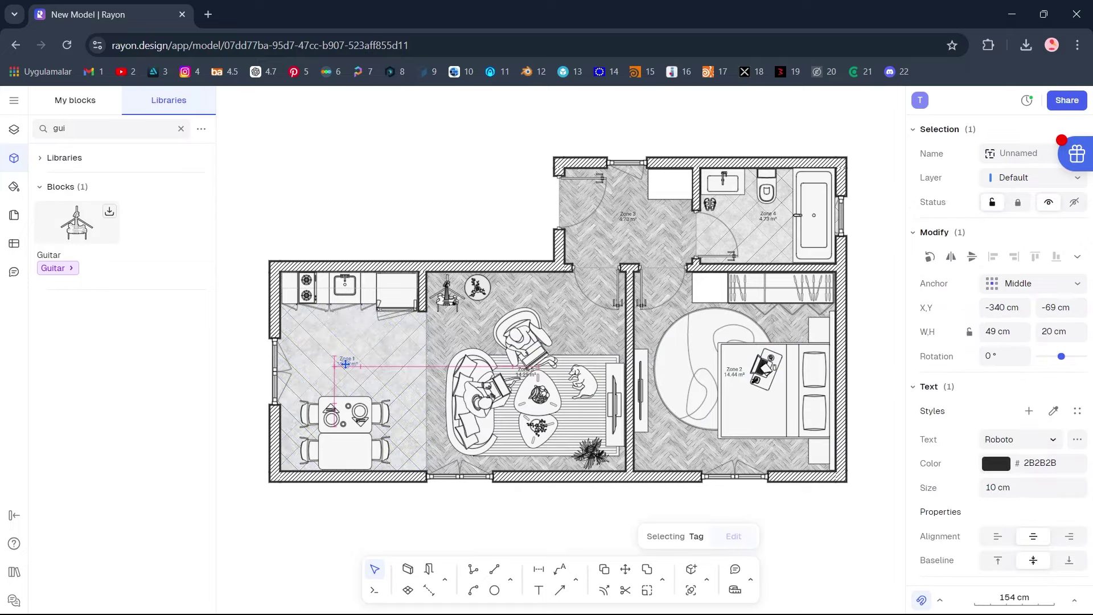
click(17, 161)
scroll(541, 382, up, 2)
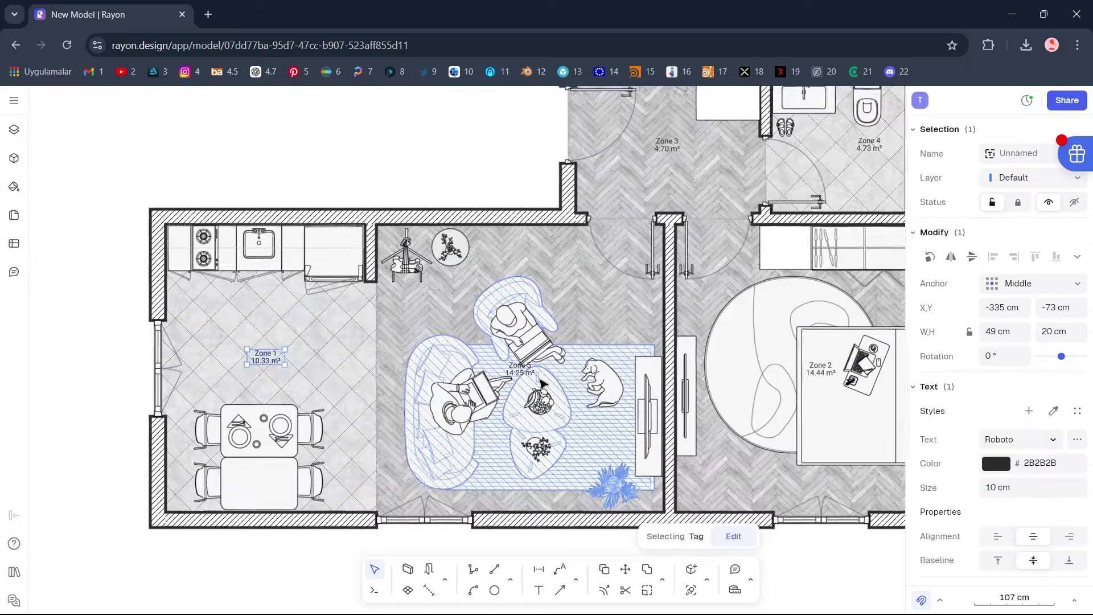
shift+click(517, 370)
middle_drag(609, 380, 485, 390)
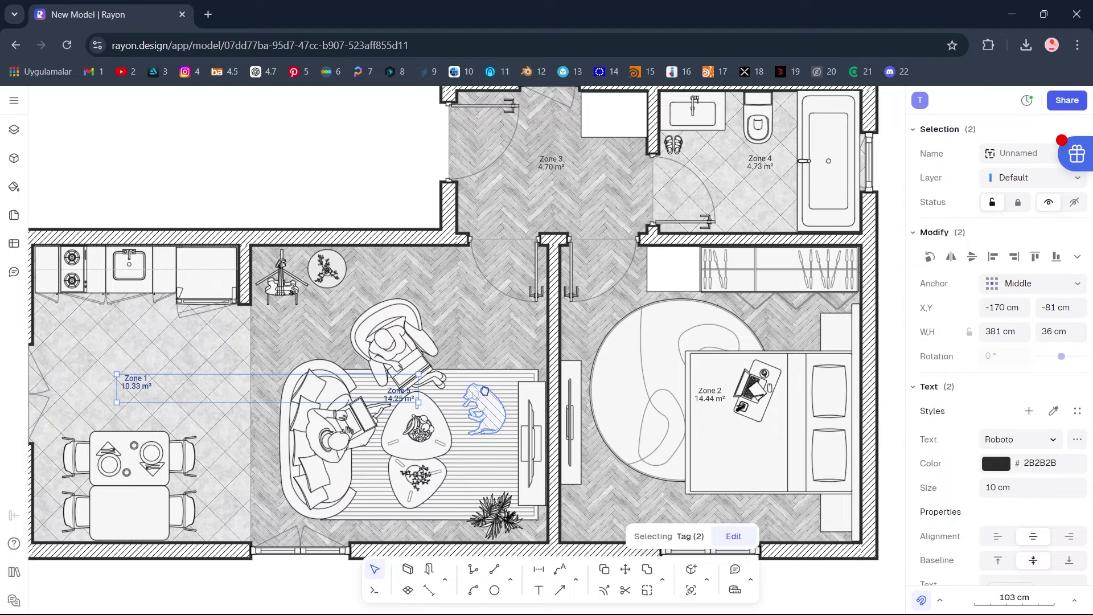
shift+click(702, 398)
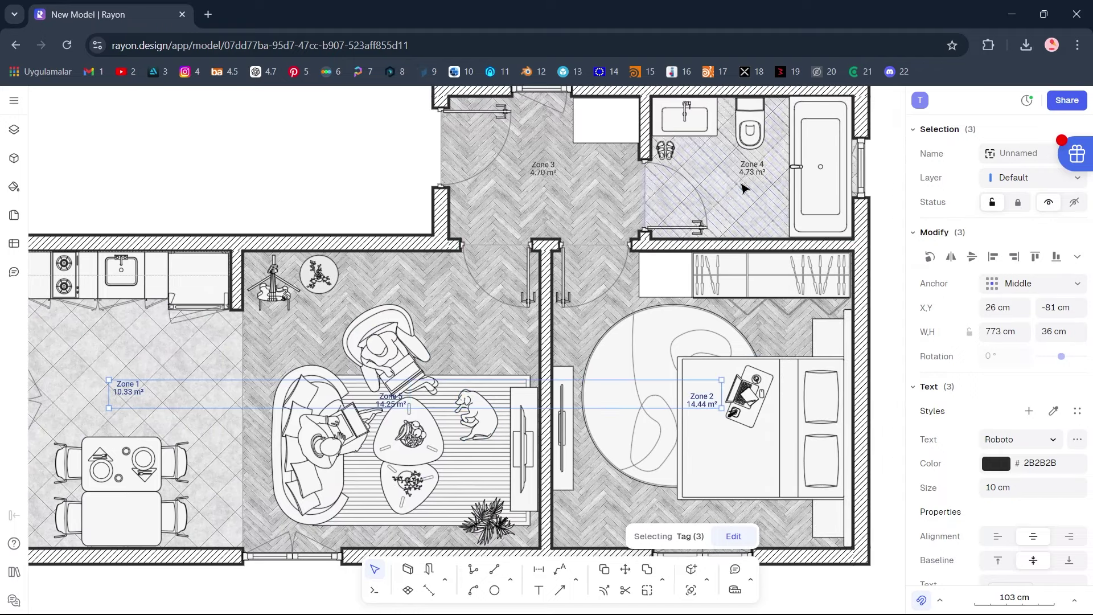
shift+click(751, 169)
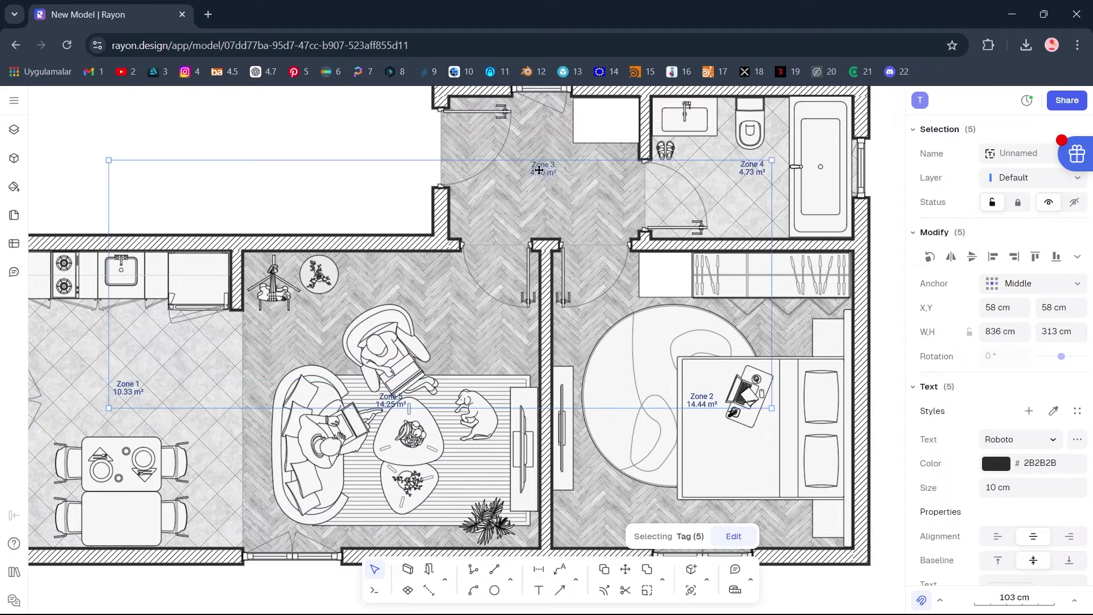
click(1028, 484)
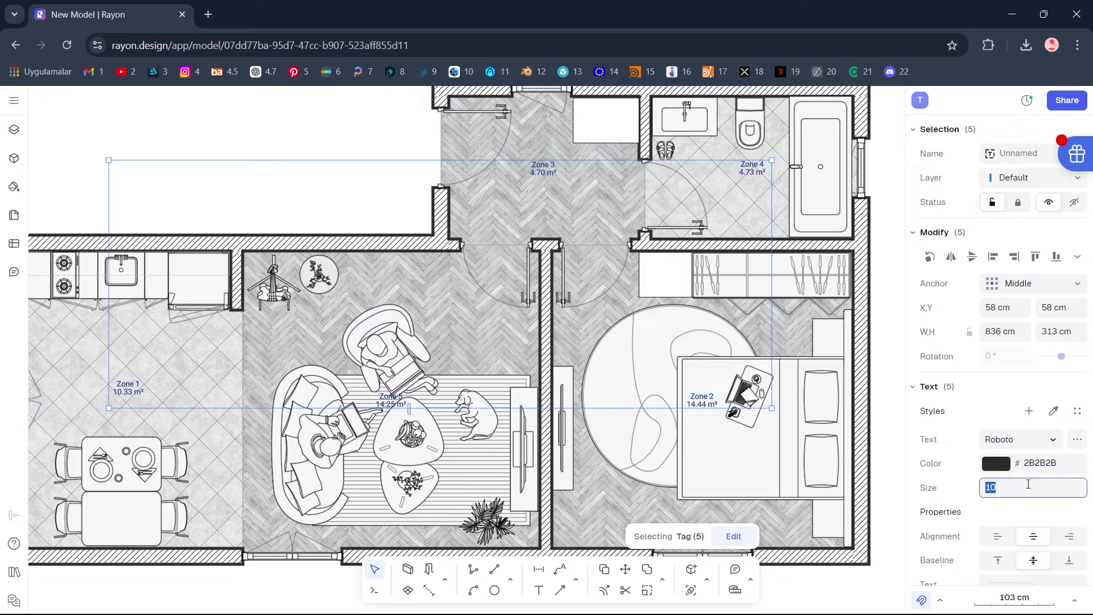
text(18)
key(Return)
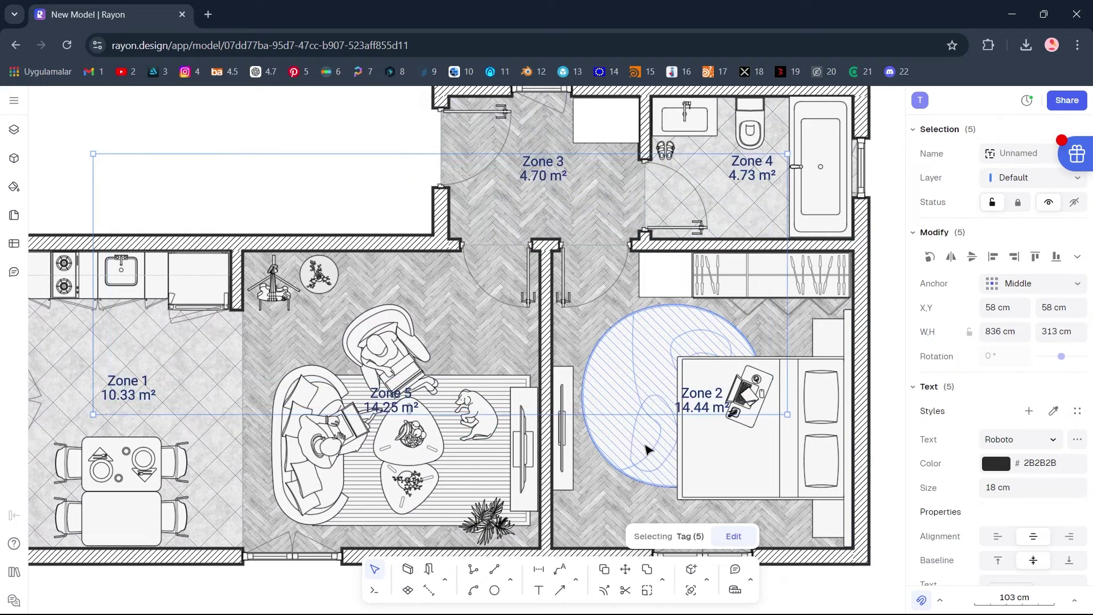
key(Escape)
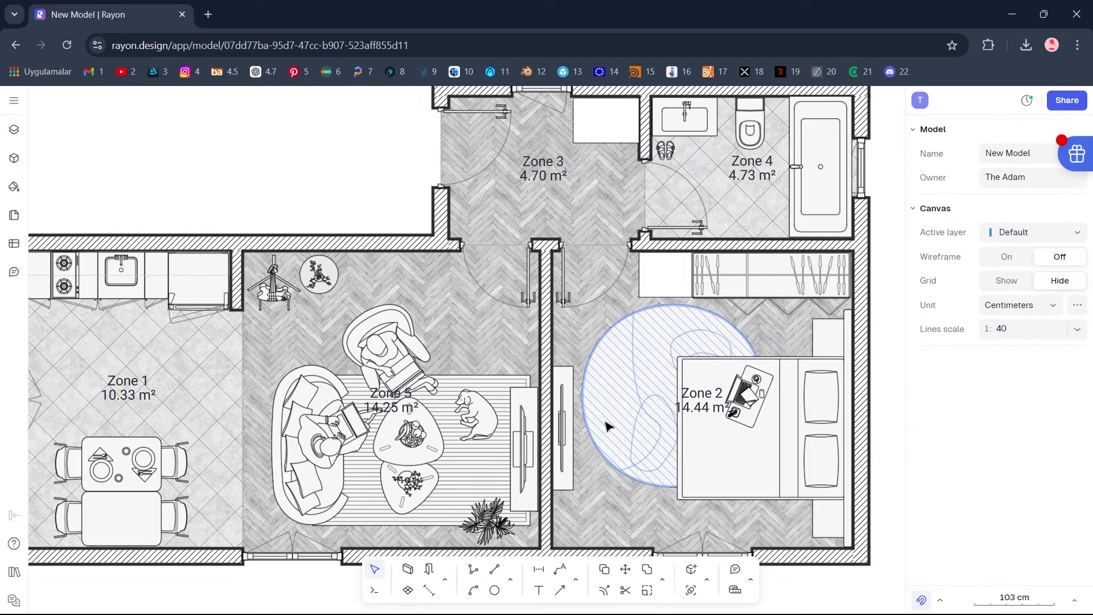
- Rename Zone 1 to Kitchen, move the Zone 5 tag up and rename it Livingroom
double_click(130, 389)
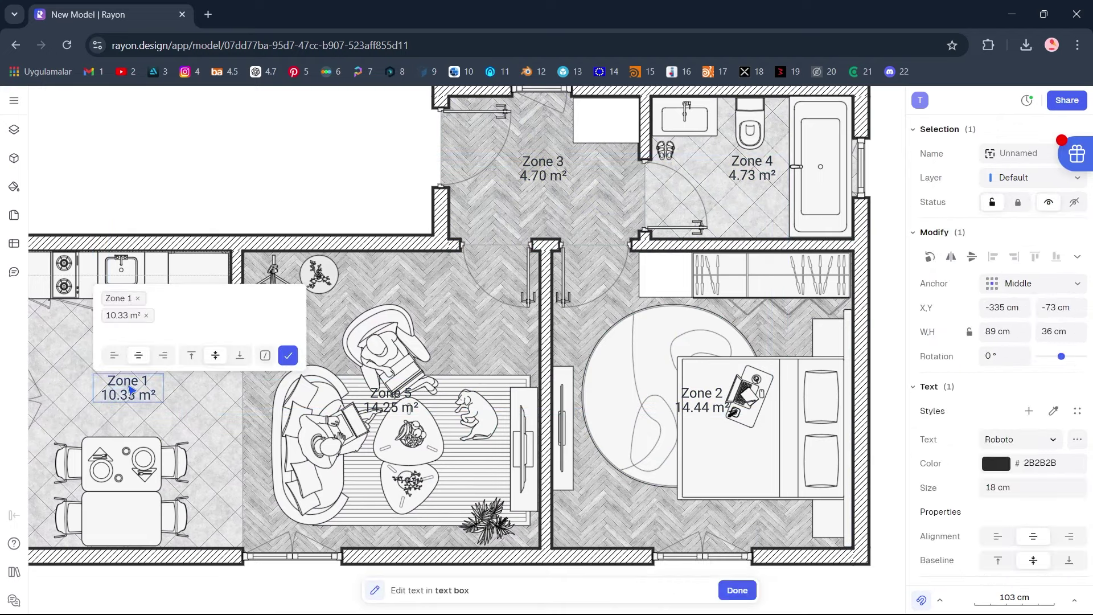
click(138, 299)
text(Kitchen)
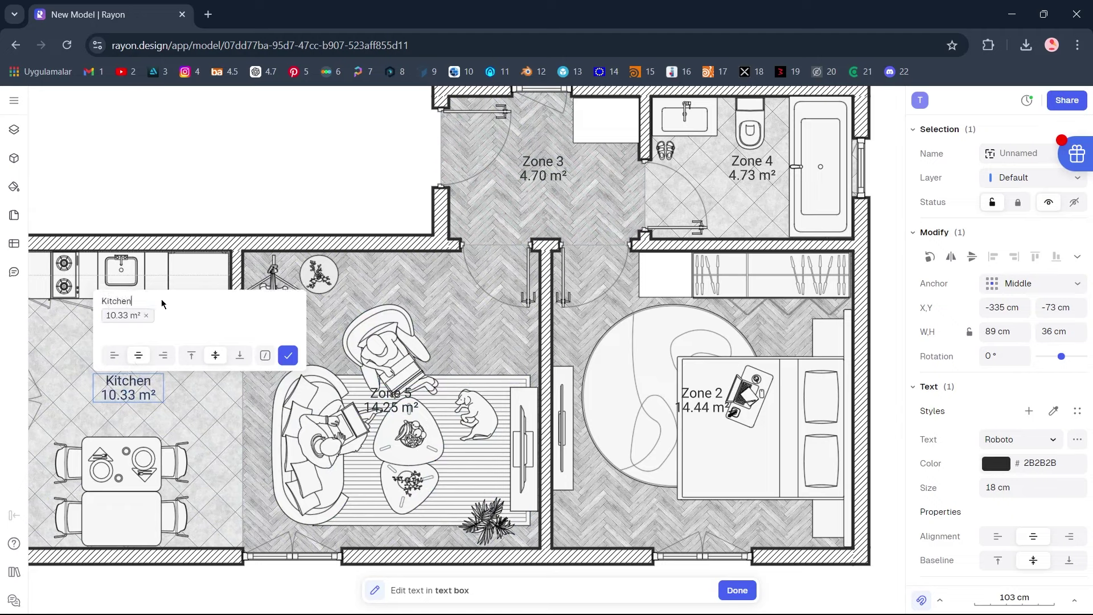
click(288, 357)
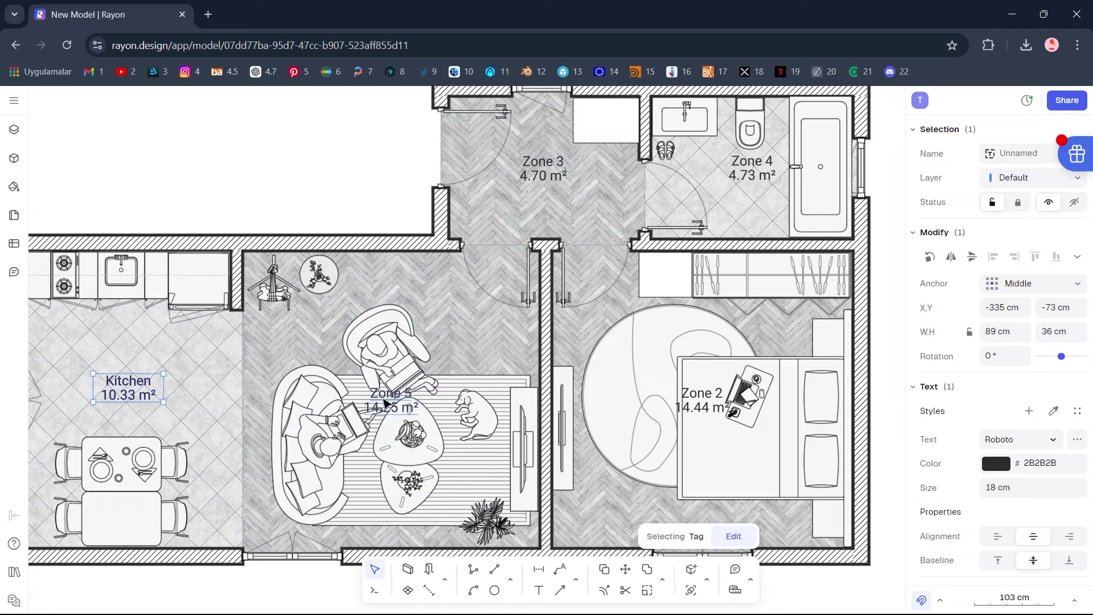
drag(389, 400, 394, 281)
double_click(394, 281)
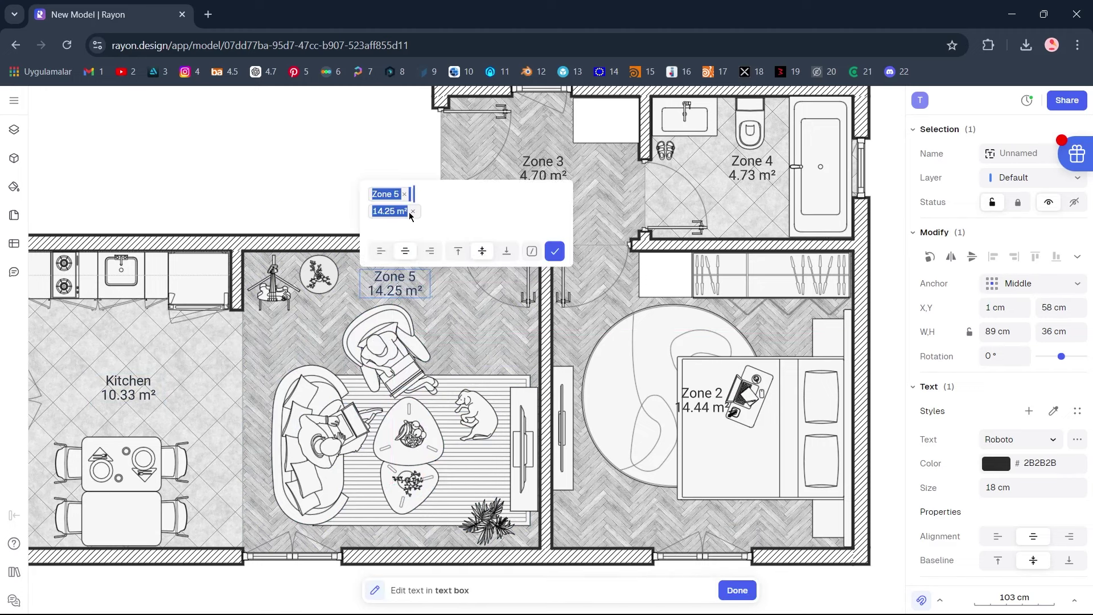
text(L)
key(Caps_Lock)
text(ivingroom)
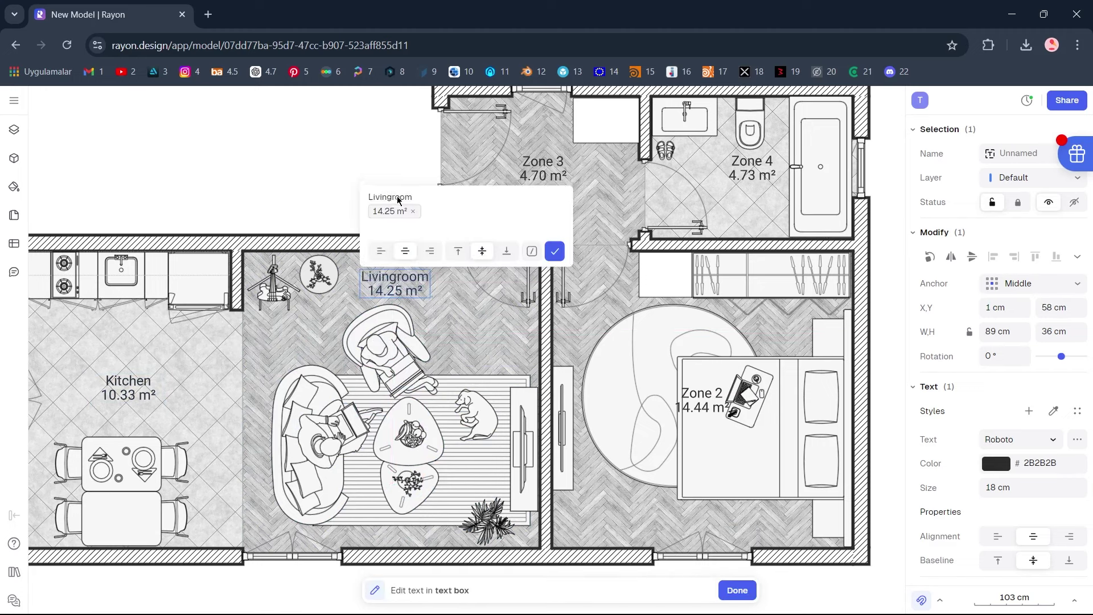
click(551, 251)
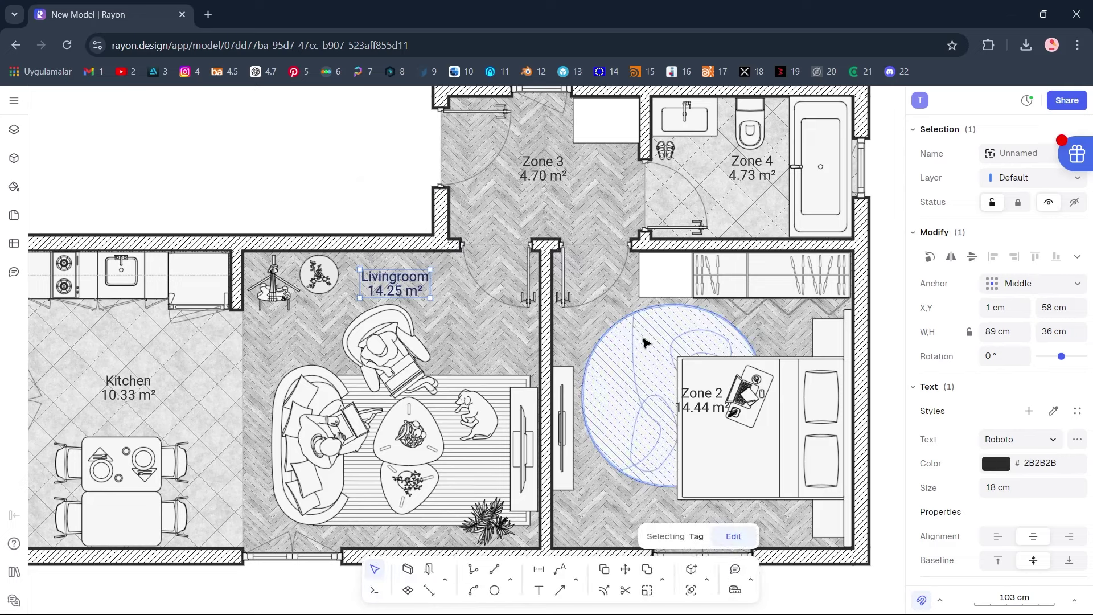
- Shift the Zone 2 tag left in the bedroom and rename it Bedroom
click(709, 399)
drag(709, 398, 623, 387)
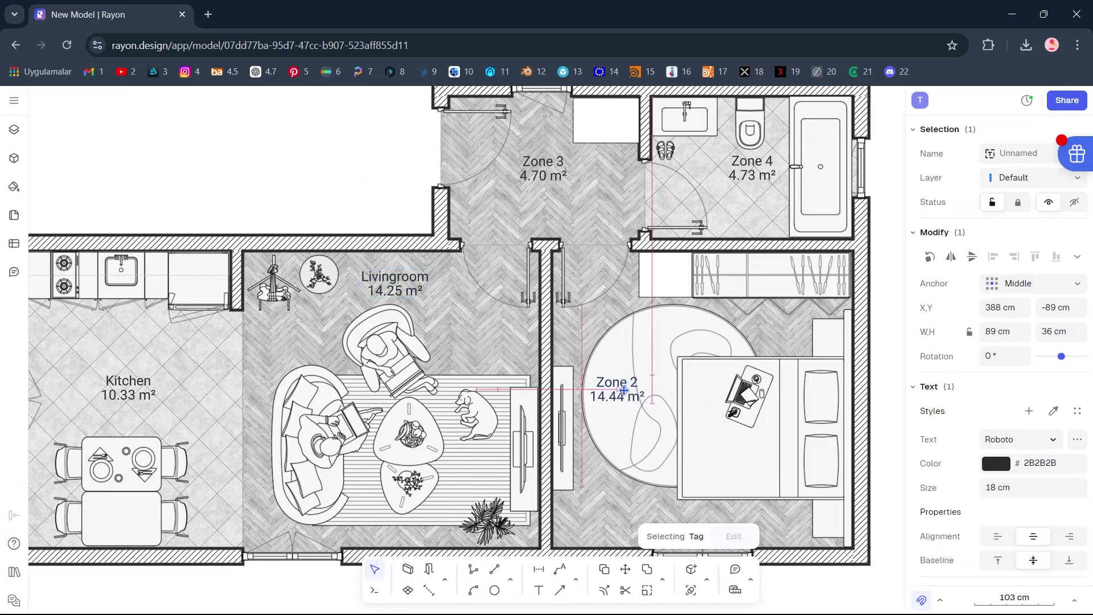
click(733, 535)
click(625, 300)
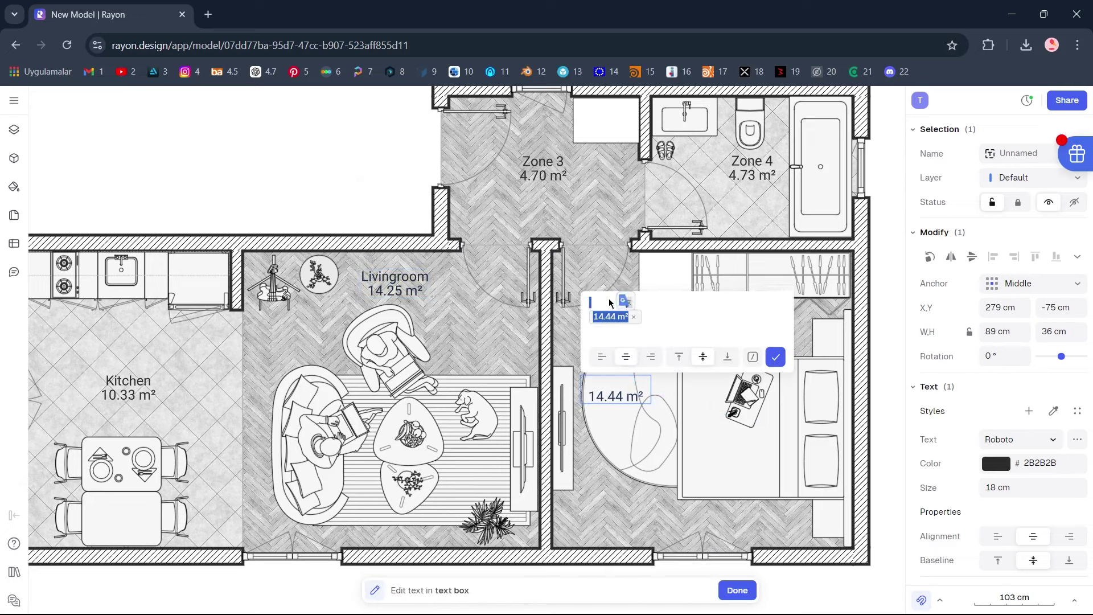
text(Bedroom)
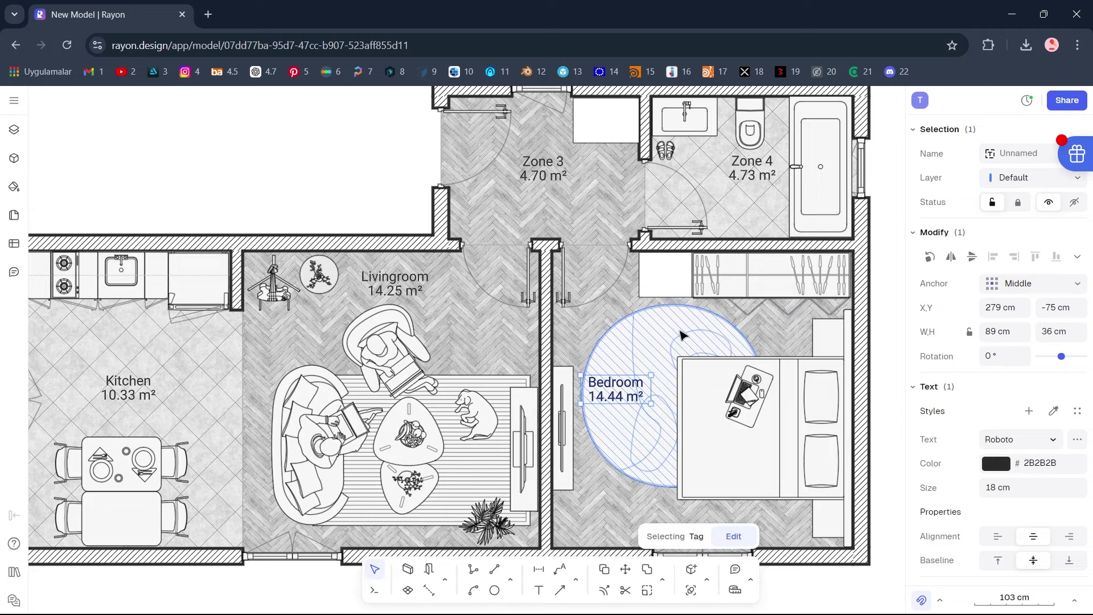
- Rename the Zone 4 tag to Bathroom and the Zone 3 tag to Entry
click(744, 173)
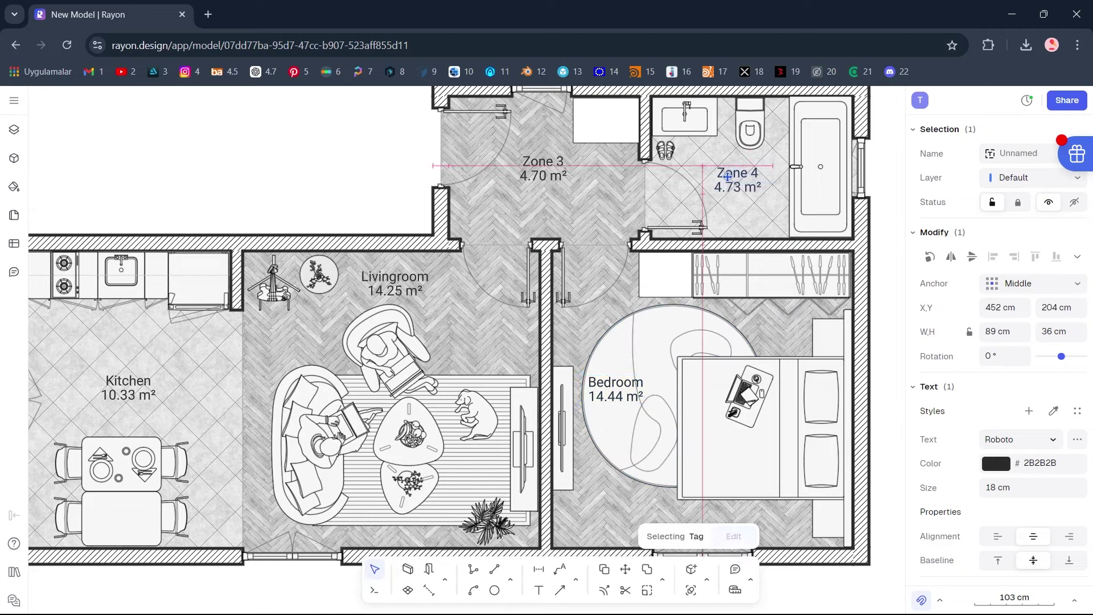
double_click(740, 170)
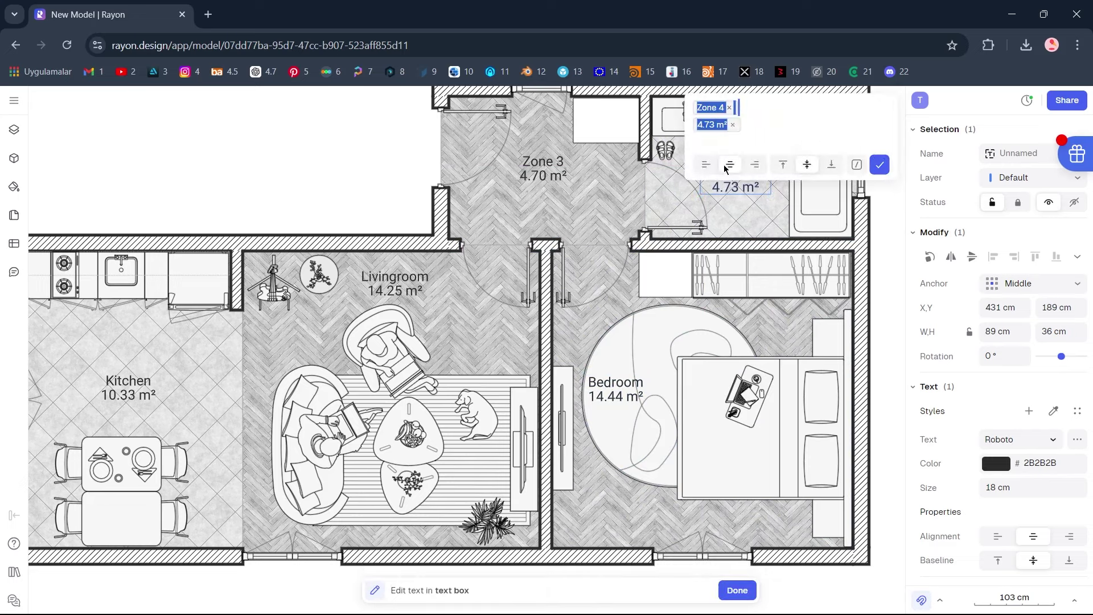
click(729, 108)
text(Bathroom)
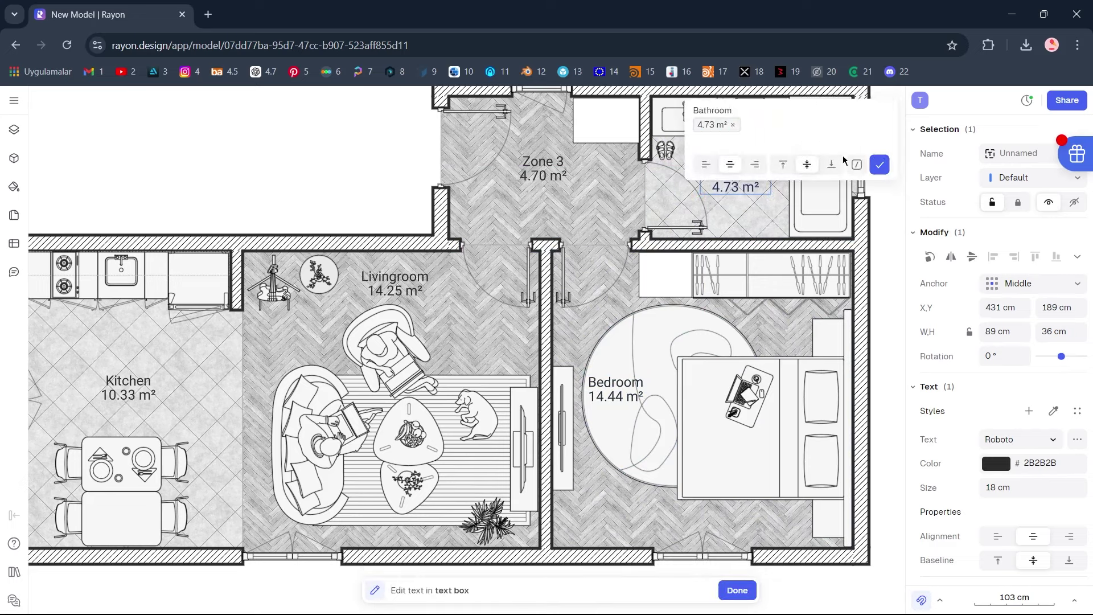
click(879, 165)
click(544, 165)
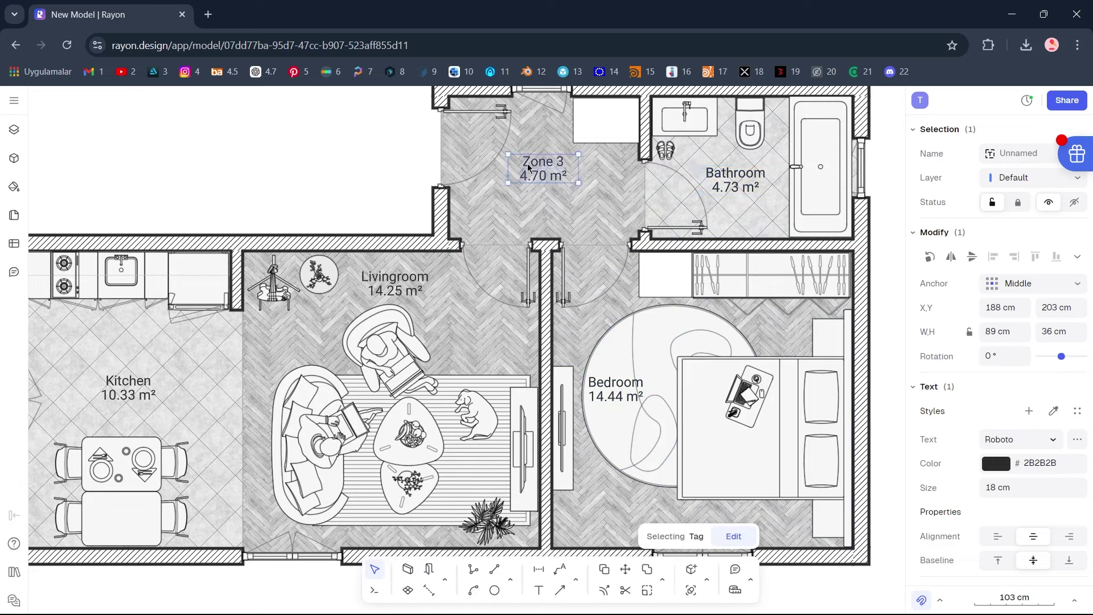
double_click(545, 162)
click(552, 107)
text(Entry)
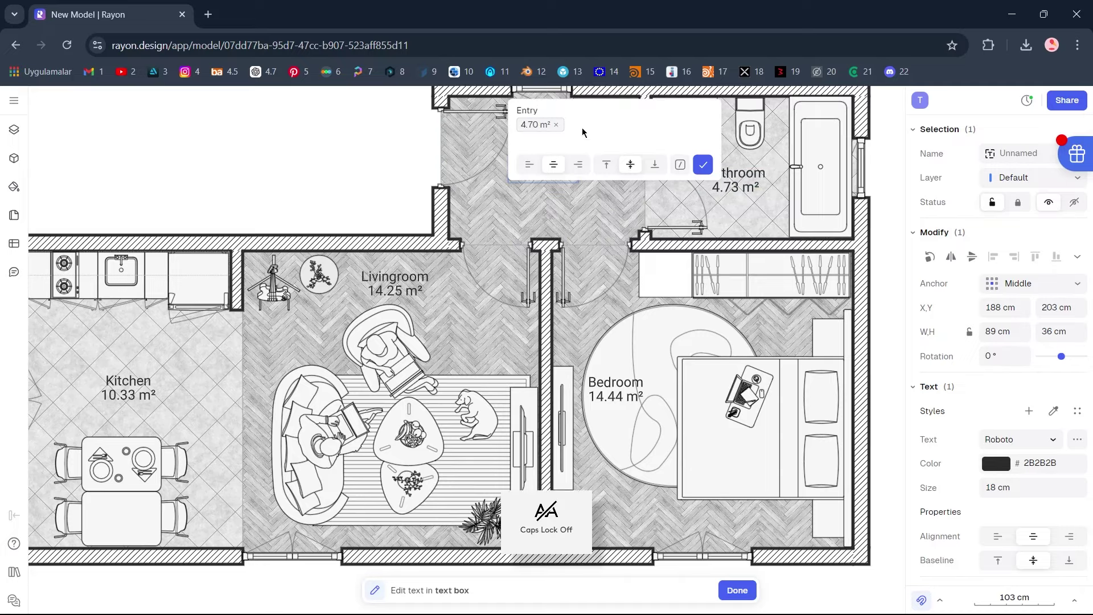
key(Escape)
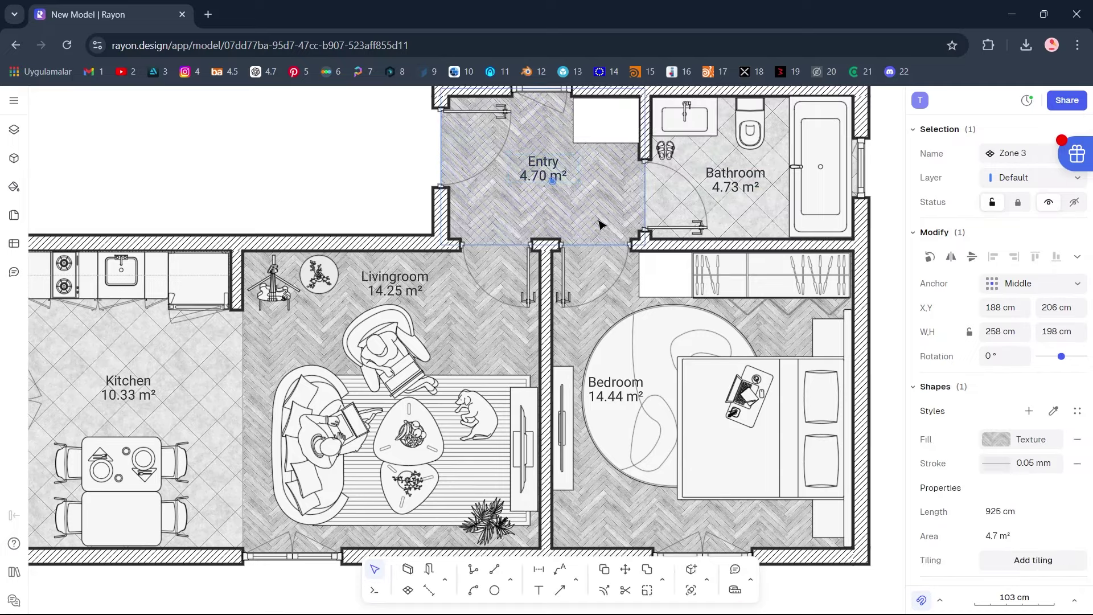
key(Escape)
scroll(397, 315, down, 2)
- Draw a 200 × 6 cm rectangle anchored at the Entry's top wall corner
scroll(397, 181, up, 8)
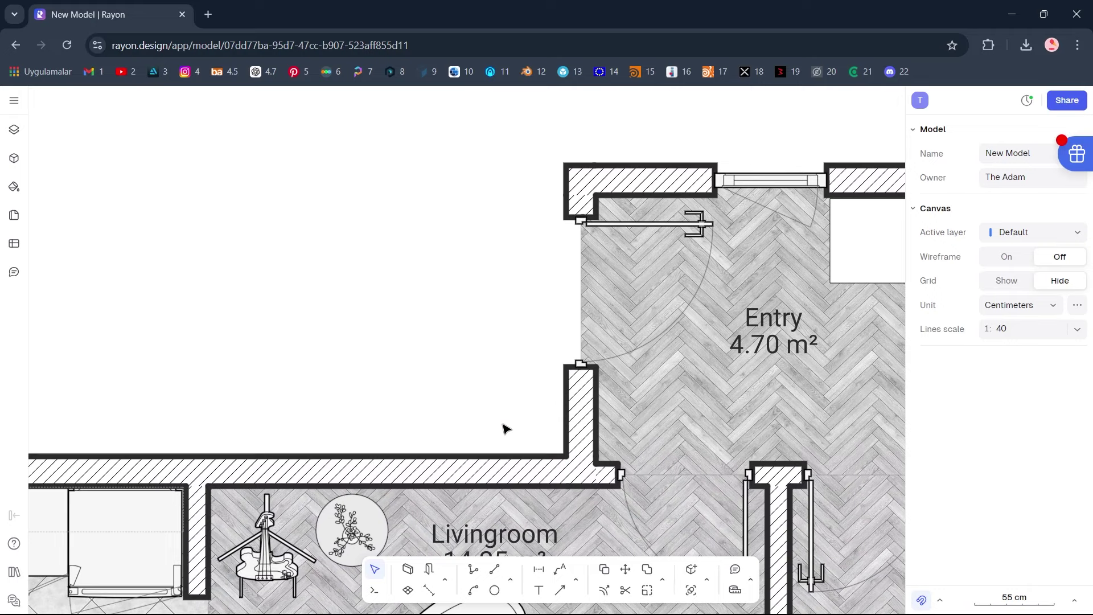
click(512, 580)
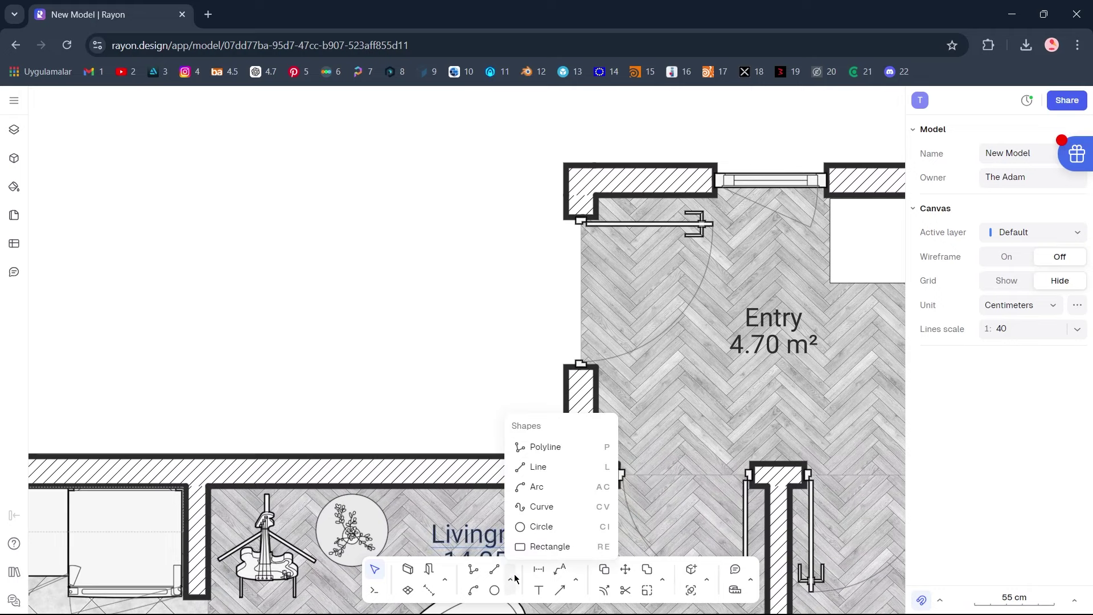
click(535, 547)
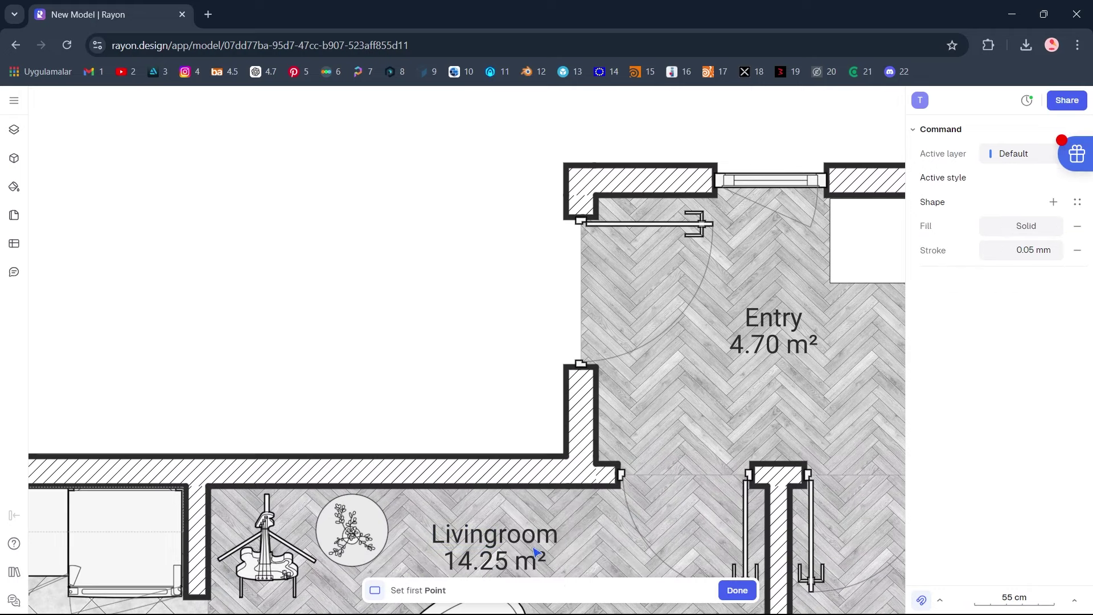
click(564, 165)
text(200)
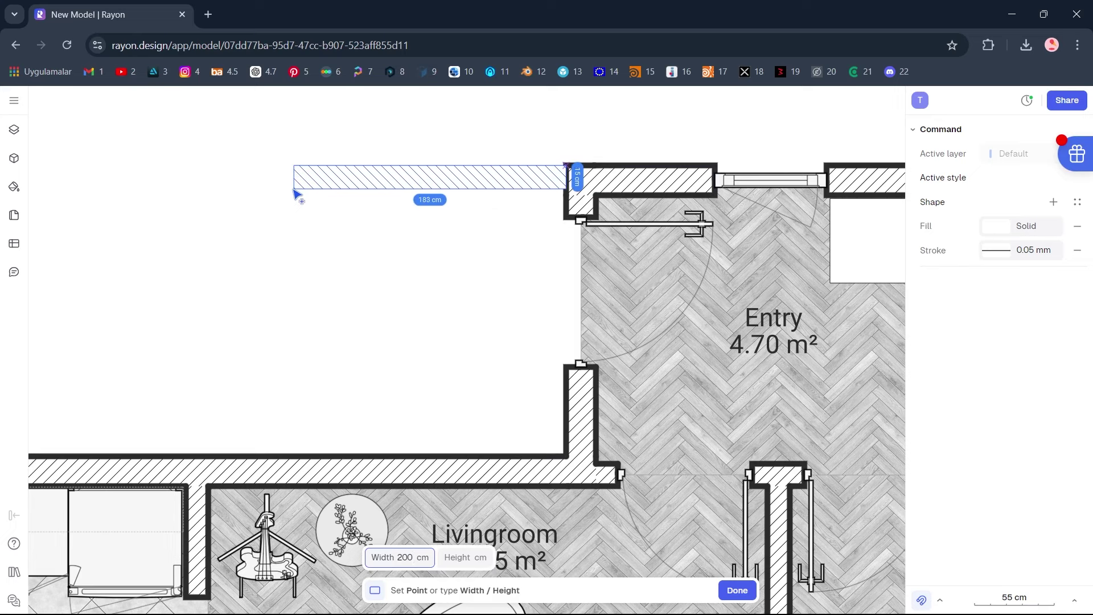
key(Tab)
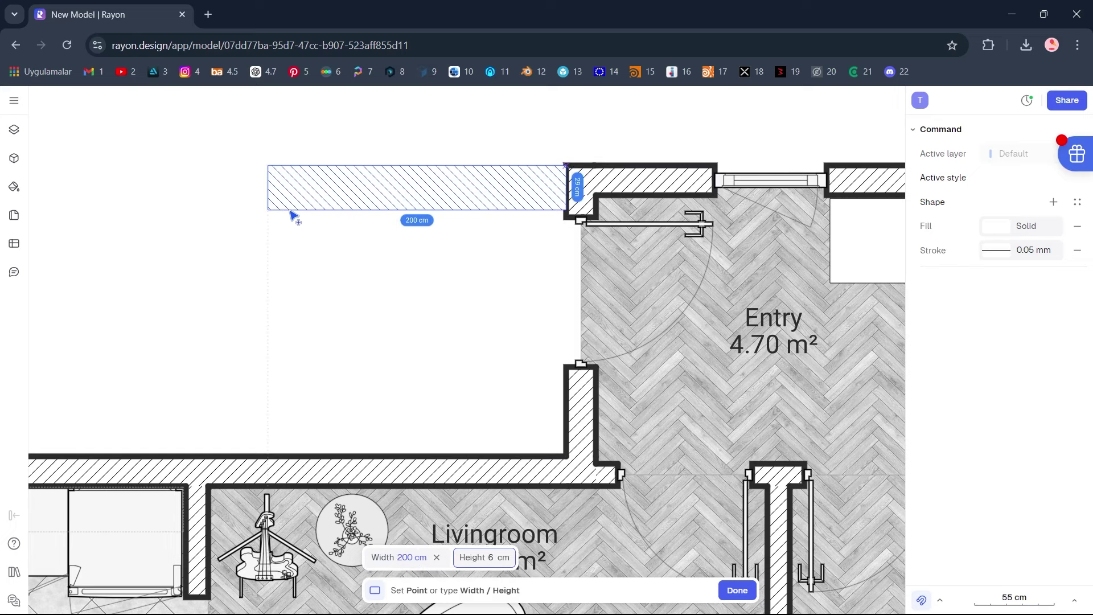
key(Return)
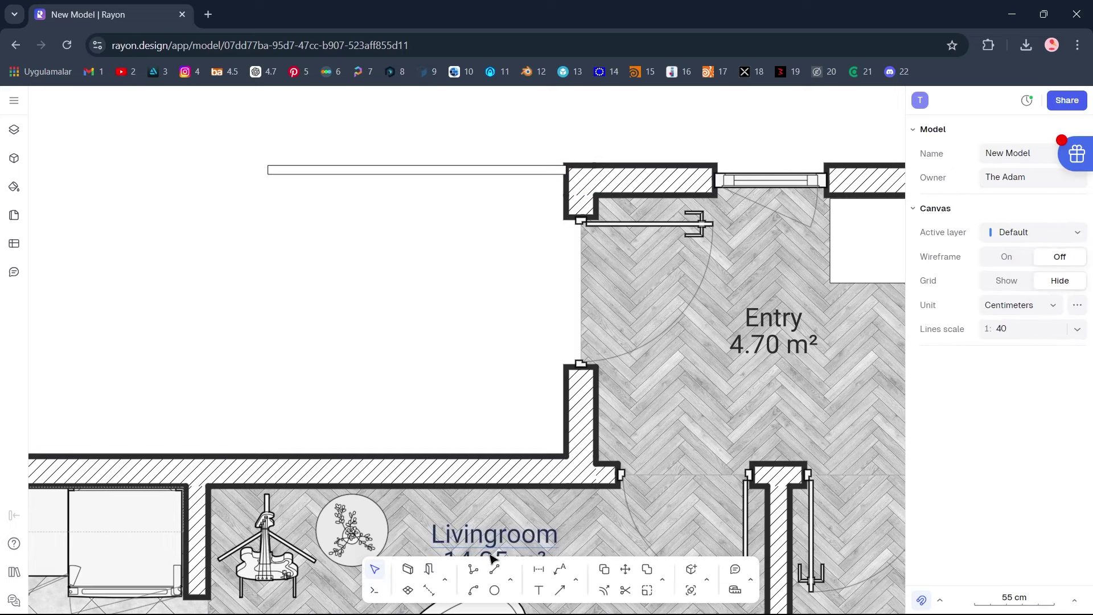
- Draw a 189 cm vertical line down to the lower wall and copy it 3 cm sideways
click(494, 570)
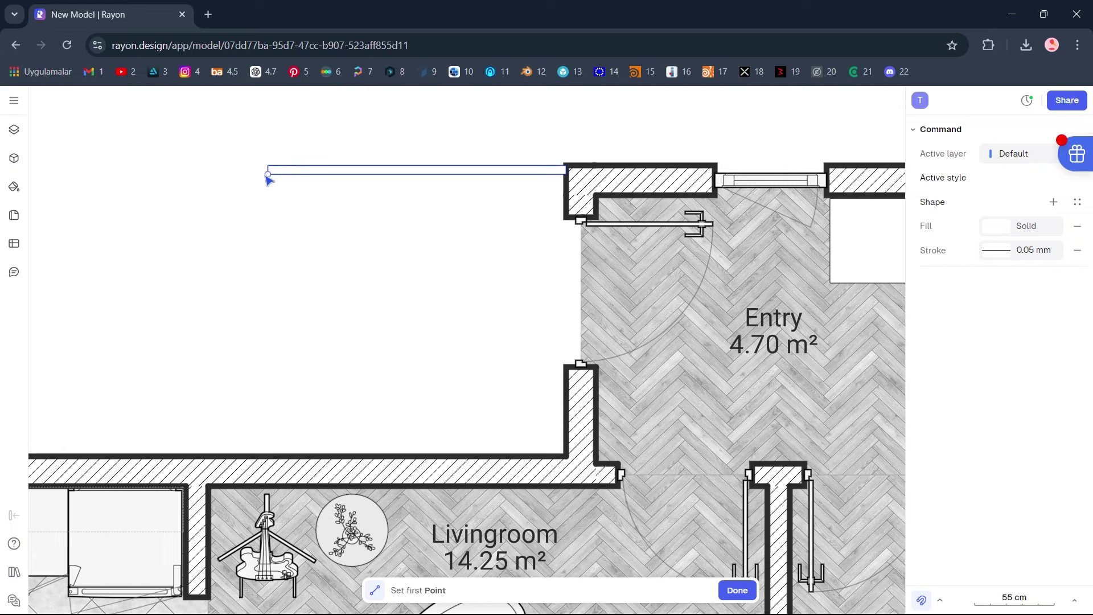
click(268, 174)
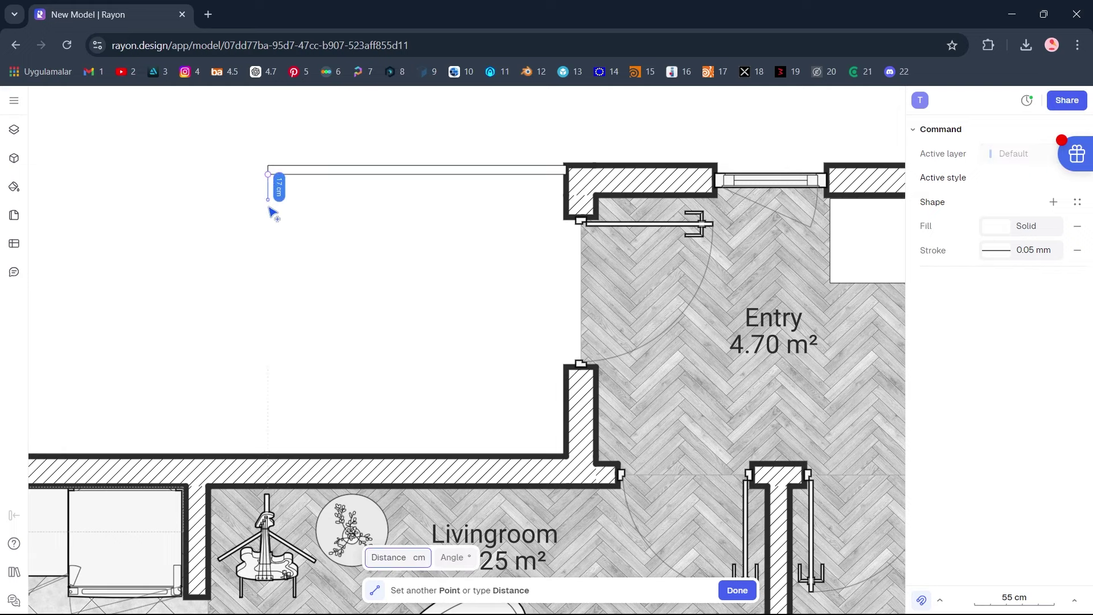
click(268, 456)
key(Escape)
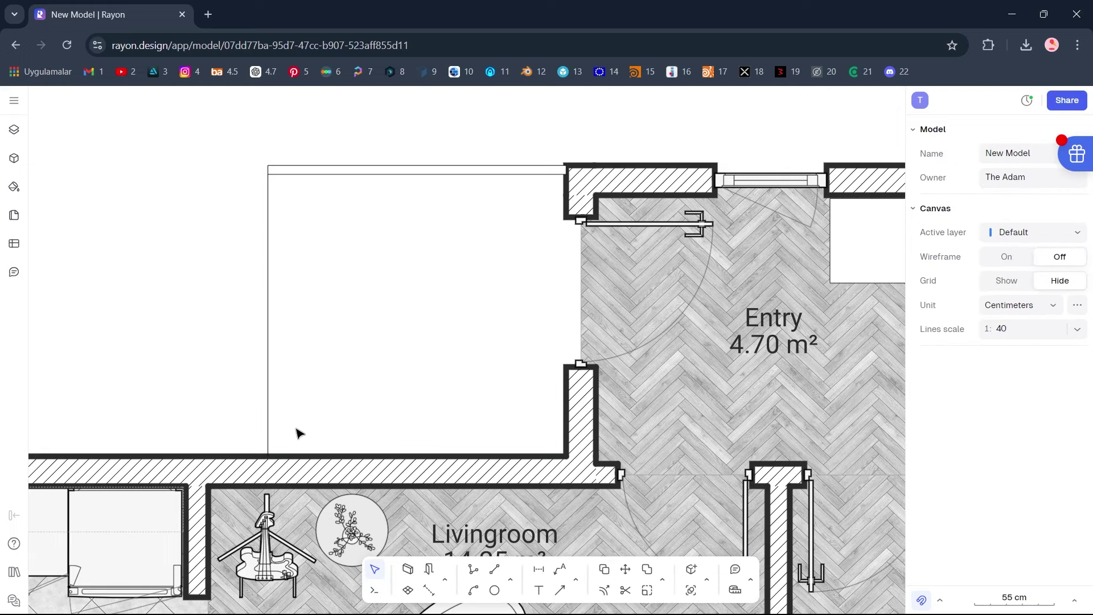
click(270, 380)
click(603, 569)
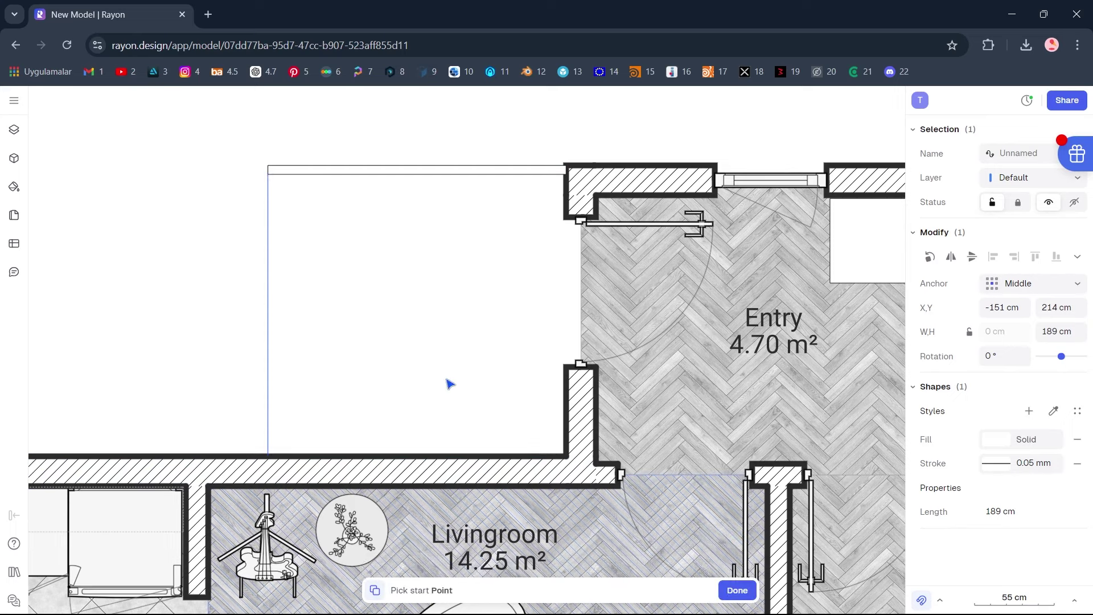
click(329, 311)
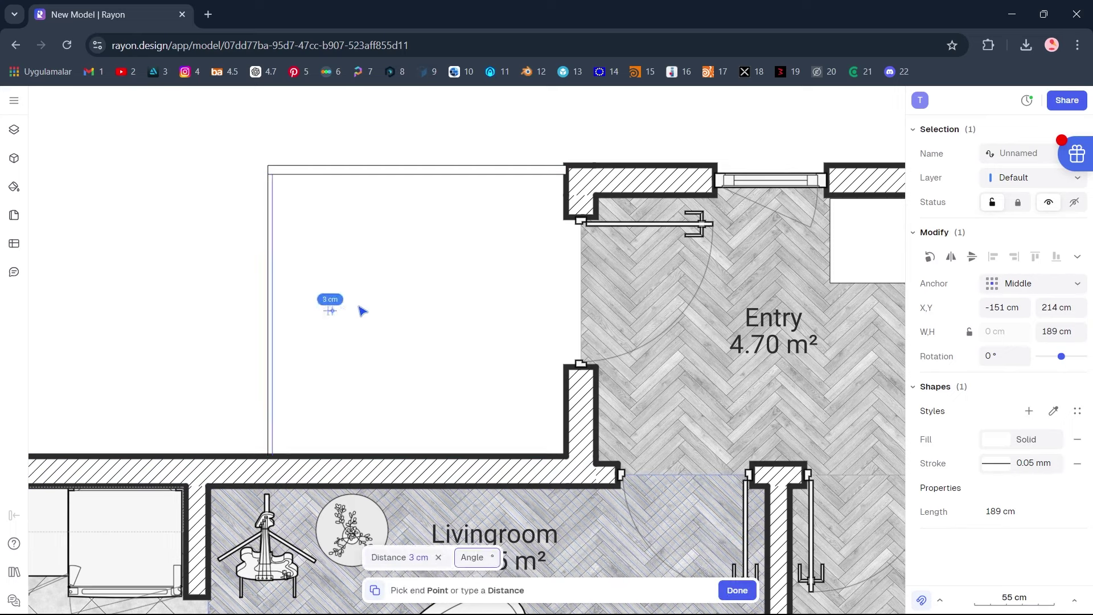
key(Escape)
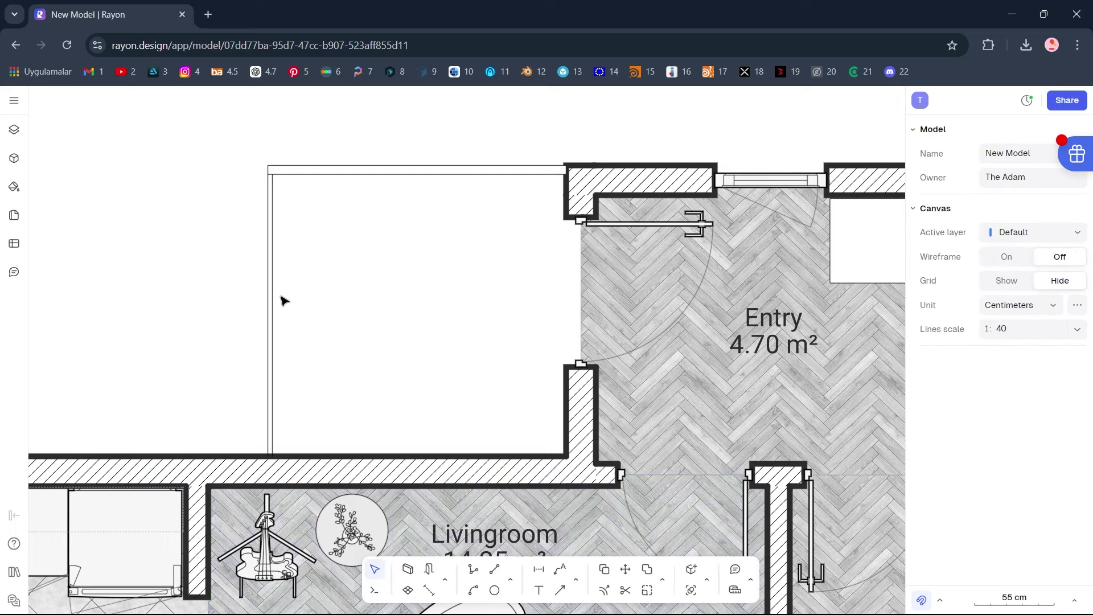
- Give the copied vertical line an ISO dash space stroke with 0.12 mm weight
click(276, 296)
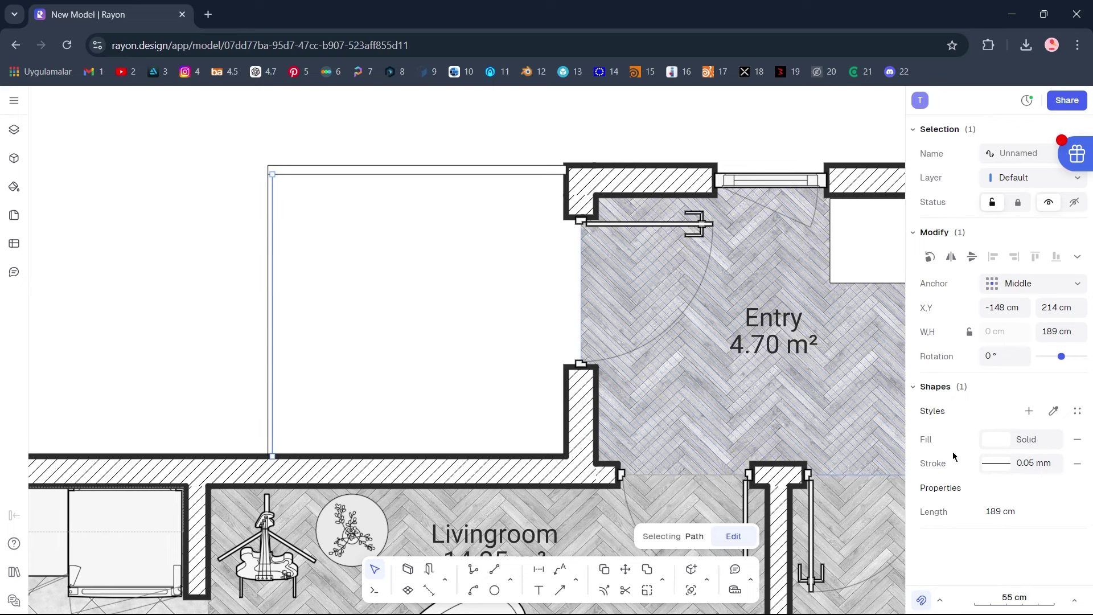
click(995, 464)
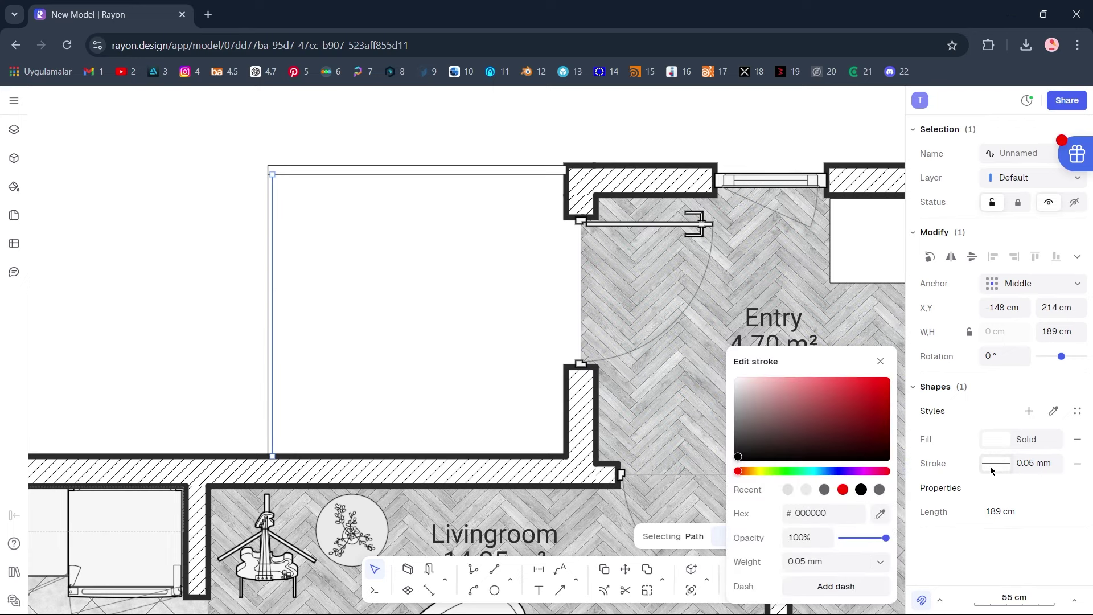
click(872, 585)
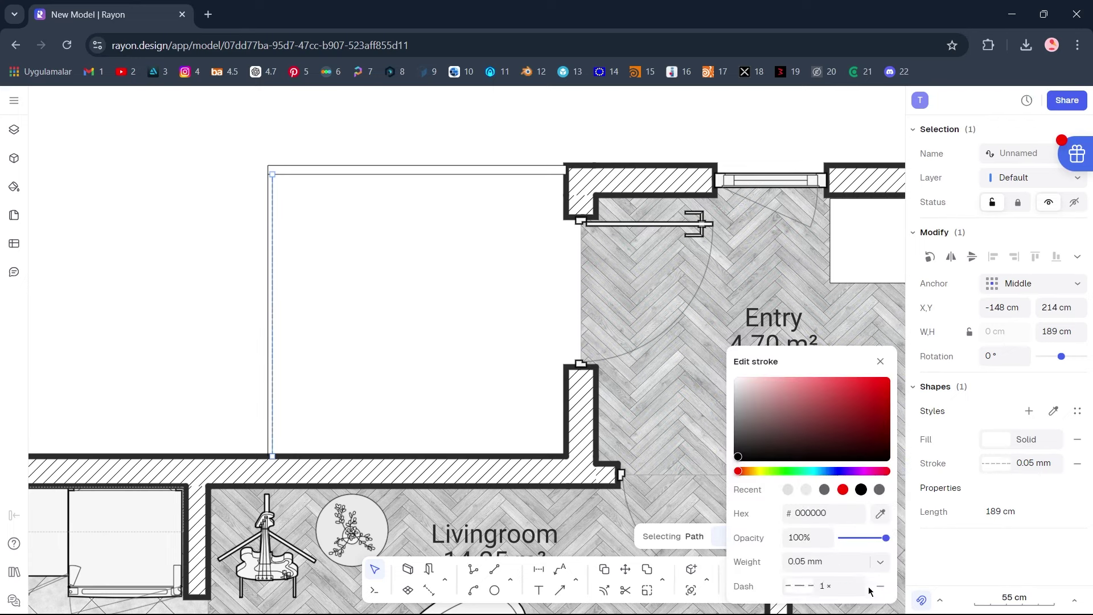
click(801, 586)
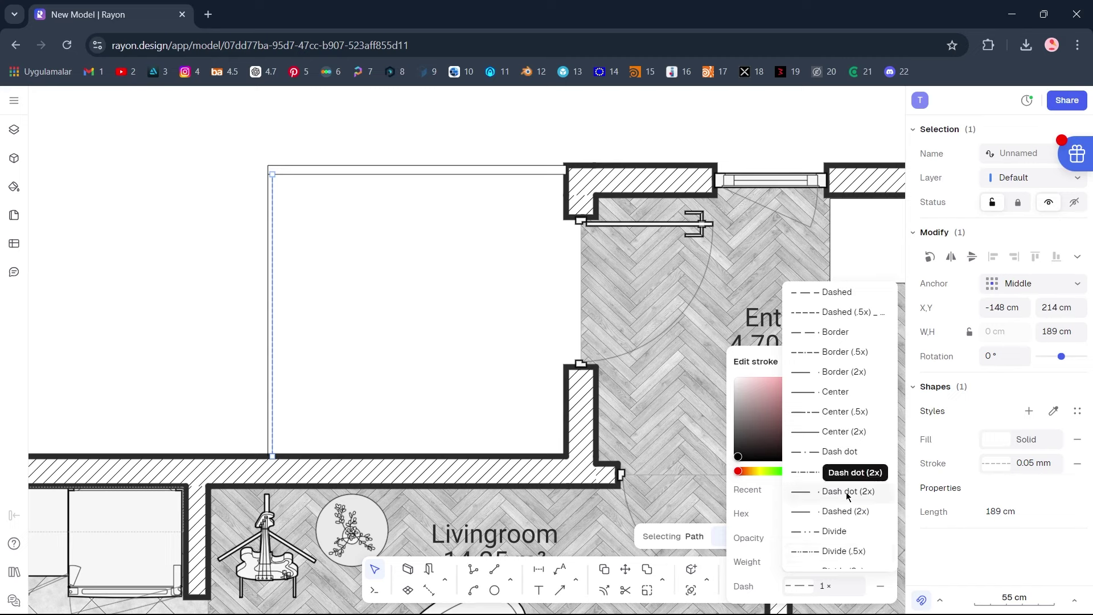
scroll(847, 494, down, 5)
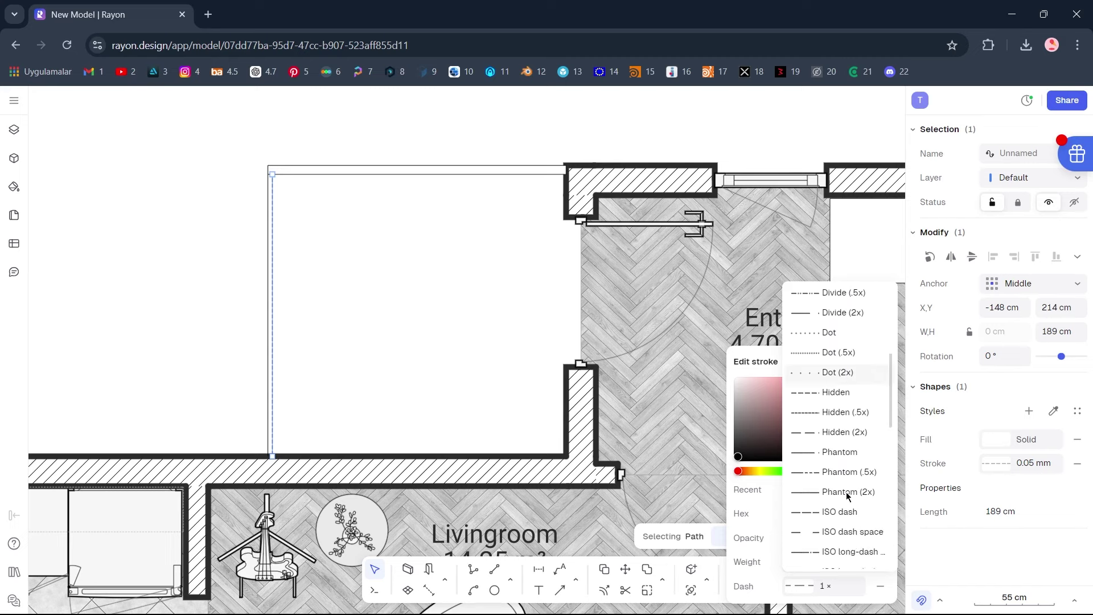
scroll(846, 492, down, 2)
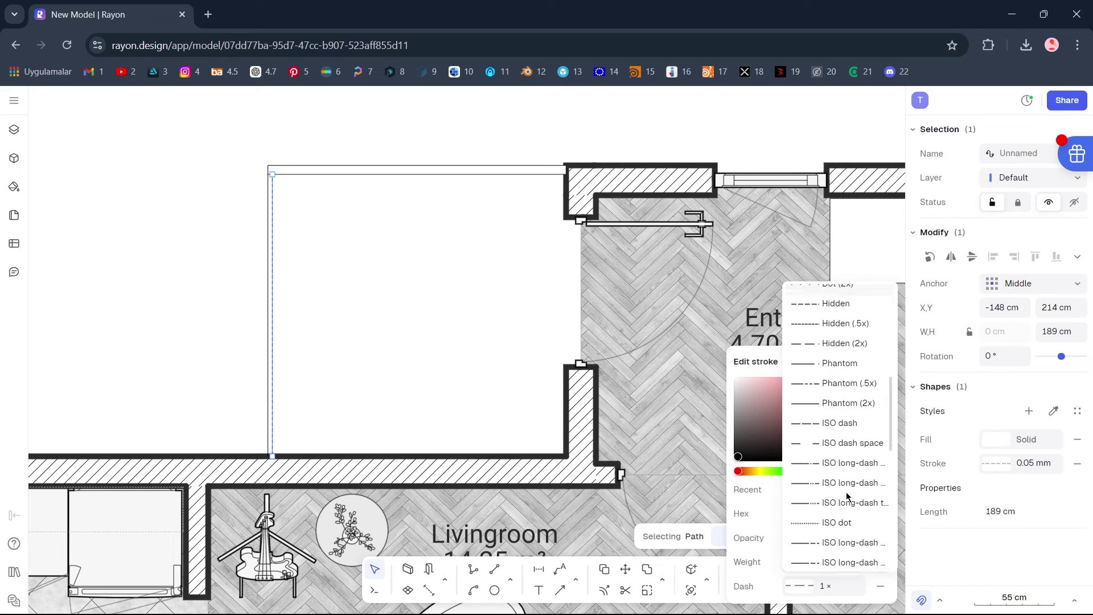
click(844, 436)
click(807, 561)
text(0.0)
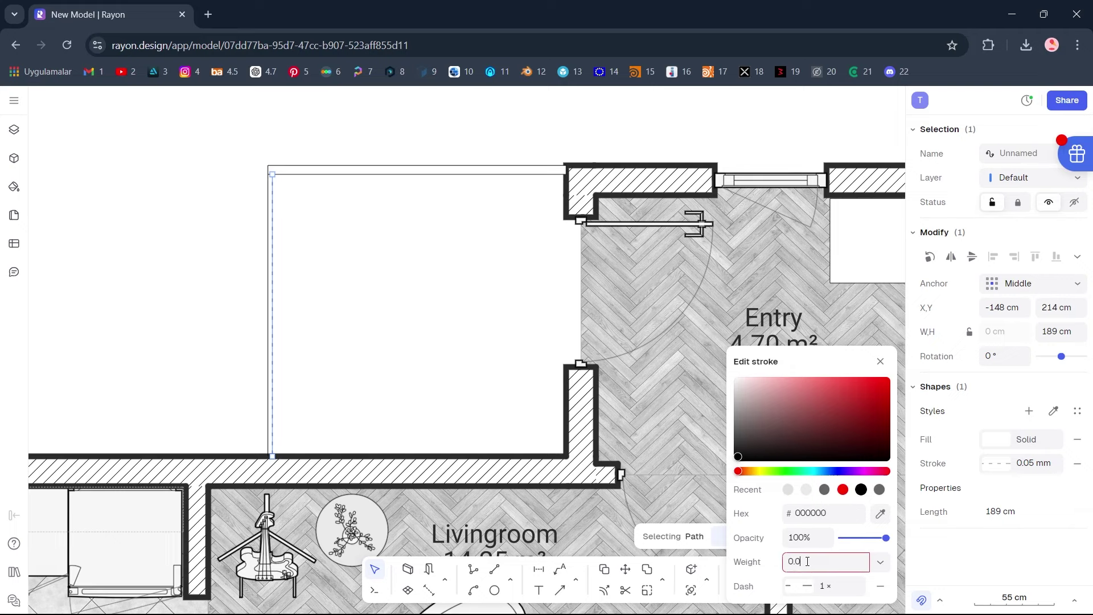
text(12)
key(Return)
click(470, 362)
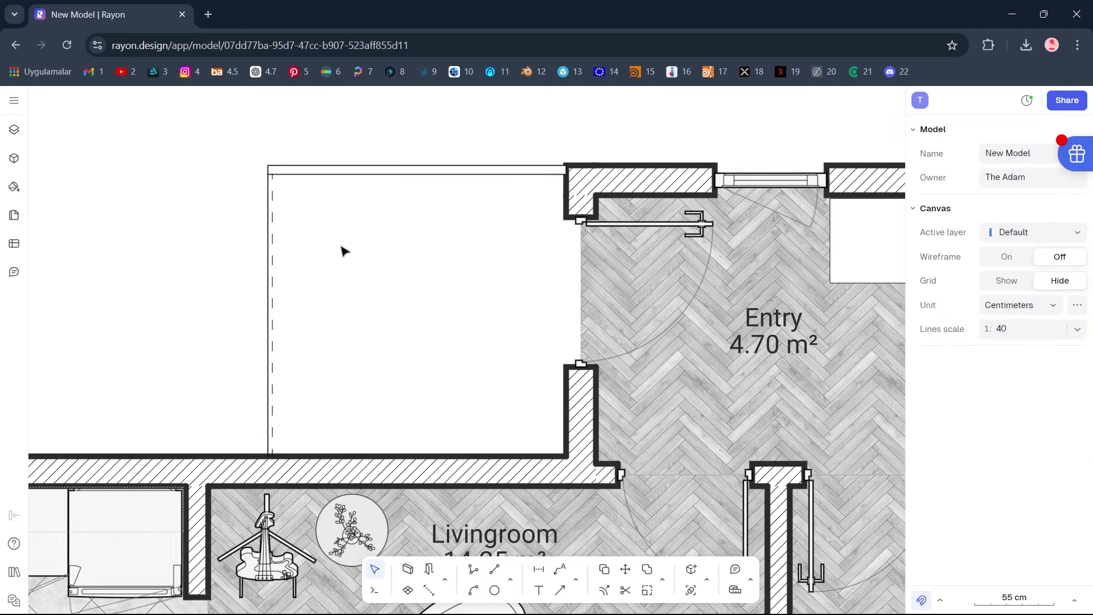
- Copy the dashed stair line pair 30 cm right, then pick all four lines for another copy
drag(272, 266, 243, 279)
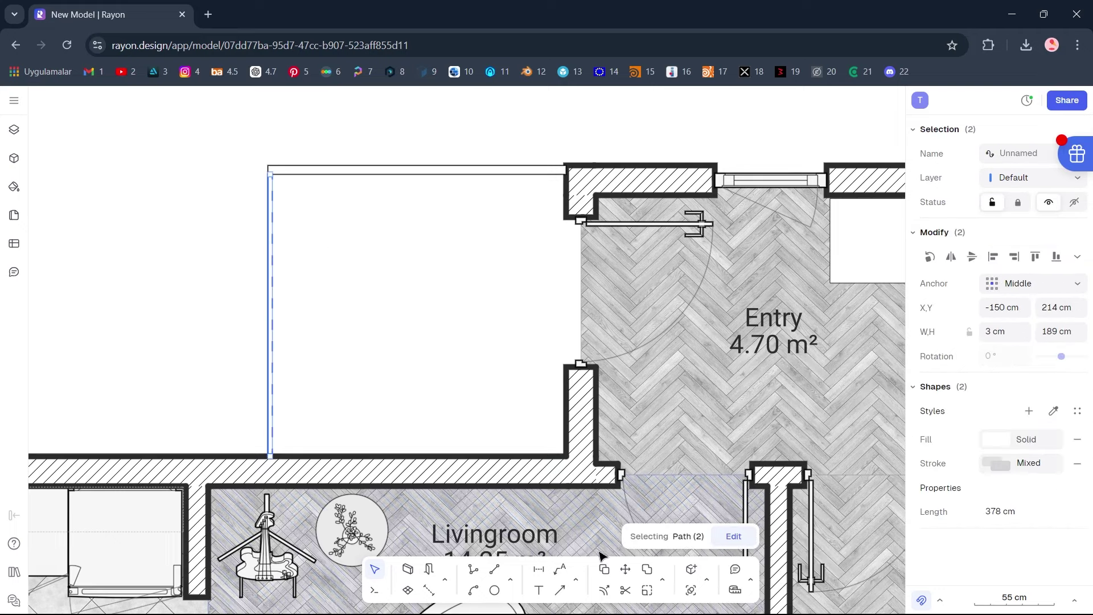
click(604, 568)
click(326, 318)
text(3)
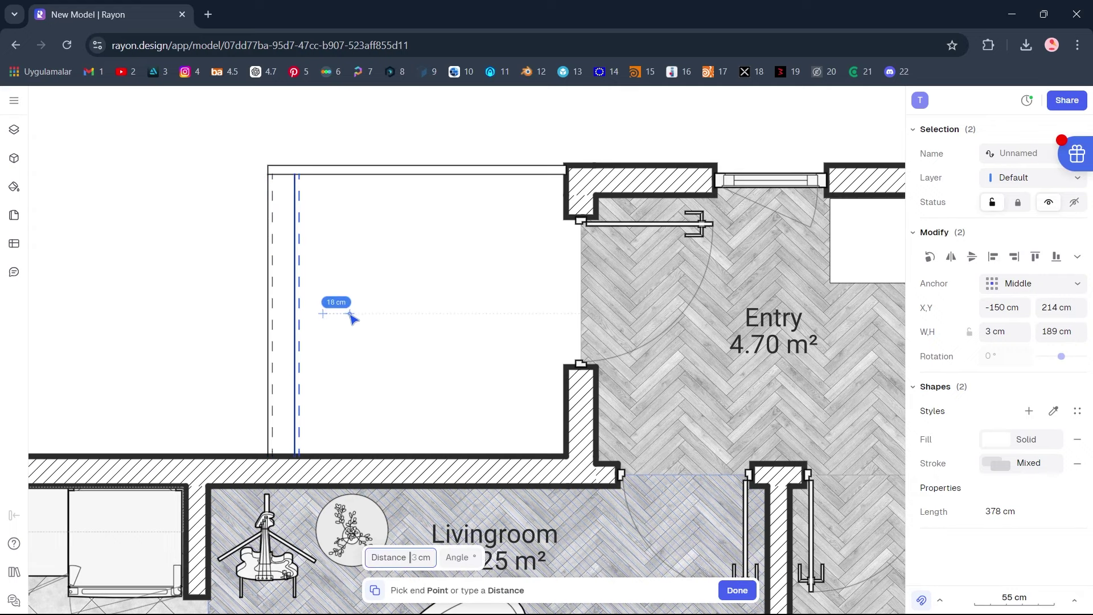
text(0)
key(Return)
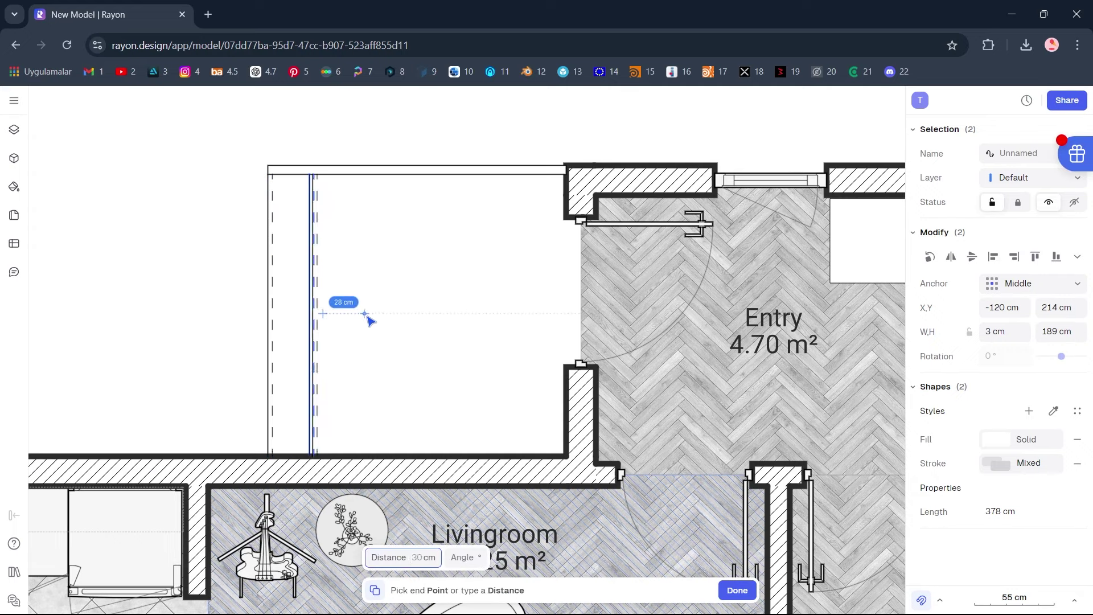
drag(364, 259, 248, 321)
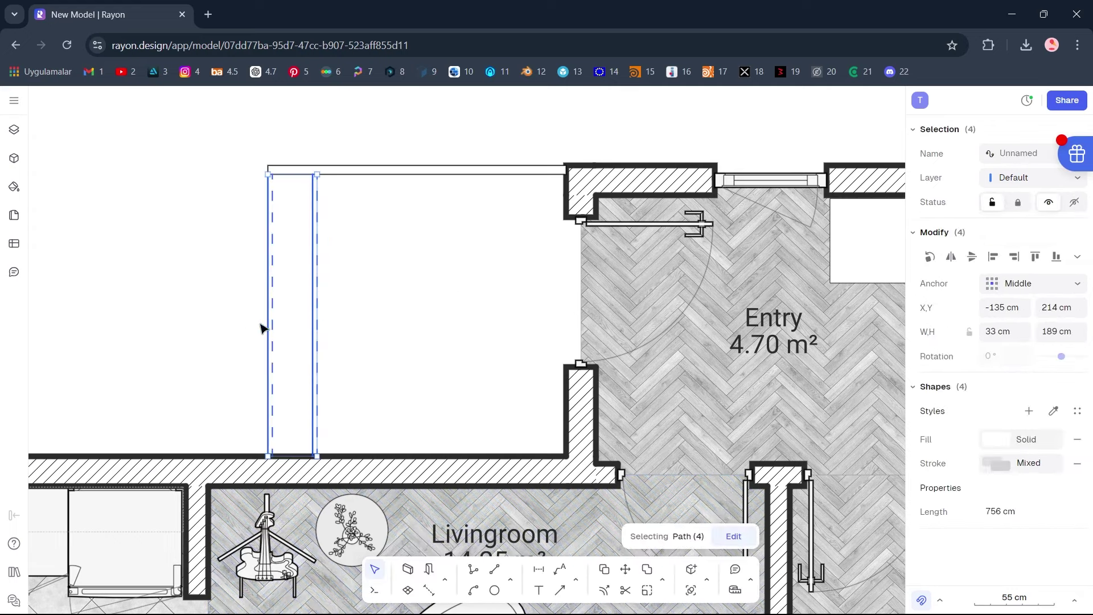
click(605, 570)
click(383, 344)
- Copy the four stair lines 60 cm right and draw a 93 cm walking line across the treads
text(6)
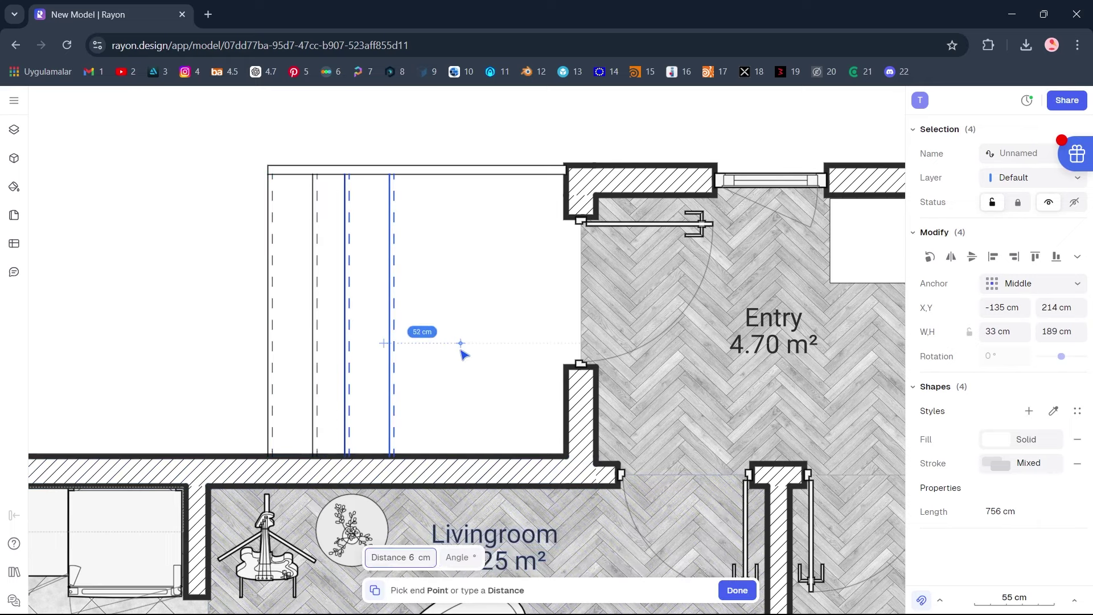
text(0)
key(Return)
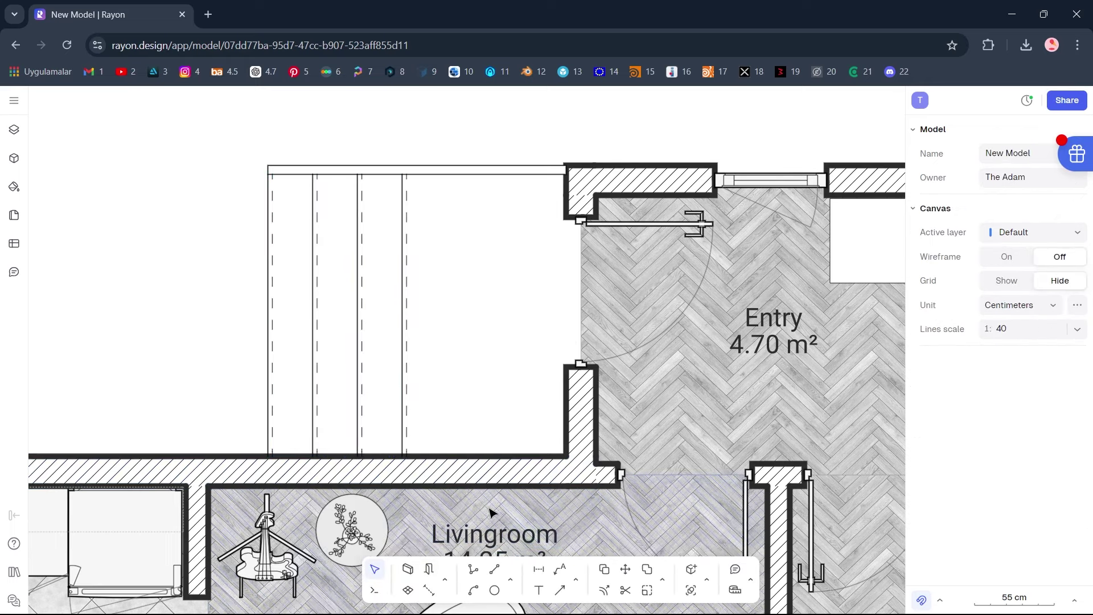
click(494, 570)
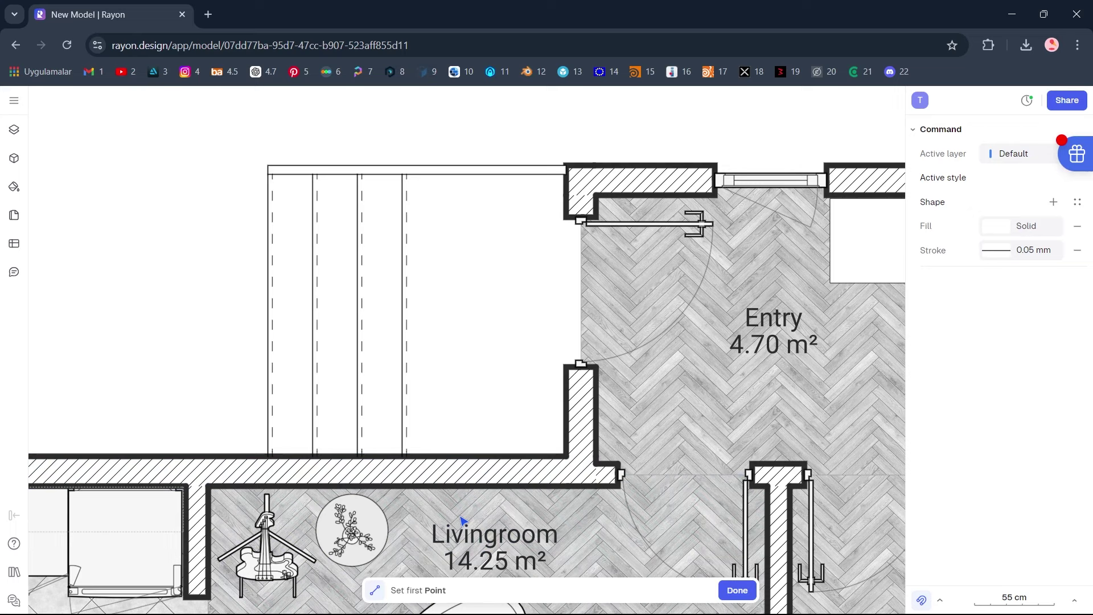
click(268, 315)
click(408, 316)
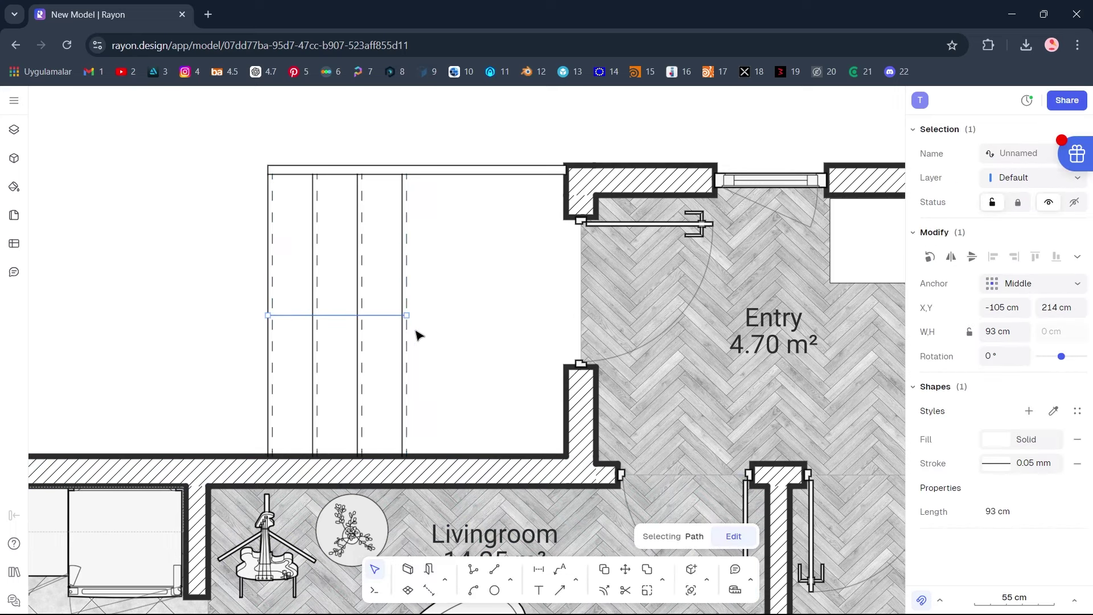
- Draw the two diagonal arrowhead strokes at the walking line's right end
key(l)
click(407, 315)
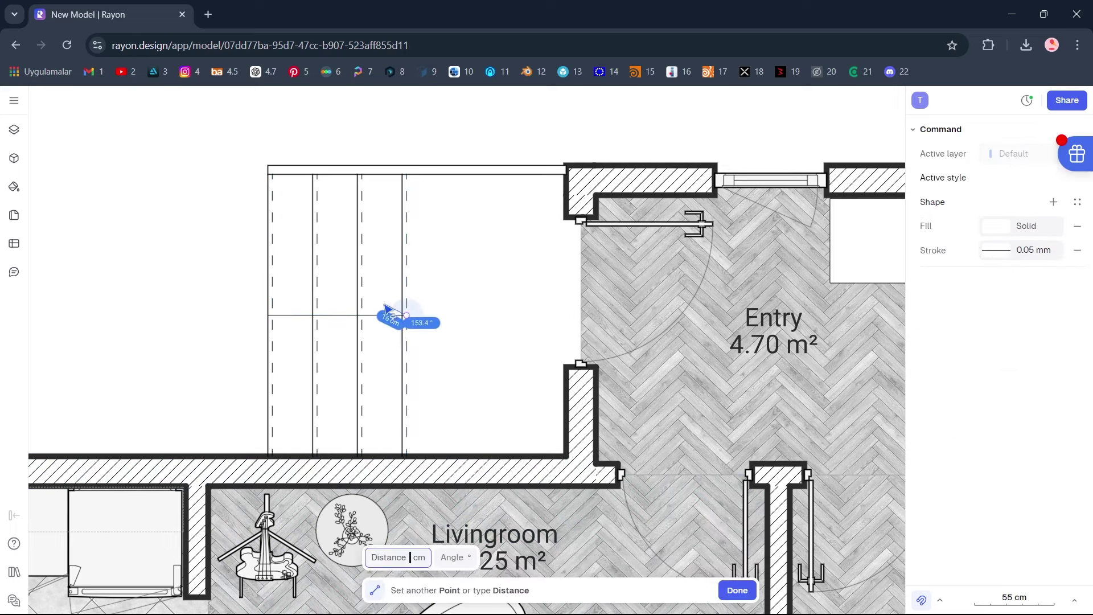
click(381, 303)
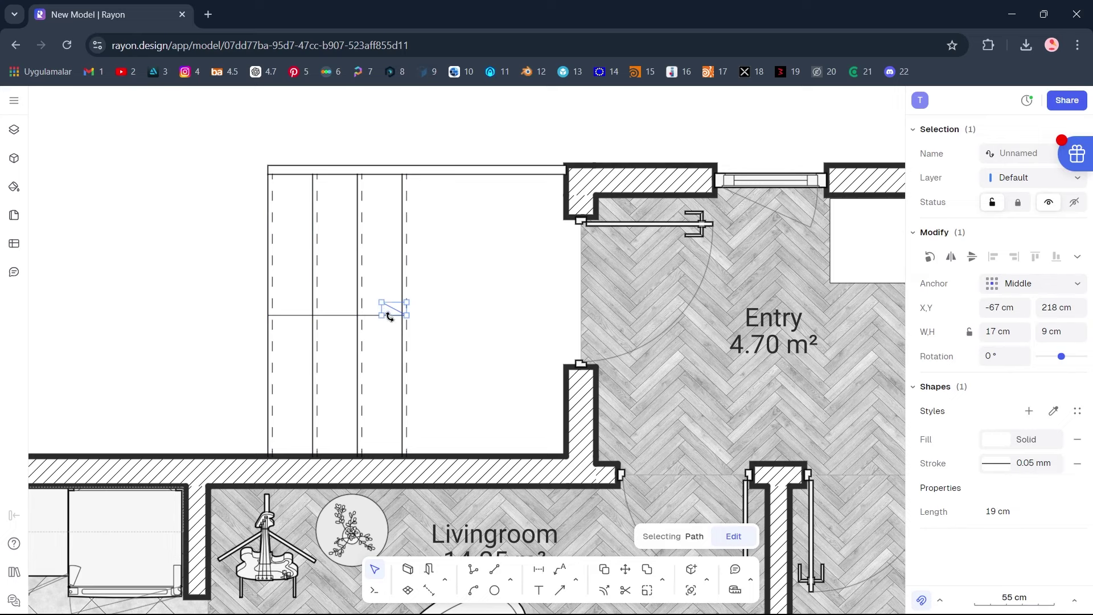
mouse_move(396, 311)
mouse_down()
mouse_move(389, 349)
mouse_move(393, 323)
mouse_up()
click(413, 330)
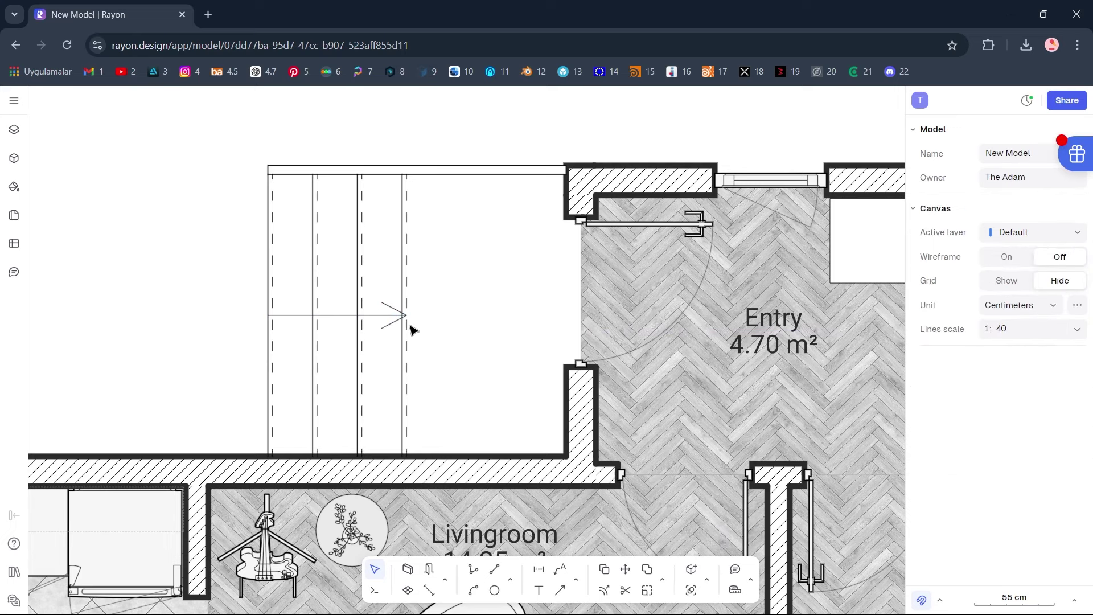
- Copy the arrowhead as a second chevron and resize it to 32 × 63 cm
click(398, 325)
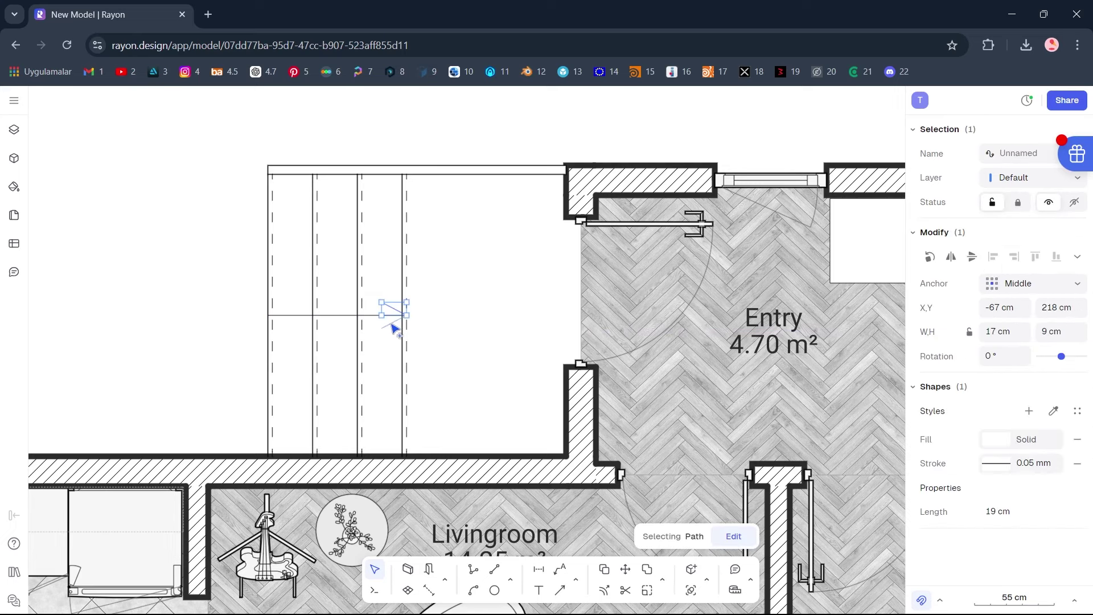
shift+click(394, 324)
drag(398, 316, 428, 370)
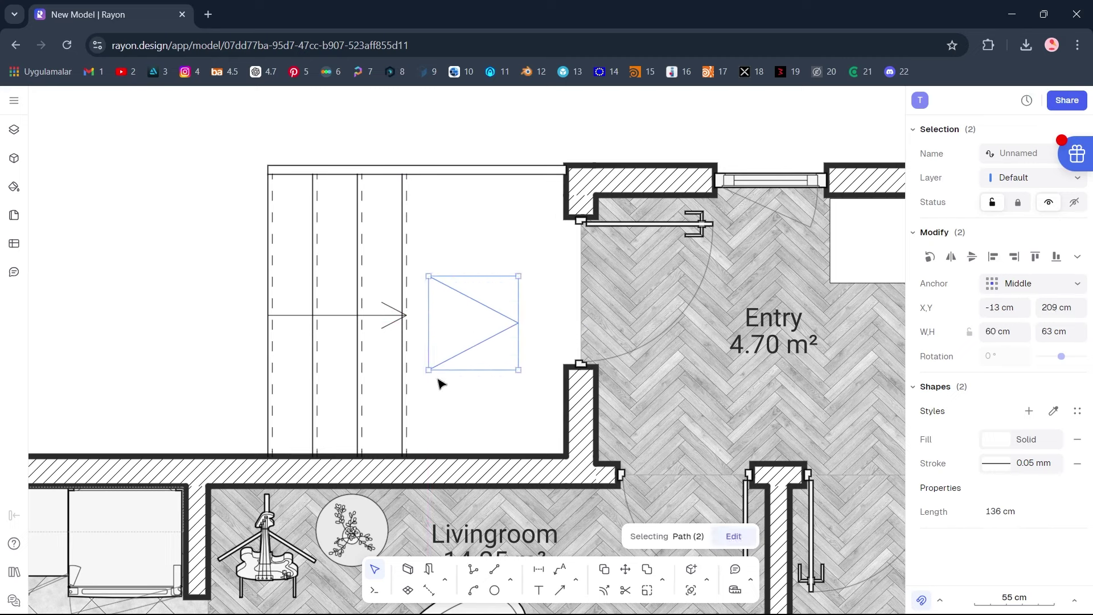
drag(435, 327, 471, 328)
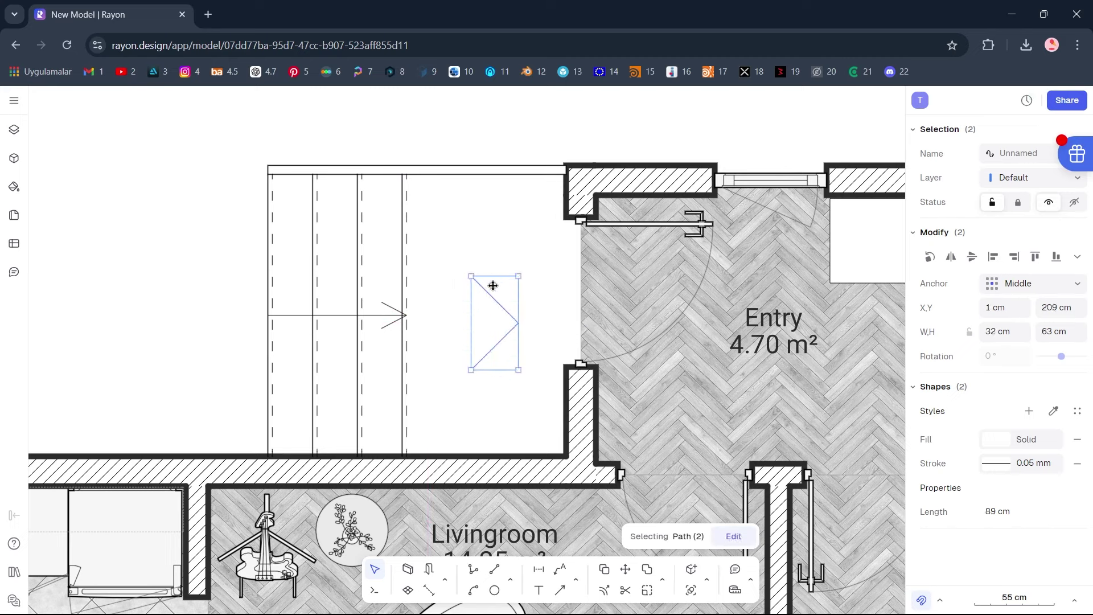
drag(494, 277, 495, 234)
- Draw a line across the chevron tips and join the three lines into a closed triangle
click(452, 298)
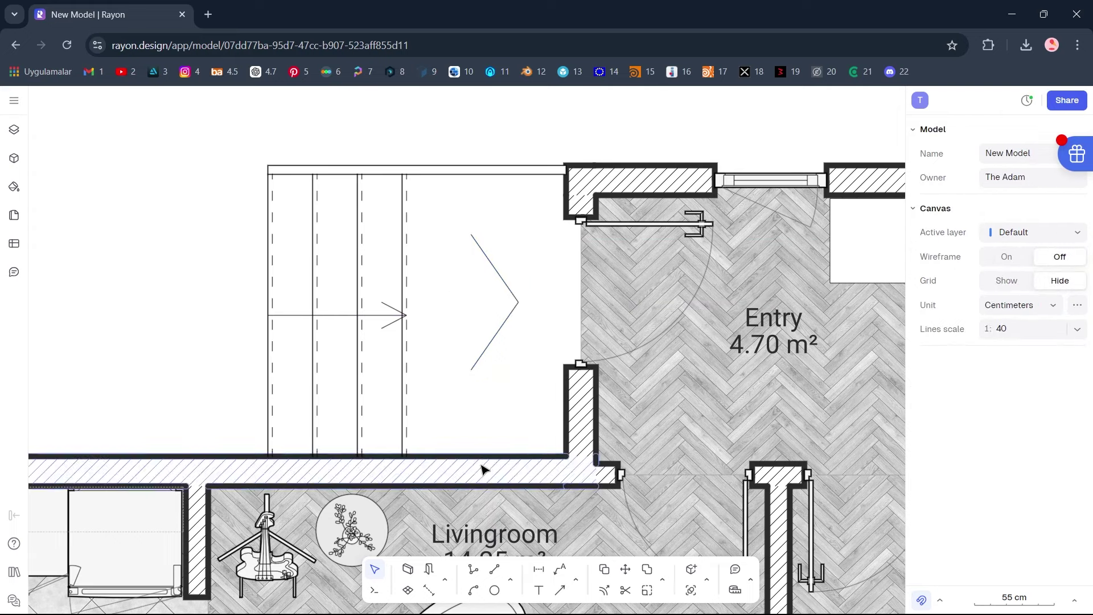
click(494, 568)
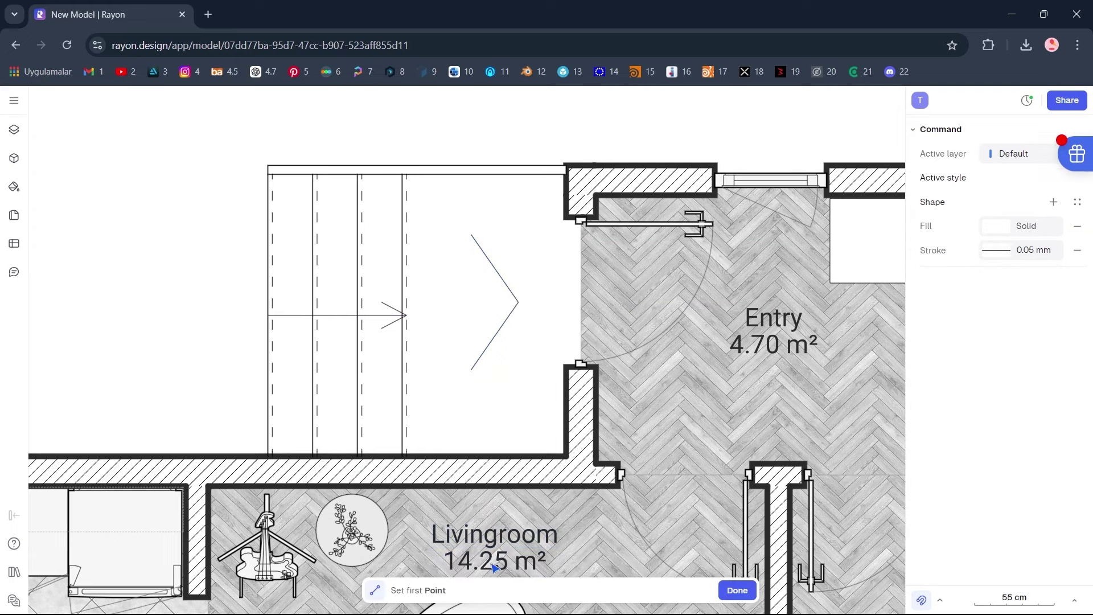
click(471, 371)
click(469, 237)
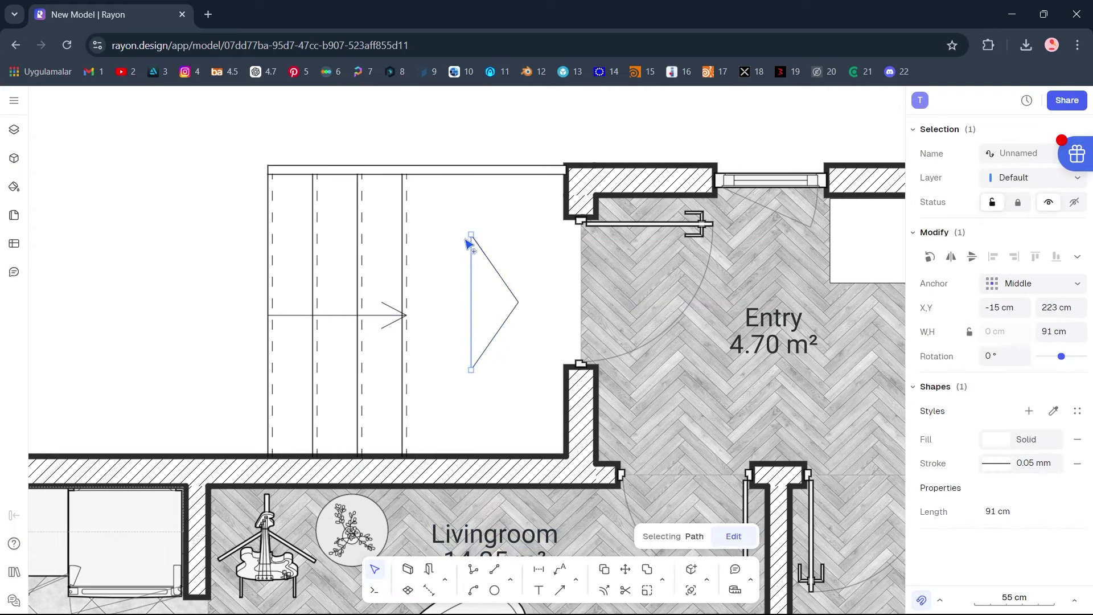
click(446, 270)
drag(530, 235, 453, 354)
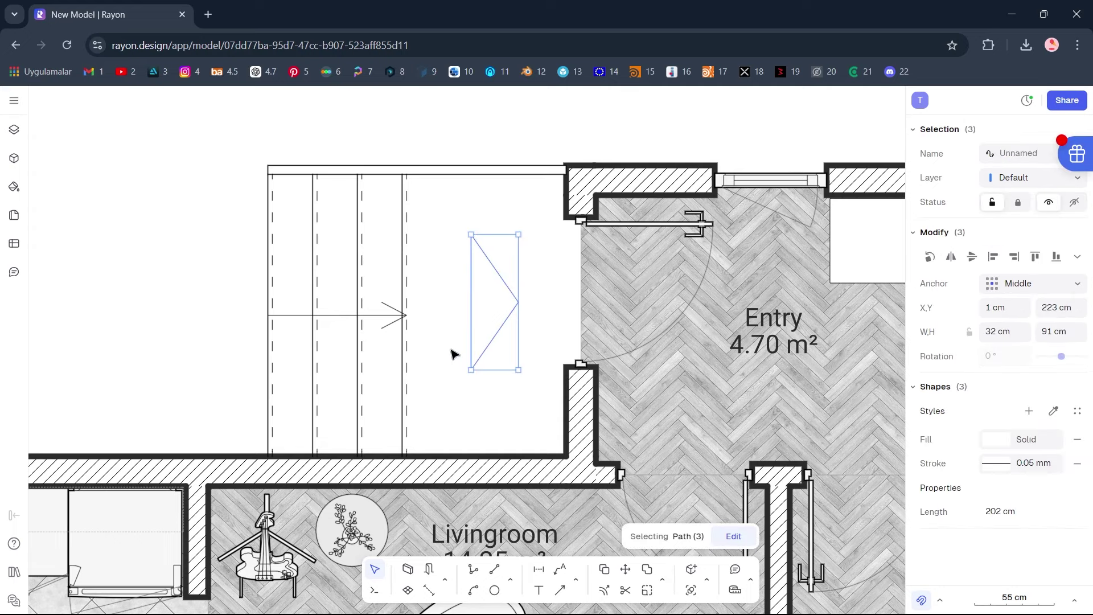
click(662, 580)
click(712, 528)
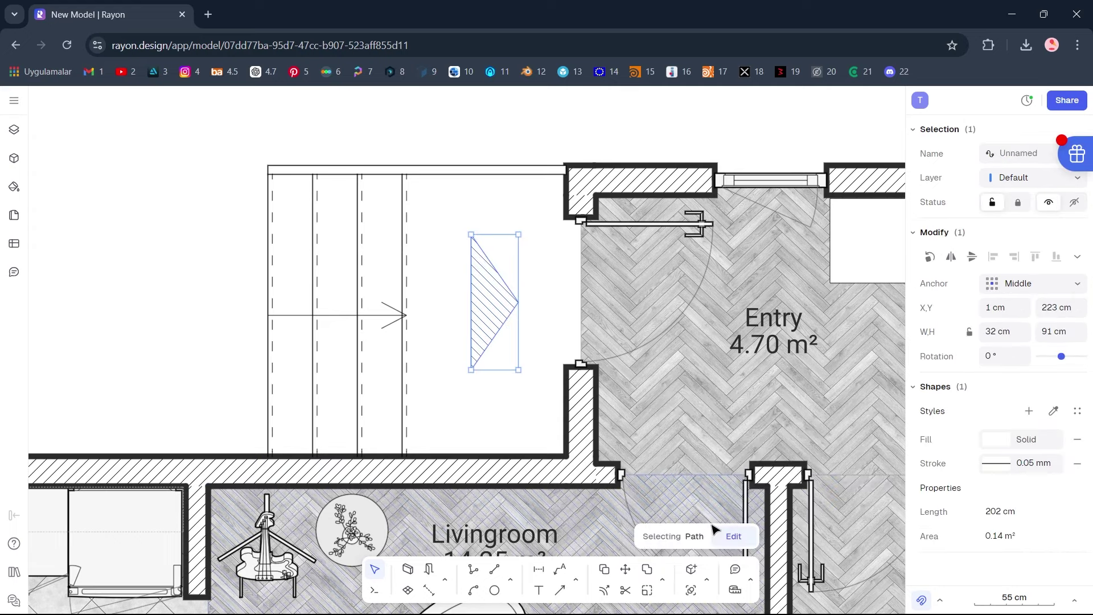
- Fill the triangle with 6D6D6D grey and nudge it slightly up and right
click(992, 440)
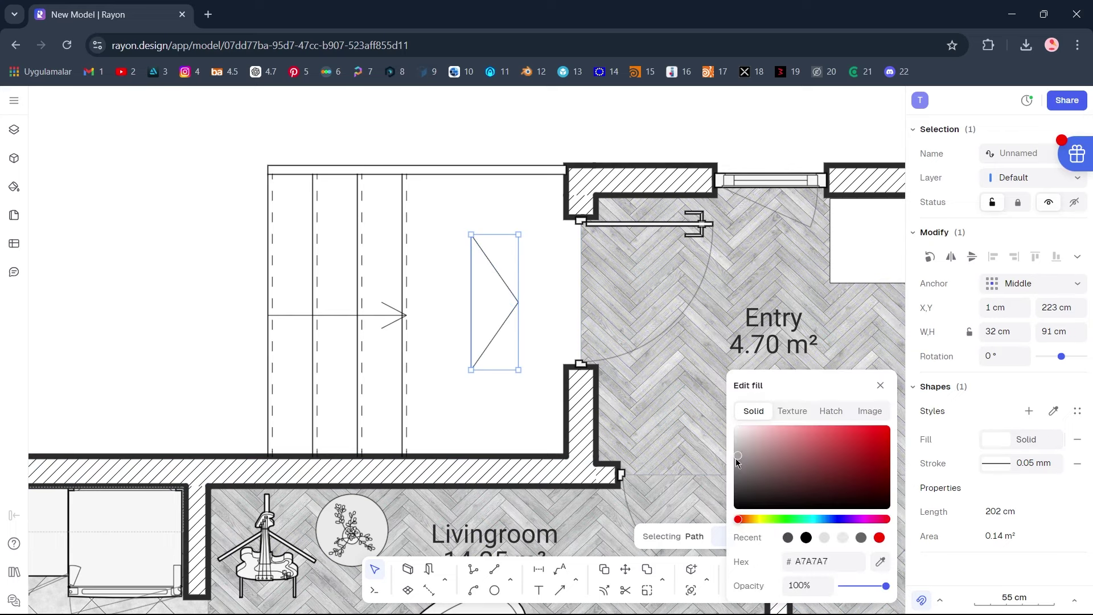
click(729, 472)
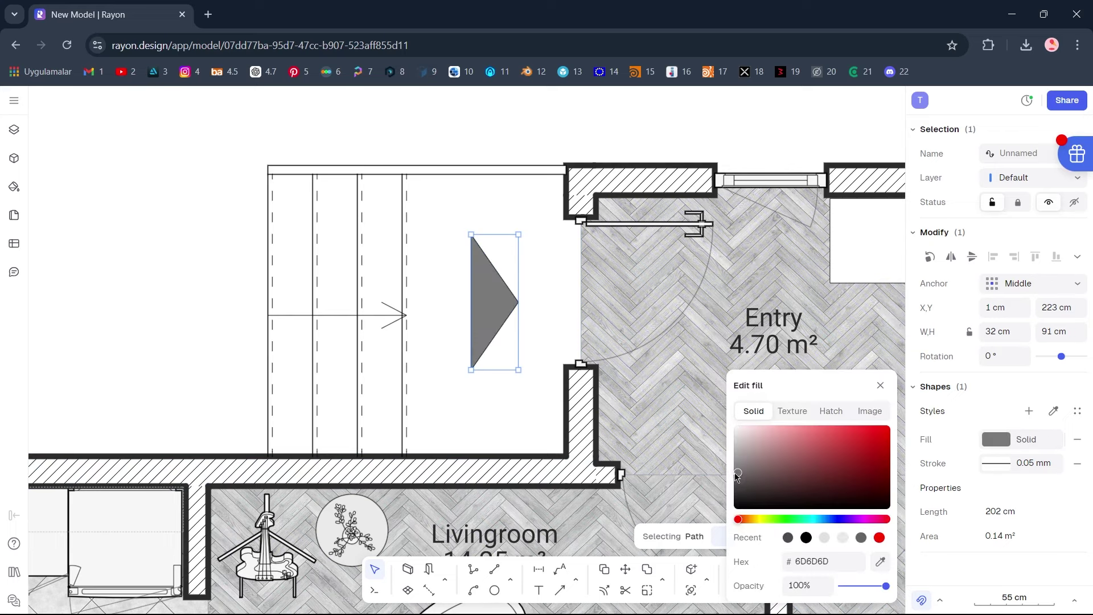
click(480, 312)
drag(488, 302, 505, 289)
- Add a 145 cm vertical dimension on the kitchen's left wall, from the bottom-left corner to the wall opening
click(447, 315)
scroll(447, 315, down, 10)
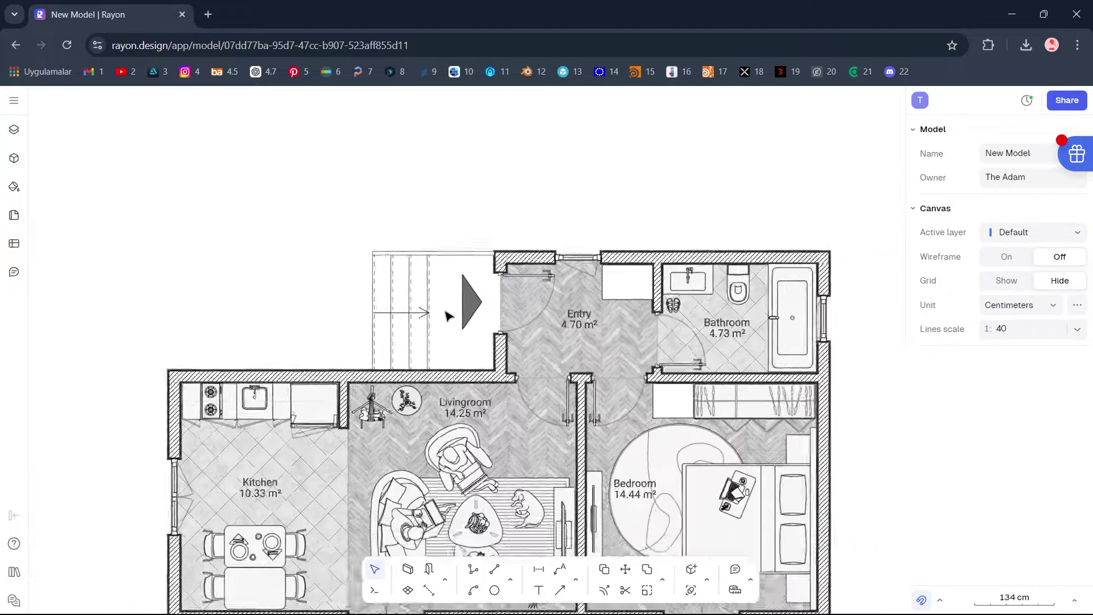
scroll(461, 296, up, 4)
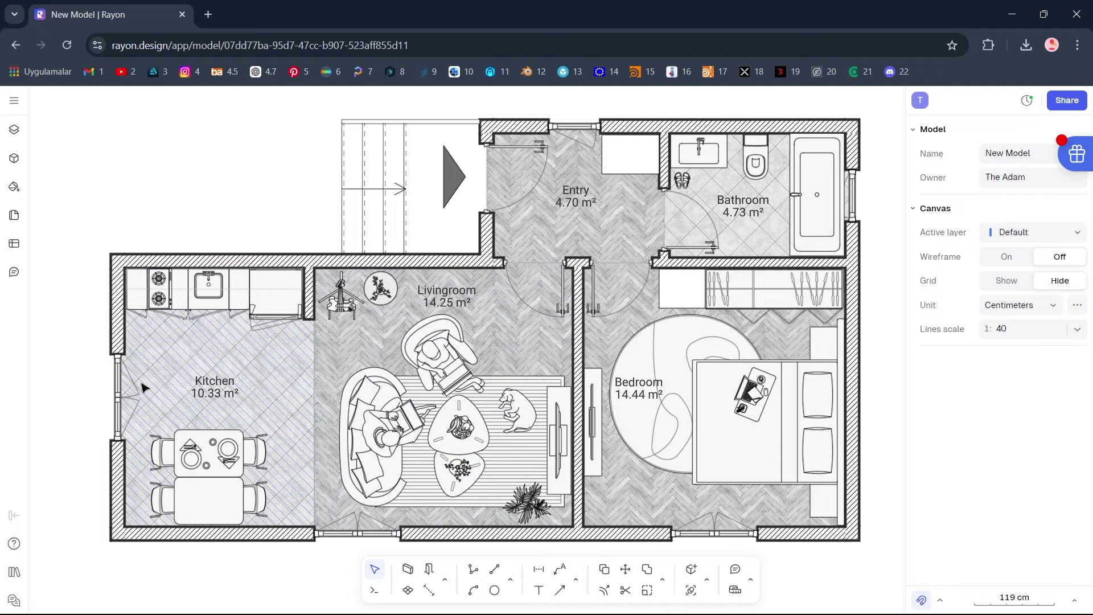
click(539, 569)
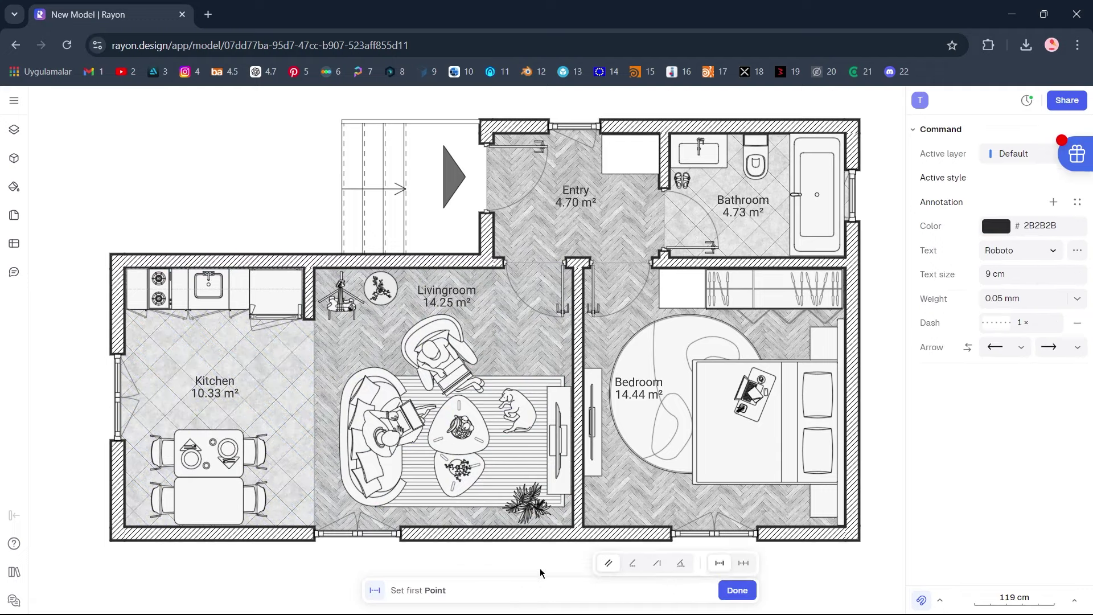
click(111, 542)
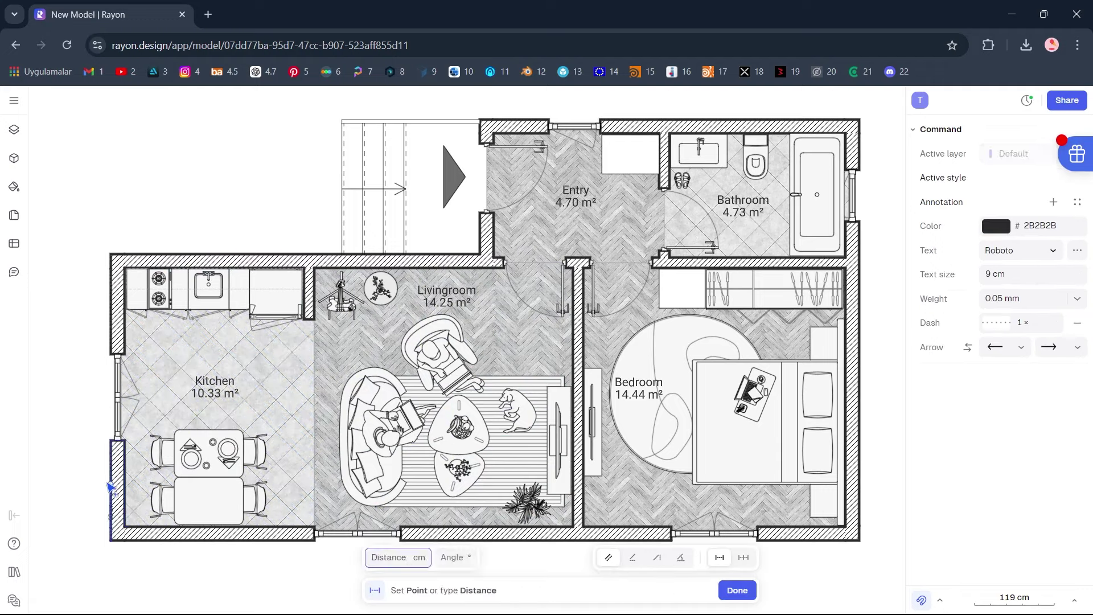
click(111, 441)
click(89, 450)
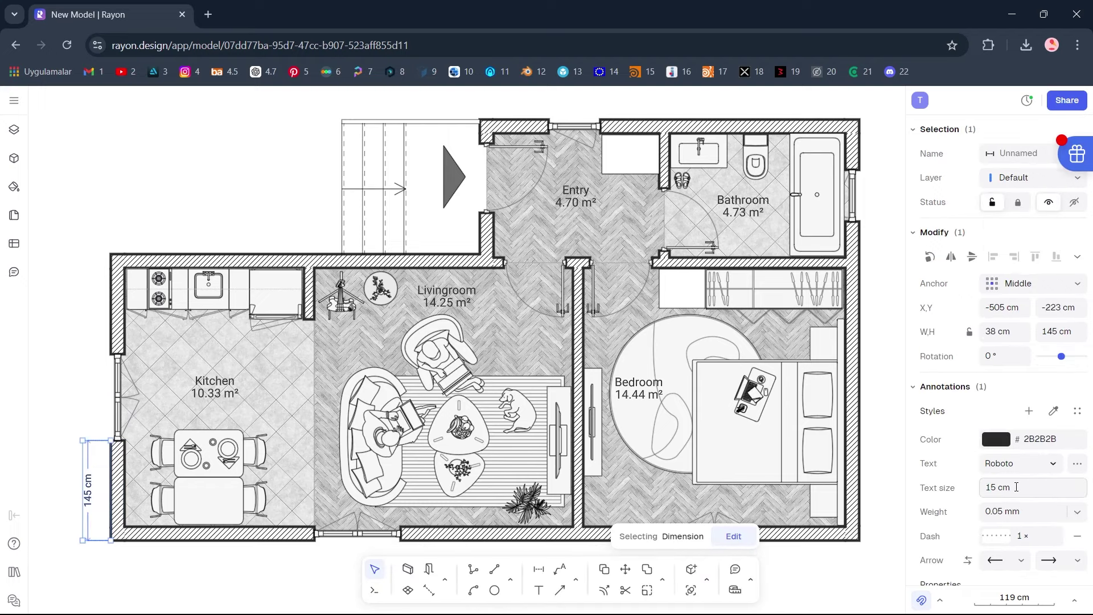
- Set both arrowheads of the 145 cm dimension to slash ticks and its line weight to 0.1 mm
click(1020, 563)
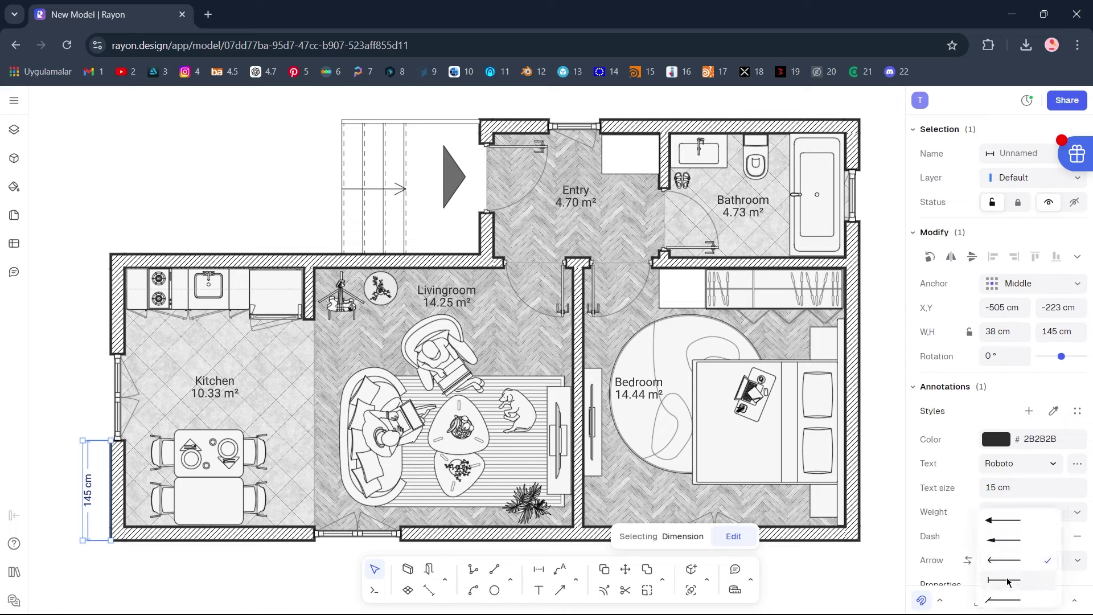
click(1006, 600)
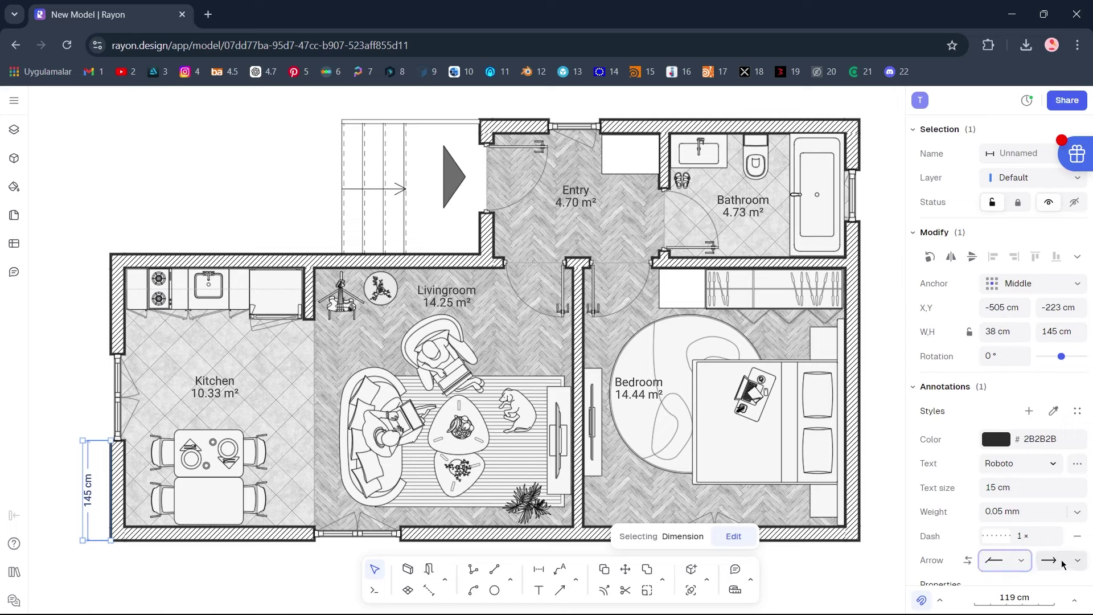
click(1077, 561)
click(1026, 600)
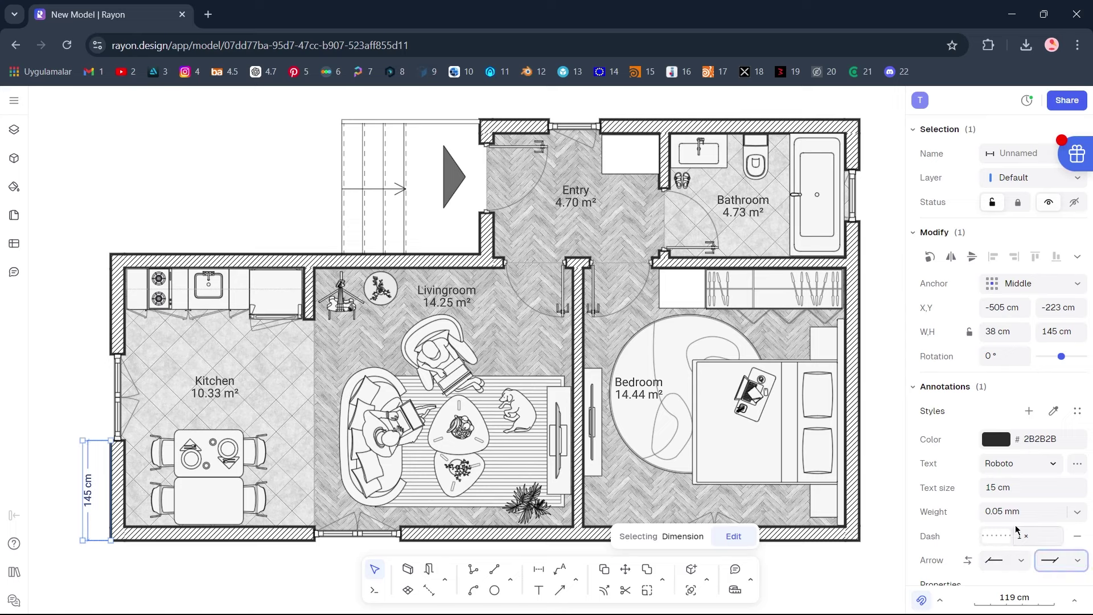
scroll(1014, 518, down, 2)
scroll(1014, 513, down, 1)
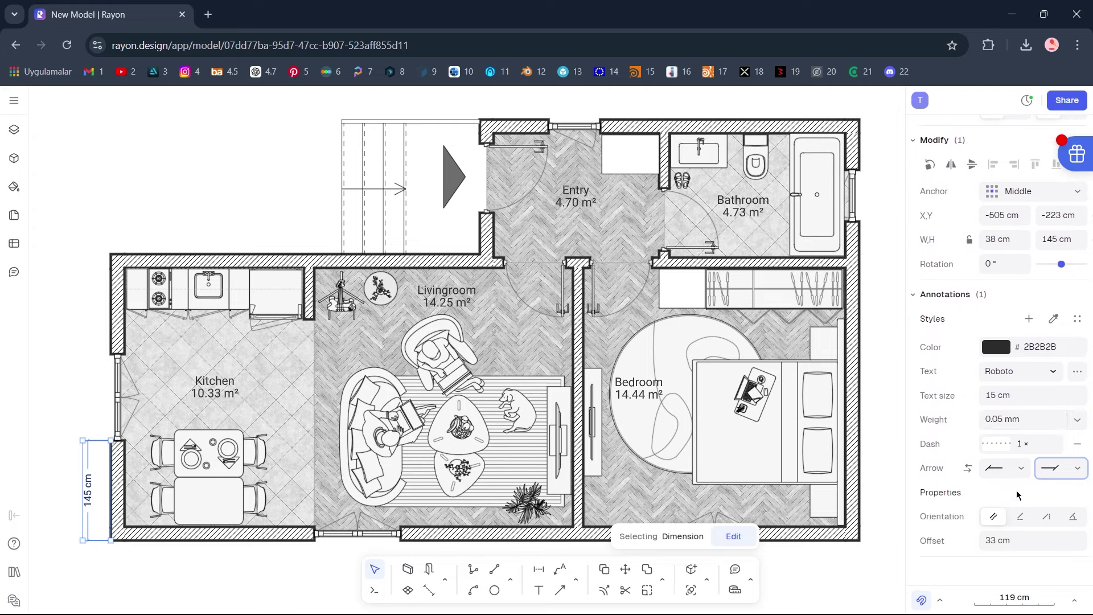
click(1003, 420)
key(BackSpace)
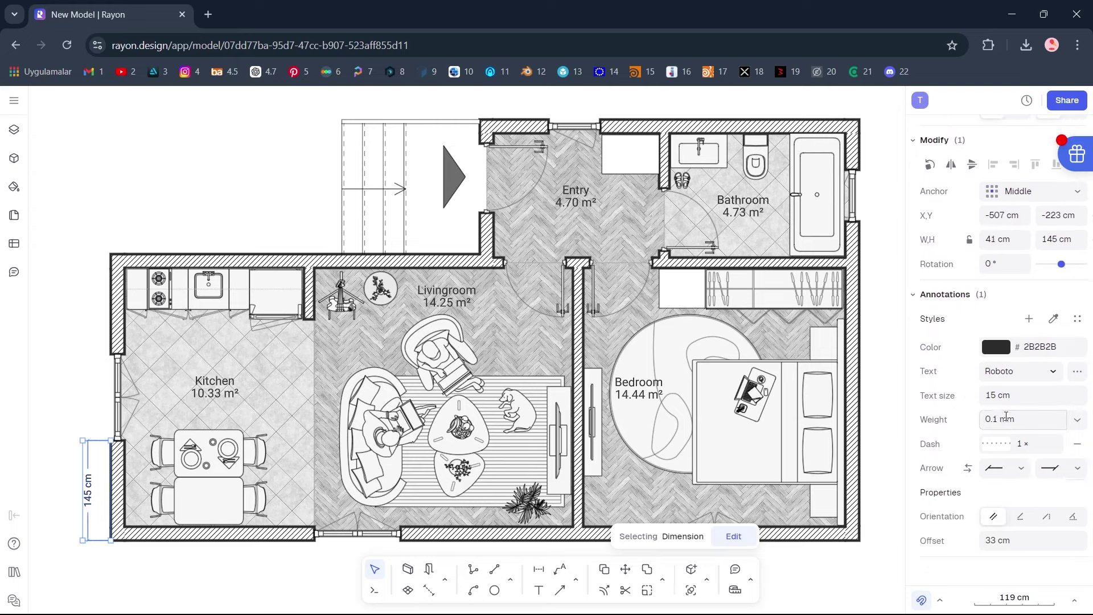
- Chain a 125 cm window dimension and a 145 cm upper-wall dimension along the left wall
key(d)
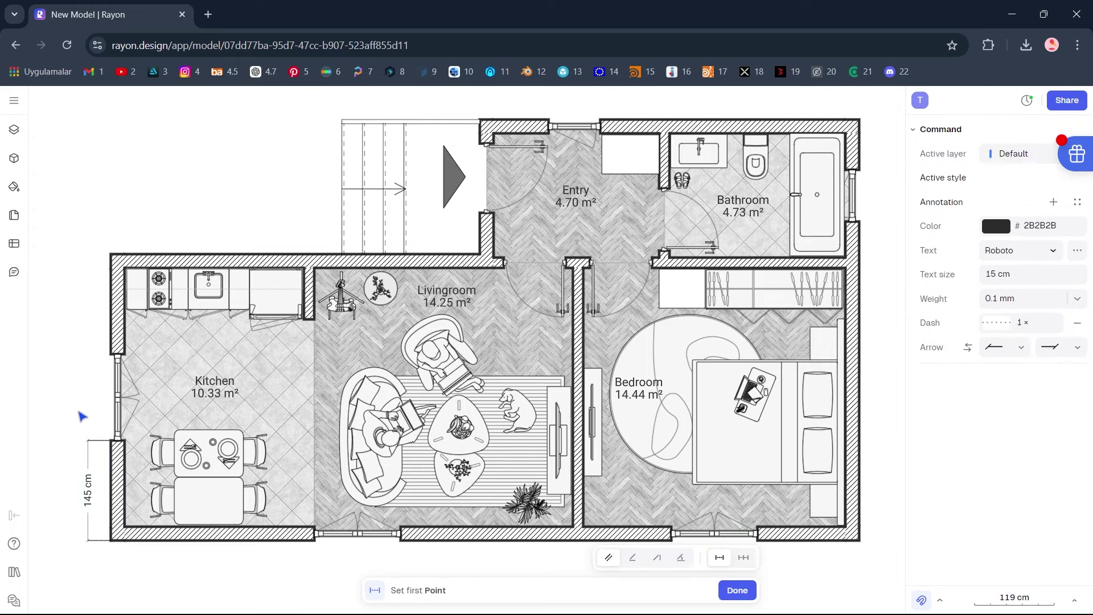
click(113, 441)
click(109, 354)
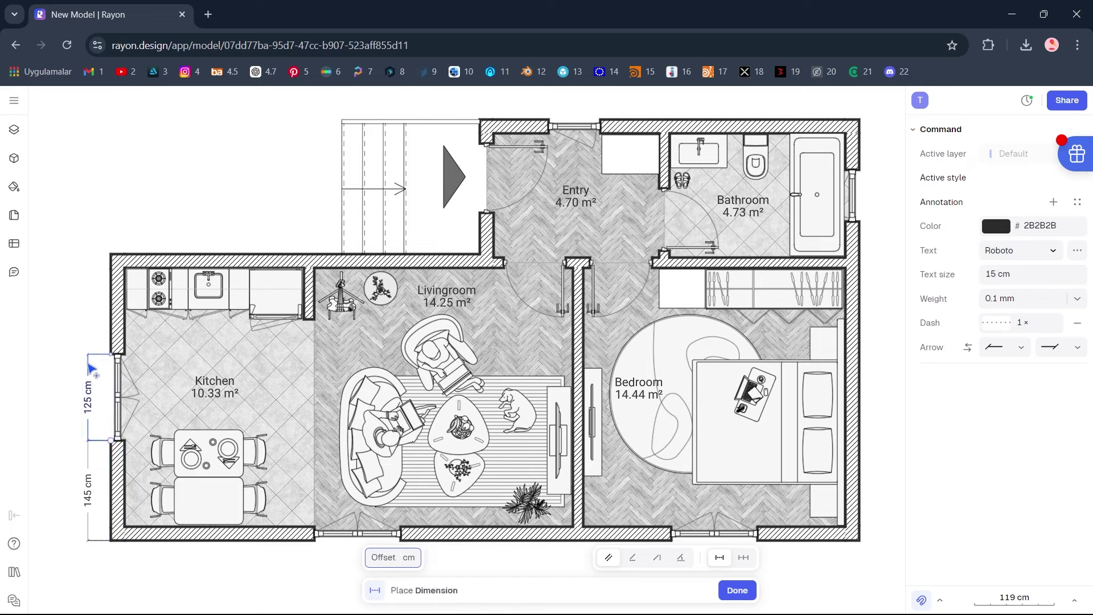
click(86, 374)
key(d)
click(110, 355)
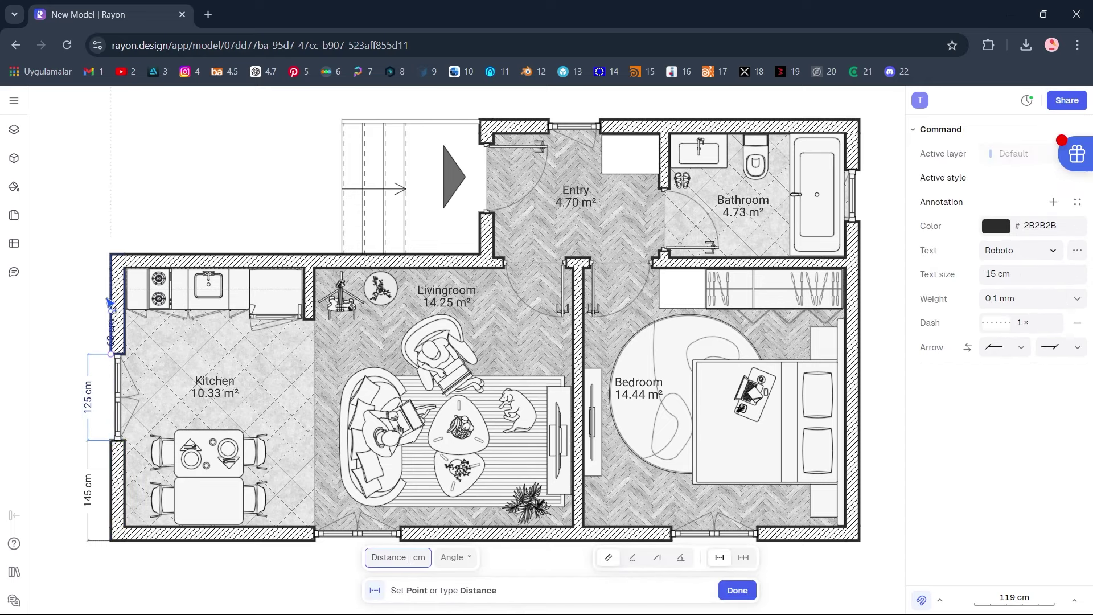
click(110, 255)
click(93, 286)
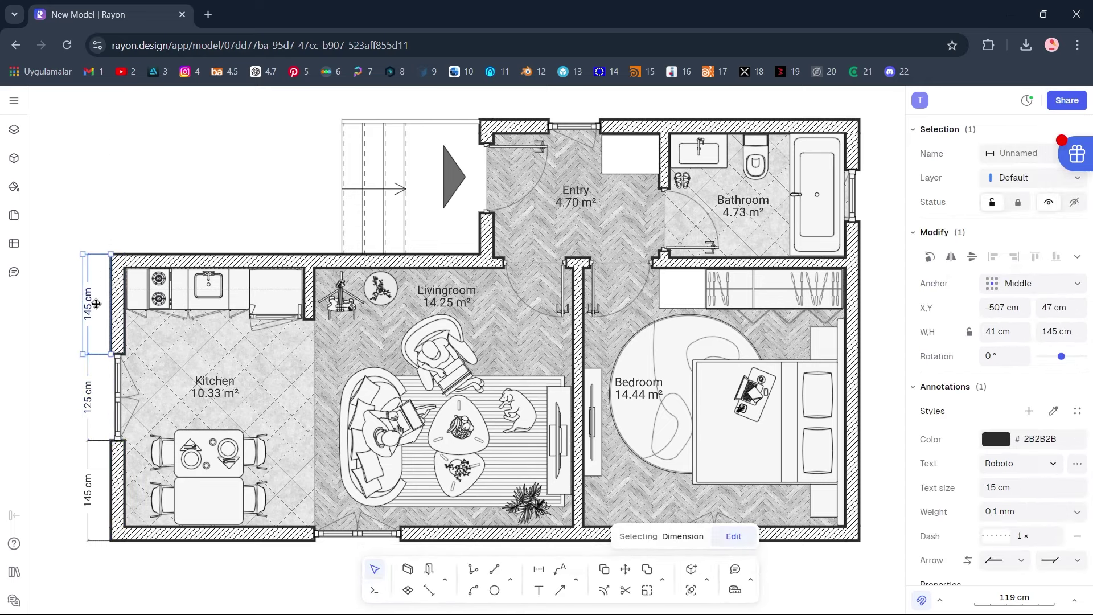
- Add the overall 415 cm left-side dimension outside the chain
key(d)
click(89, 537)
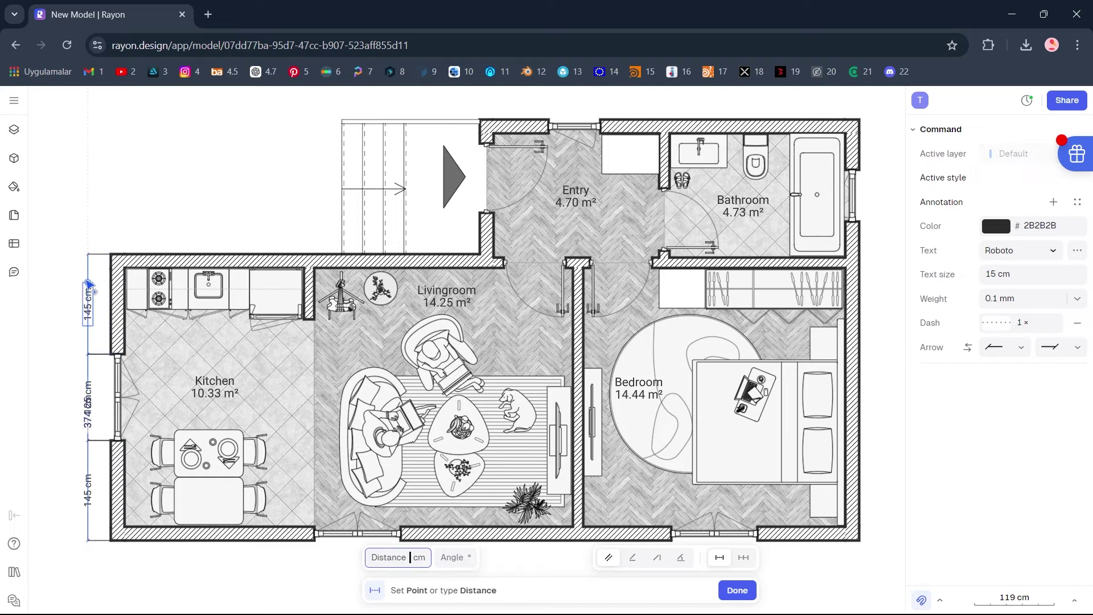
click(88, 255)
click(70, 264)
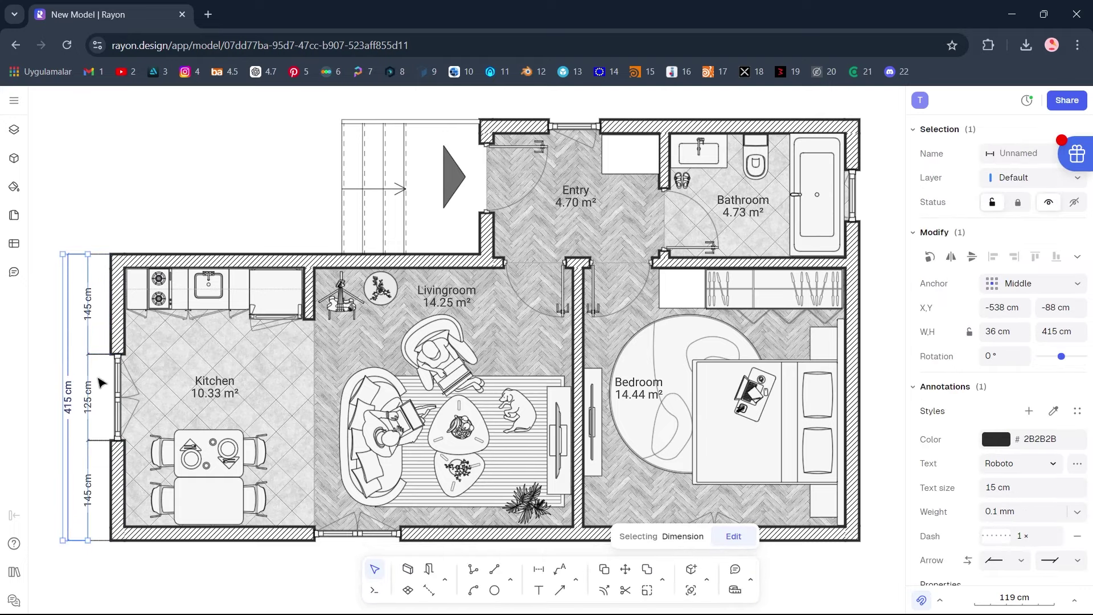
key(Escape)
- Dimension the bottom wall's first segments: 295 cm to the window and the 125 cm window
scroll(158, 378, down, 2)
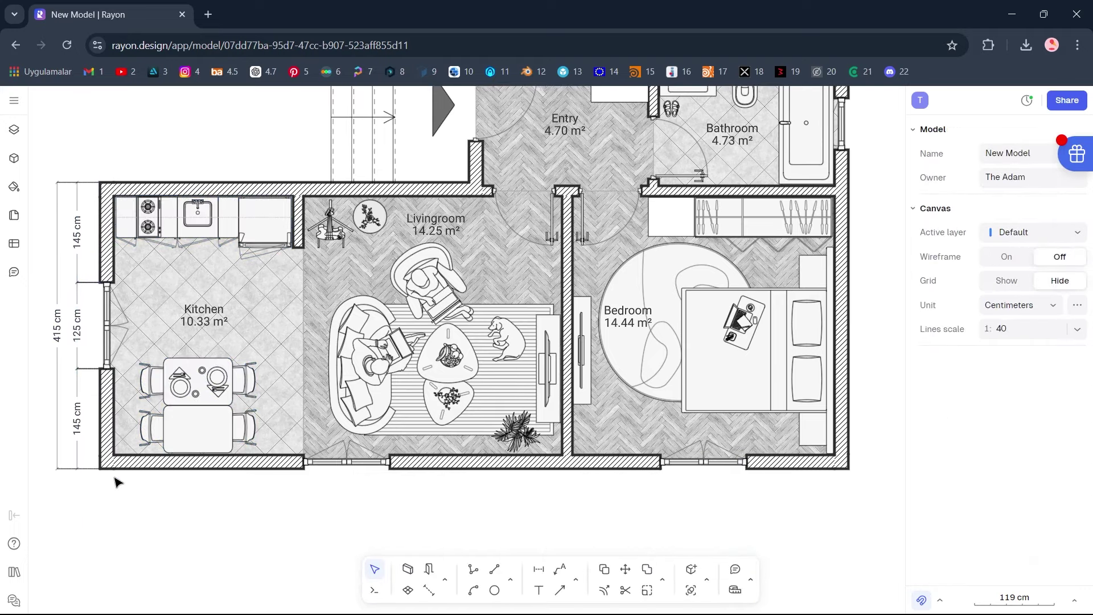
key(d)
click(100, 469)
click(303, 469)
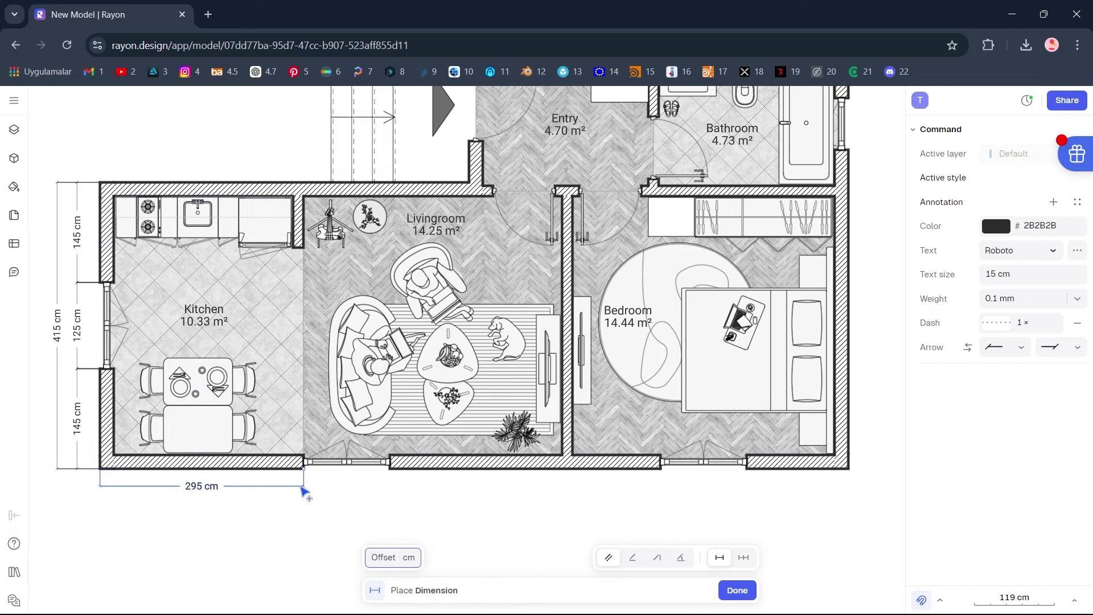
click(306, 497)
key(d)
click(304, 470)
click(390, 469)
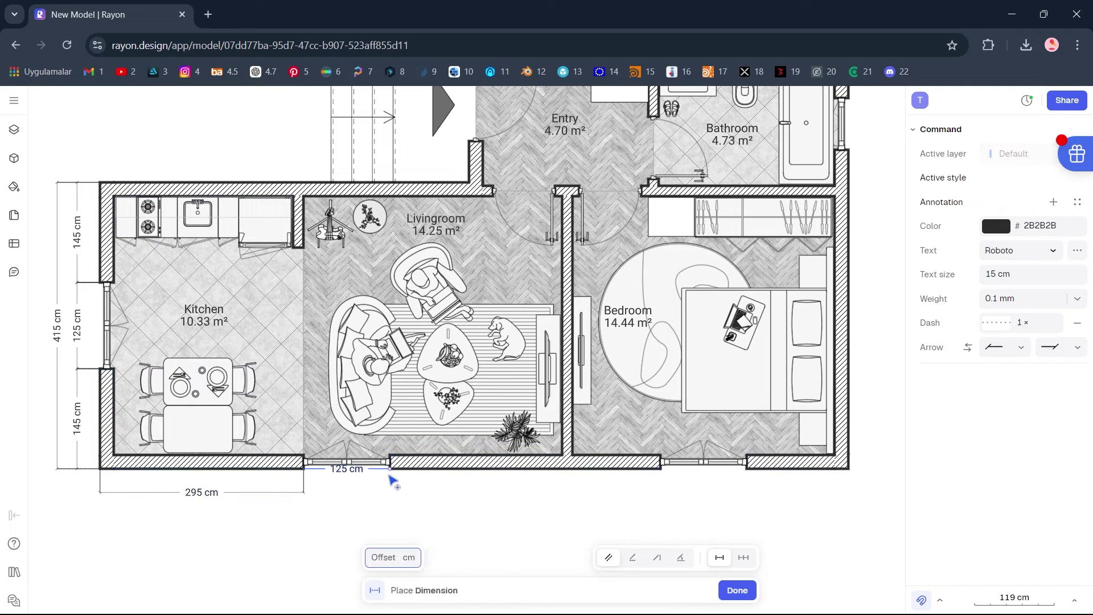
click(395, 495)
- Continue the bottom chain with 392 cm, the 125 cm bedroom window and 147 cm to the corner
key(d)
click(390, 469)
click(660, 469)
click(662, 494)
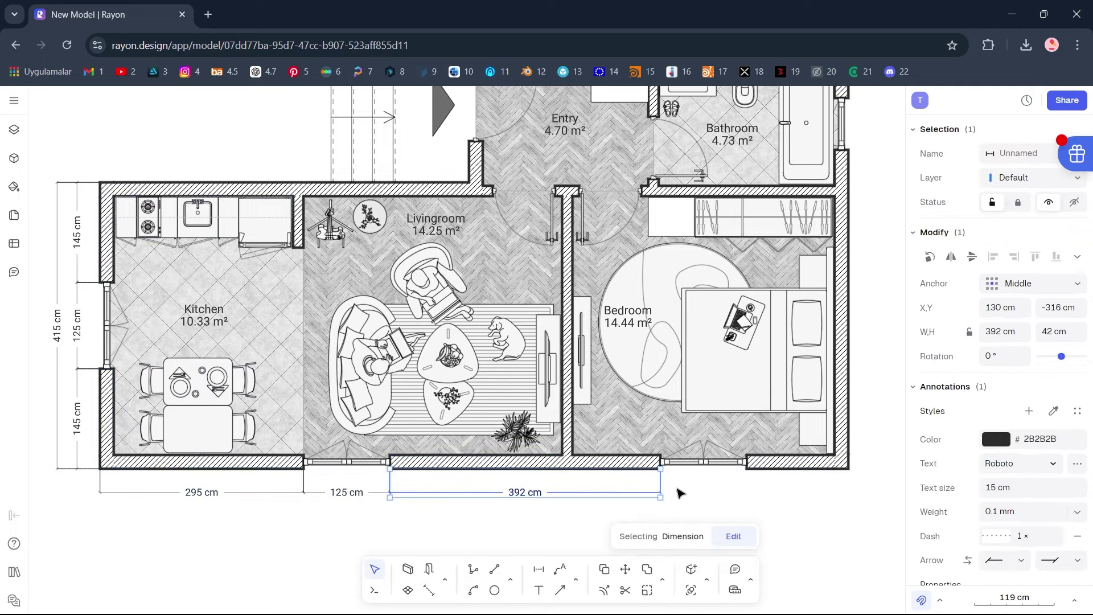
key(d)
click(660, 469)
click(746, 469)
click(745, 495)
key(d)
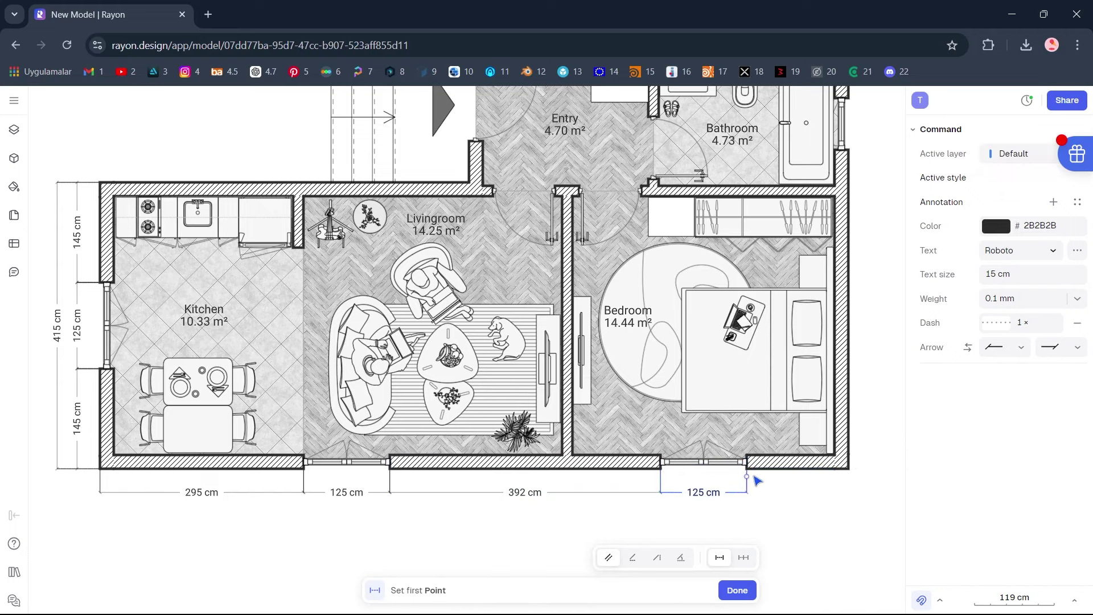
click(746, 469)
click(848, 469)
click(836, 493)
- Add the overall 1085 cm bottom dimension beneath the chain
key(d)
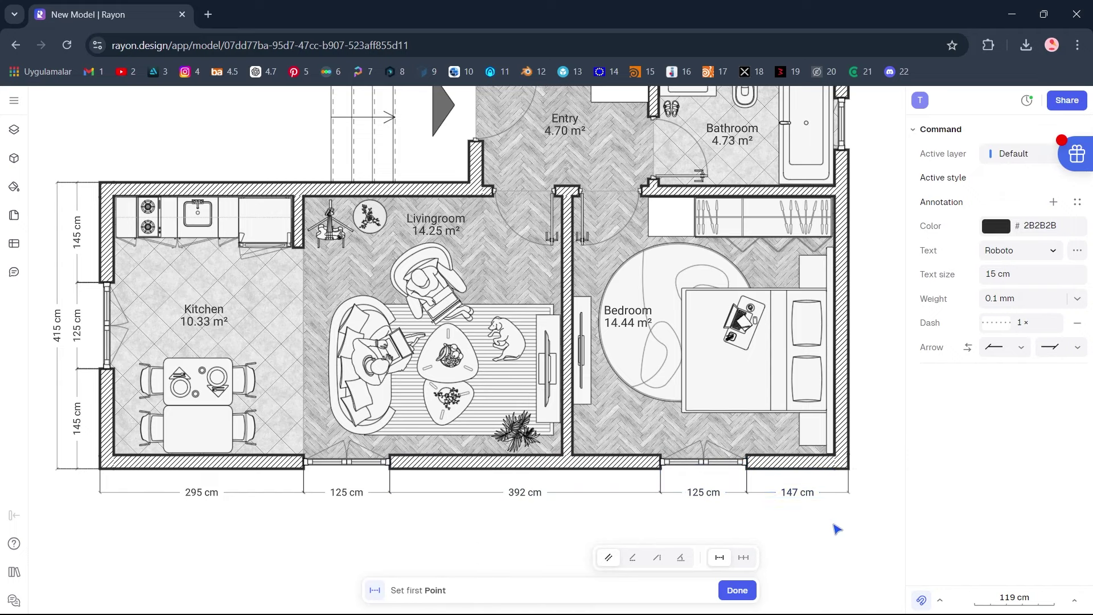
click(847, 493)
click(101, 493)
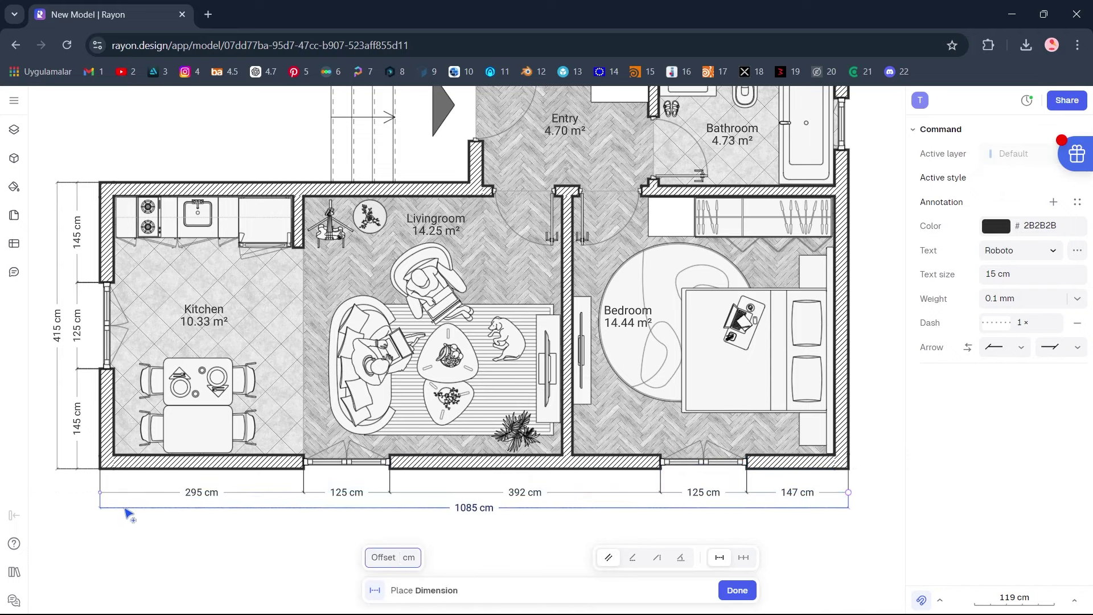
click(131, 516)
key(Escape)
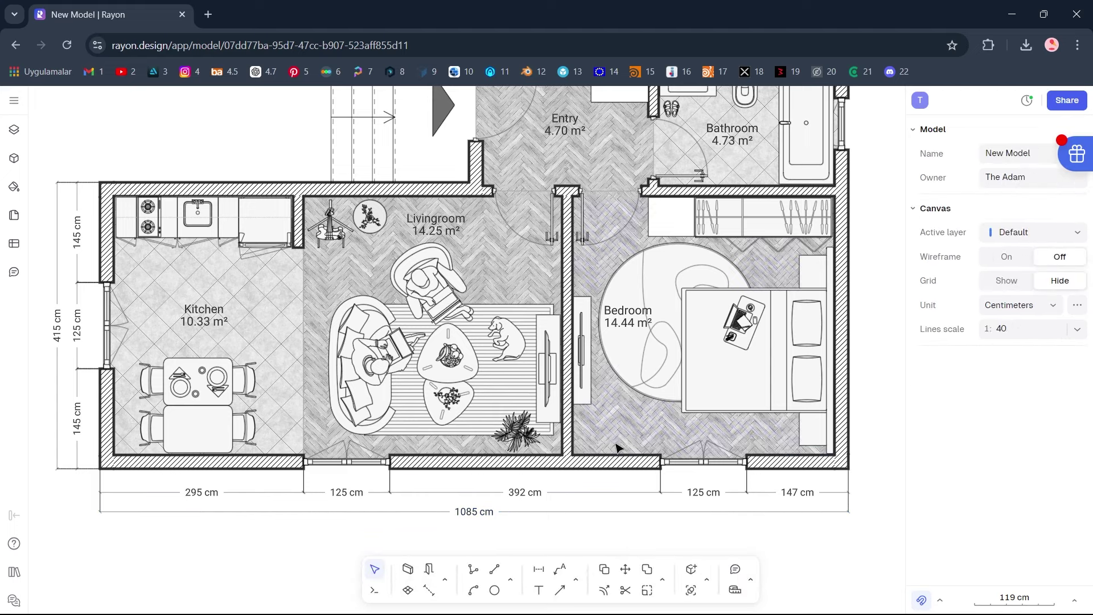
- Chain 462, 75 and 73 cm dimensions up the right wall around the bathroom window
scroll(836, 319, right, 5)
scroll(836, 319, up, 2)
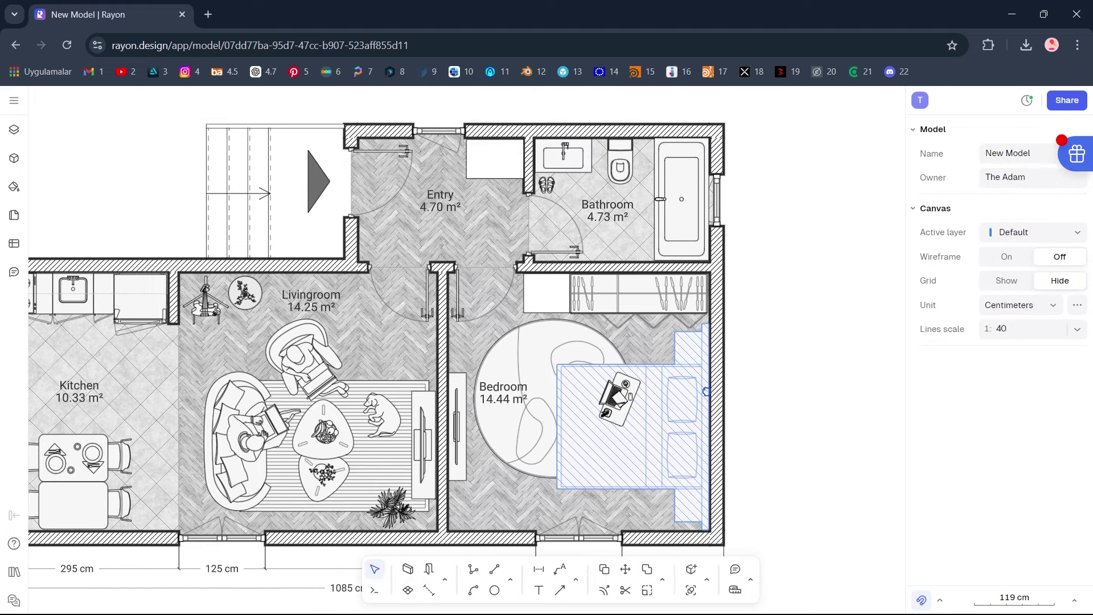
key(d)
click(715, 526)
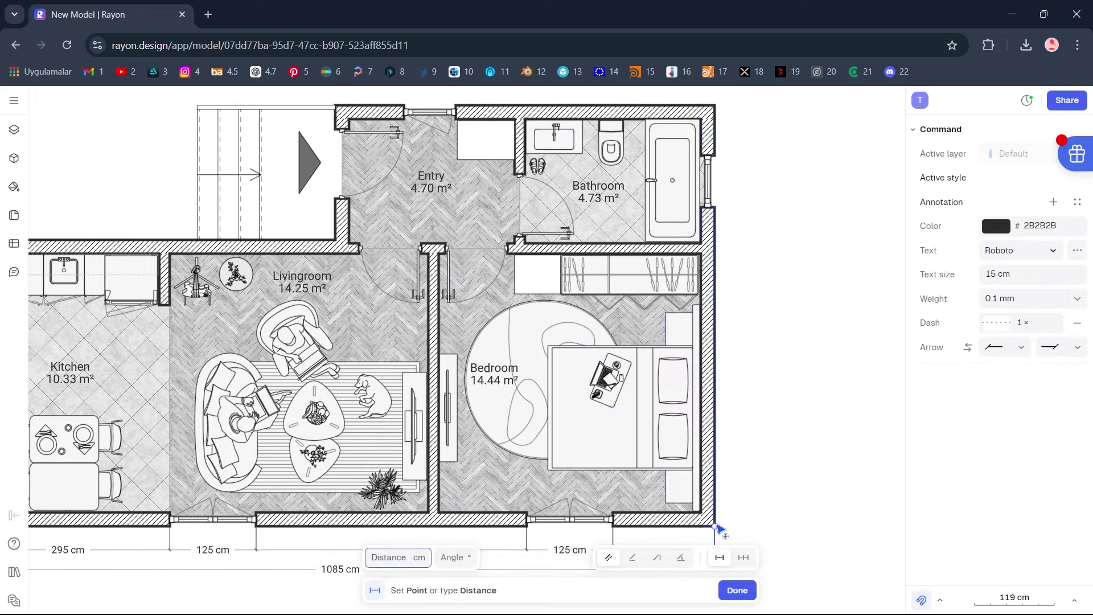
click(715, 207)
click(740, 232)
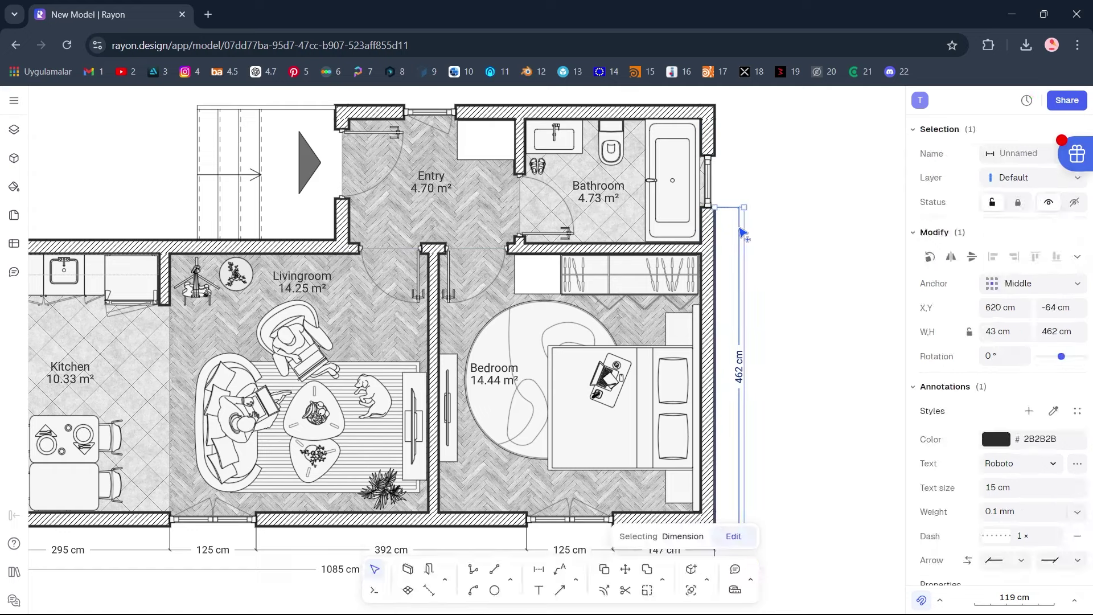
click(715, 207)
click(715, 156)
click(731, 166)
click(715, 156)
click(719, 107)
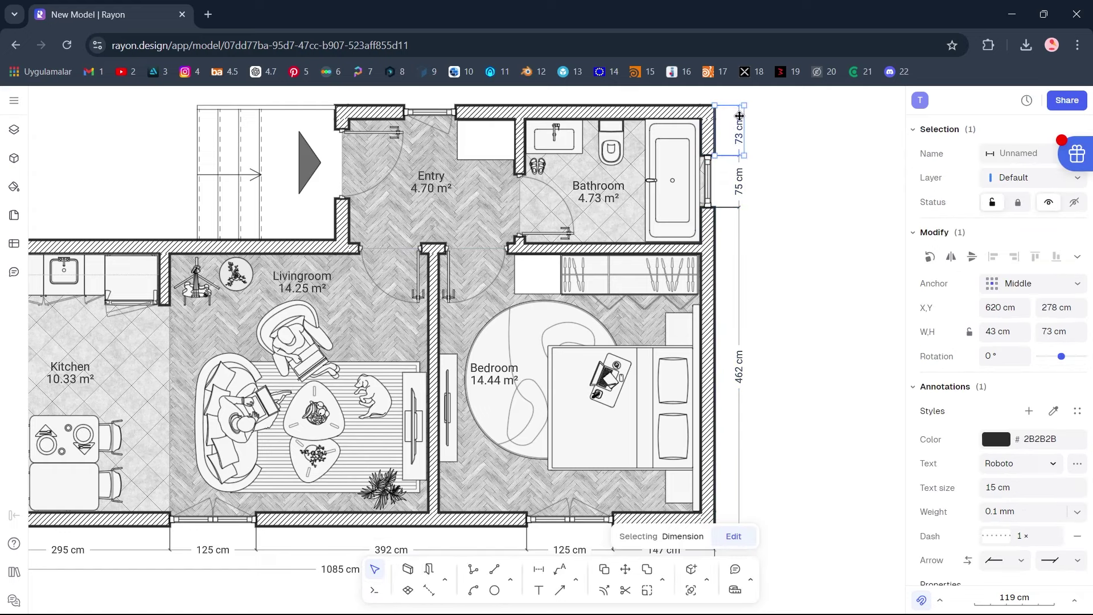
- Add the overall 610 cm right-side dimension outside the chain
scroll(771, 364, down, 1)
click(740, 526)
scroll(754, 205, up, 1)
click(740, 126)
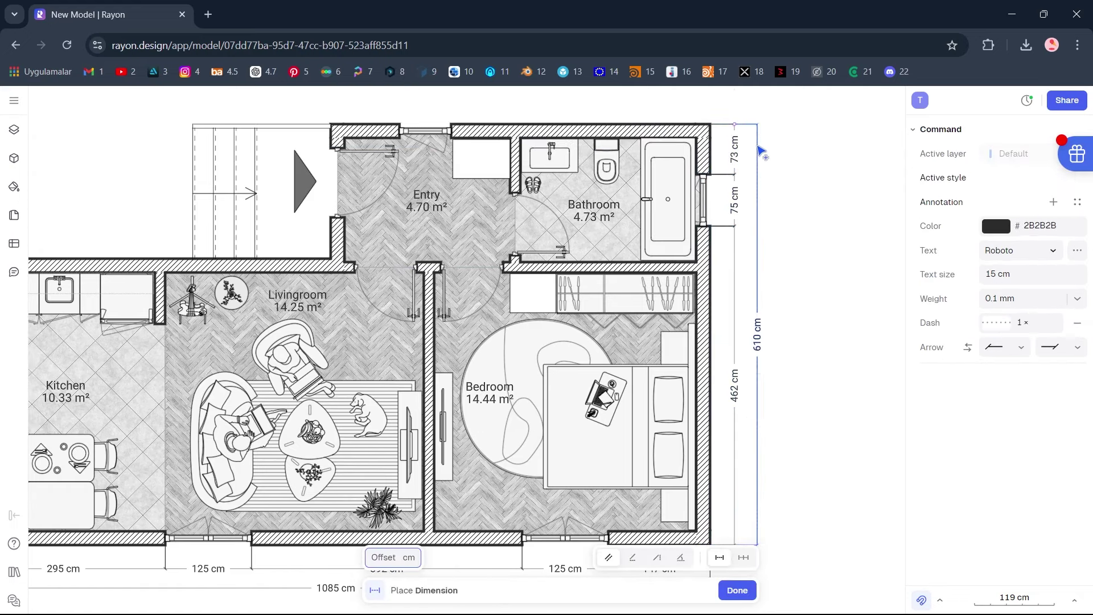
click(760, 151)
key(Escape)
middle_drag(504, 236, 653, 345)
- Dimension the top wall's right part: 375 cm from the corner and the 75 cm window
key(d)
click(859, 233)
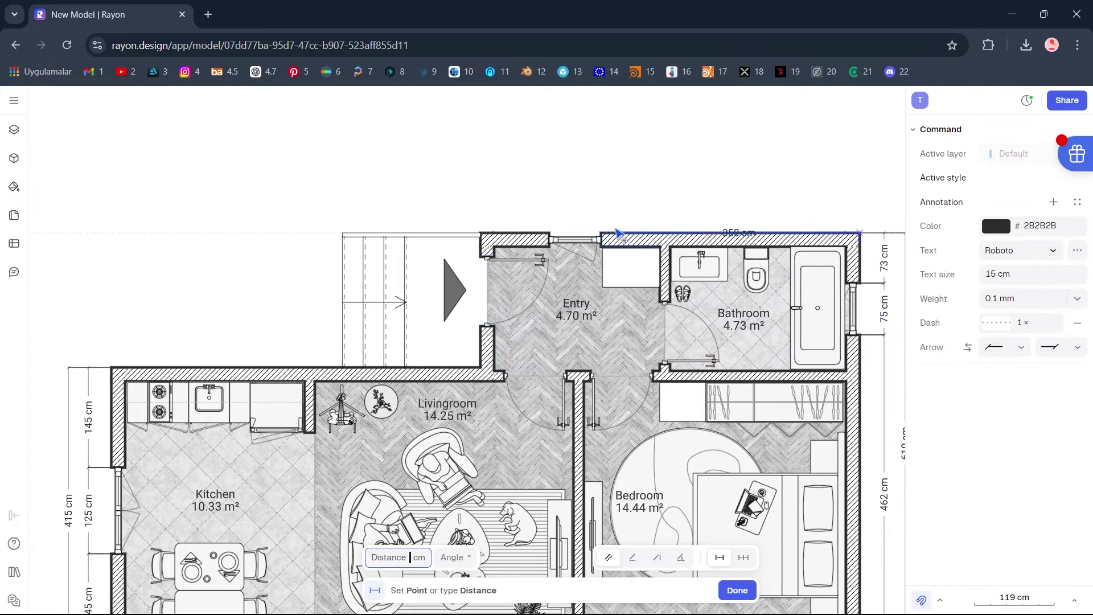
click(601, 233)
click(617, 215)
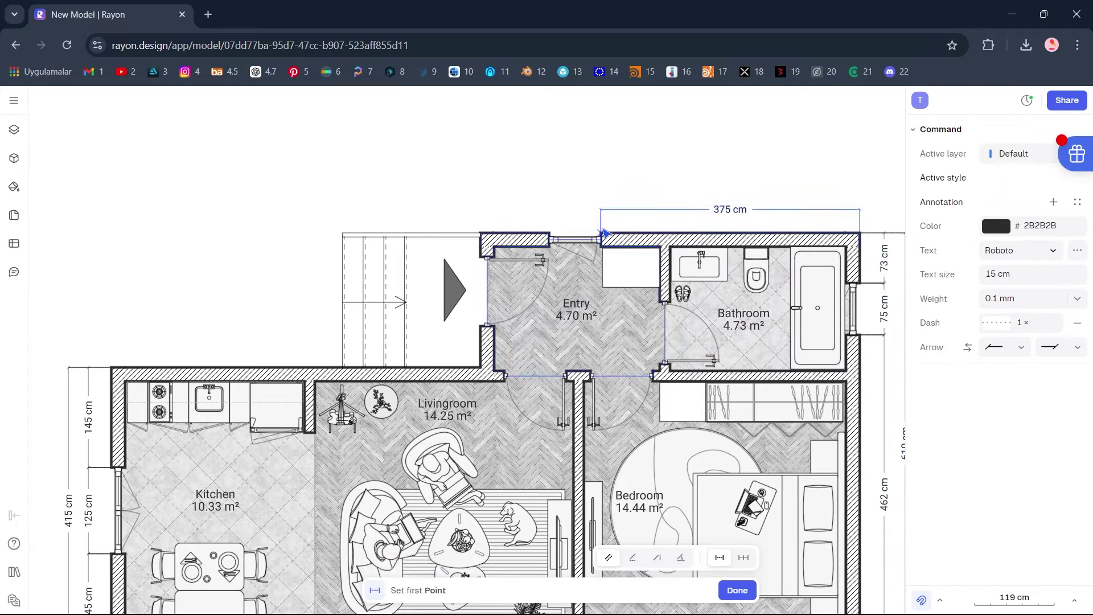
click(601, 232)
click(549, 233)
click(538, 224)
key(Escape)
- Continue the top chain with 100 cm to the entry corner and 200 cm to the stair block
key(d)
click(548, 233)
click(480, 232)
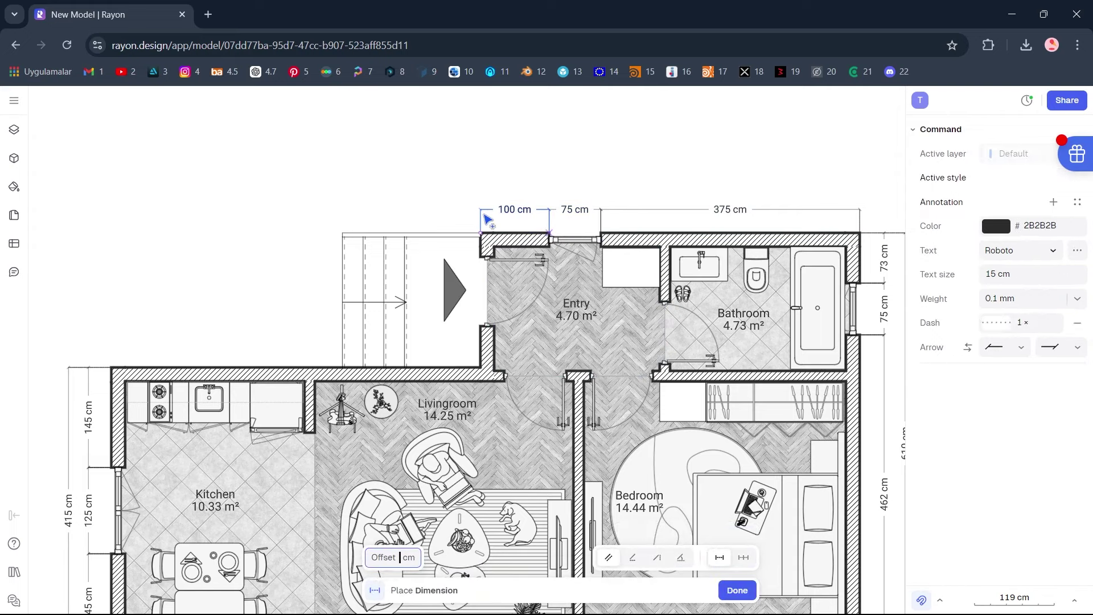
click(483, 219)
middle_drag(483, 220, 514, 253)
click(480, 232)
click(373, 266)
click(372, 242)
key(Escape)
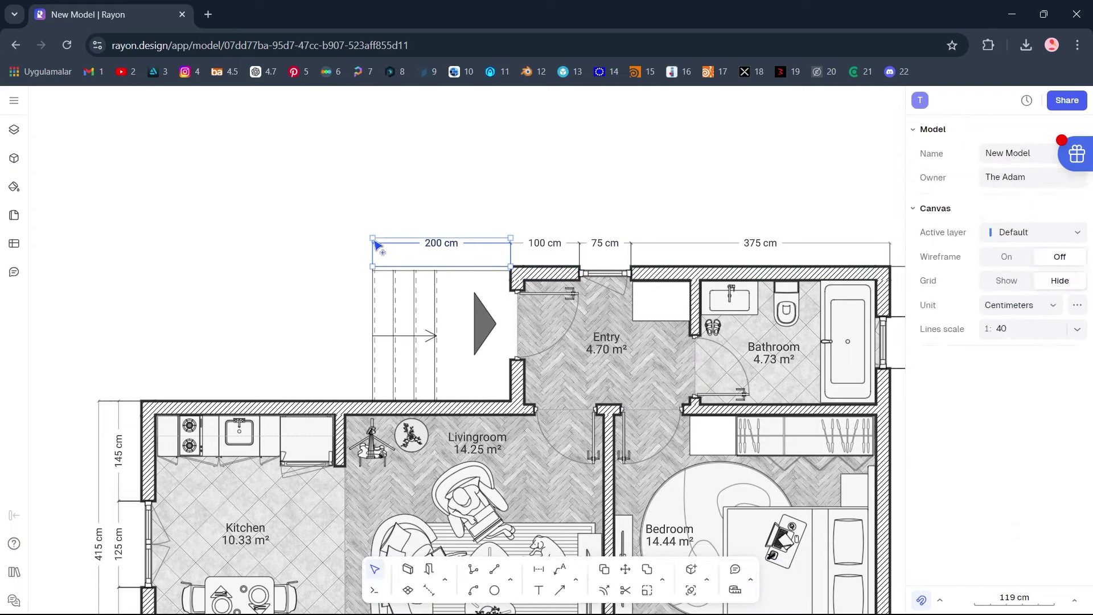
- Add the 335 cm top segment from the stair block to the left outer wall
key(d)
click(373, 266)
click(143, 267)
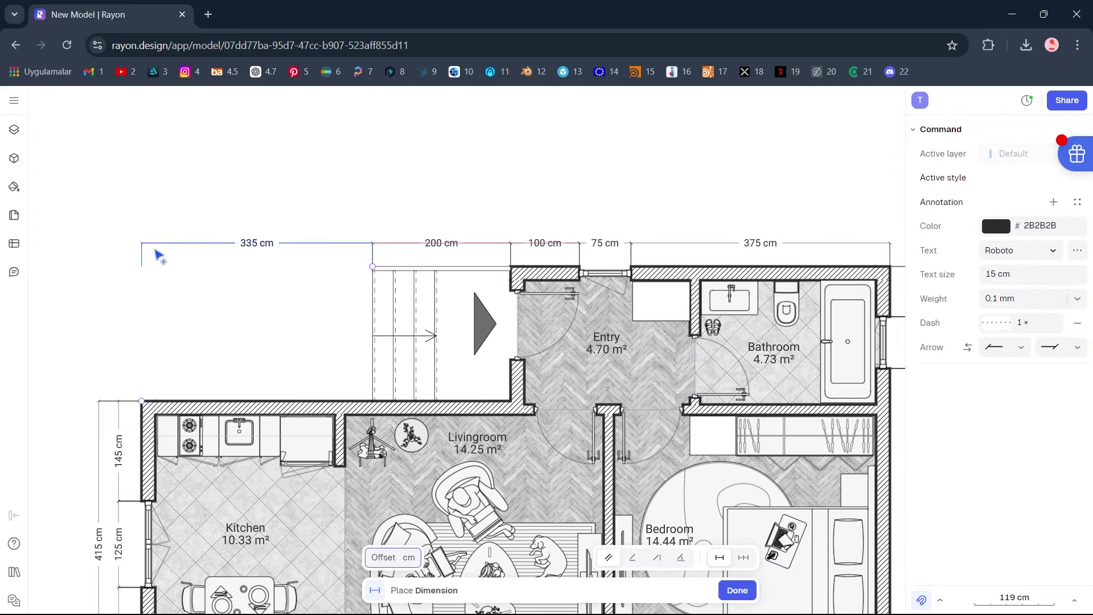
click(159, 244)
key(Escape)
key(Escape)
- Add 550 cm and 535 cm top segments split at the entry corner, above the chain
key(d)
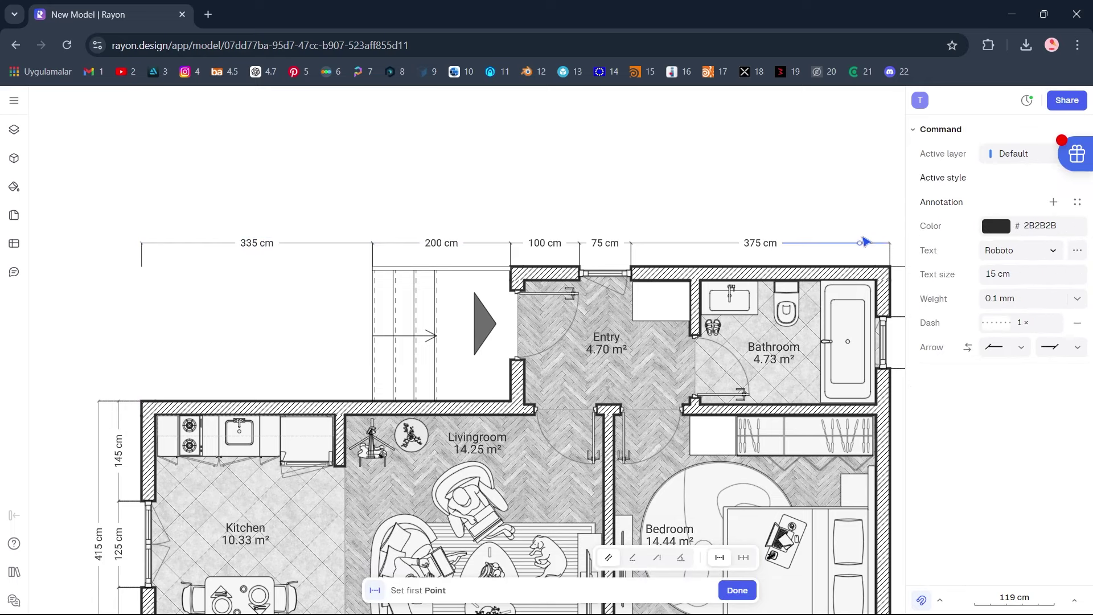
click(890, 244)
click(516, 243)
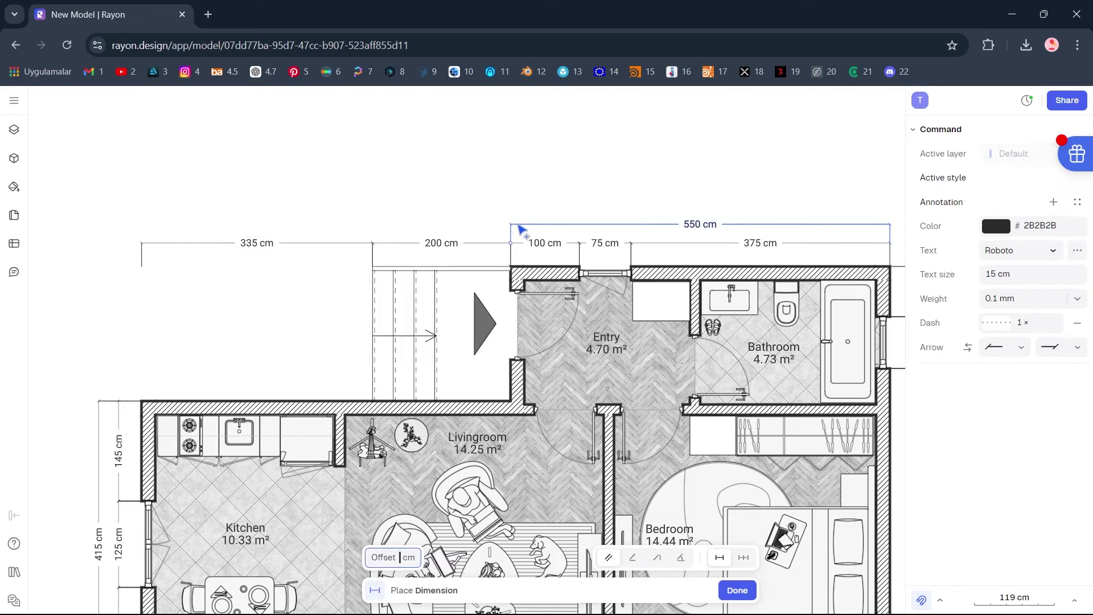
click(517, 223)
click(511, 243)
click(142, 243)
click(147, 224)
key(Escape)
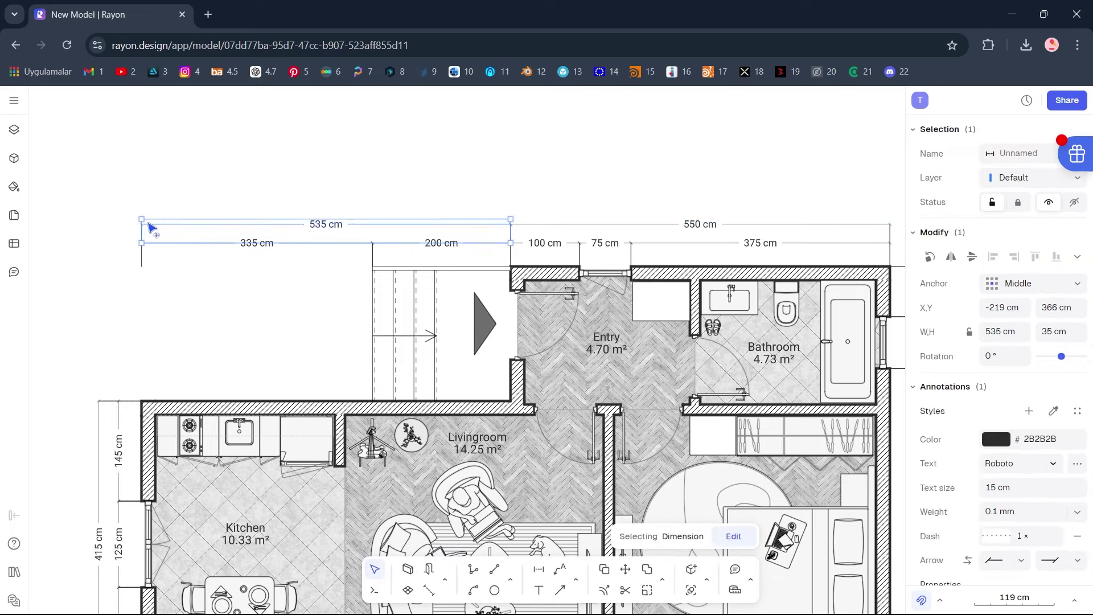
key(Escape)
- Add the overall 1085 cm top dimension spanning the plan's full width
key(d)
click(149, 225)
click(889, 224)
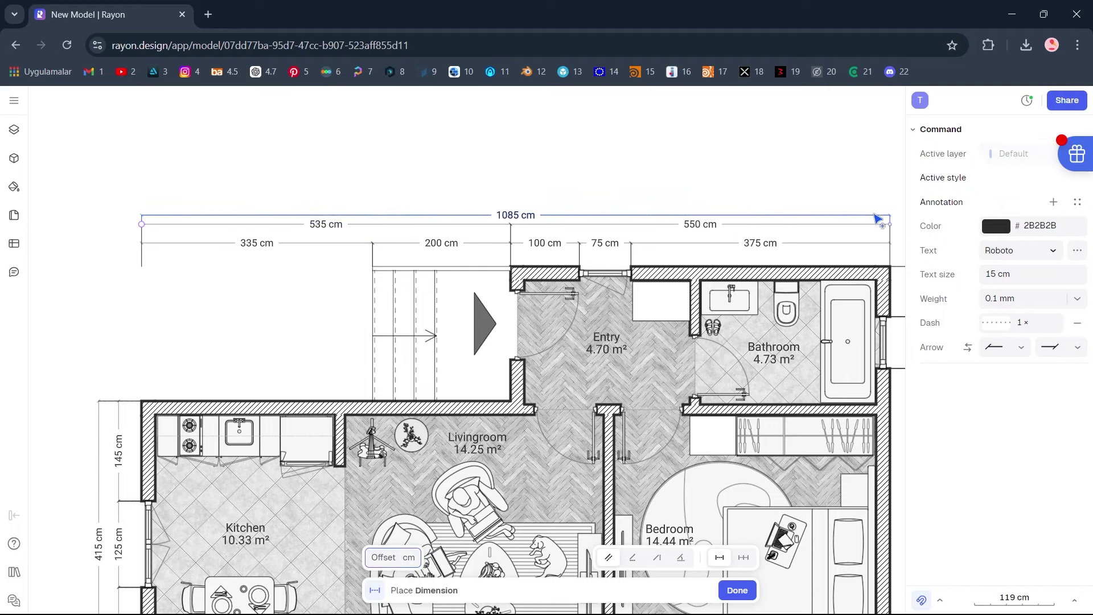
click(854, 211)
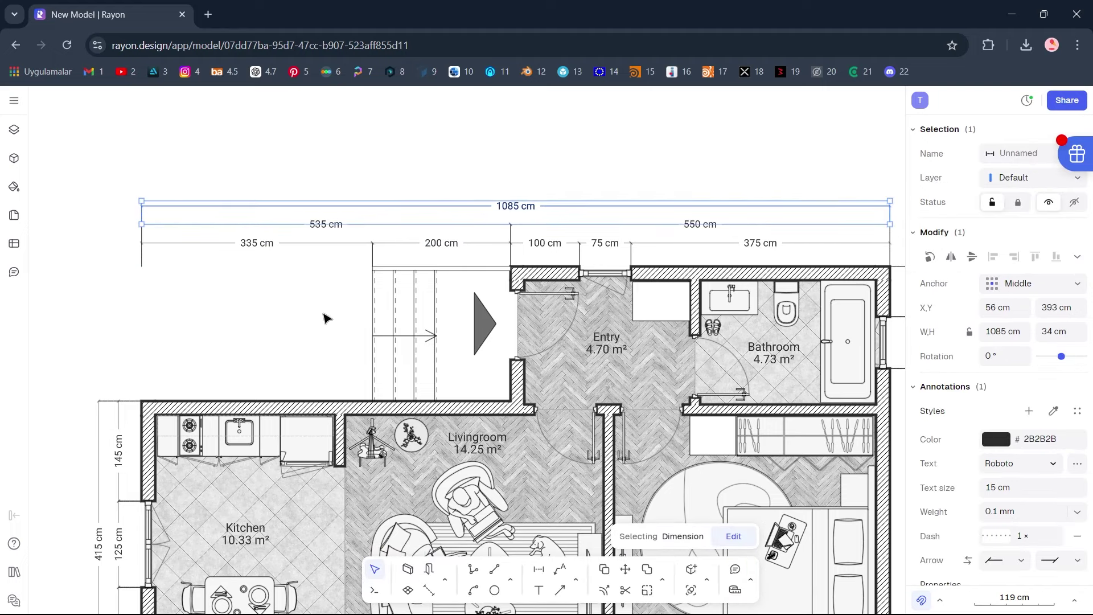
key(Escape)
- Chain 60 cm and 100 cm dimensions up the upper-left wall from the kitchen corner
scroll(287, 319, left, 1)
key(d)
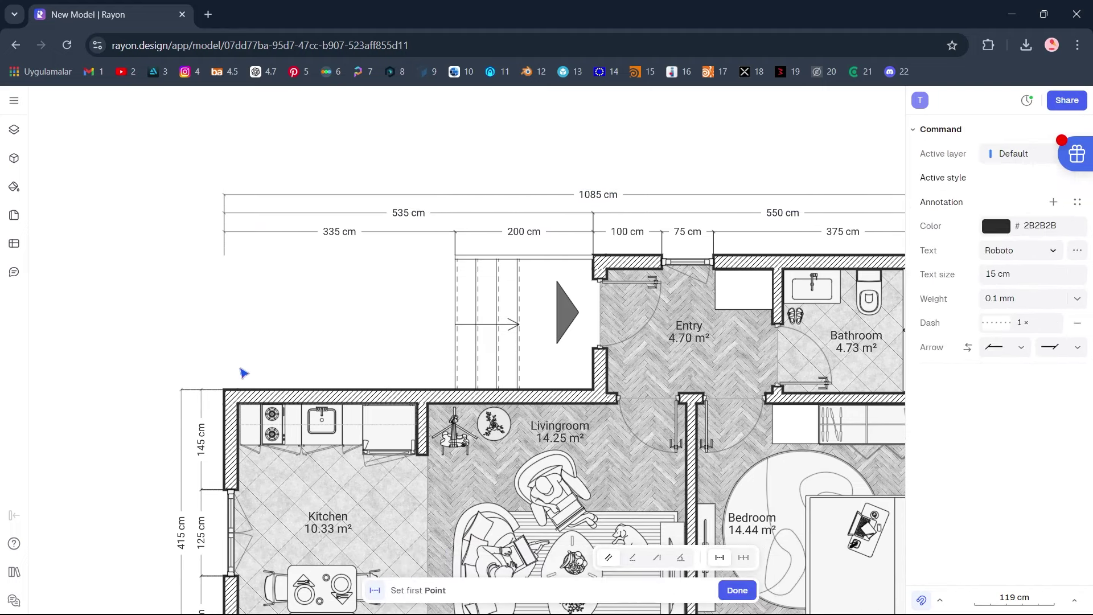
click(225, 390)
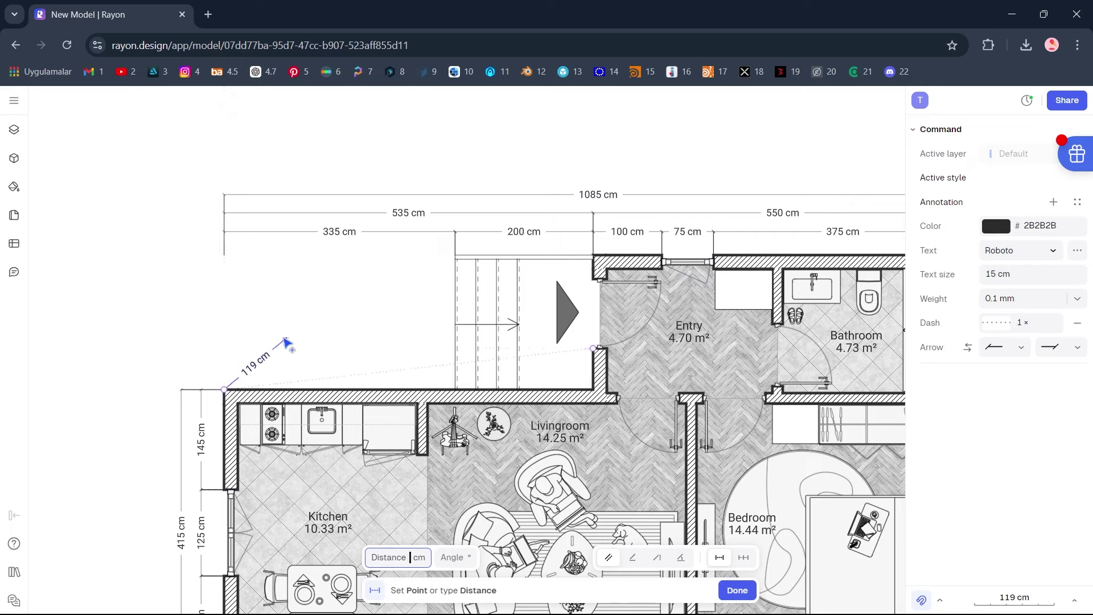
click(226, 346)
click(206, 366)
key(d)
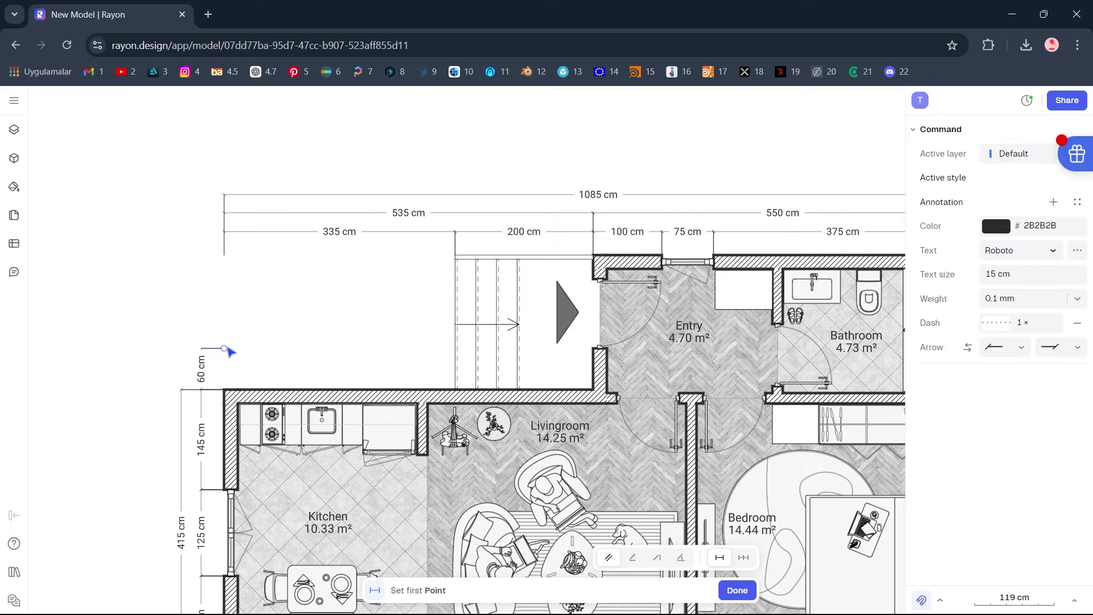
click(224, 347)
click(263, 279)
click(215, 303)
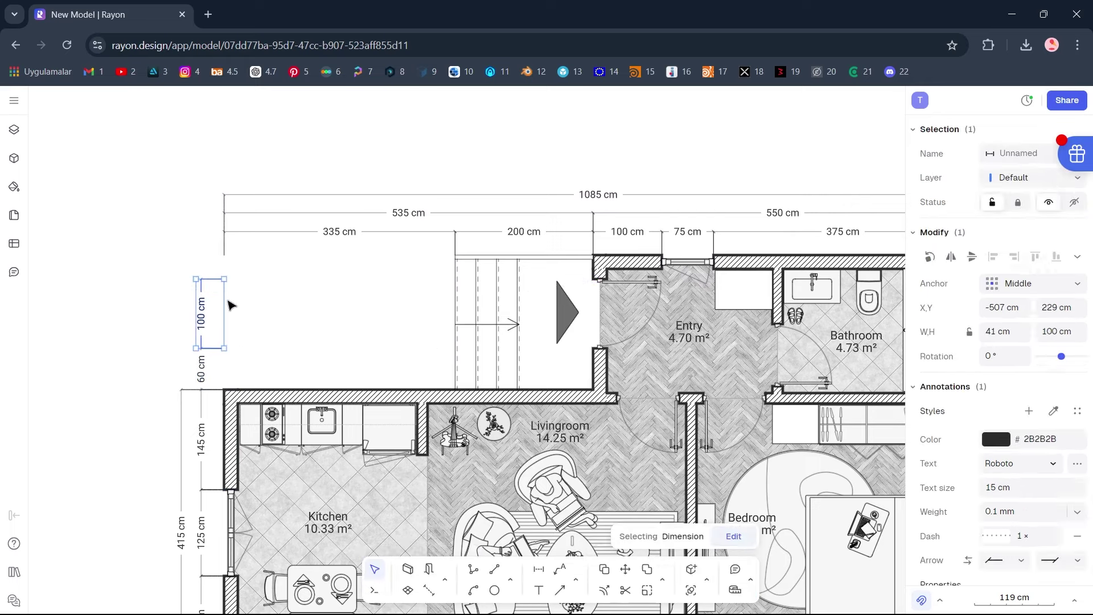
- Add the 35 cm segment to the upper corner and a 195 cm subtotal beside the chain
key(d)
click(225, 279)
click(225, 254)
click(207, 267)
click(254, 334)
key(d)
click(224, 390)
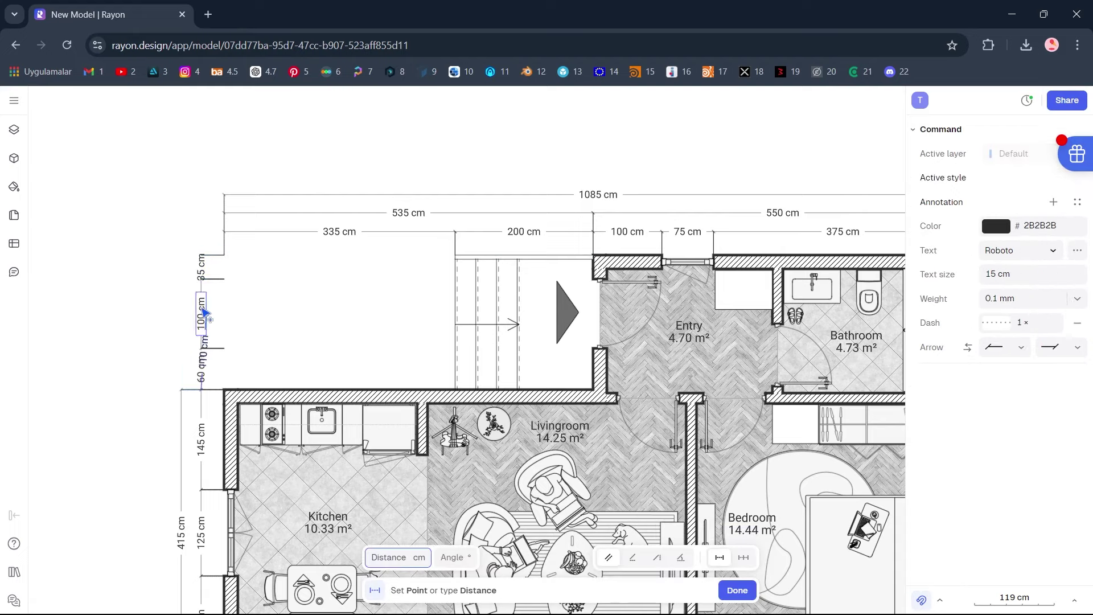
click(224, 254)
click(181, 293)
- Add the overall 610 cm left height dimension outside the chain
middle_drag(275, 347, 355, 228)
key(d)
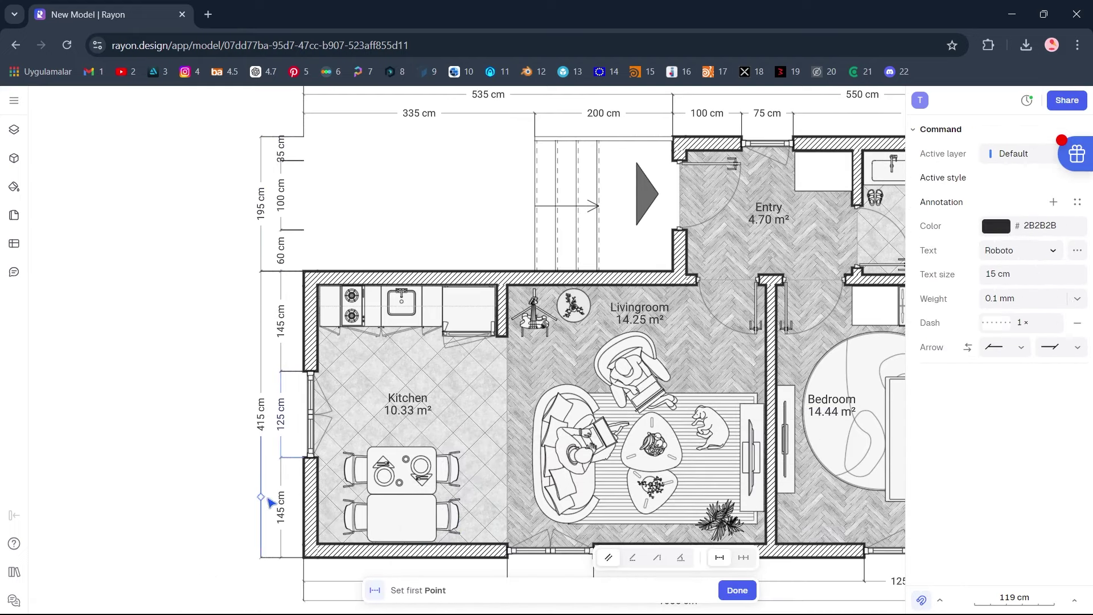
click(261, 556)
click(261, 138)
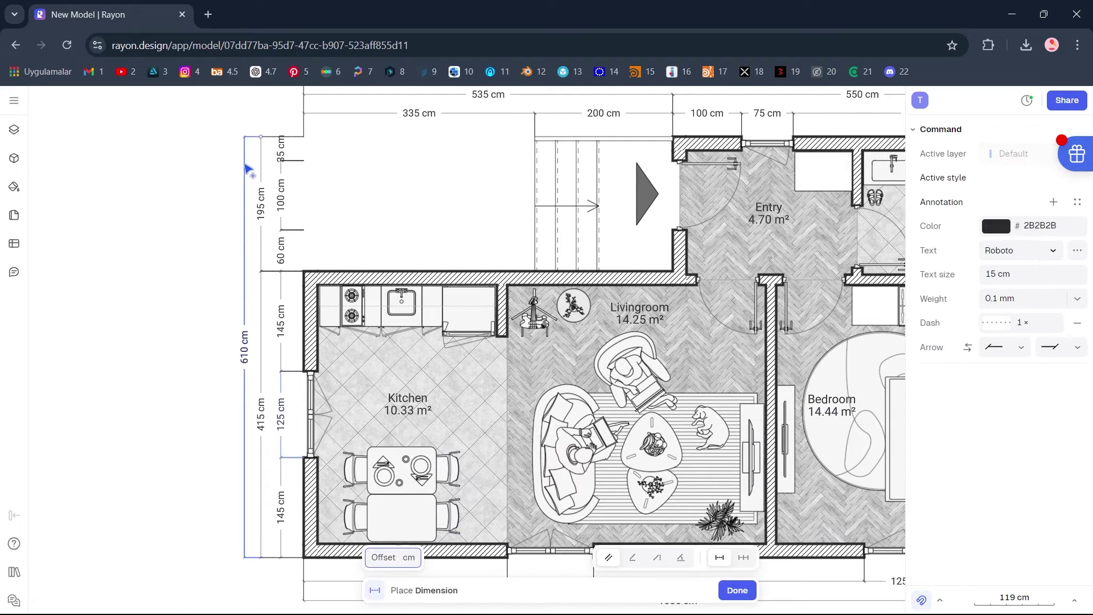
click(246, 169)
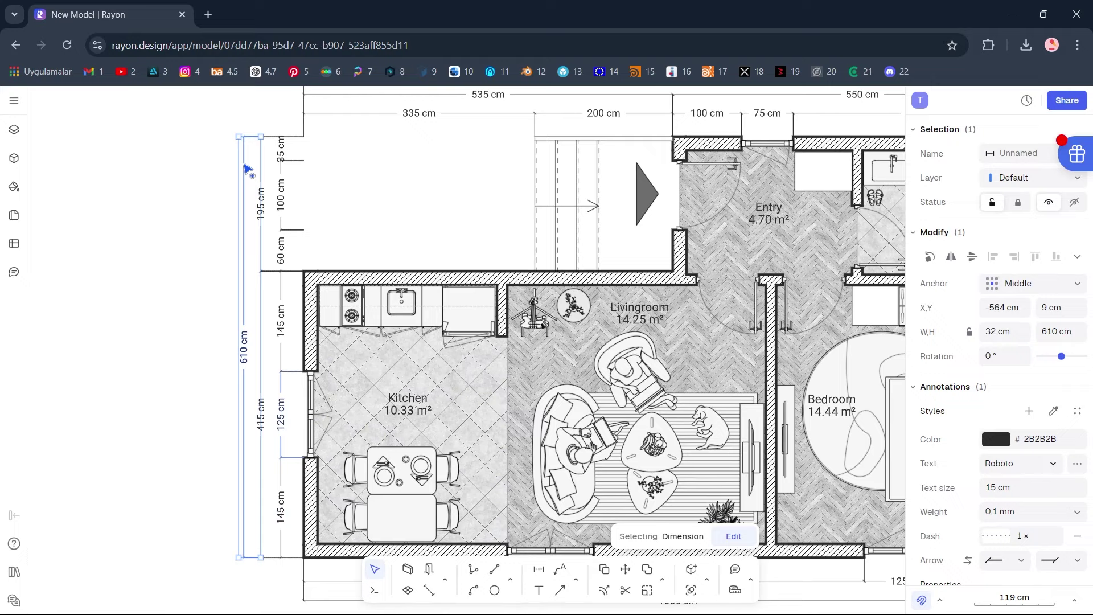
click(222, 344)
- Zoom out to the full dimensioned plan, centre it, then zoom in on the entry and bathroom
click(1013, 596)
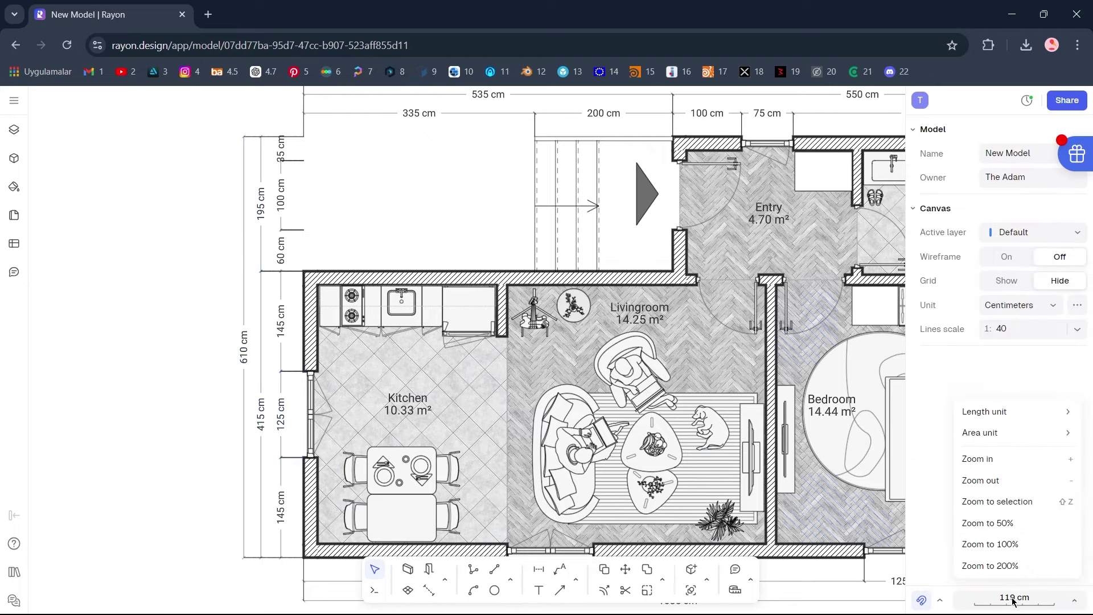
click(1006, 548)
middle_drag(654, 349, 479, 328)
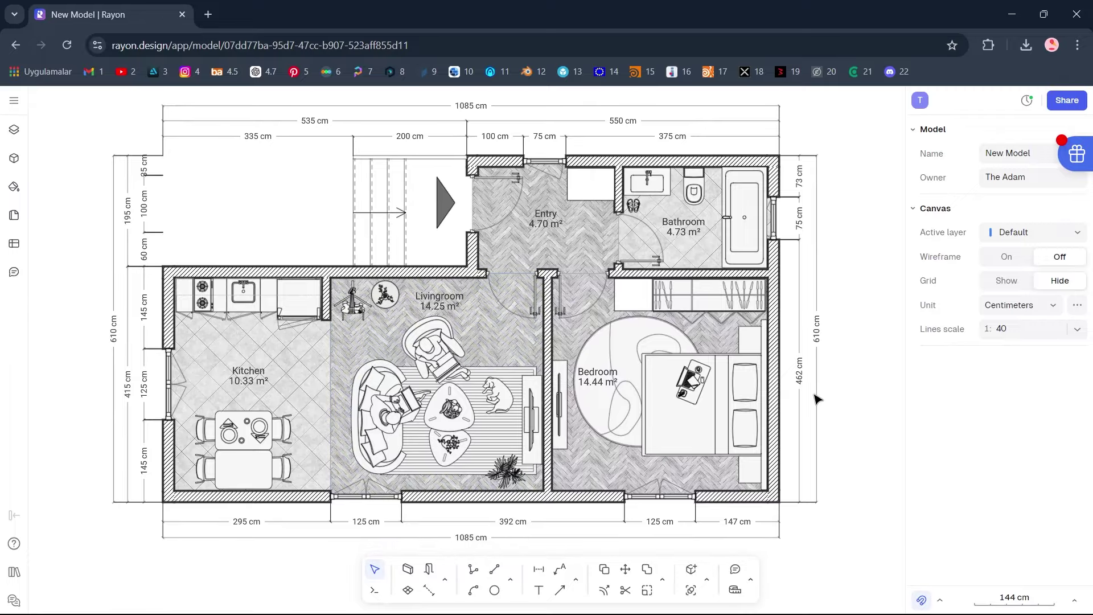
scroll(660, 245, up, 5)
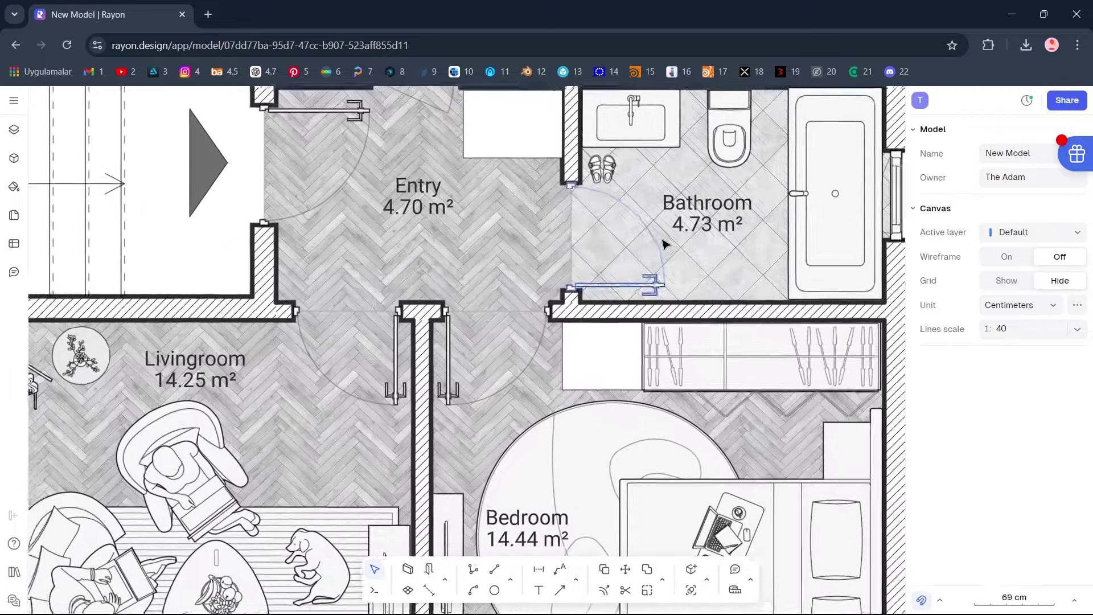
- Dimension the bathroom and entry with a chain of 255, 15 and 240 cm
middle_drag(671, 236, 593, 264)
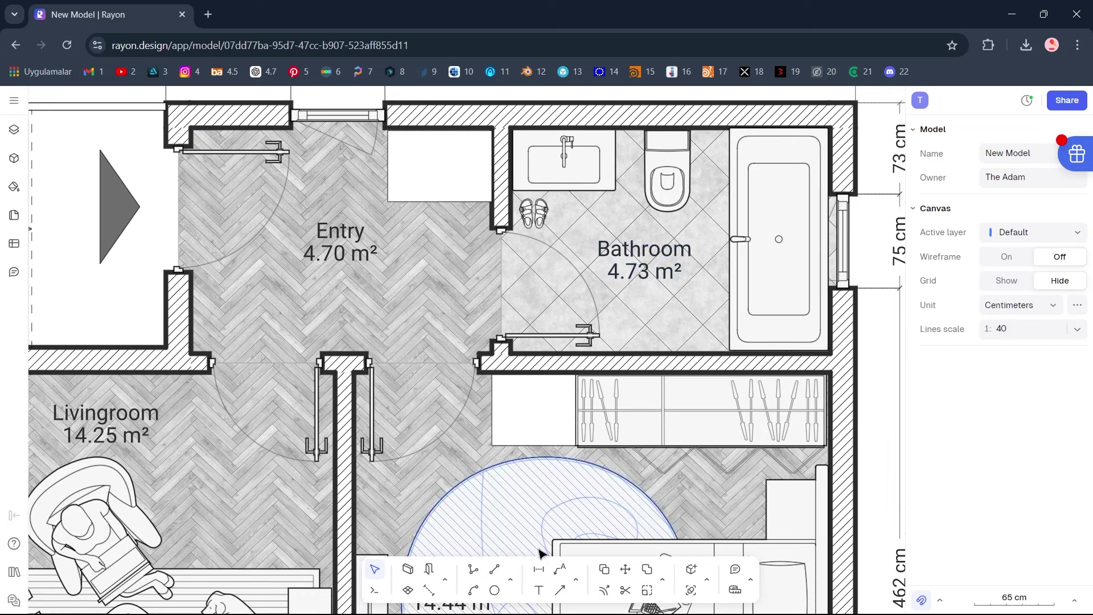
click(538, 569)
click(830, 354)
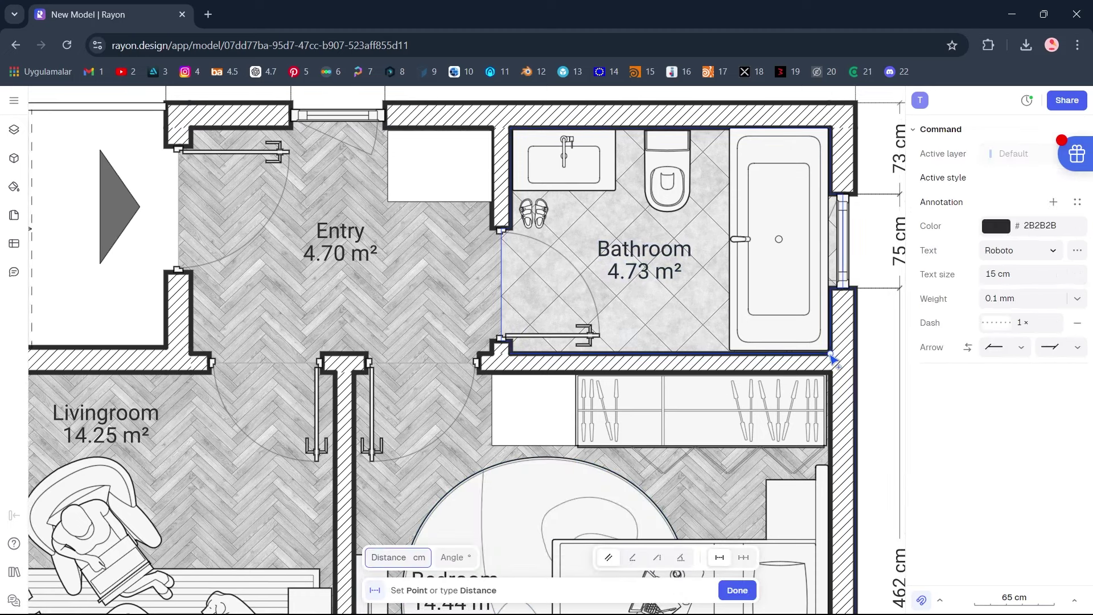
click(510, 354)
click(512, 312)
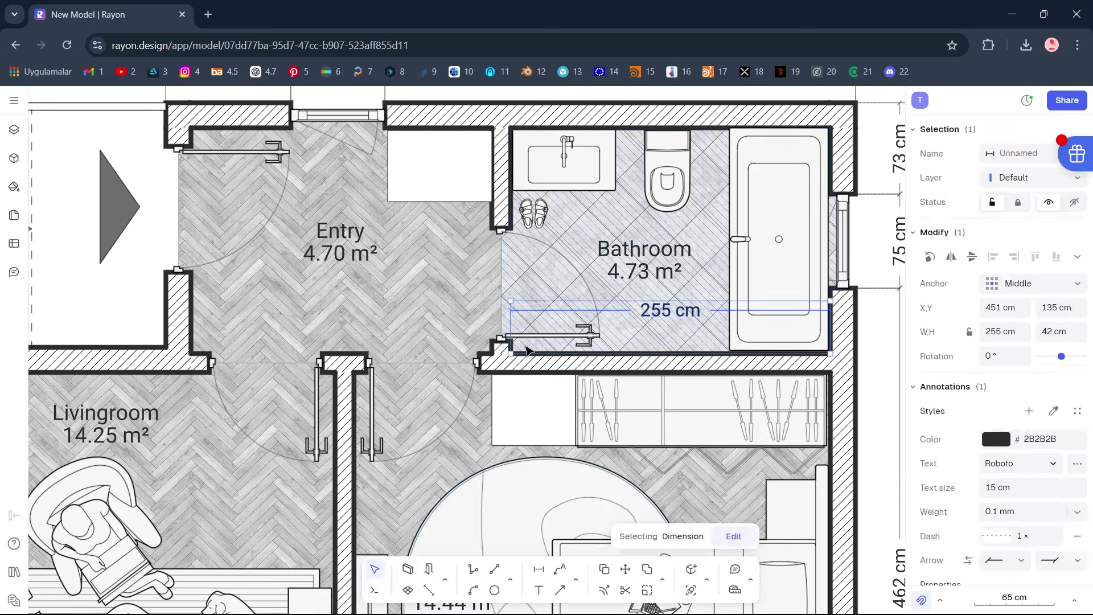
click(511, 354)
click(492, 353)
click(495, 311)
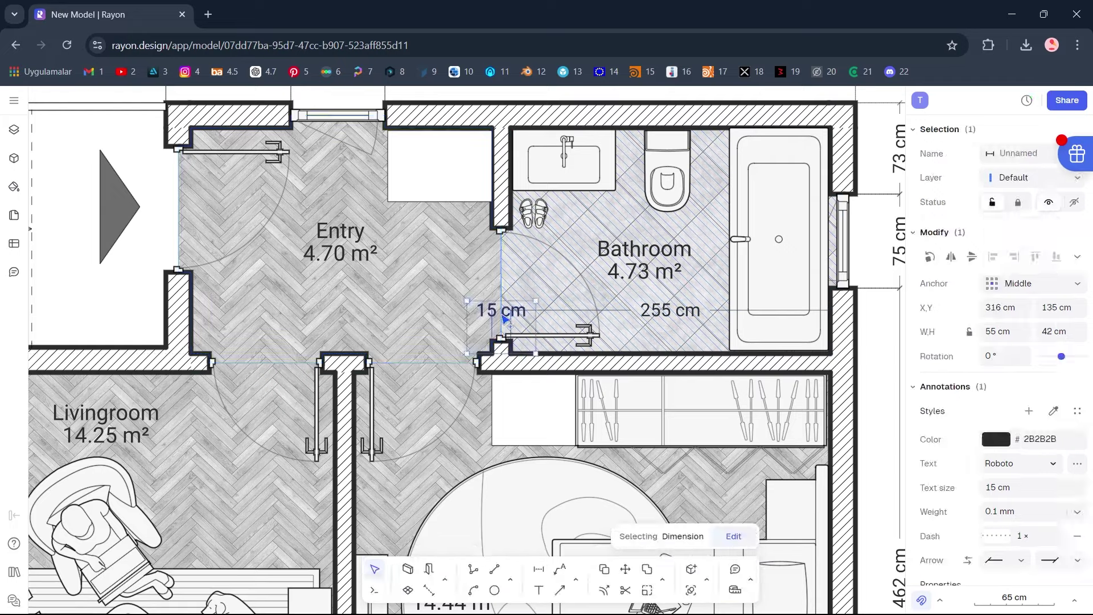
click(492, 353)
click(192, 348)
click(458, 317)
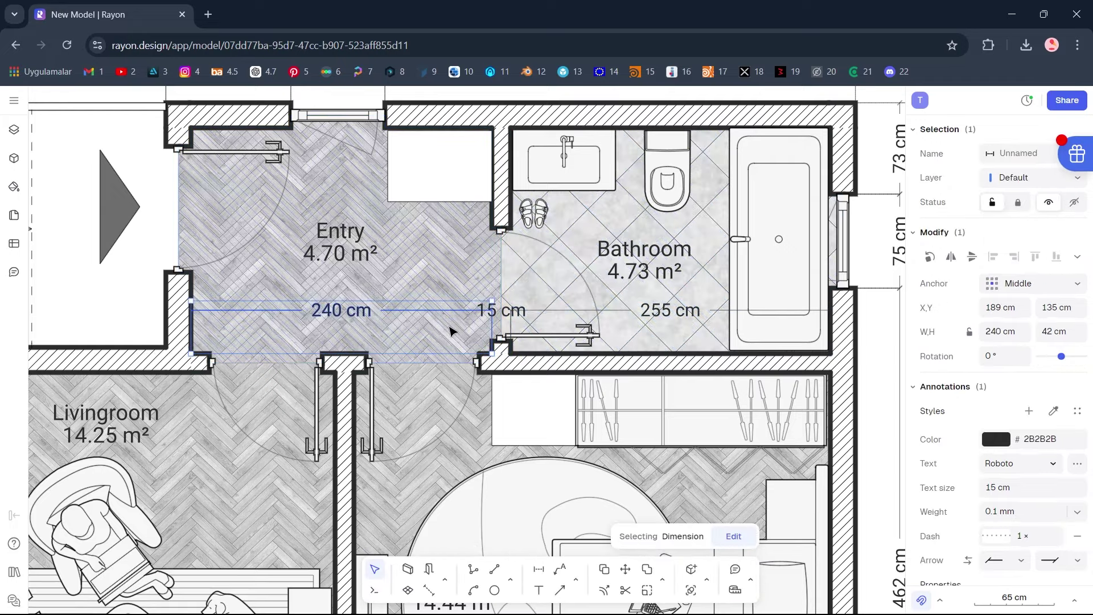
key(Escape)
- Add a 375 cm bedroom dimension and a vertical 180 cm bathroom dimension
scroll(624, 368, down, 3)
ctrl+scroll(634, 244, down, 3)
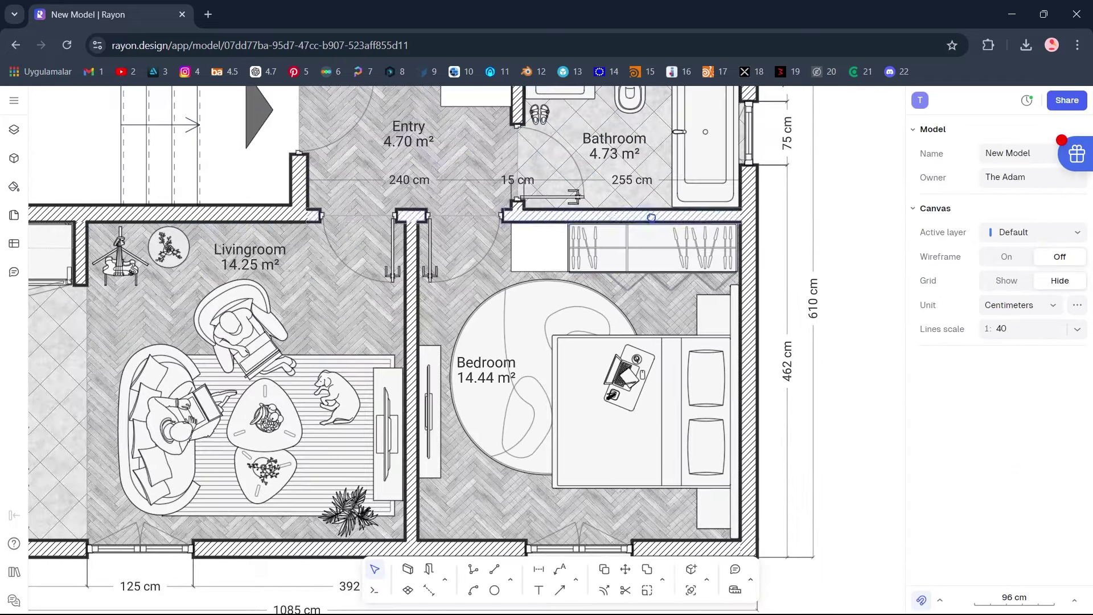
key(d)
click(685, 543)
click(687, 223)
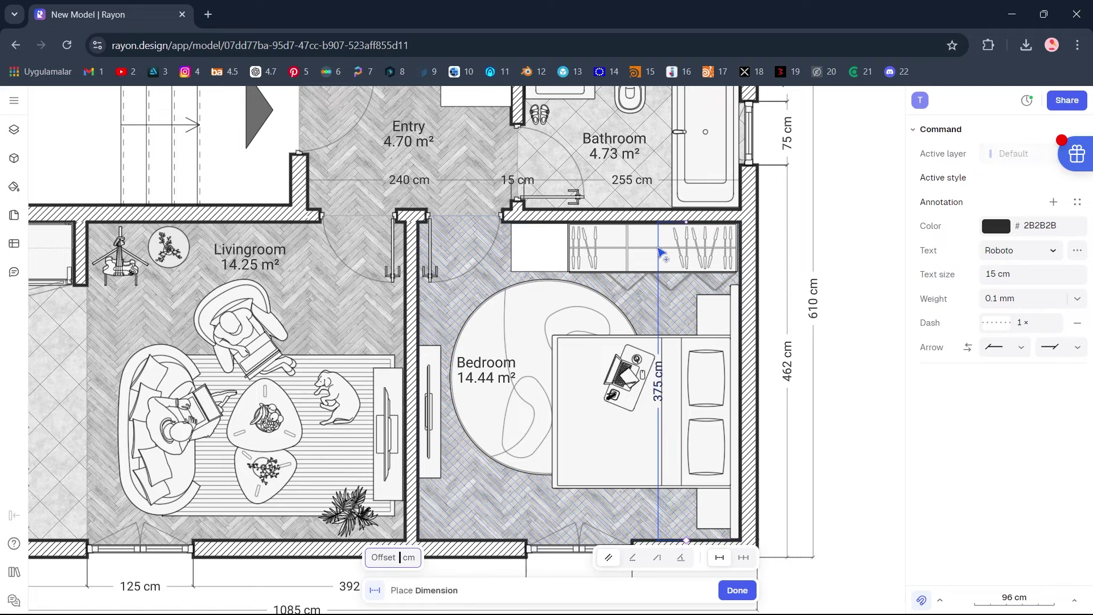
click(662, 233)
key(d)
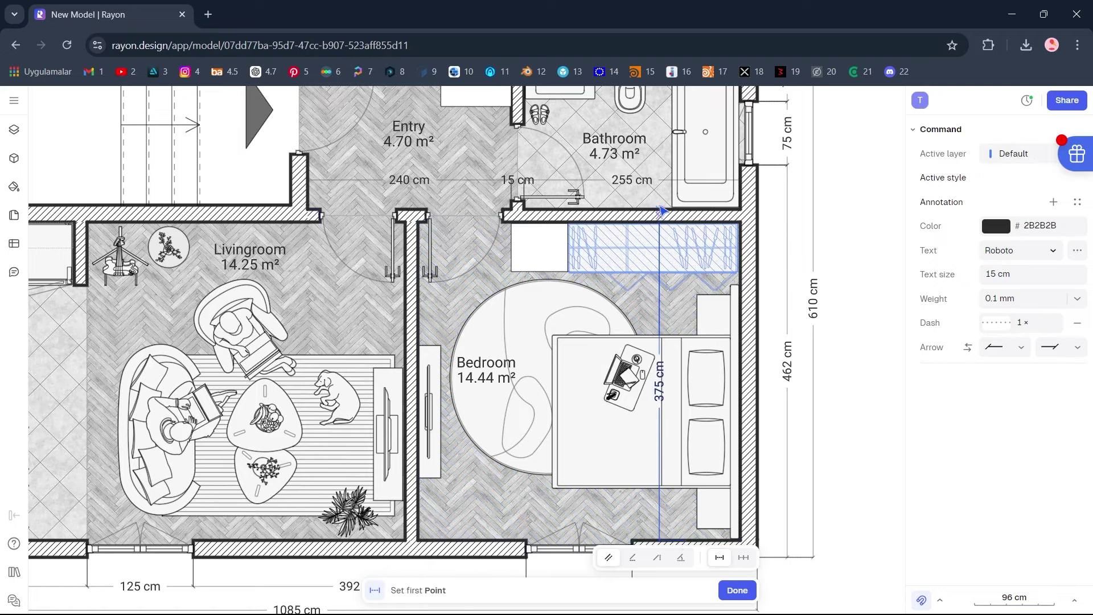
scroll(662, 212, up, 3)
click(660, 209)
click(660, 61)
click(659, 239)
key(Escape)
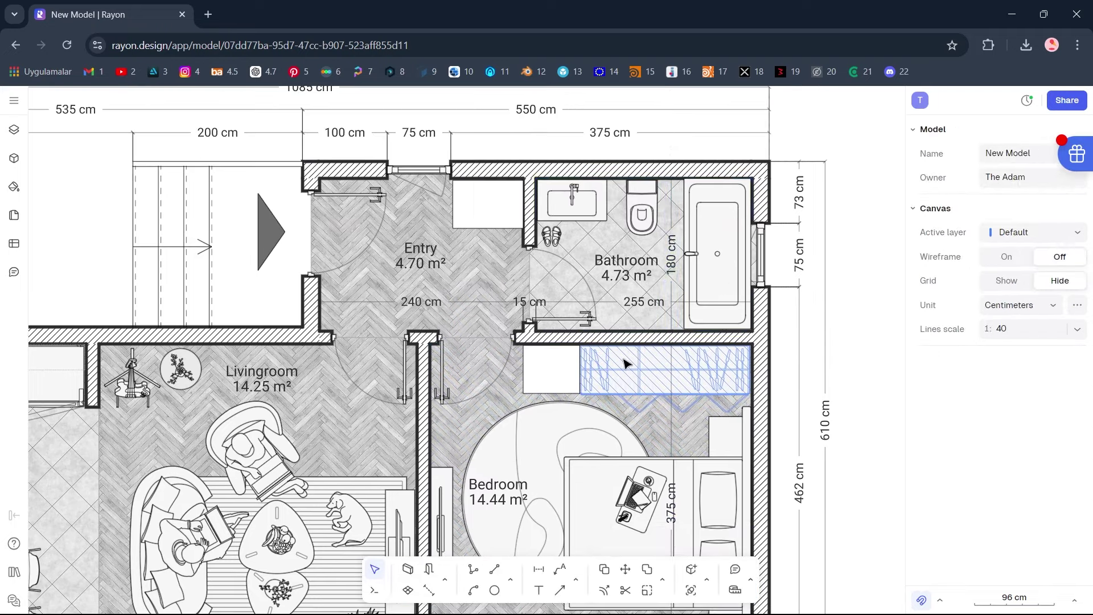
- Add the 380 cm bedroom wall, 15 cm wall thickness and 650 cm kitchen-lounge dimensions
scroll(625, 363, down, 5)
key(d)
click(846, 480)
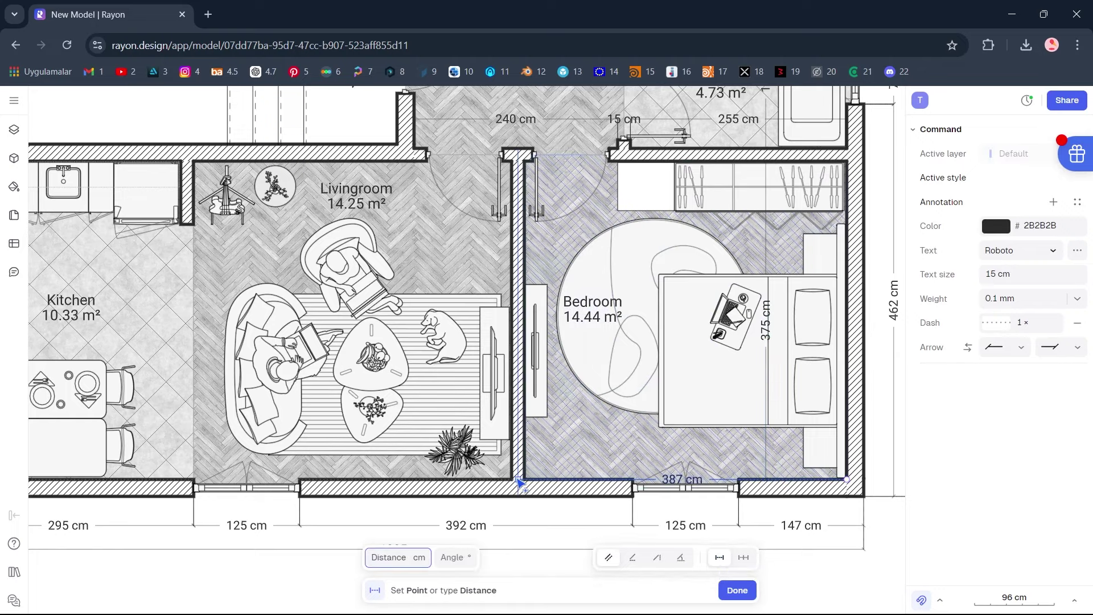
click(519, 483)
click(520, 463)
key(d)
click(515, 479)
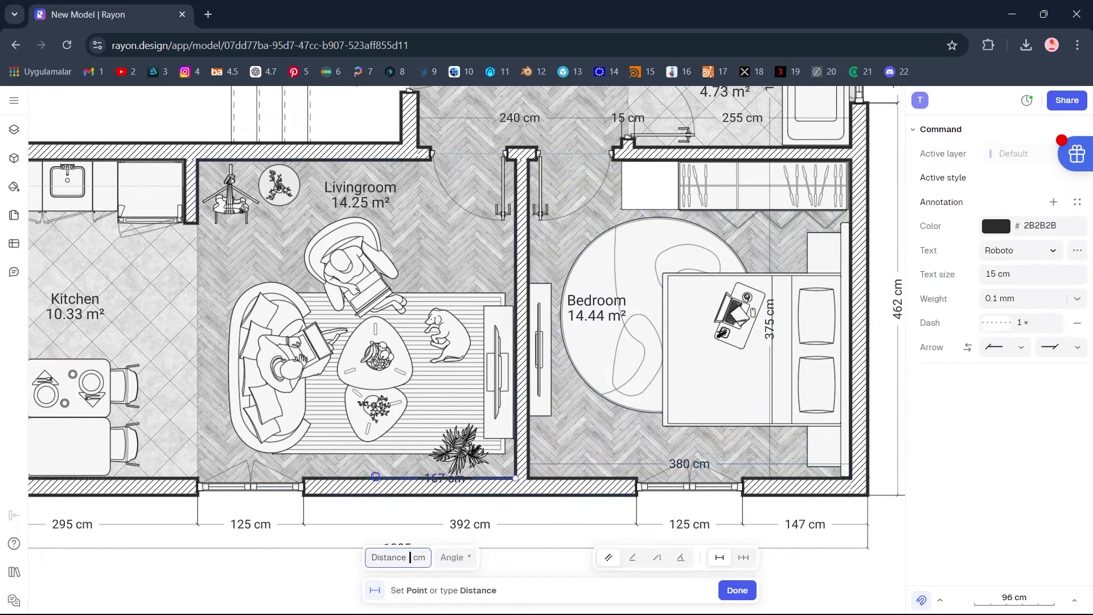
scroll(375, 476, left, 3)
click(658, 479)
click(647, 478)
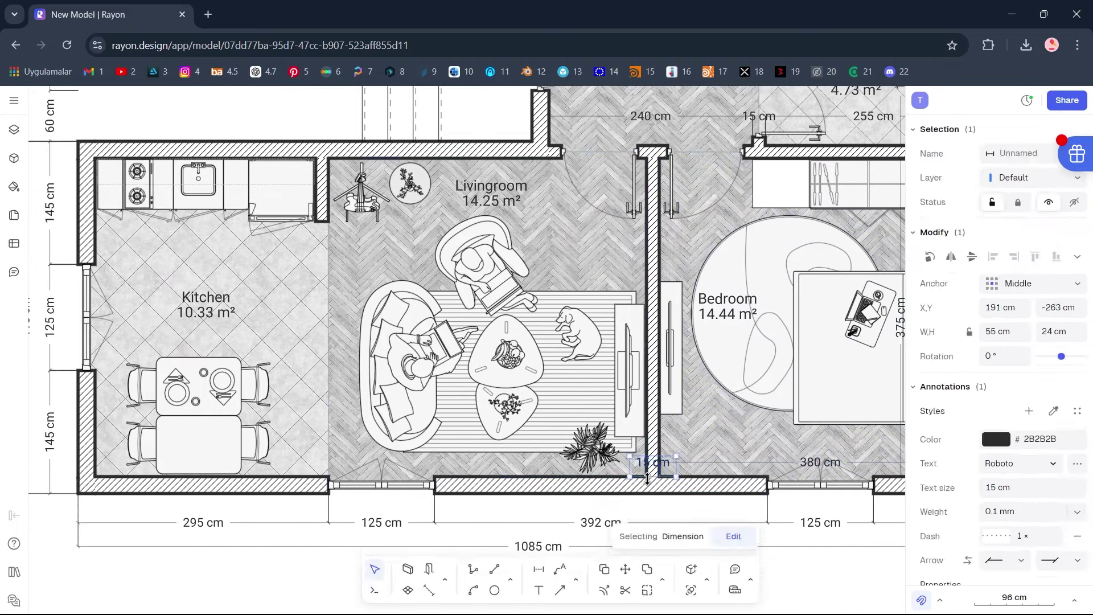
key(d)
click(647, 478)
click(95, 476)
click(351, 462)
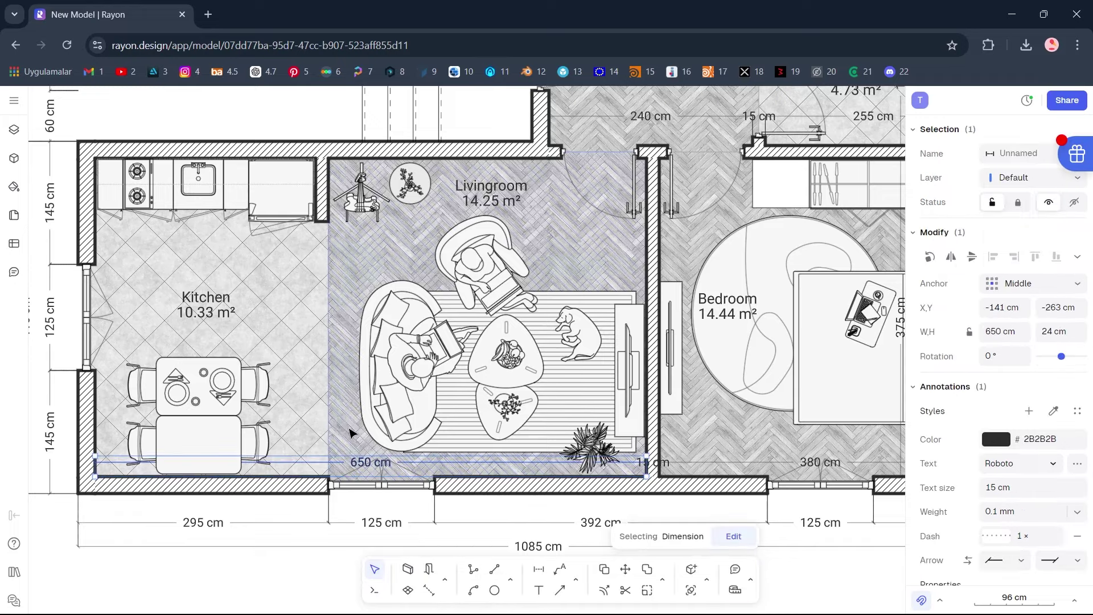
- Zoom out and fit the entire plan, with every dimension chain visible, in the window
key(Escape)
scroll(338, 398, down, 3)
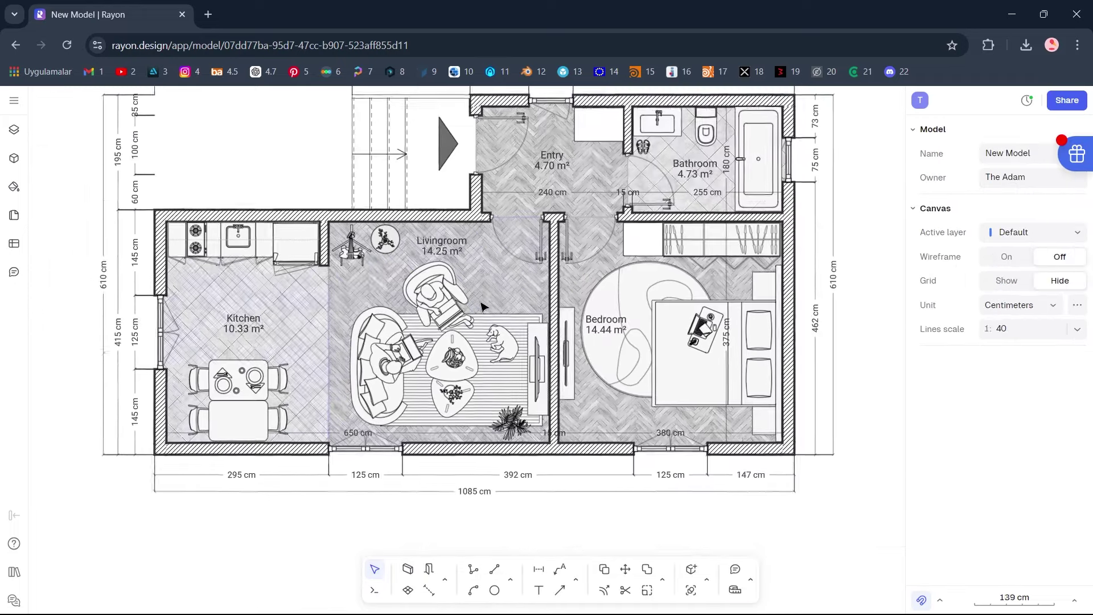
middle_drag(480, 298, 451, 345)
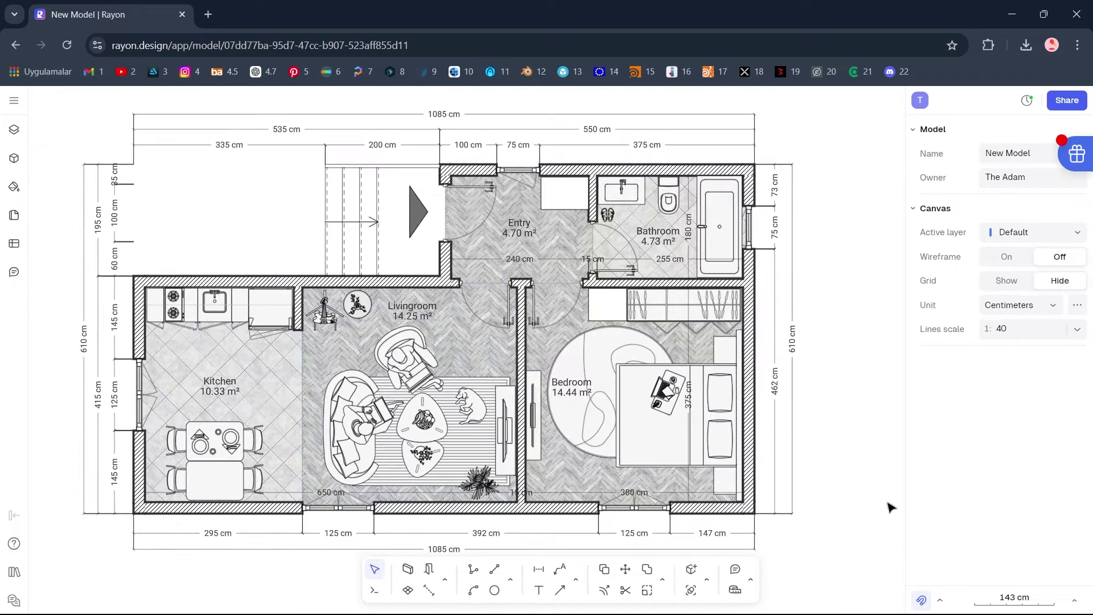
click(1002, 595)
click(1002, 544)
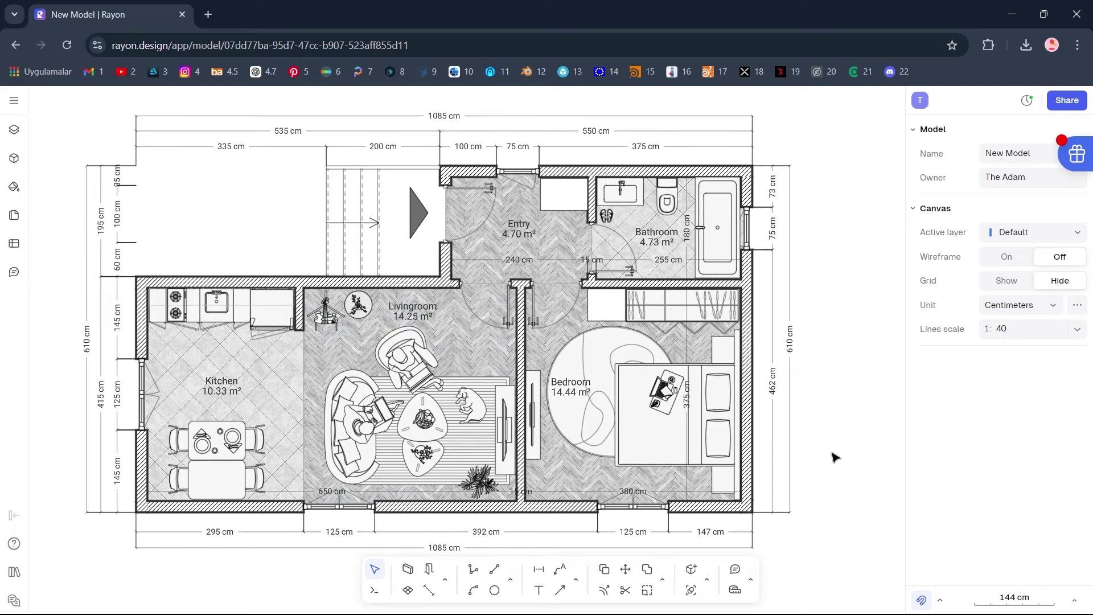
middle_drag(832, 457, 831, 442)
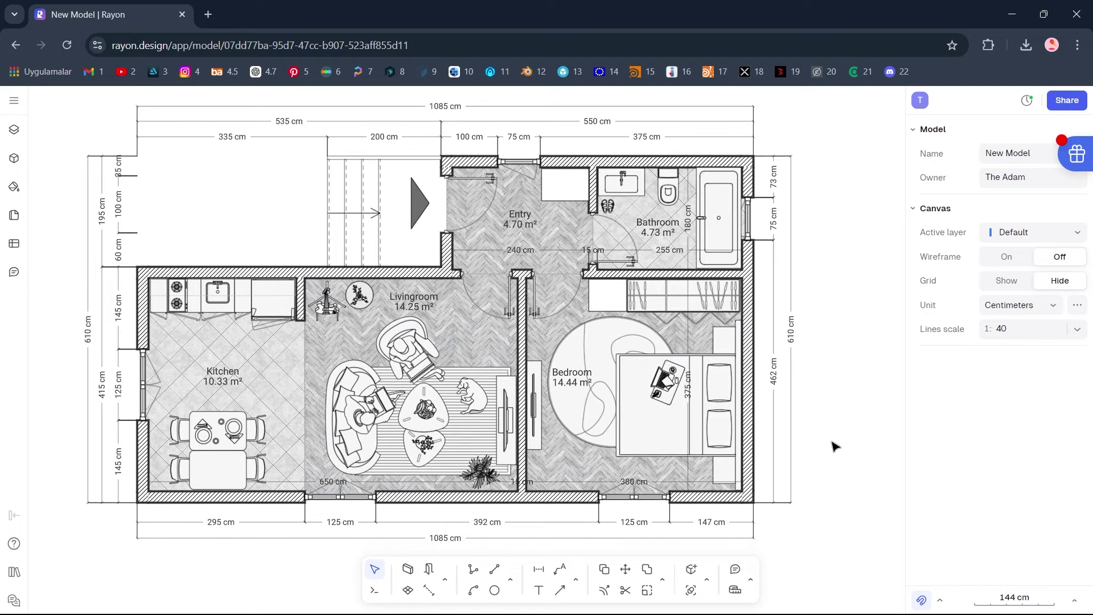